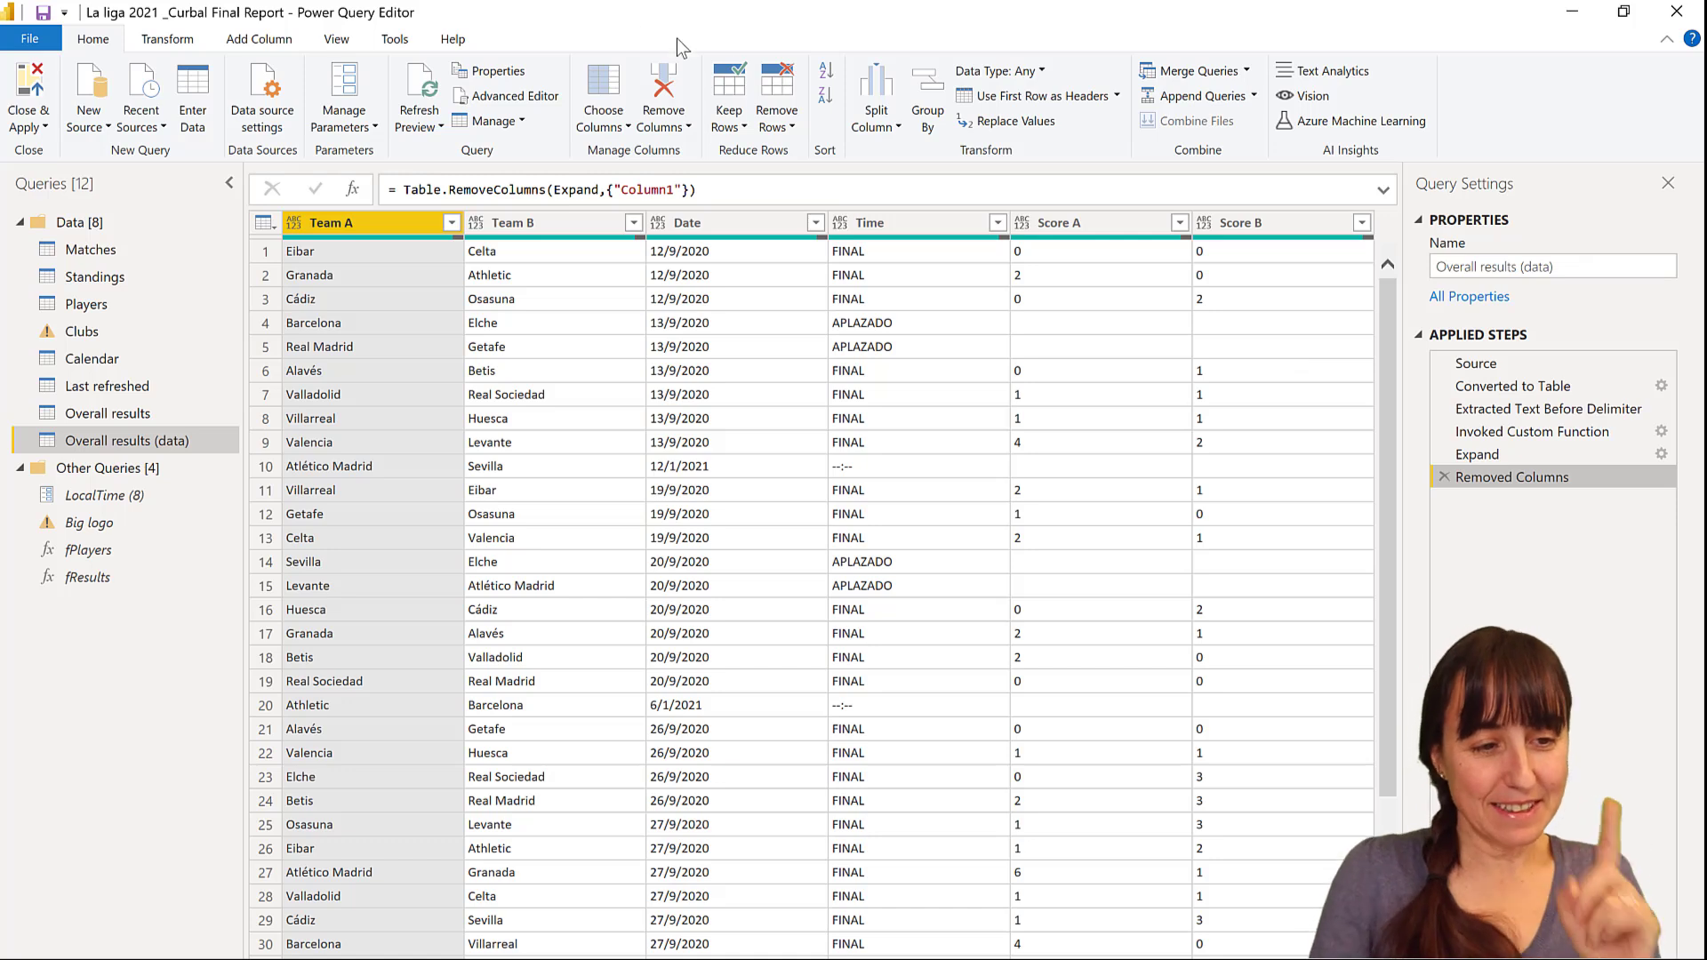
Filter the Time column to keep only the rows with the value FINAL.
{"action": "left_click", "coordinate": [997, 222]}
{"action": "left_click", "coordinate": [735, 462]}
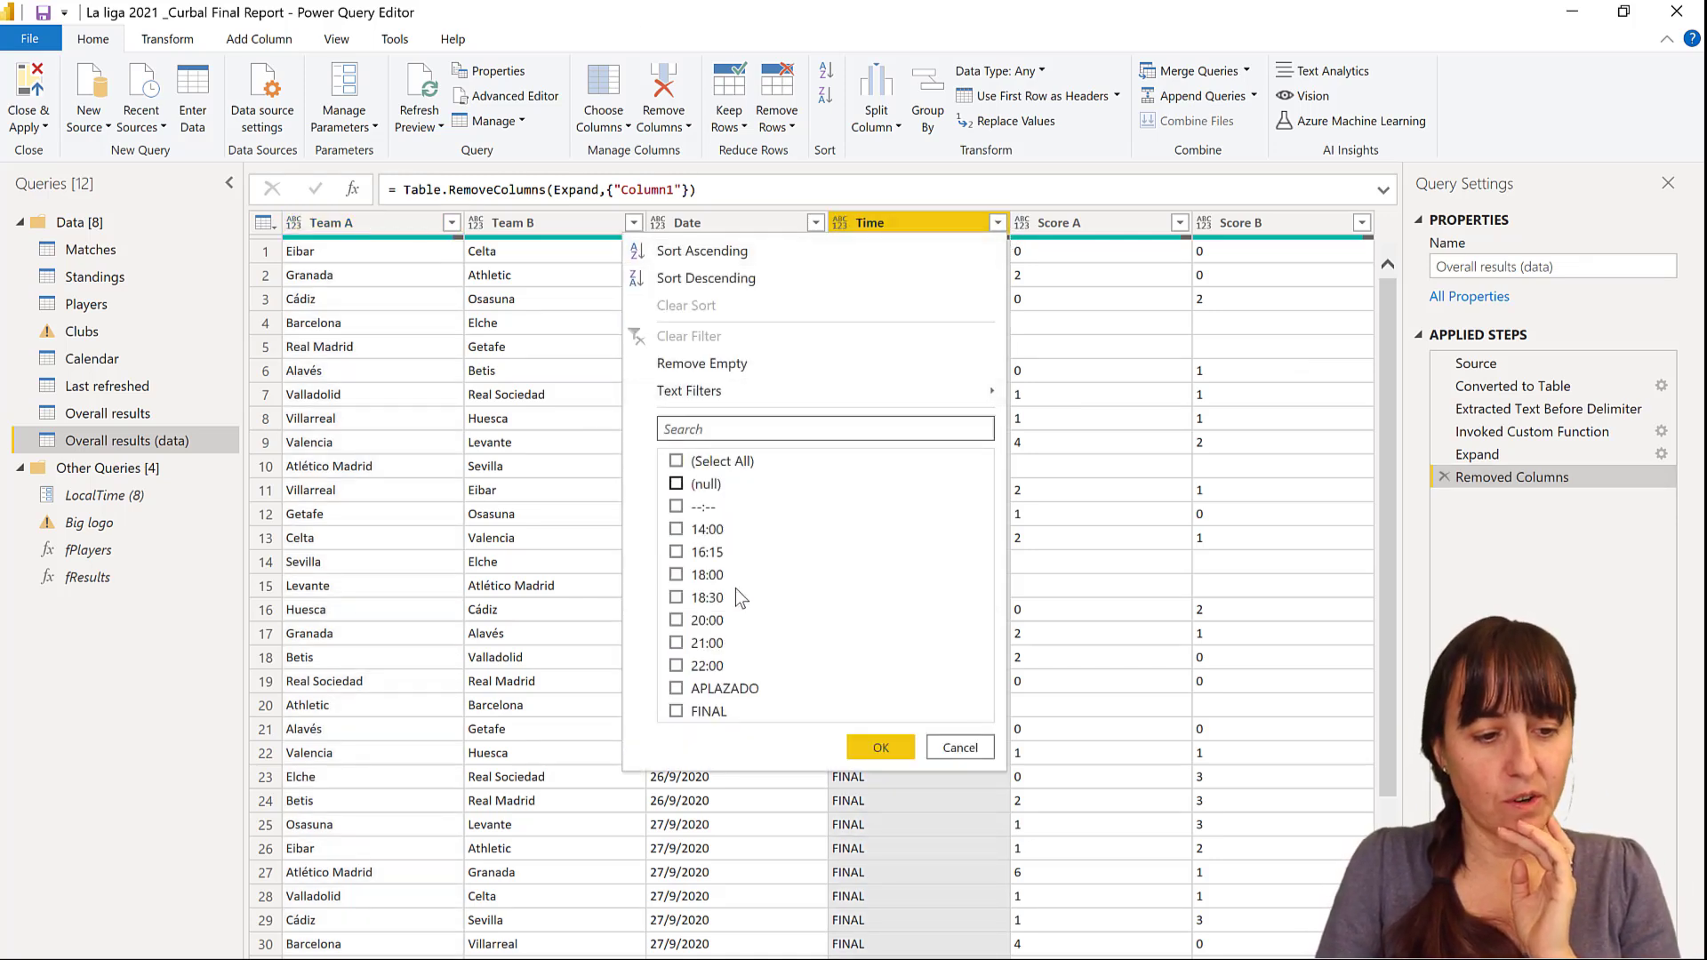
{"action": "left_click", "coordinate": [711, 713]}
{"action": "left_click", "coordinate": [881, 749]}
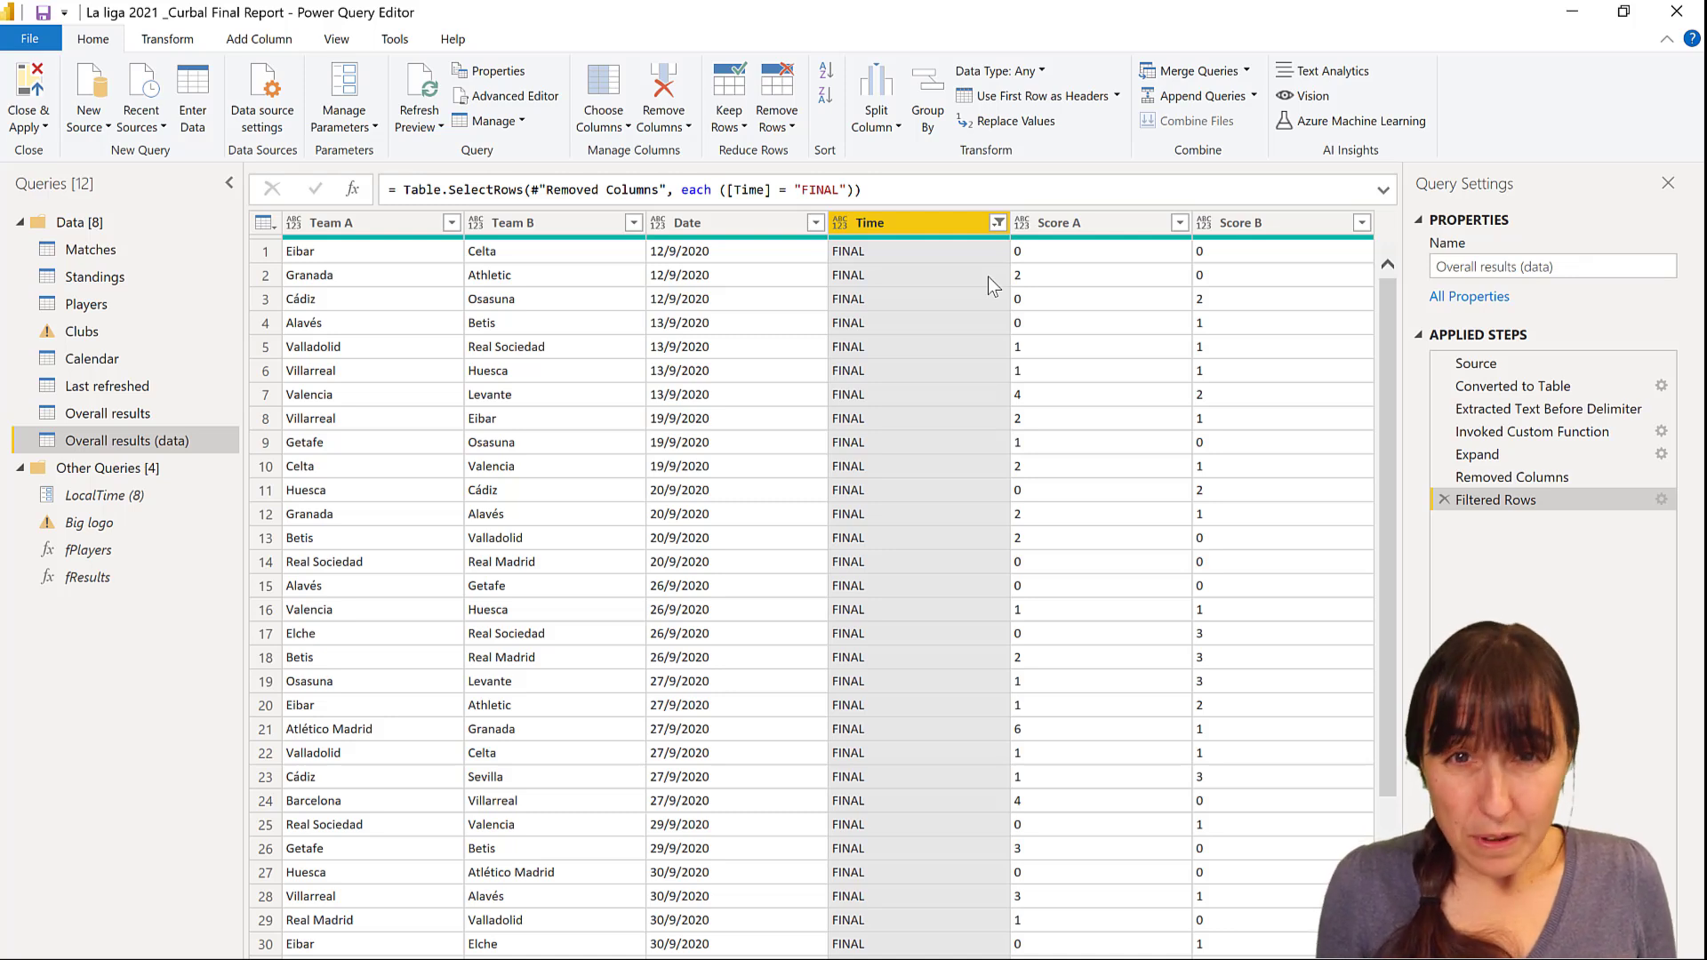
Start a custom column named Match whose formula joins the teams as [Team A]&"/"&[Team B].
{"action": "left_click", "coordinate": [258, 40]}
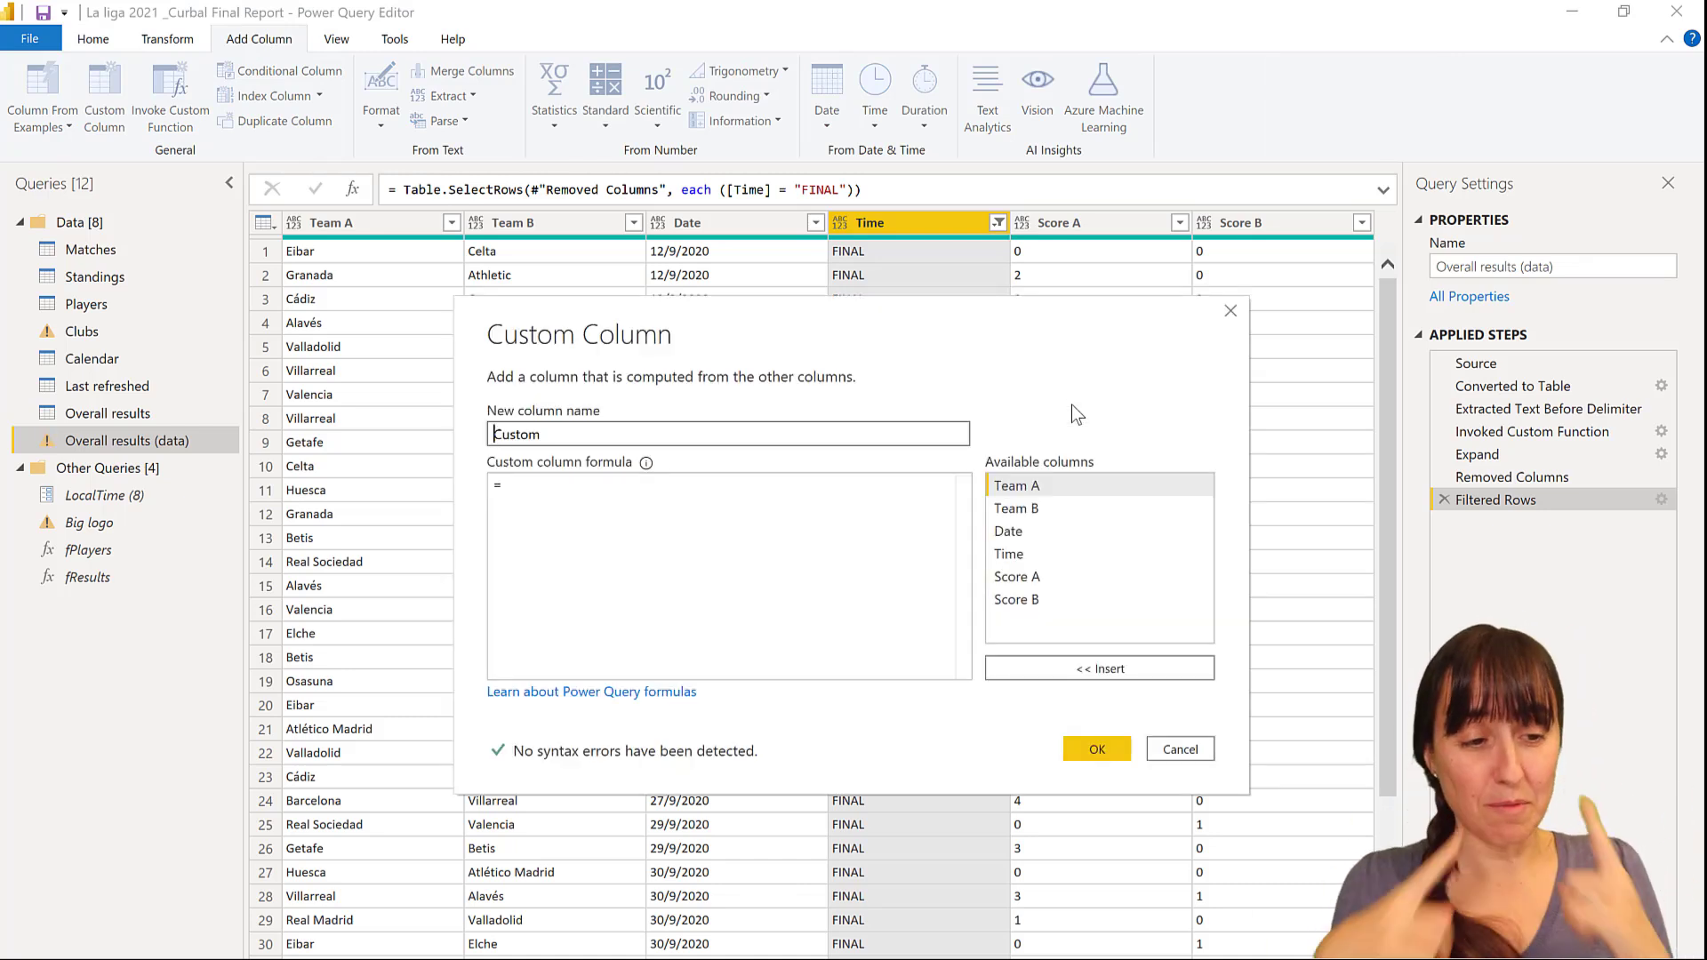
{"action": "left_click_drag", "start_coordinate": [567, 433], "coordinate": [478, 416]}
{"action": "type", "text": "Match"}
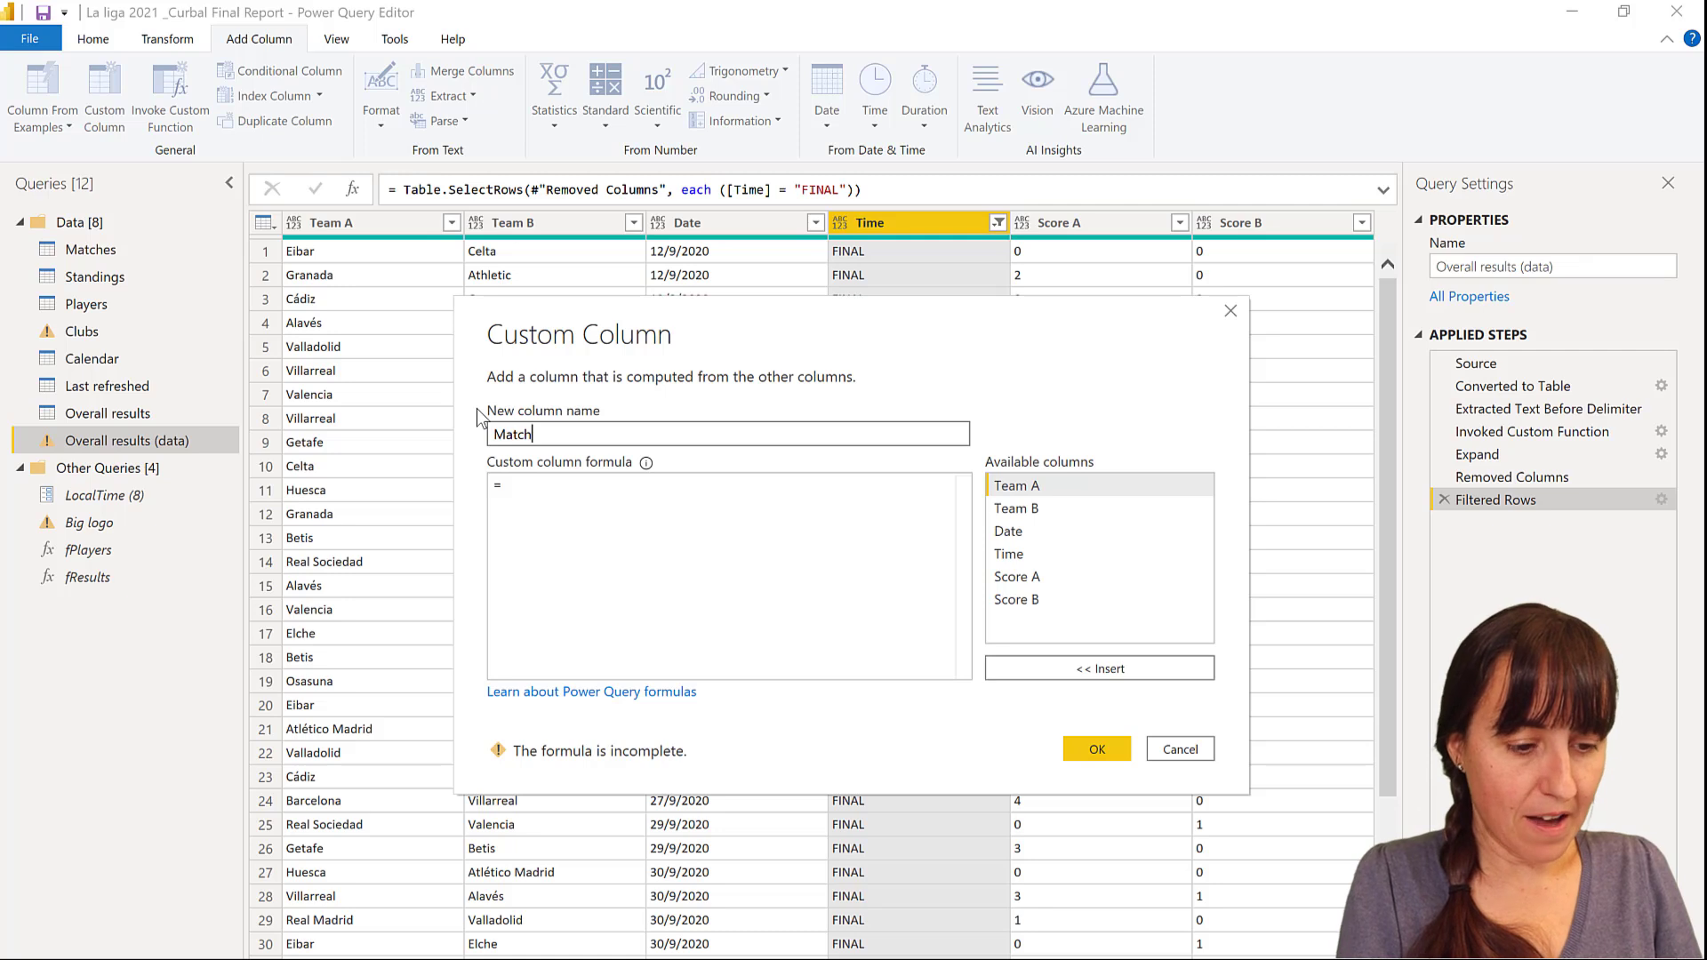
{"action": "left_click", "coordinate": [601, 494]}
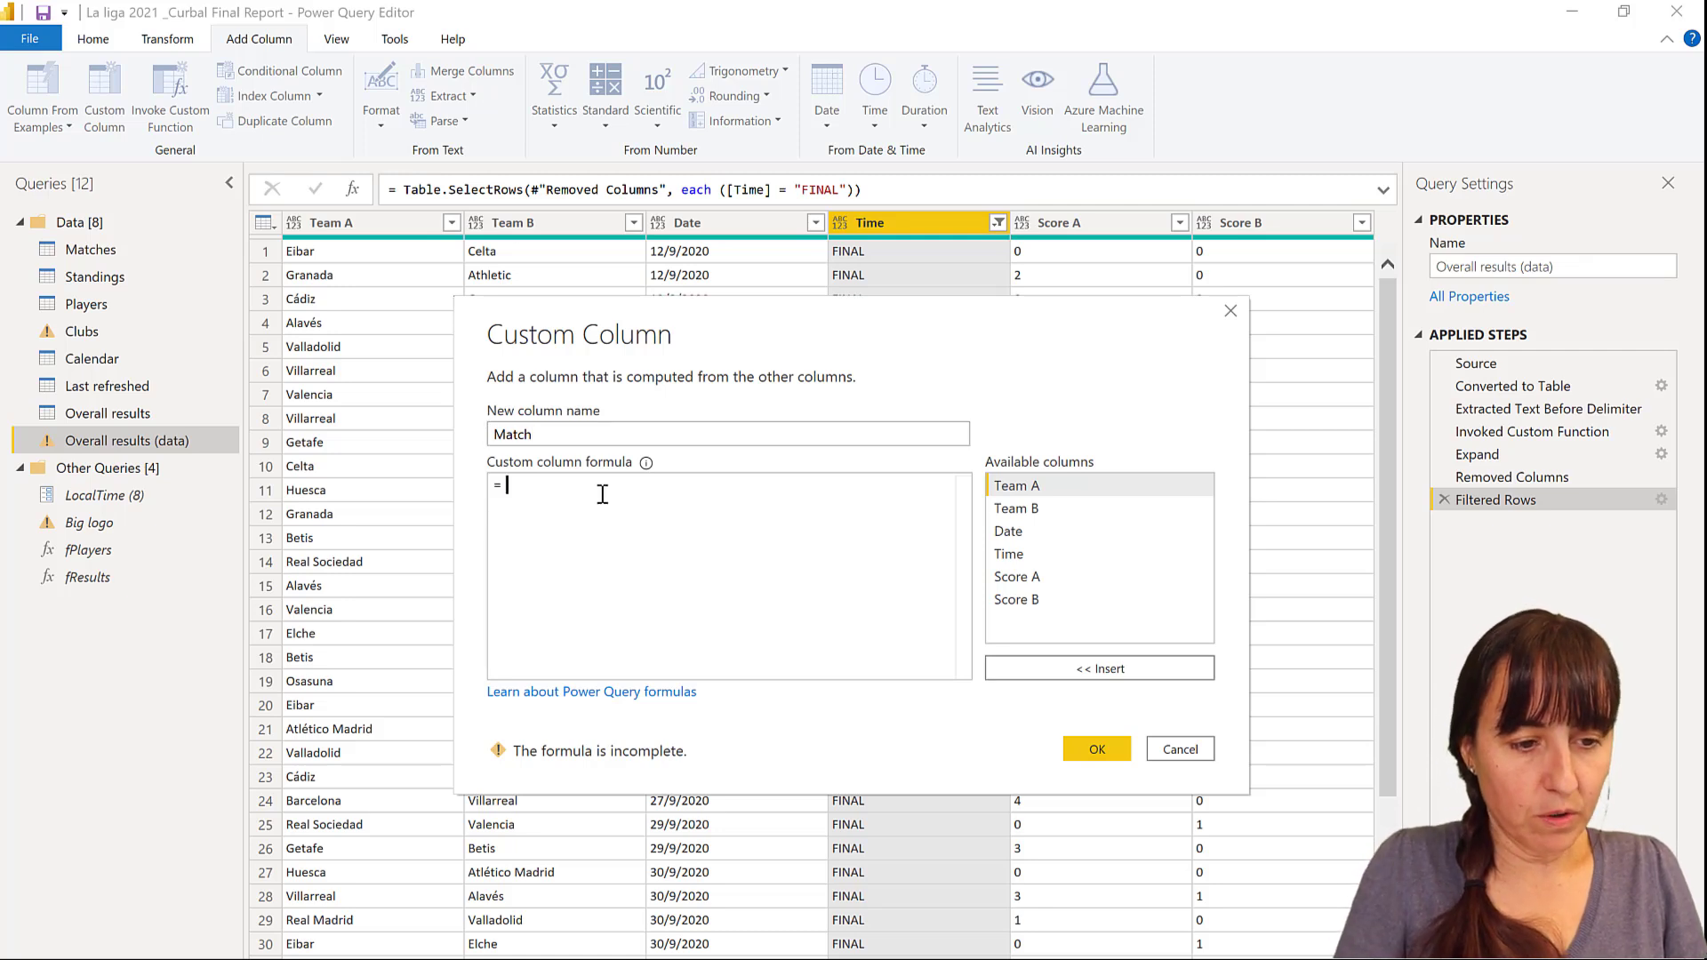
{"action": "double_click", "coordinate": [1081, 492]}
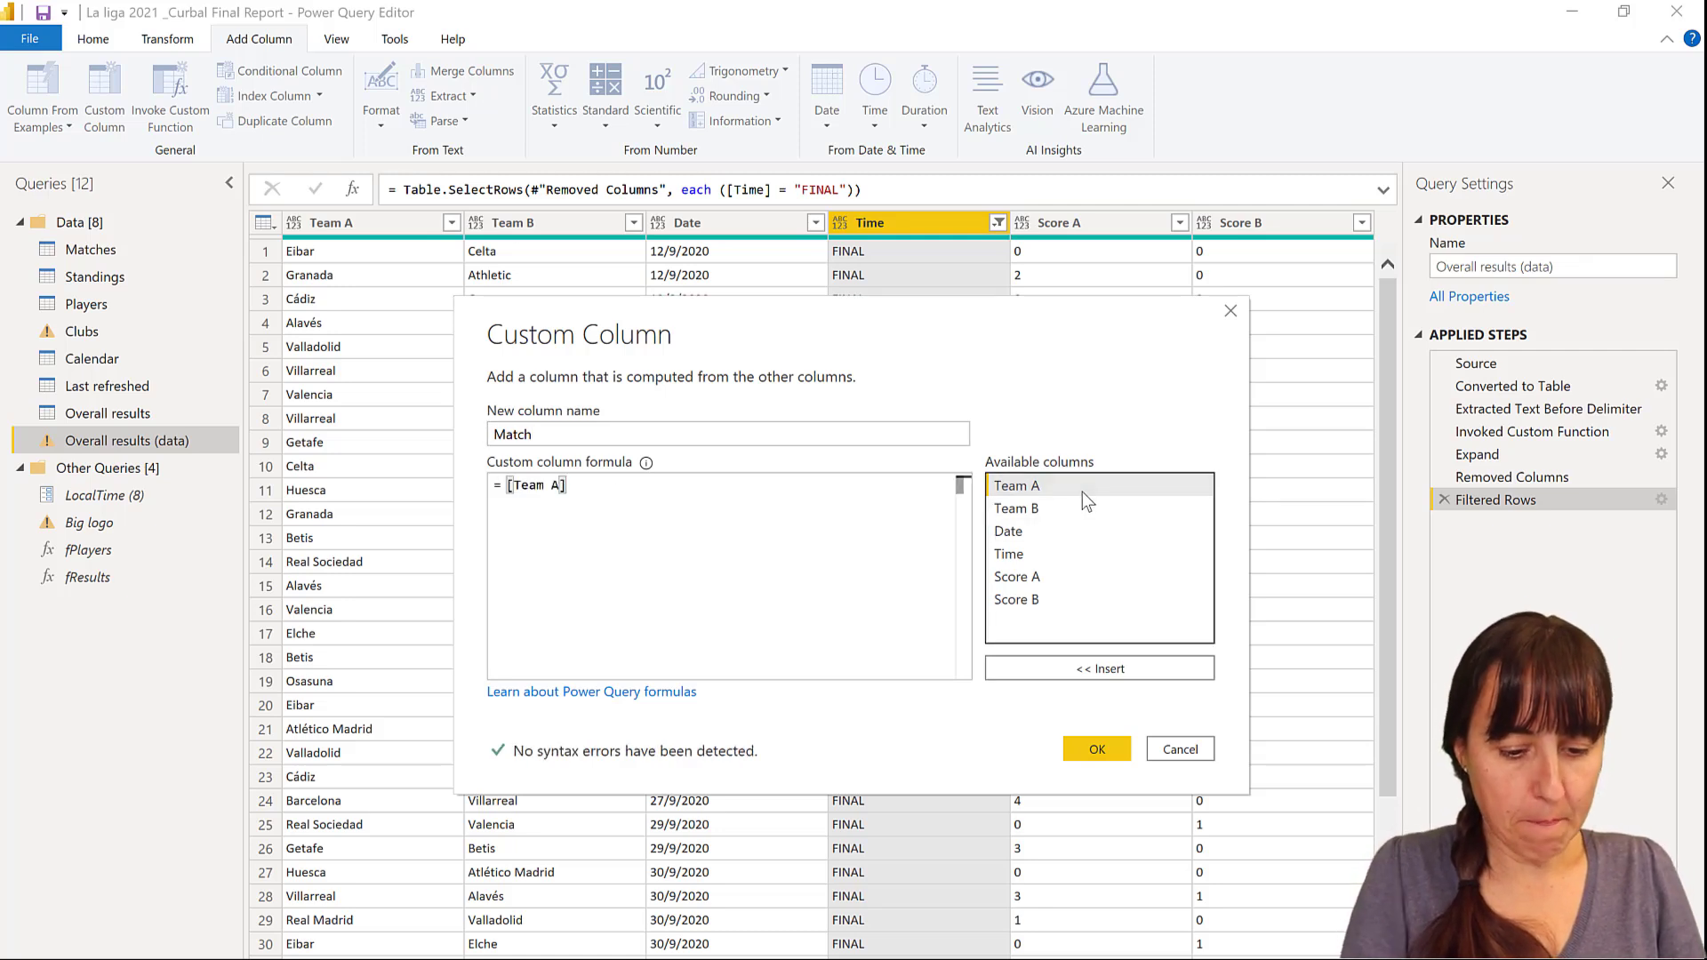
{"action": "type", "text": "&\""}
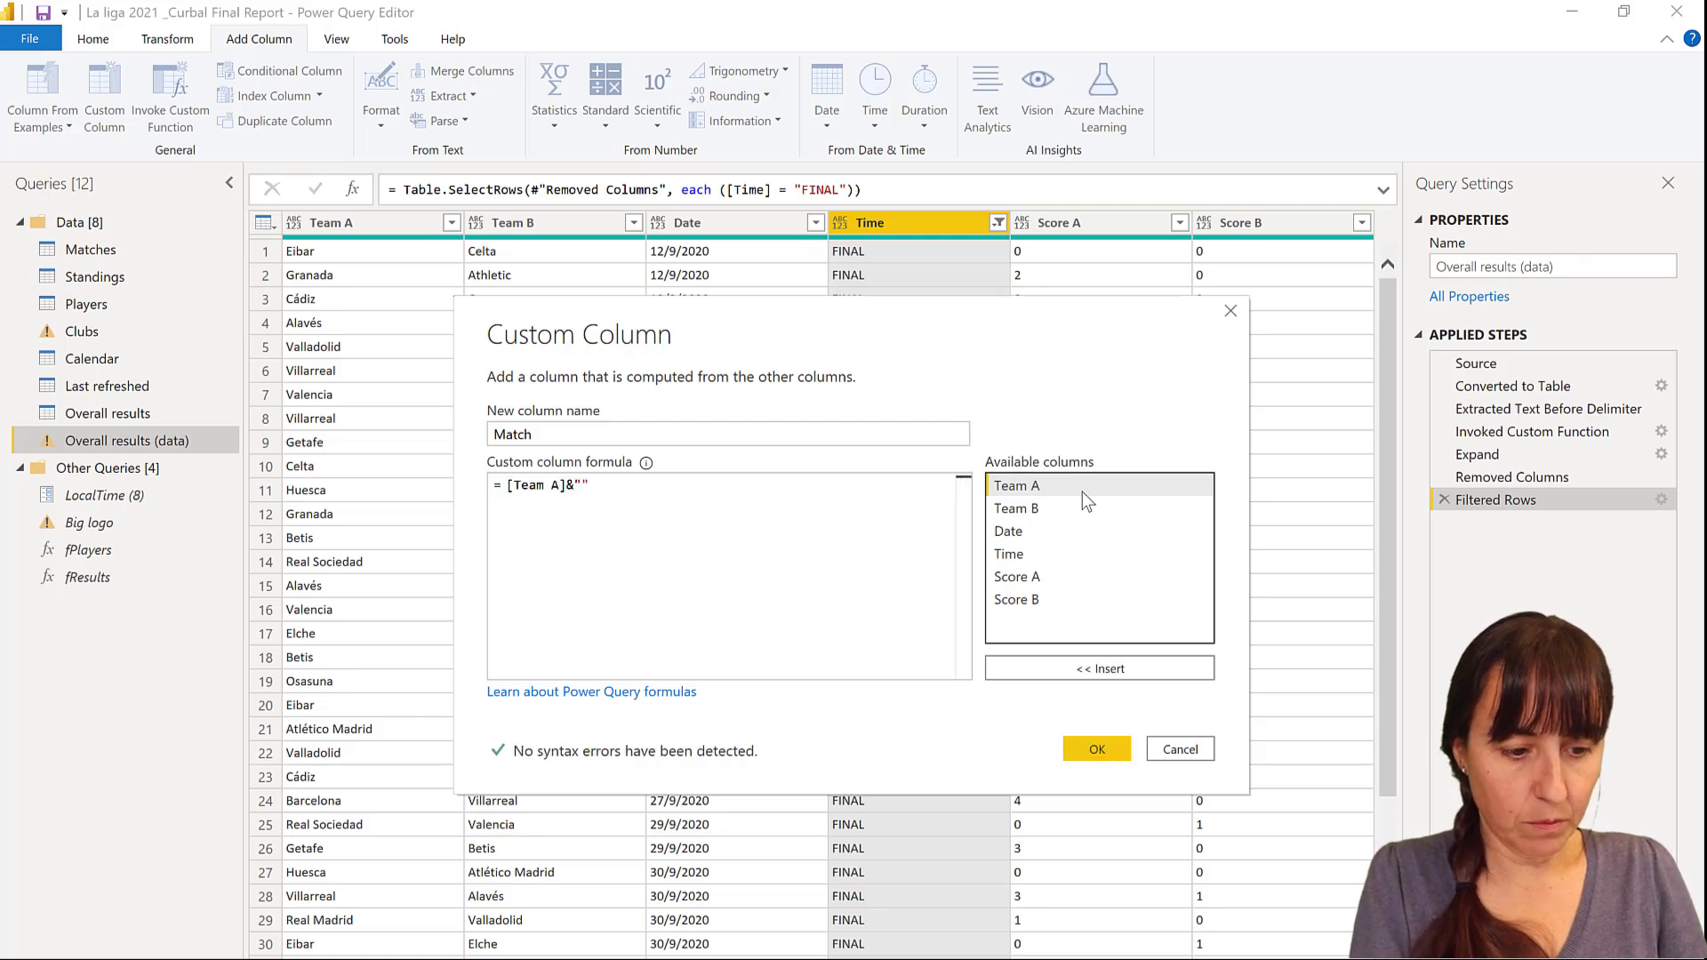
{"action": "type", "text": "/\"&"}
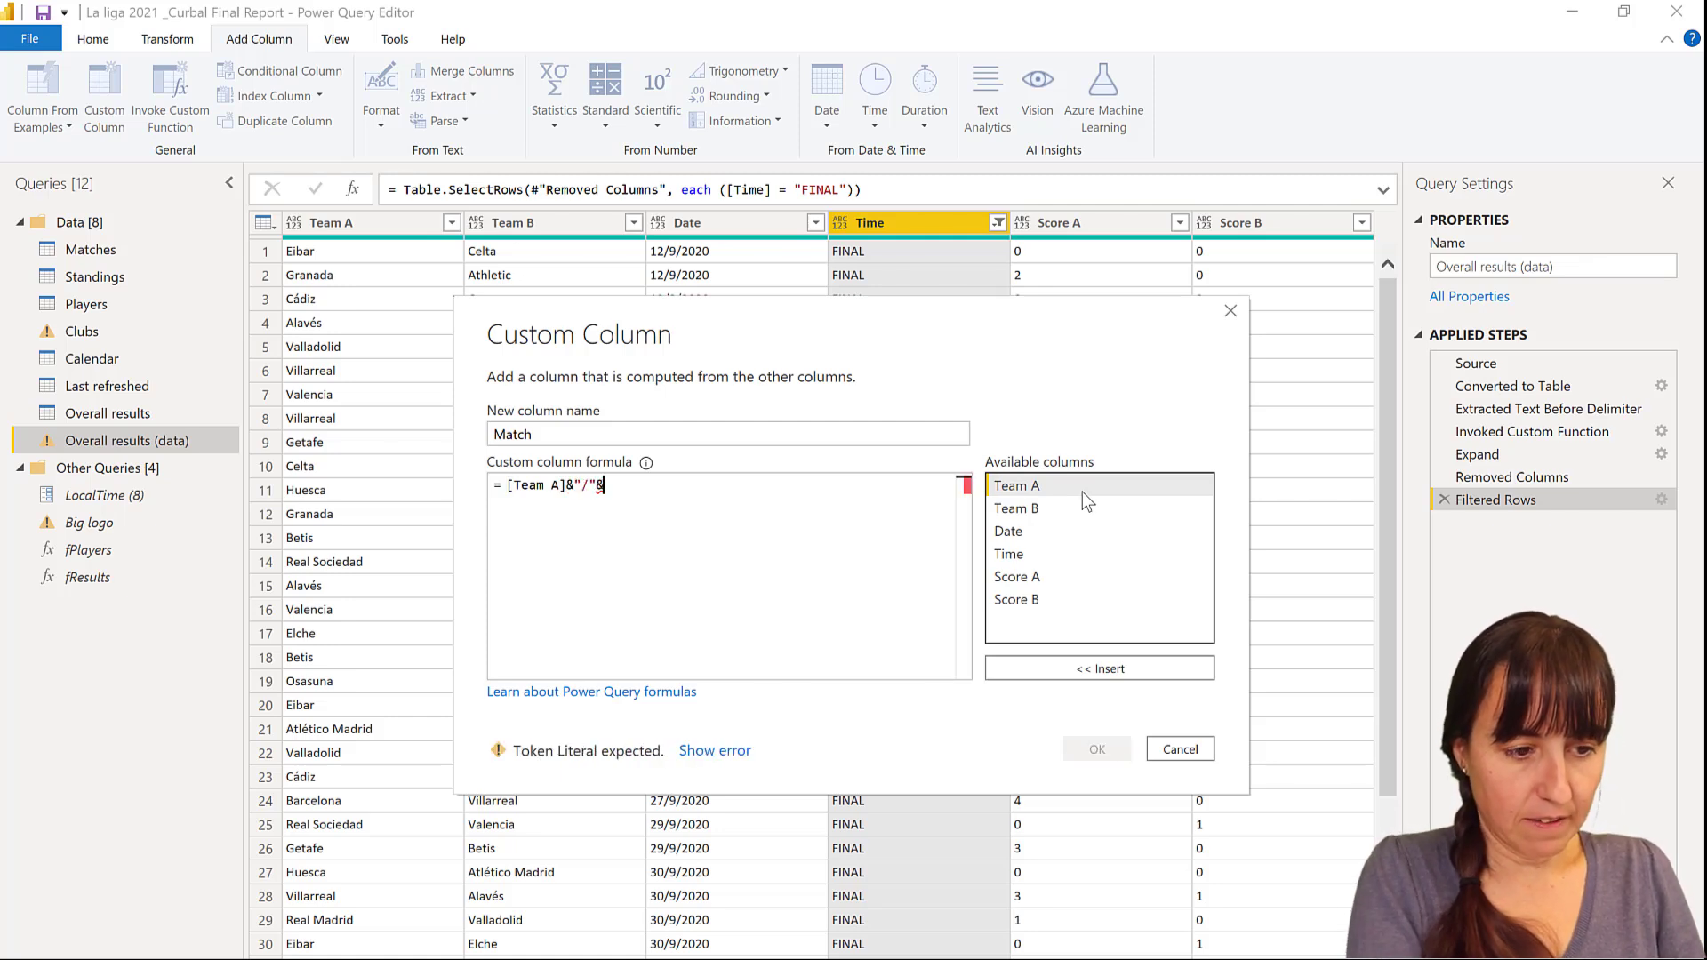
{"action": "double_click", "coordinate": [1030, 508]}
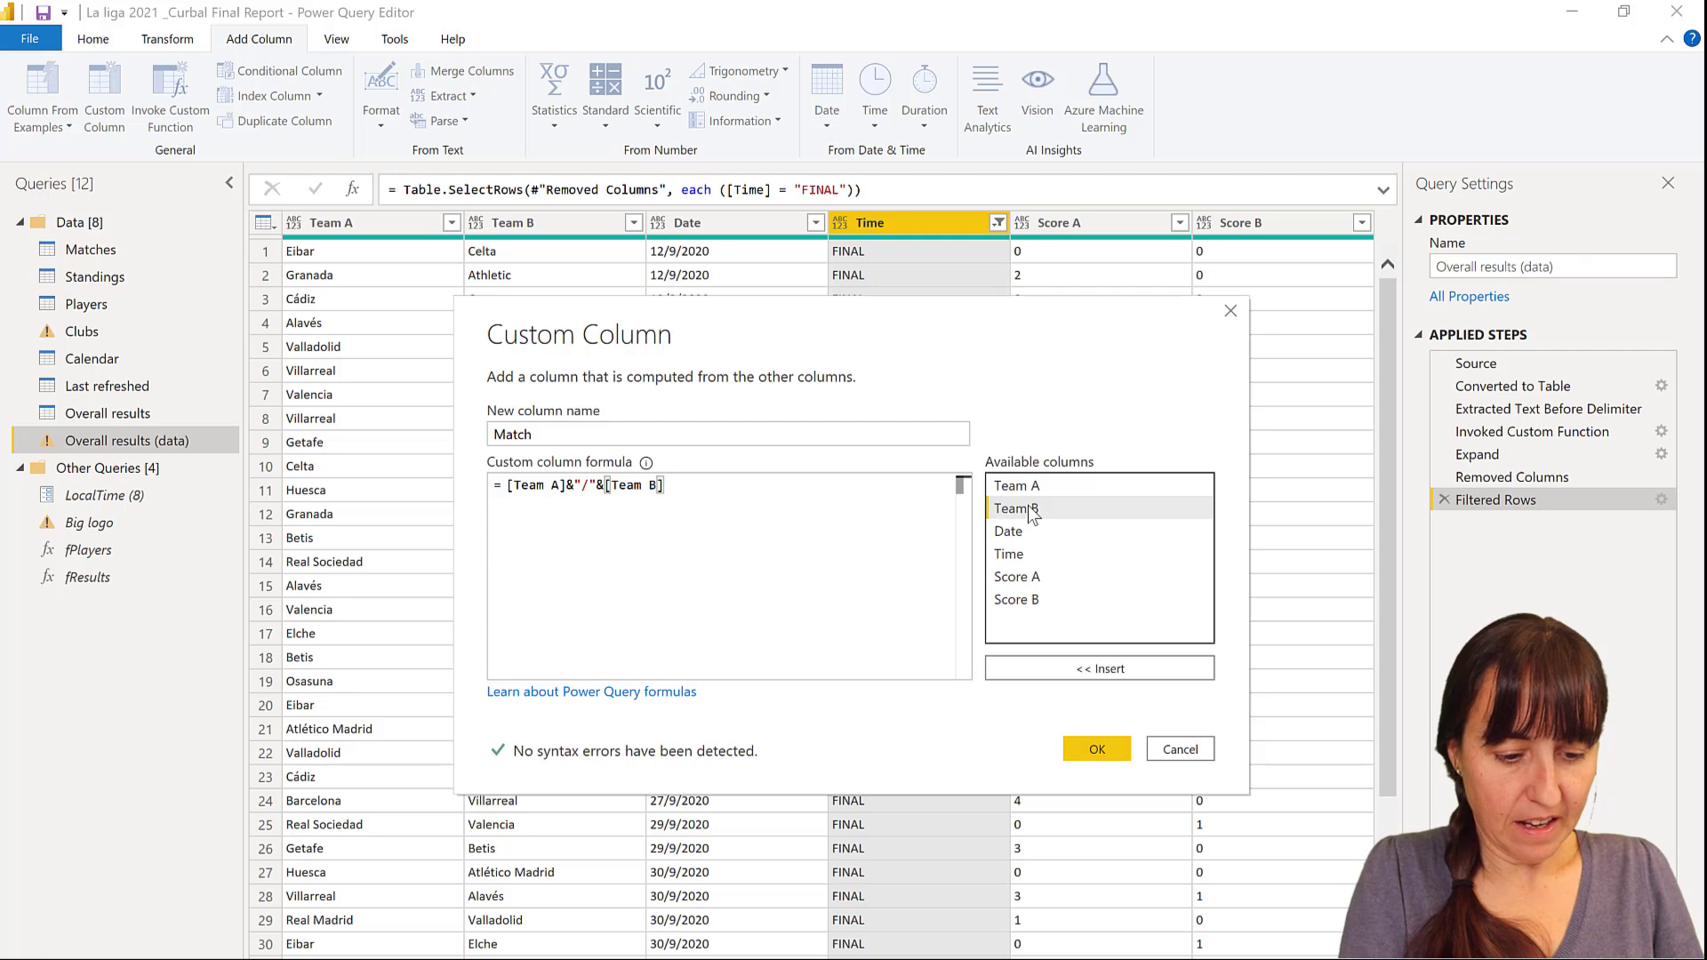
Extend the Match formula with the bracketed score, &" ("&[Score A]&"-"&[Score B]&")", and create the column.
{"action": "type", "text": "&\" (\""}
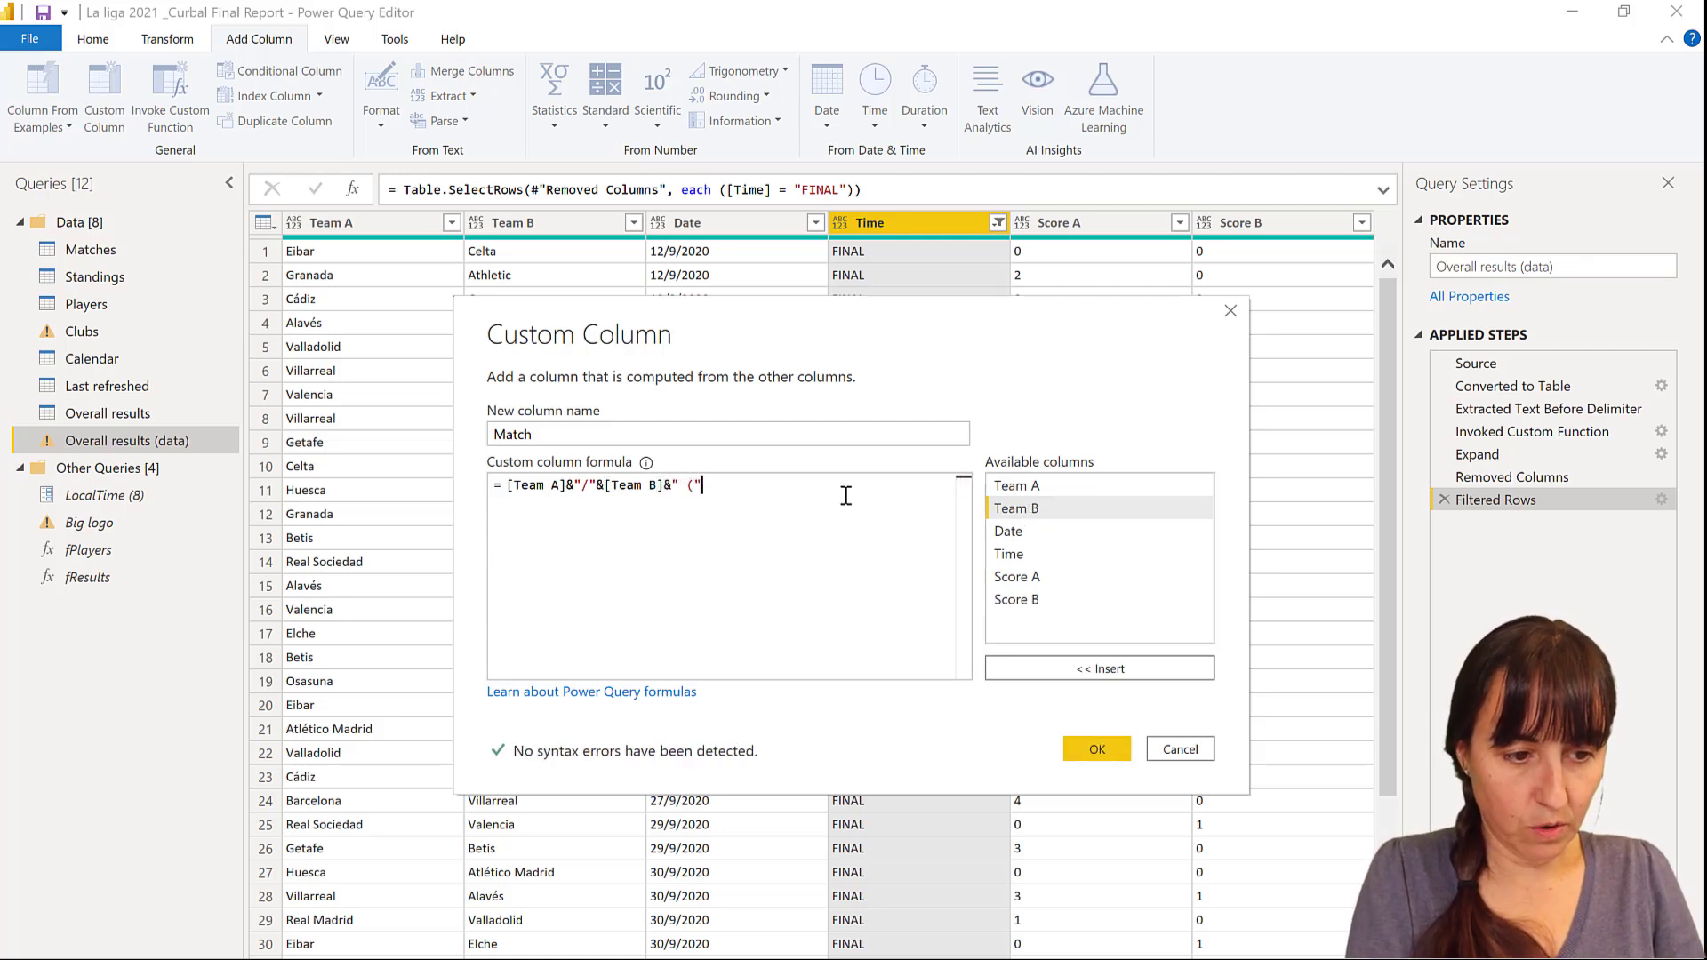
{"action": "type", "text": "&"}
{"action": "double_click", "coordinate": [1017, 577]}
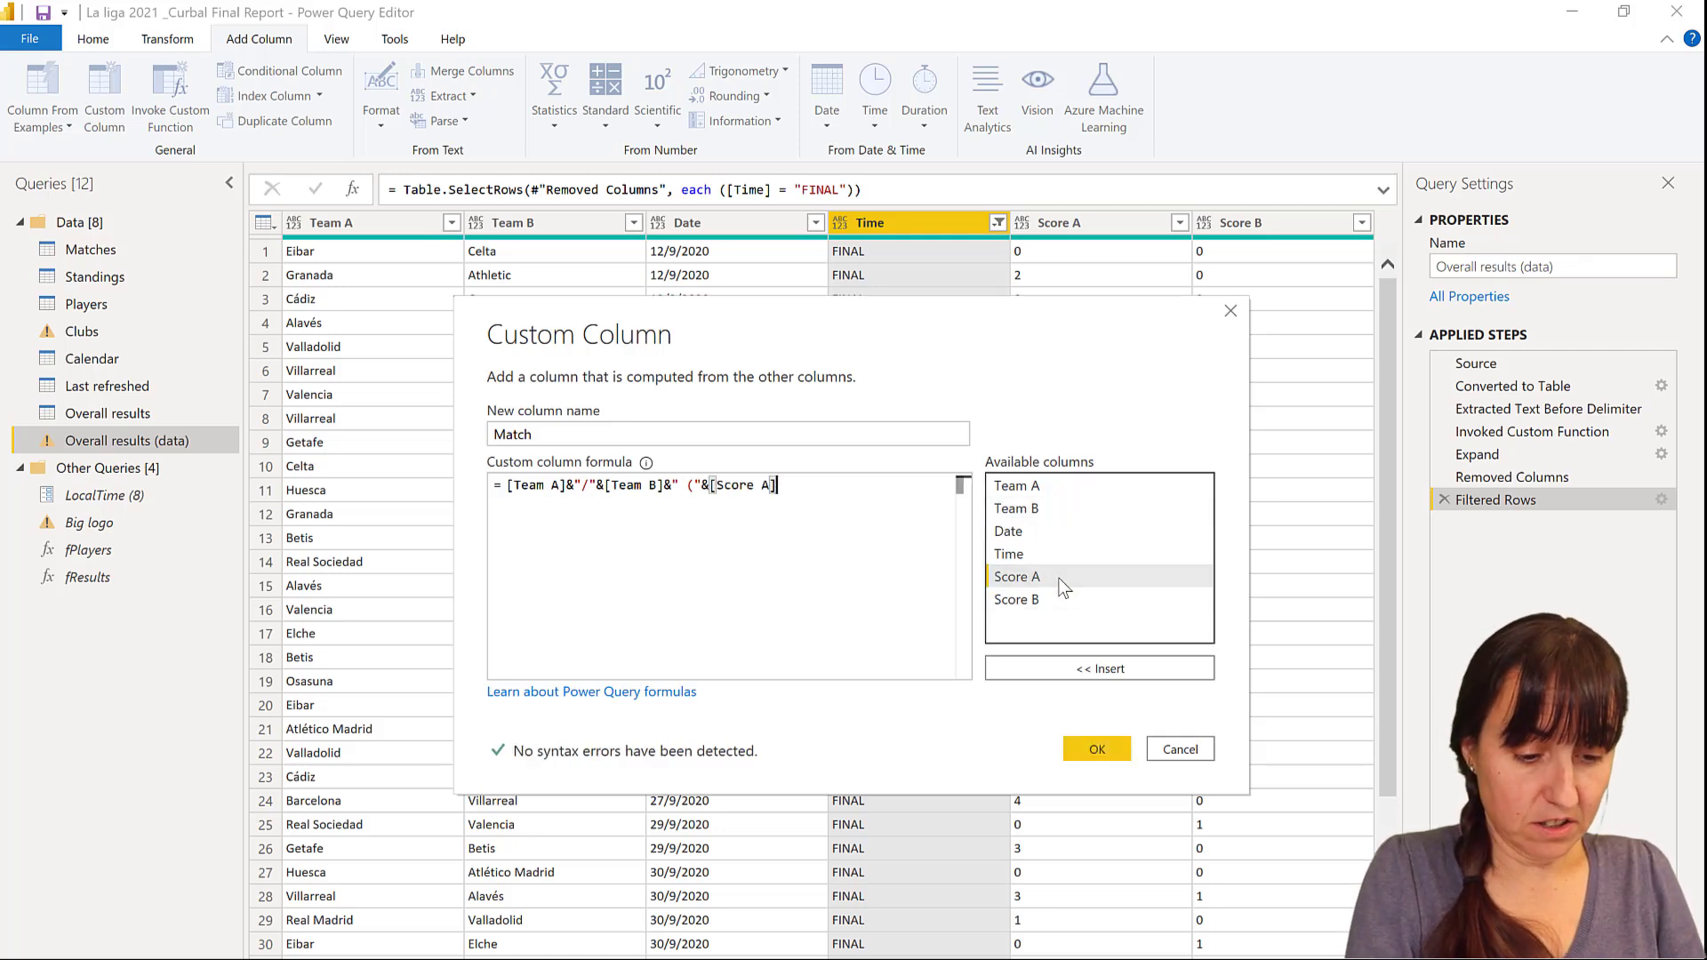
{"action": "type", "text": "&"}
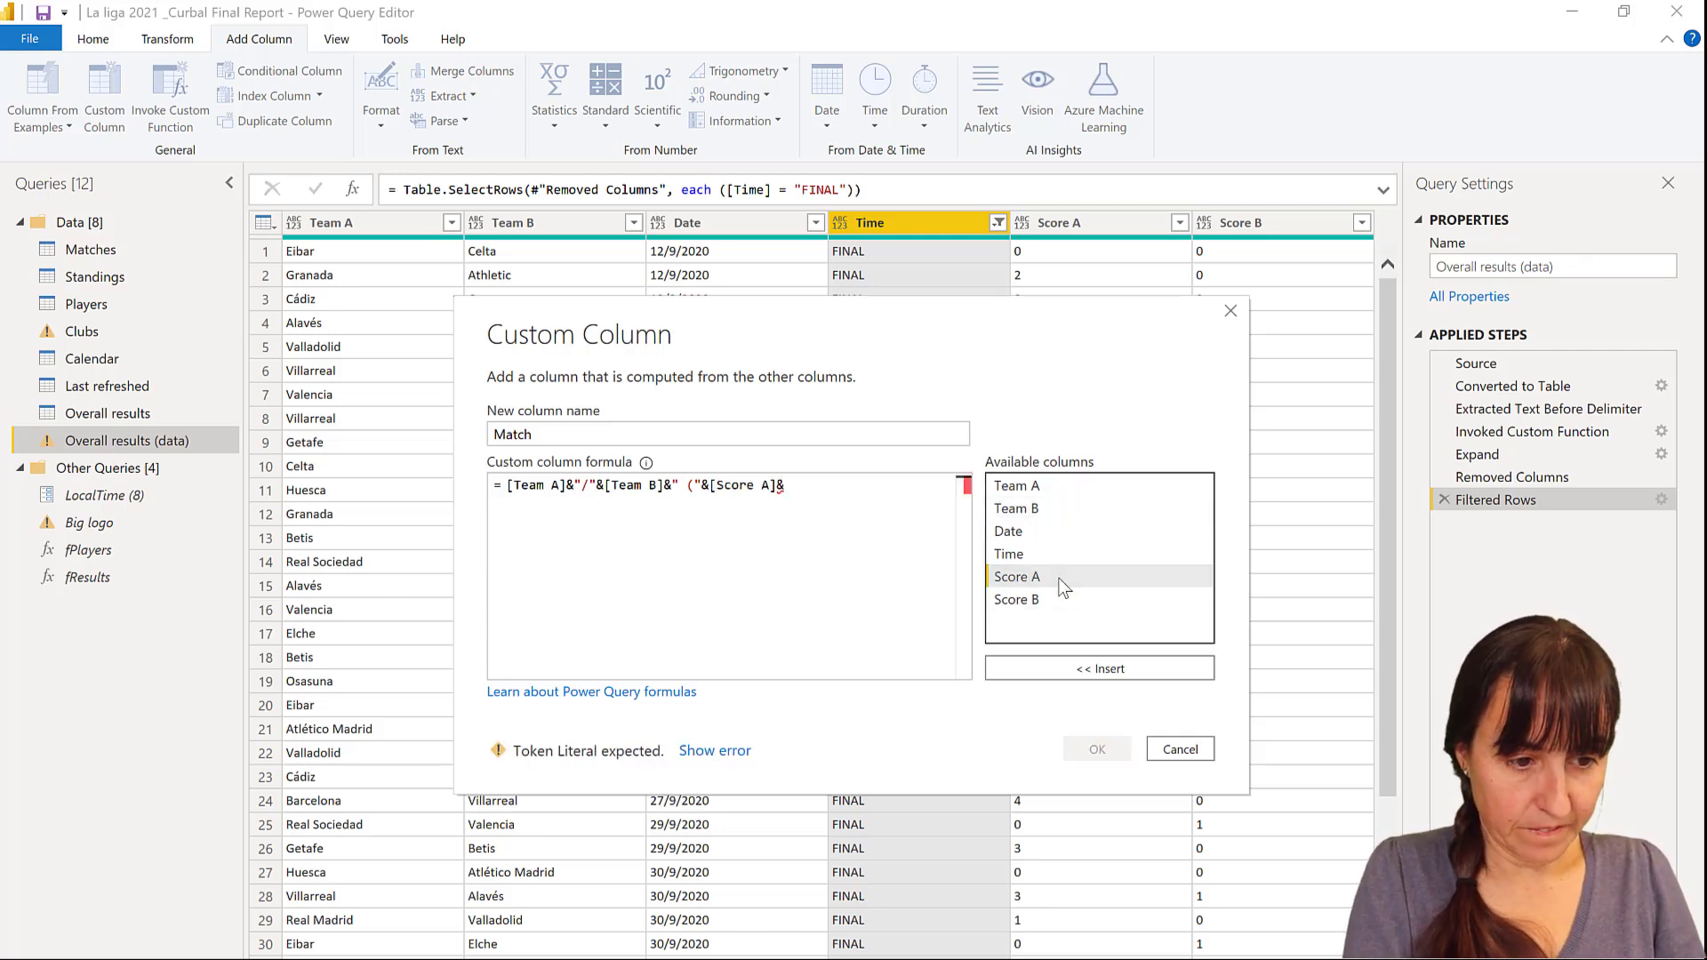
{"action": "type", "text": "\"-\""}
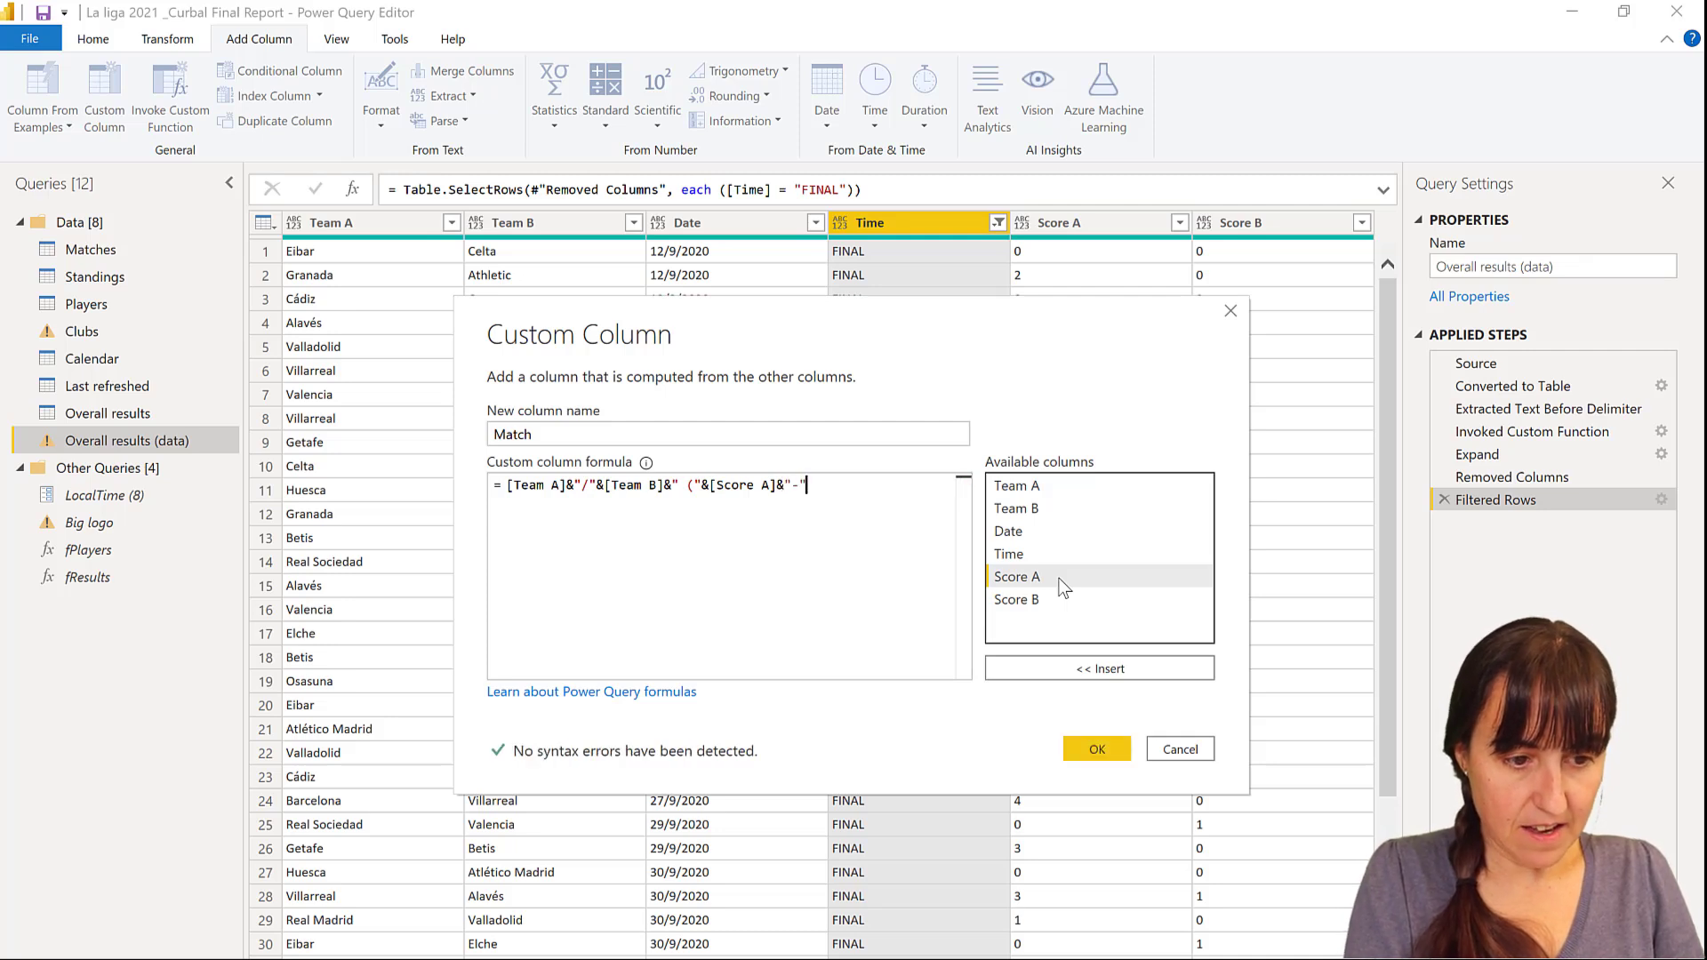
{"action": "type", "text": "&"}
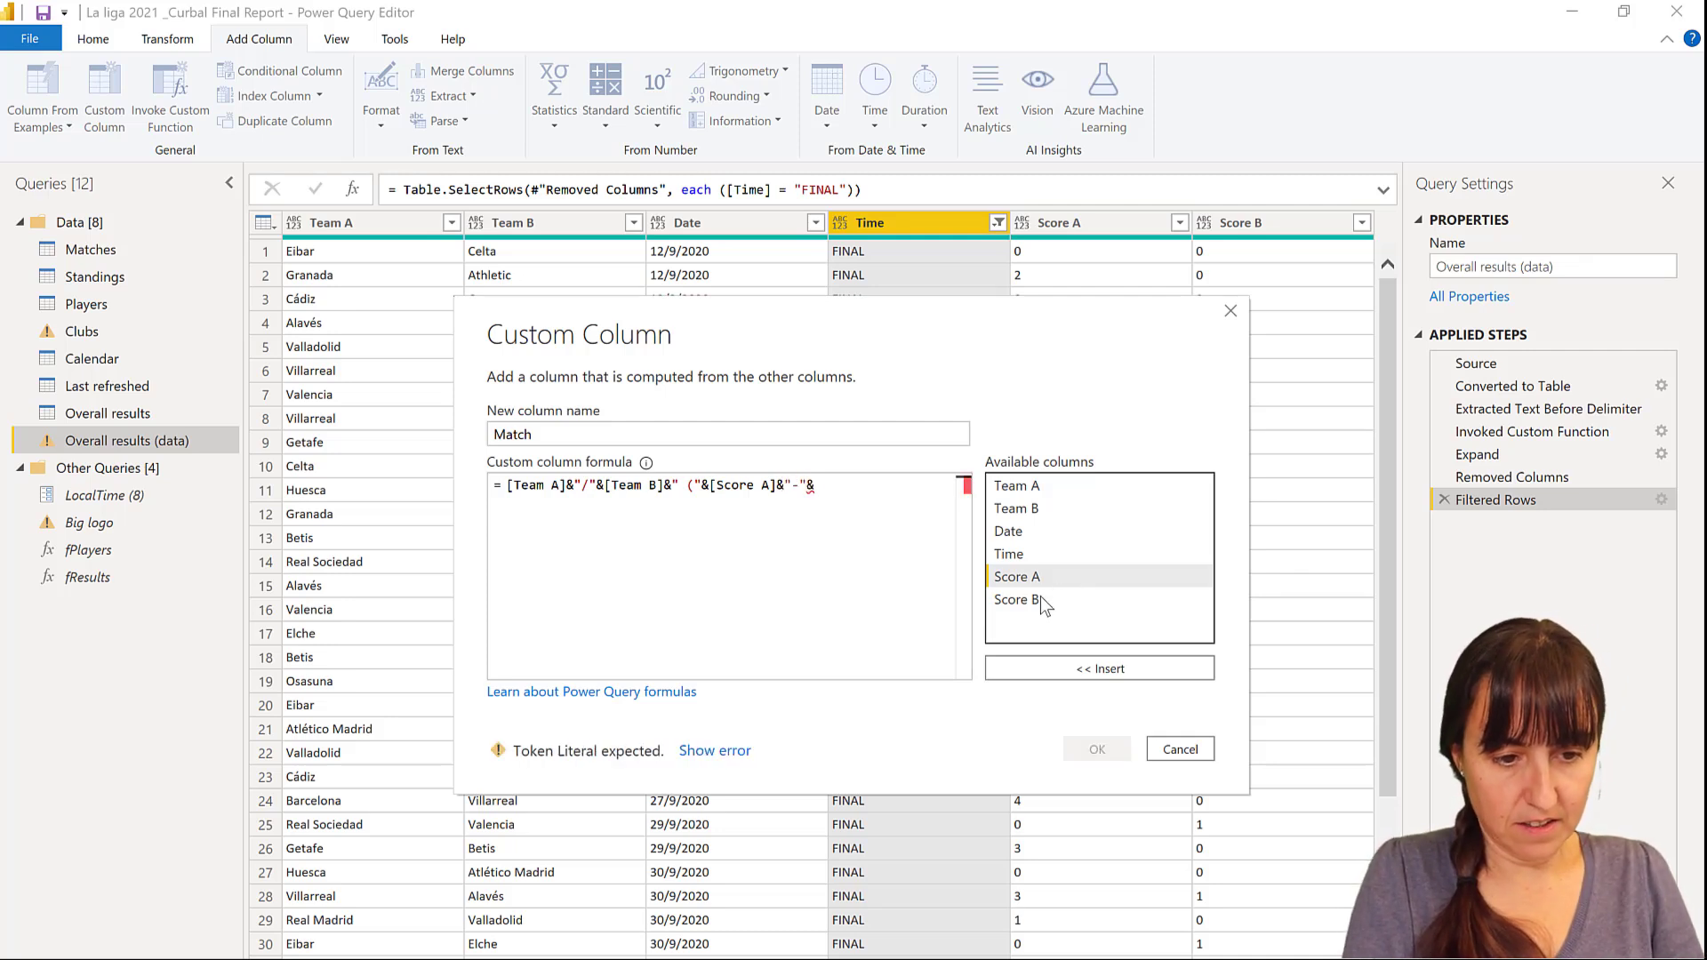
{"action": "double_click", "coordinate": [1028, 601]}
{"action": "type", "text": ")"}
{"action": "key", "text": "BackSpace"}
{"action": "type", "text": "&\")"}
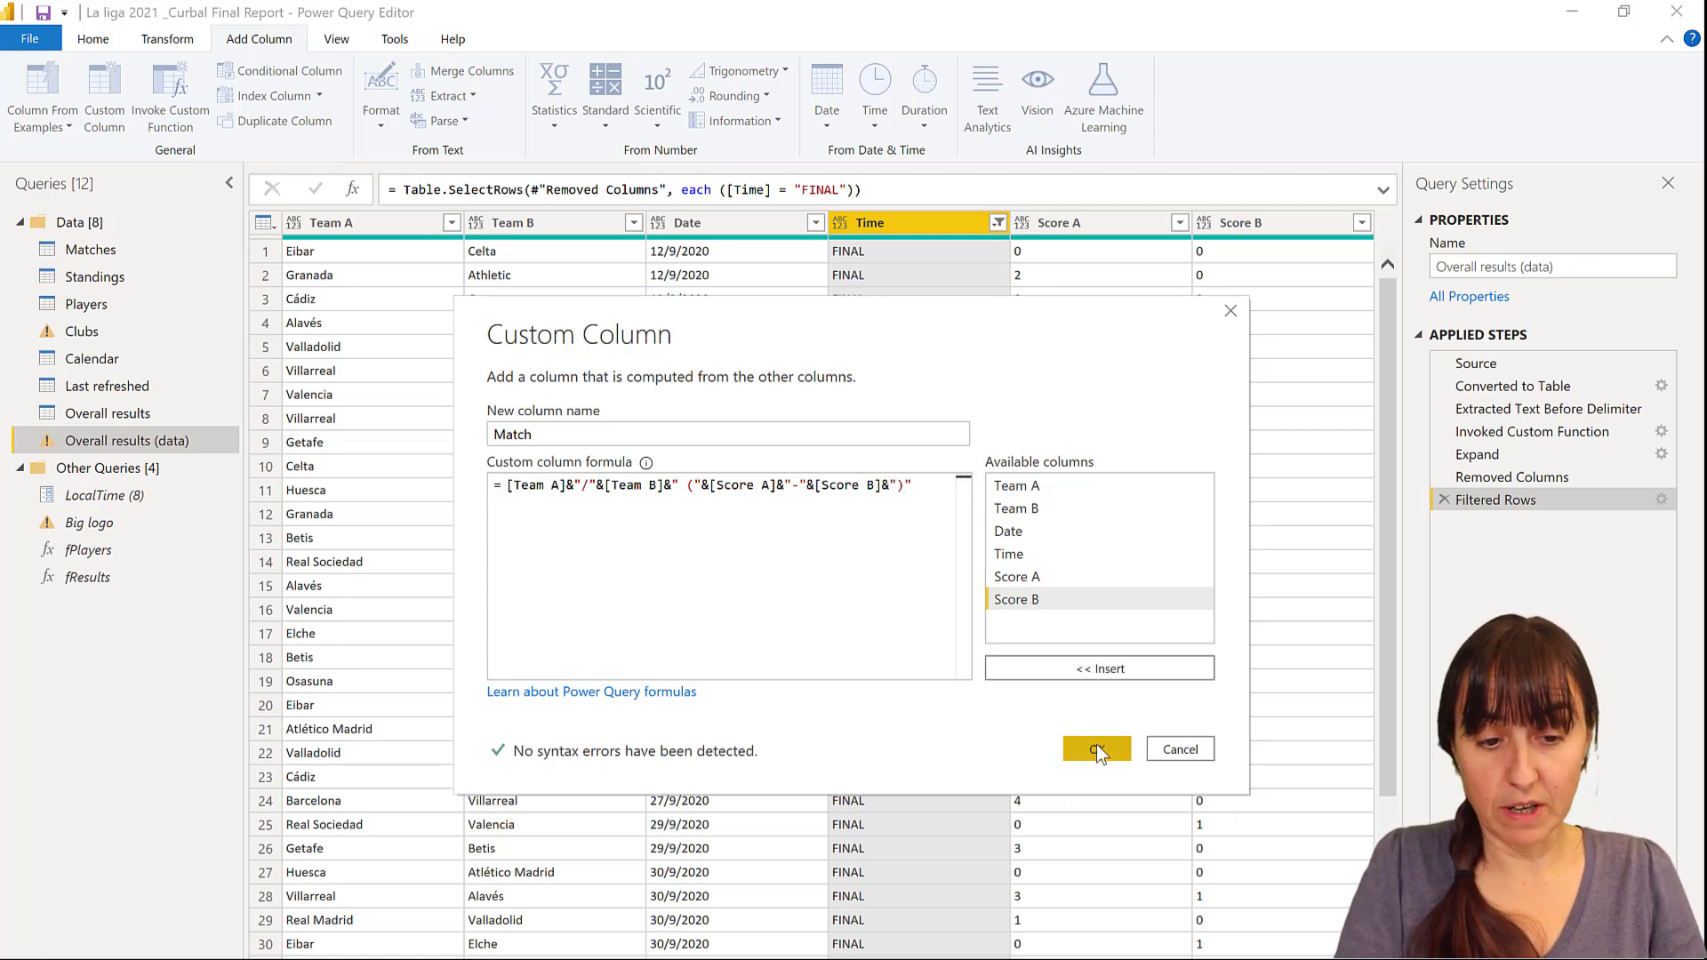
{"action": "left_click", "coordinate": [1096, 748]}
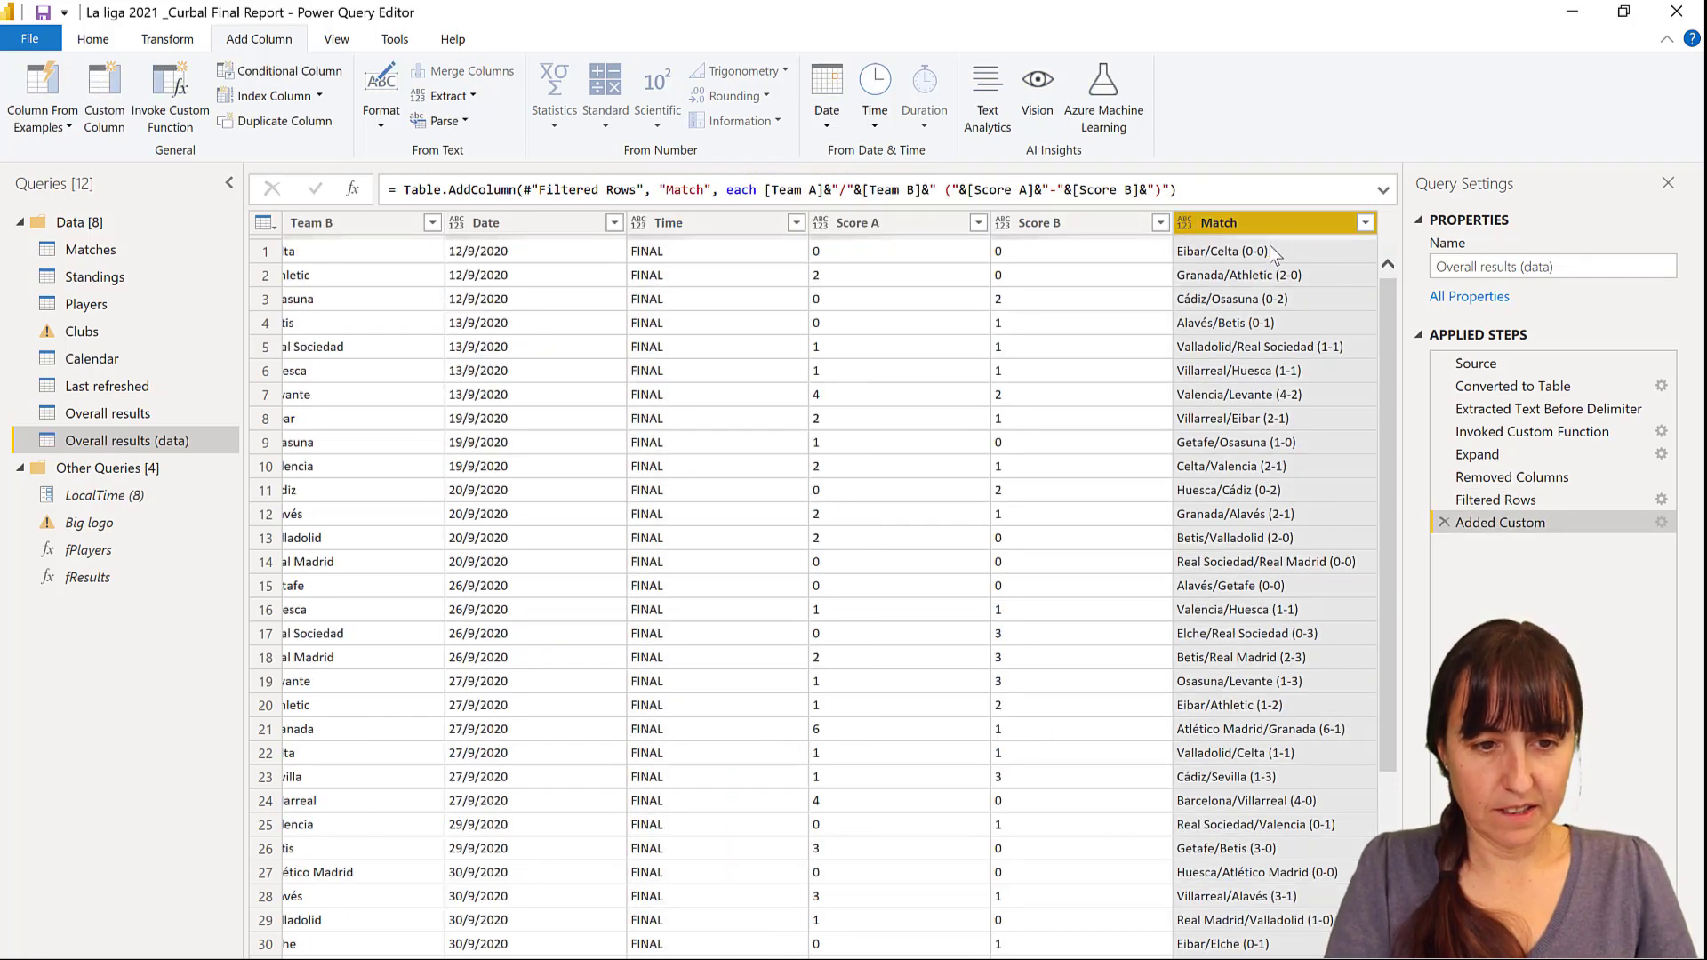
{"action": "left_click", "coordinate": [1291, 258]}
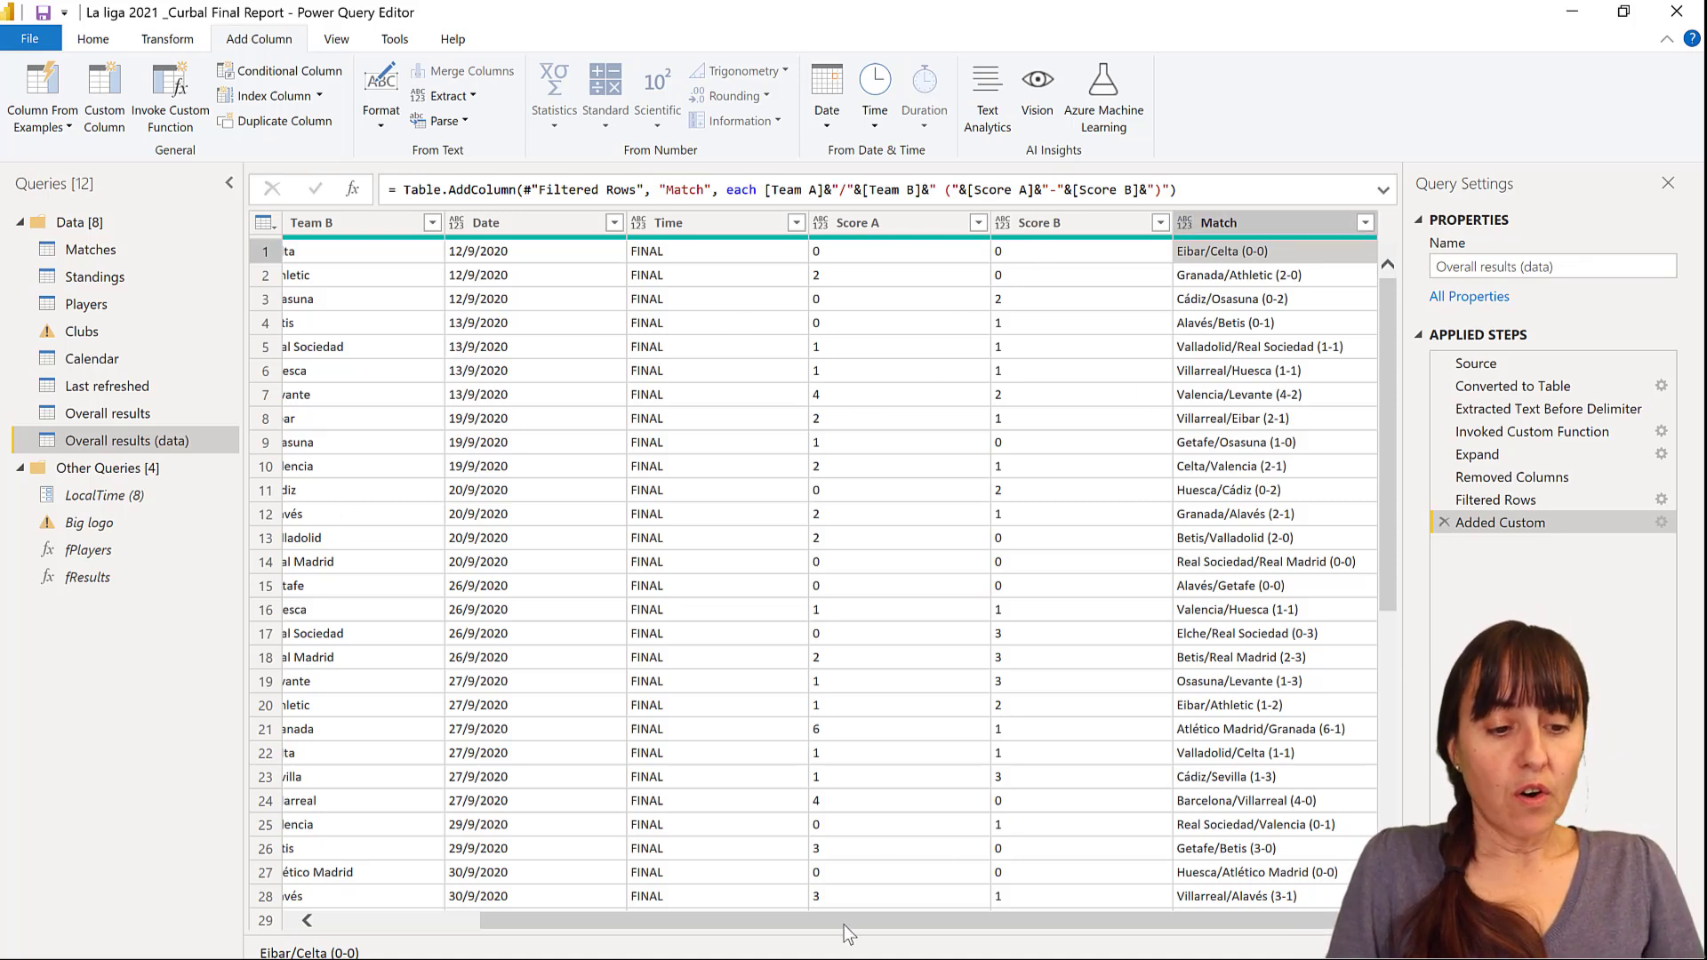
Start another custom column and name it Results Team A.
{"action": "left_click_drag", "start_coordinate": [834, 925], "coordinate": [744, 900]}
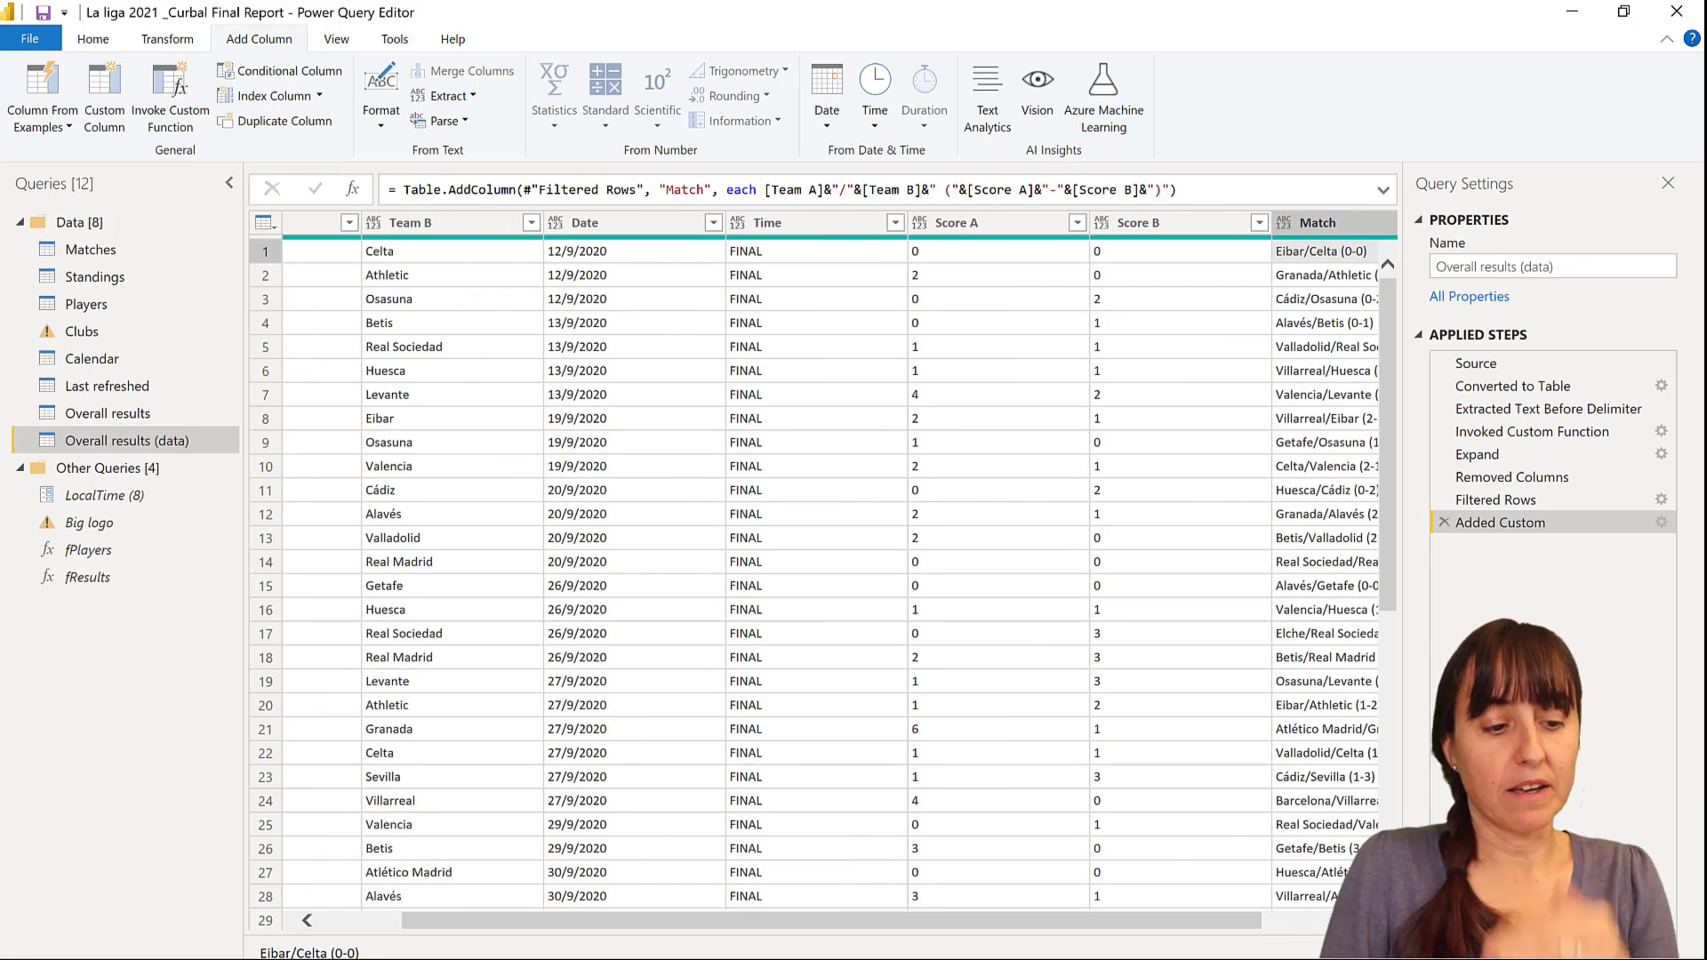
{"action": "mouse_move", "coordinate": [512, 913]}
{"action": "left_mouse_down"}
{"action": "mouse_move", "coordinate": [425, 902]}
{"action": "mouse_move", "coordinate": [484, 913]}
{"action": "left_mouse_up"}
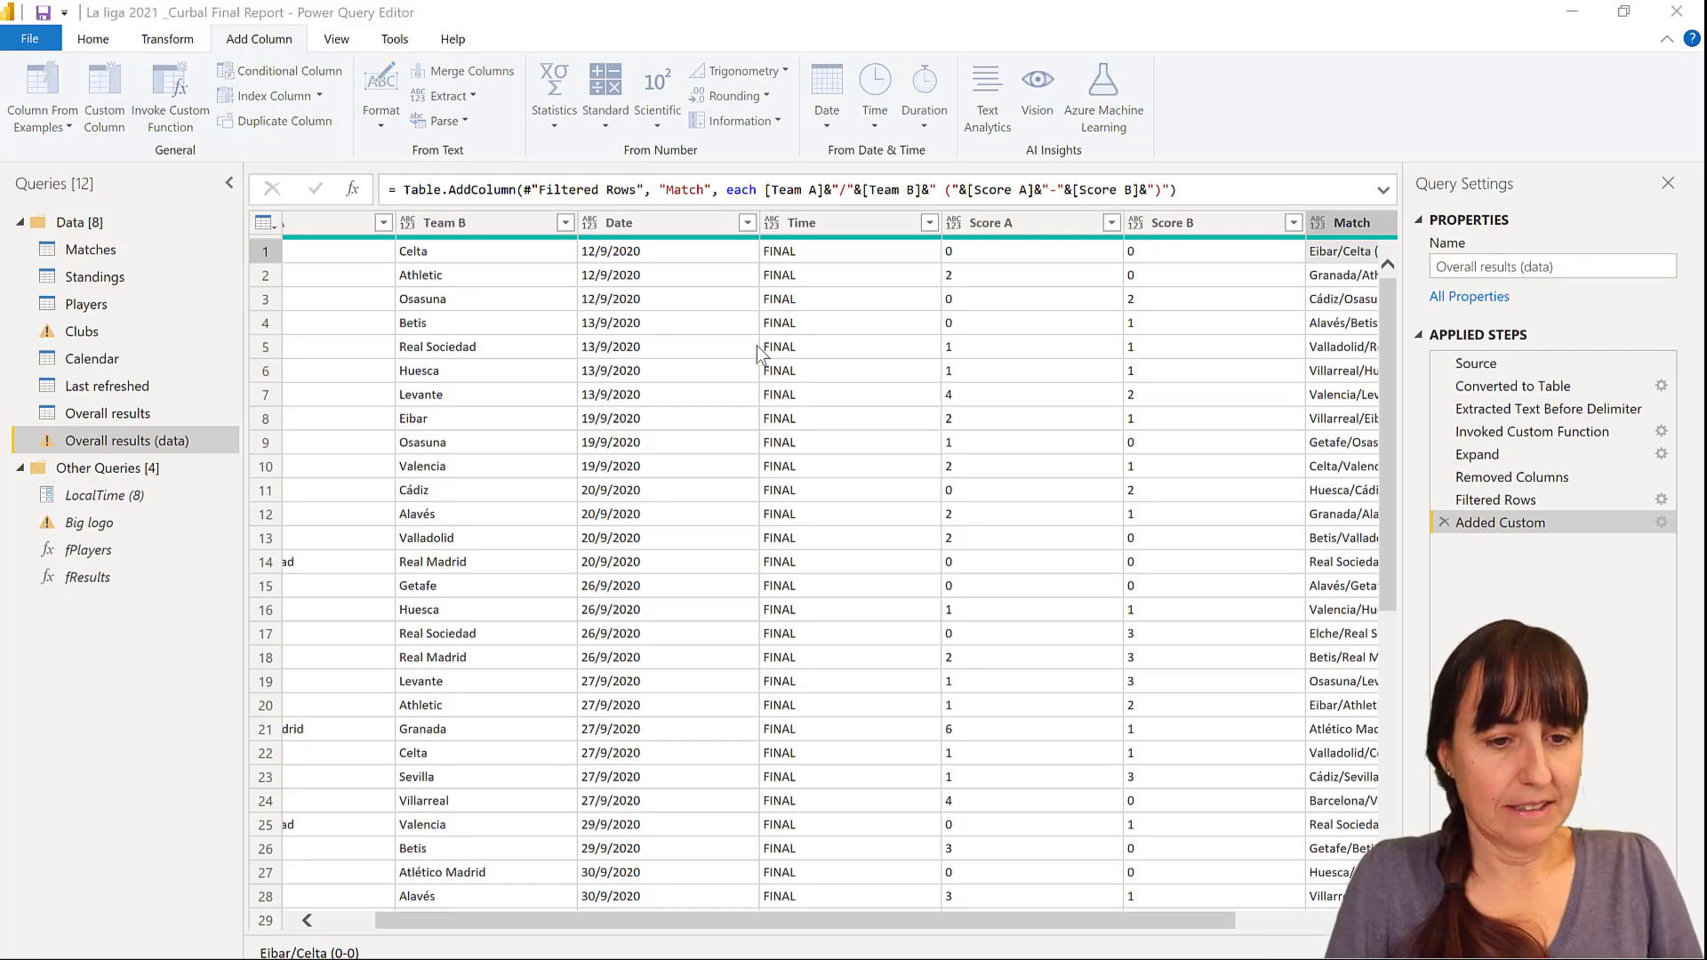
{"action": "left_click_drag", "start_coordinate": [534, 433], "coordinate": [430, 423]}
{"action": "type", "text": "Results Team A"}
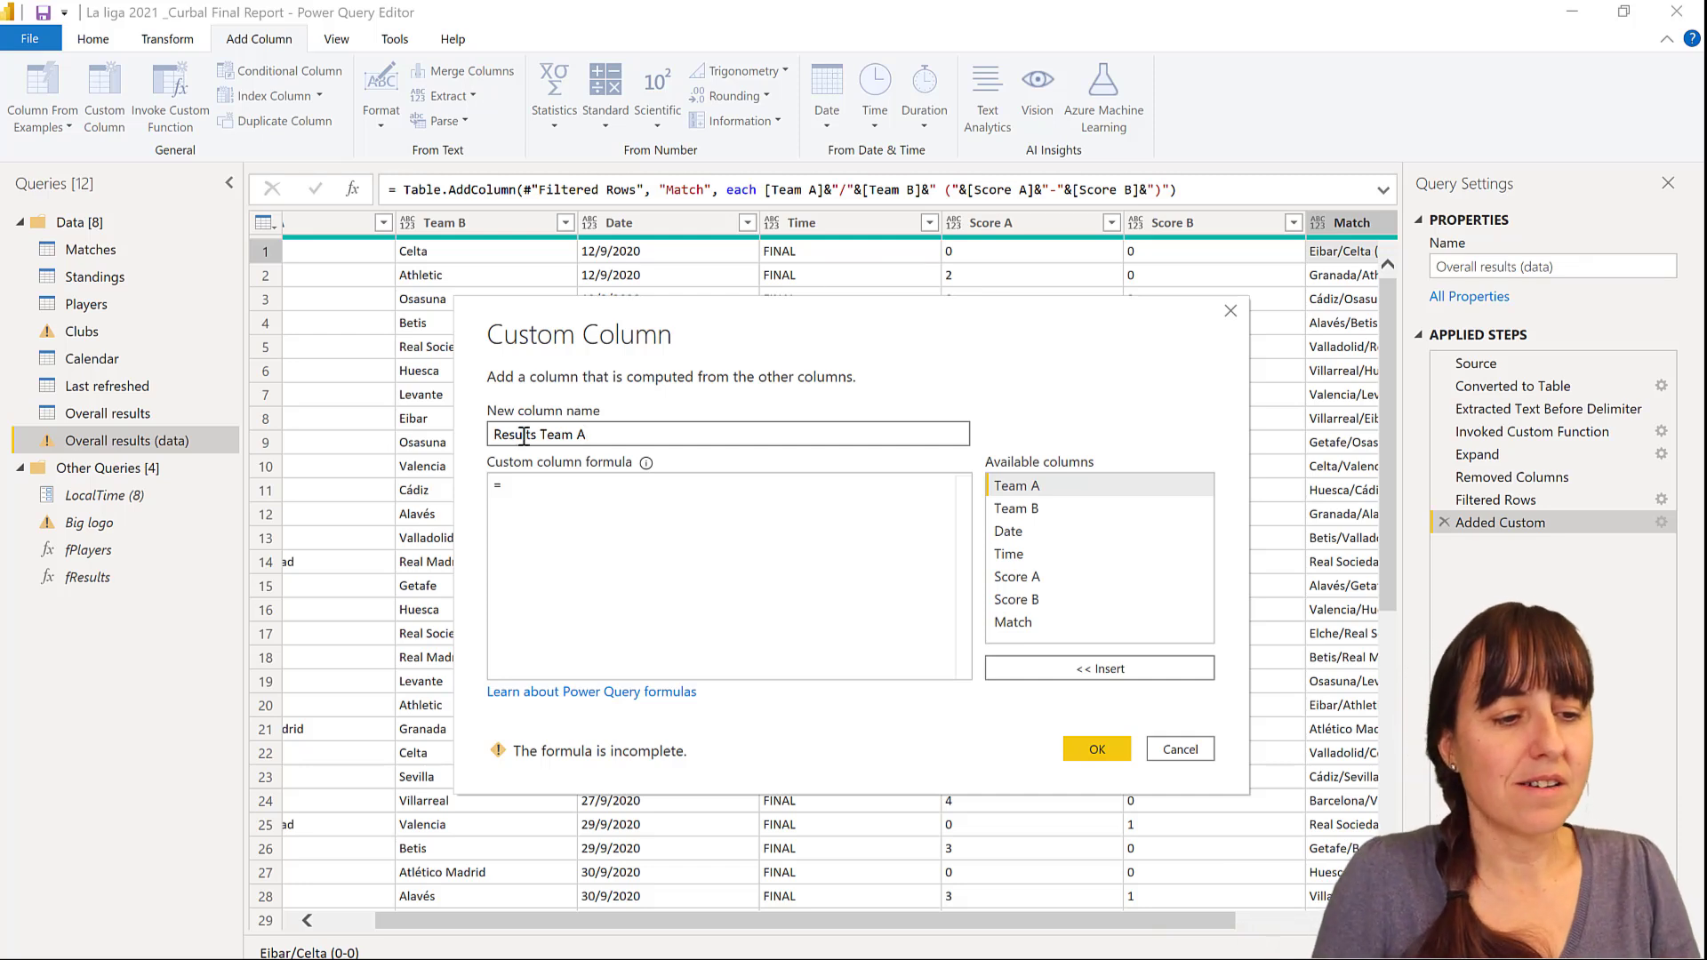
Begin the Results Team A formula with the condition if Number.From([Score A])>Number.From([Score B]).
{"action": "left_click", "coordinate": [578, 488]}
{"action": "type", "text": "if"}
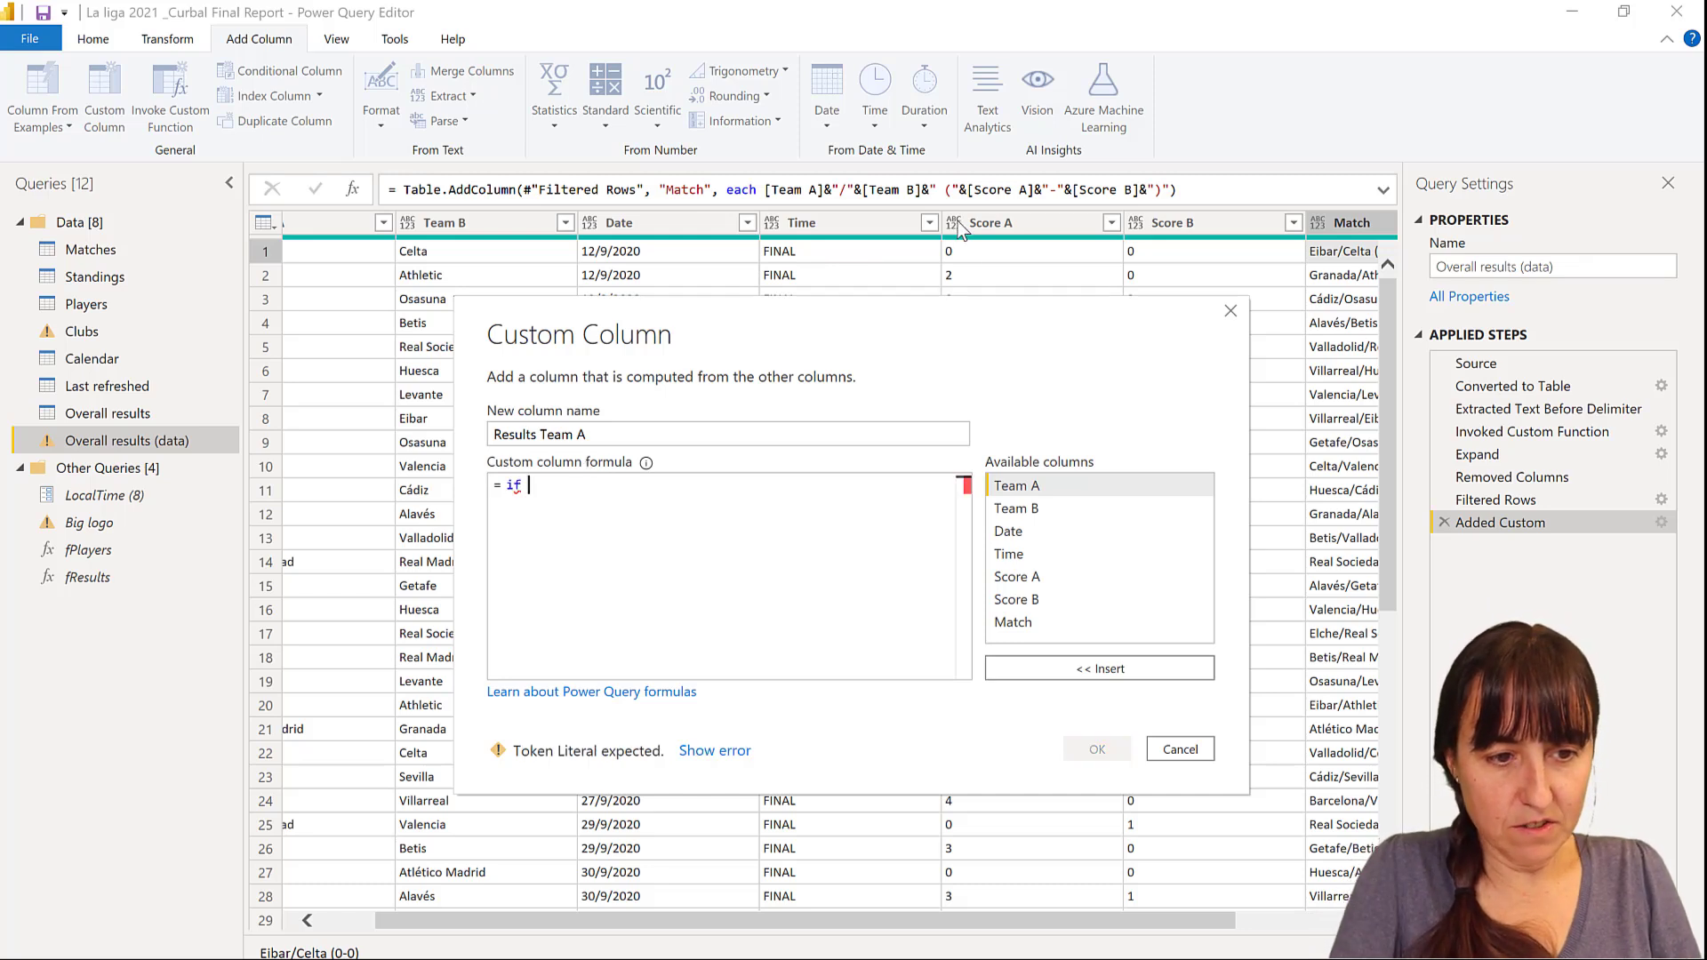
{"action": "type", "text": " Num"}
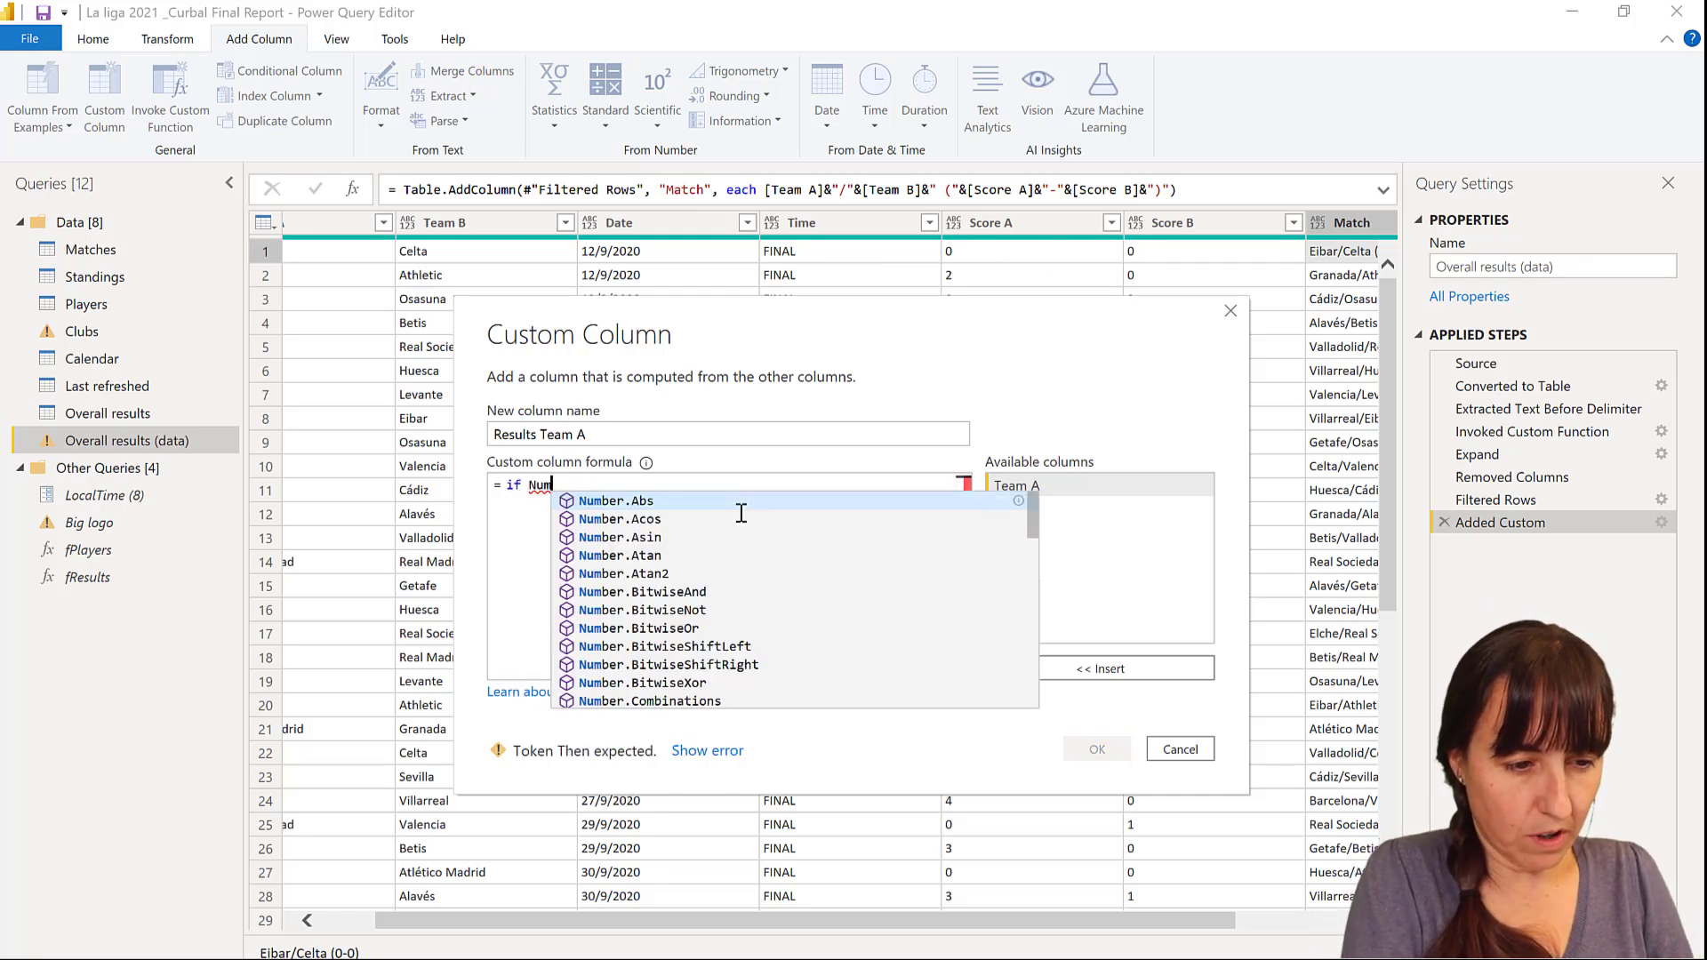
{"action": "type", "text": "ber.From"}
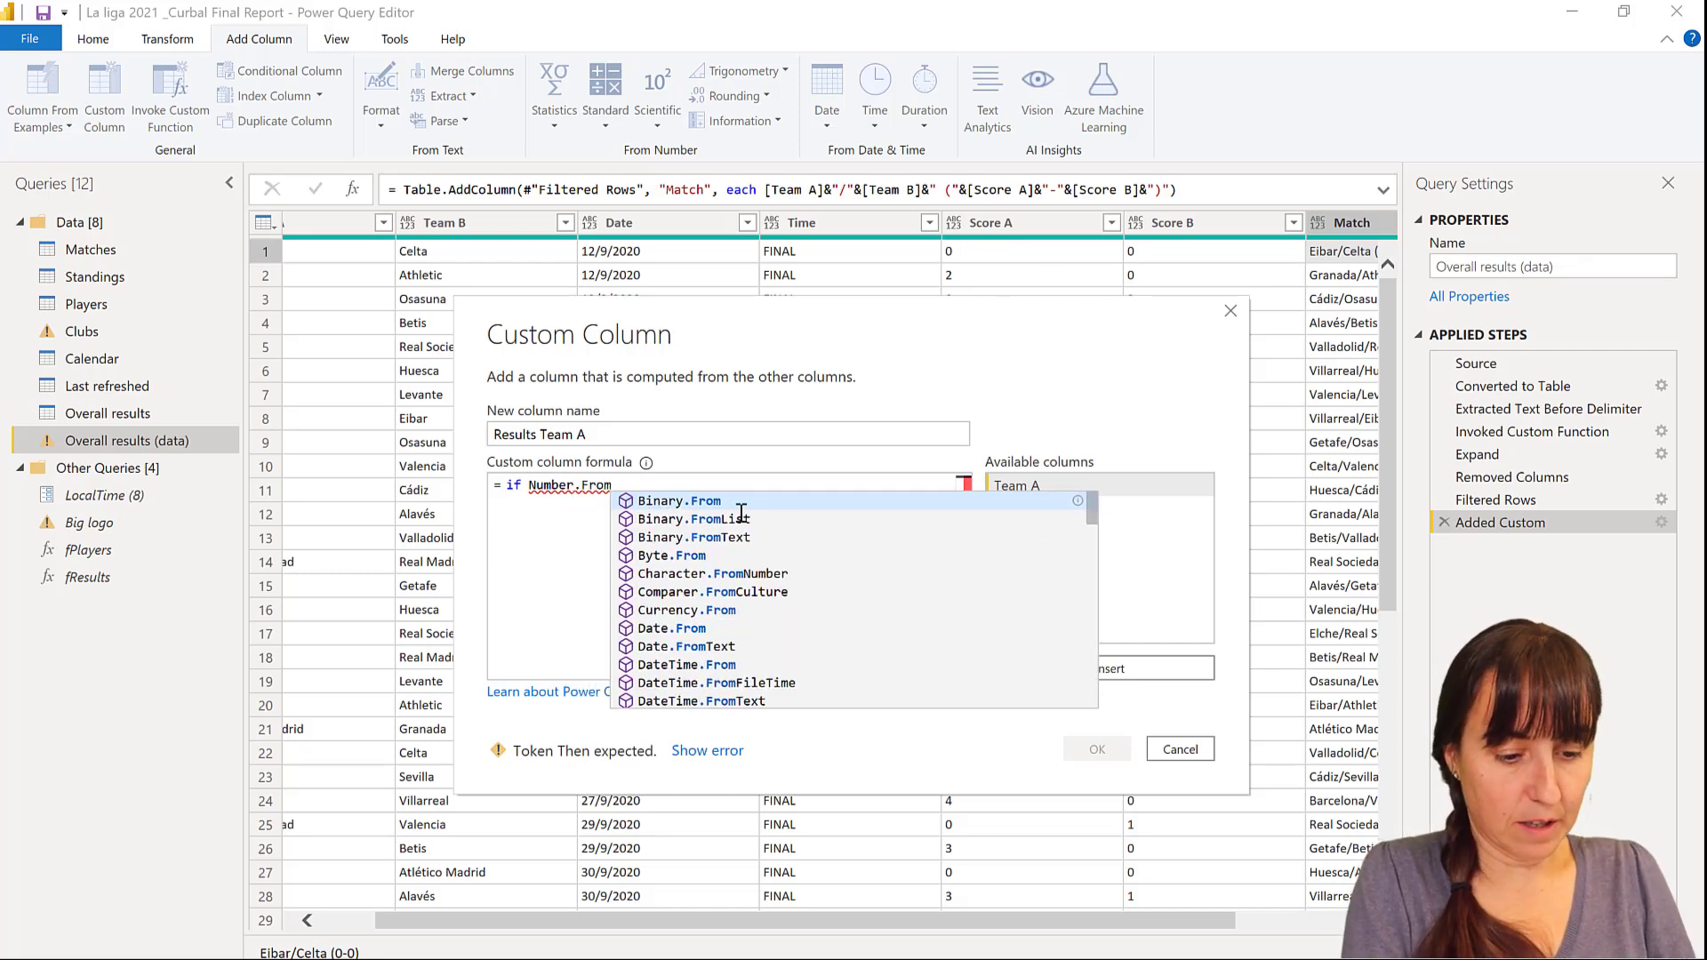
{"action": "type", "text": "("}
{"action": "left_click", "coordinate": [1031, 578]}
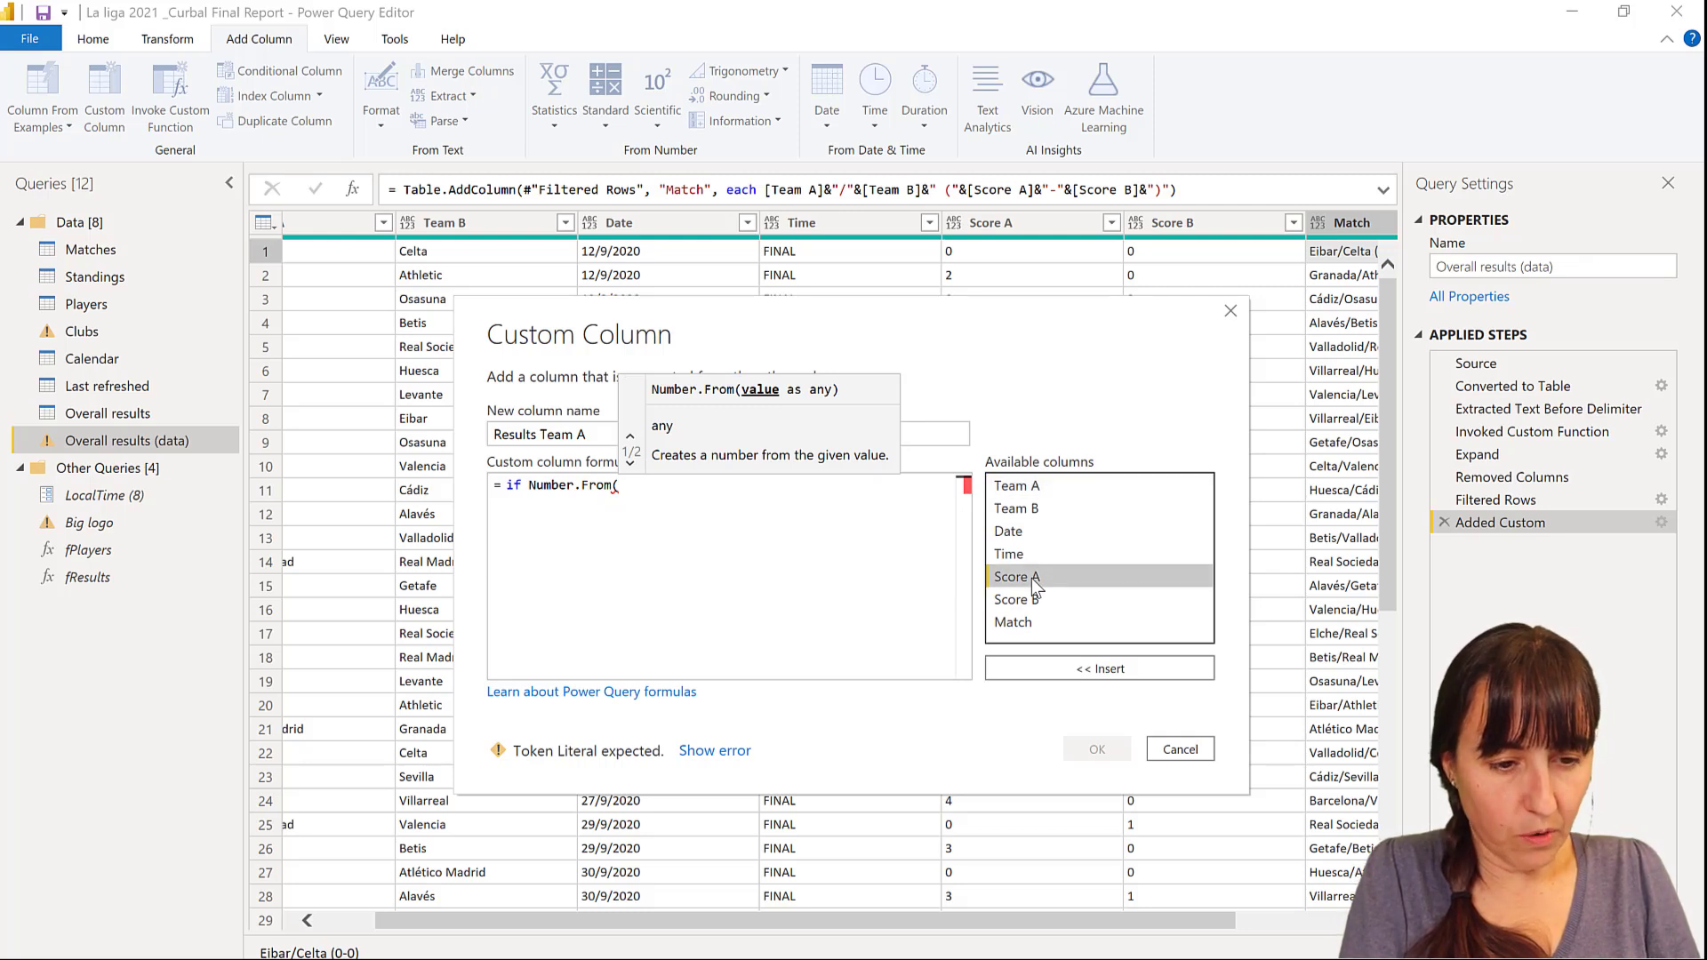
{"action": "double_click", "coordinate": [1032, 578]}
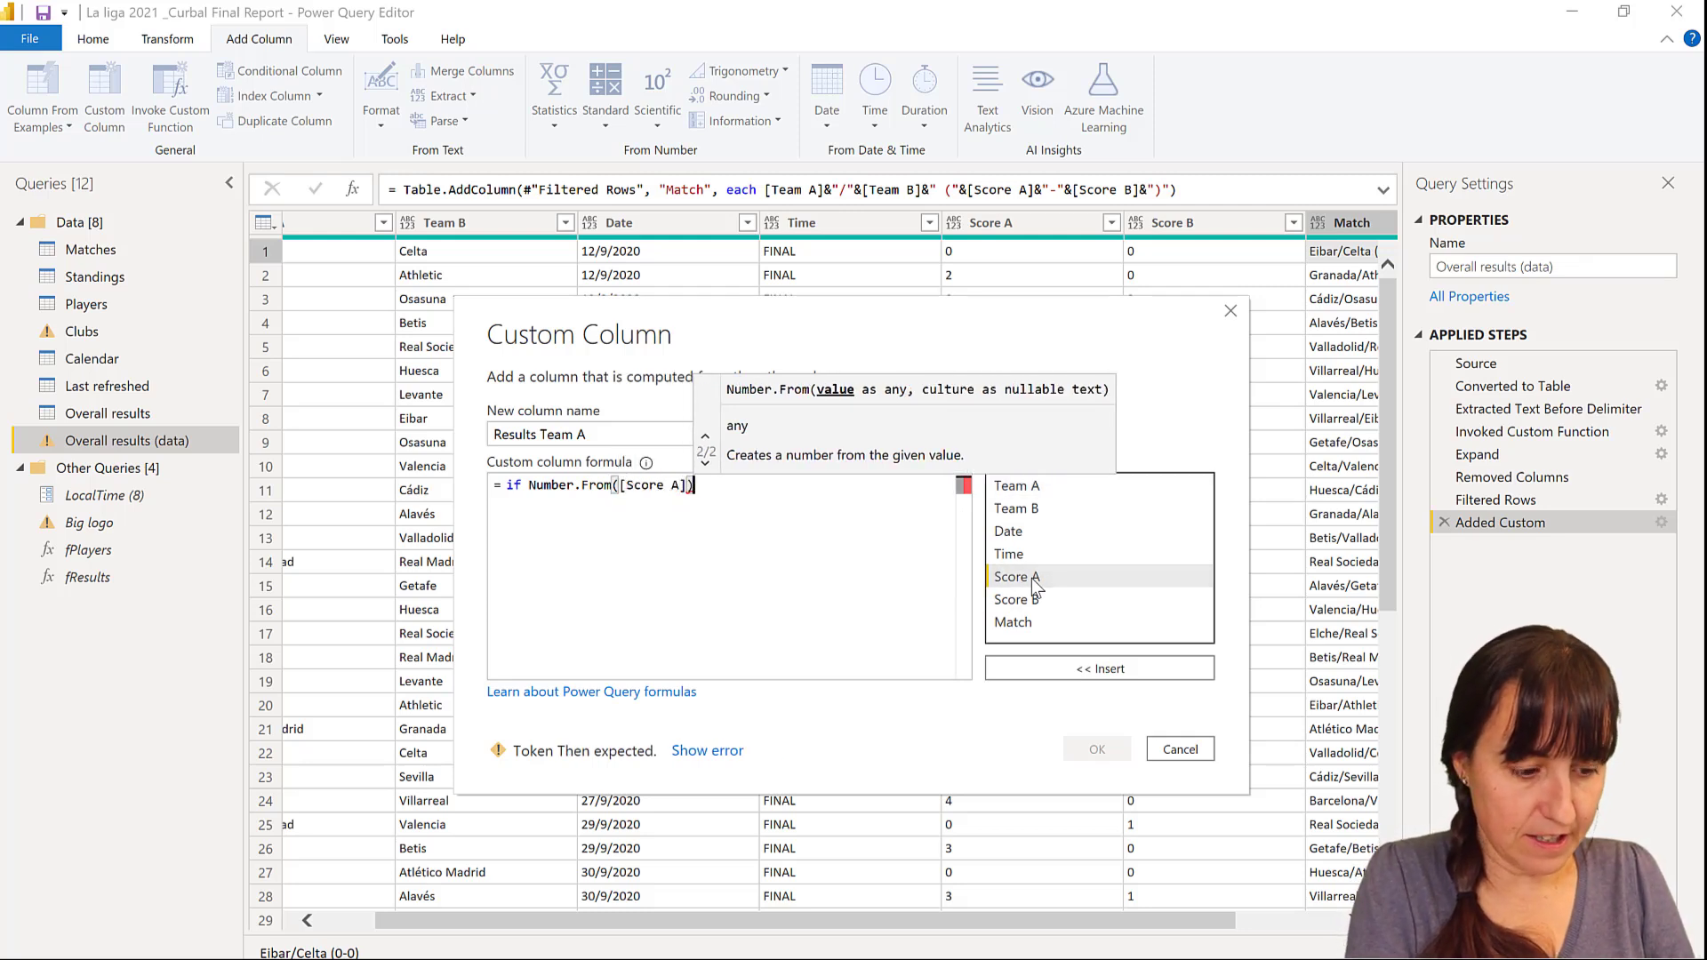
{"action": "type", "text": ")>Nu"}
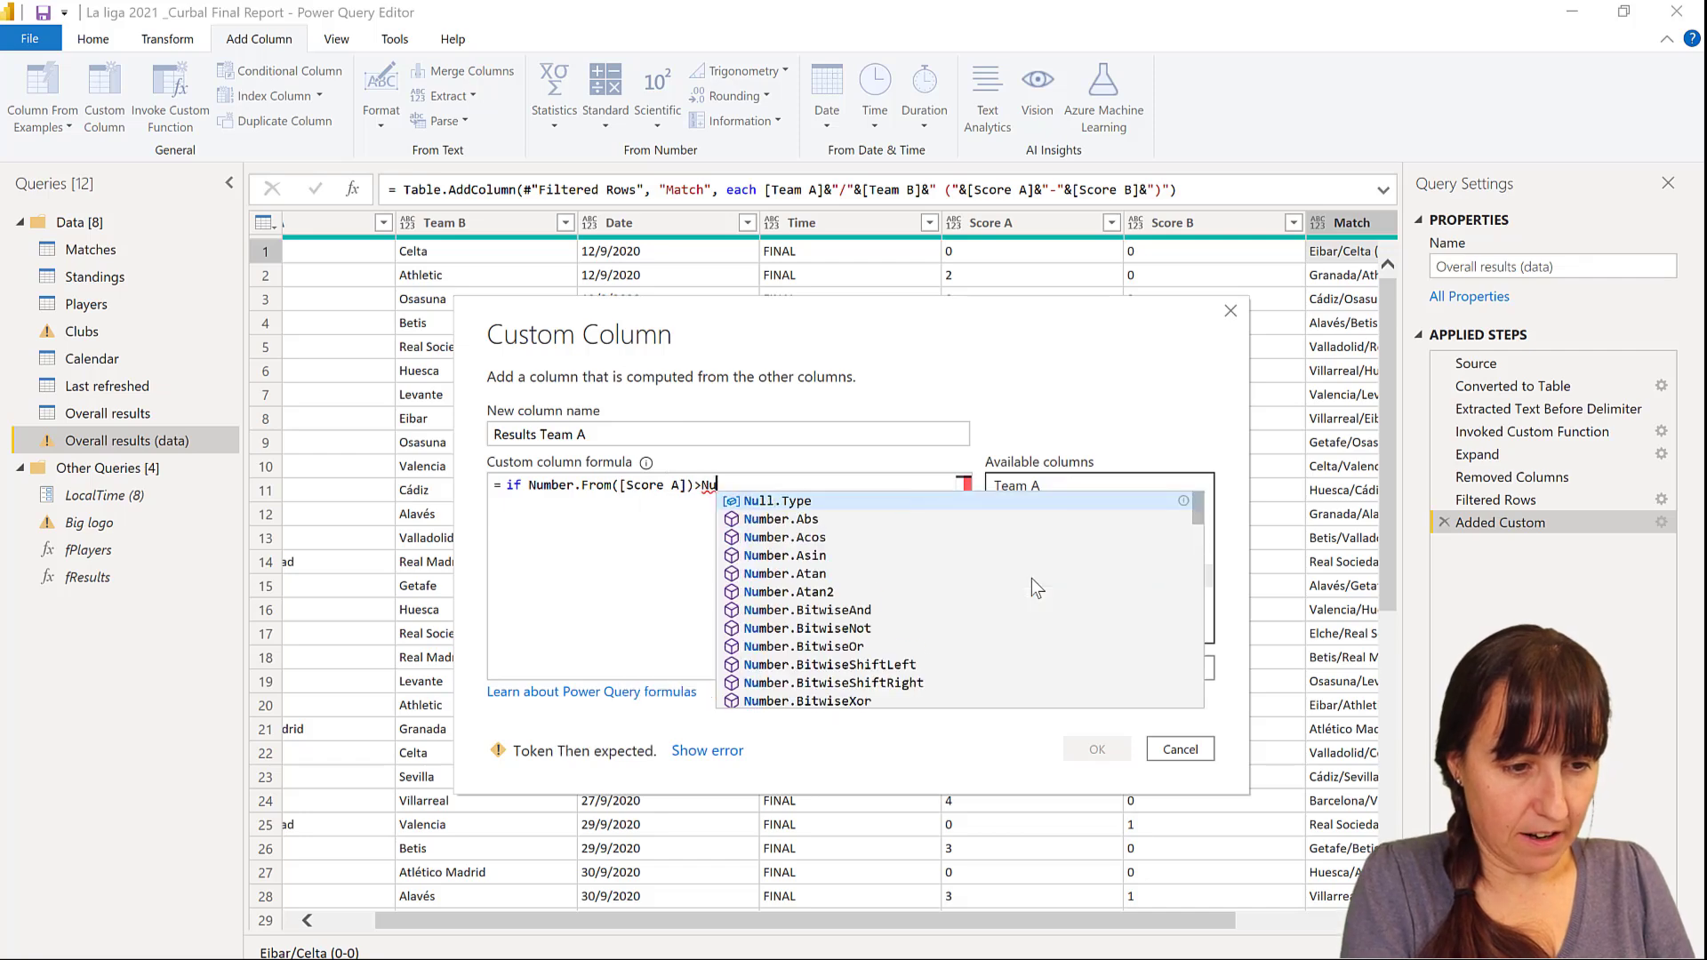
{"action": "type", "text": "mber.From("}
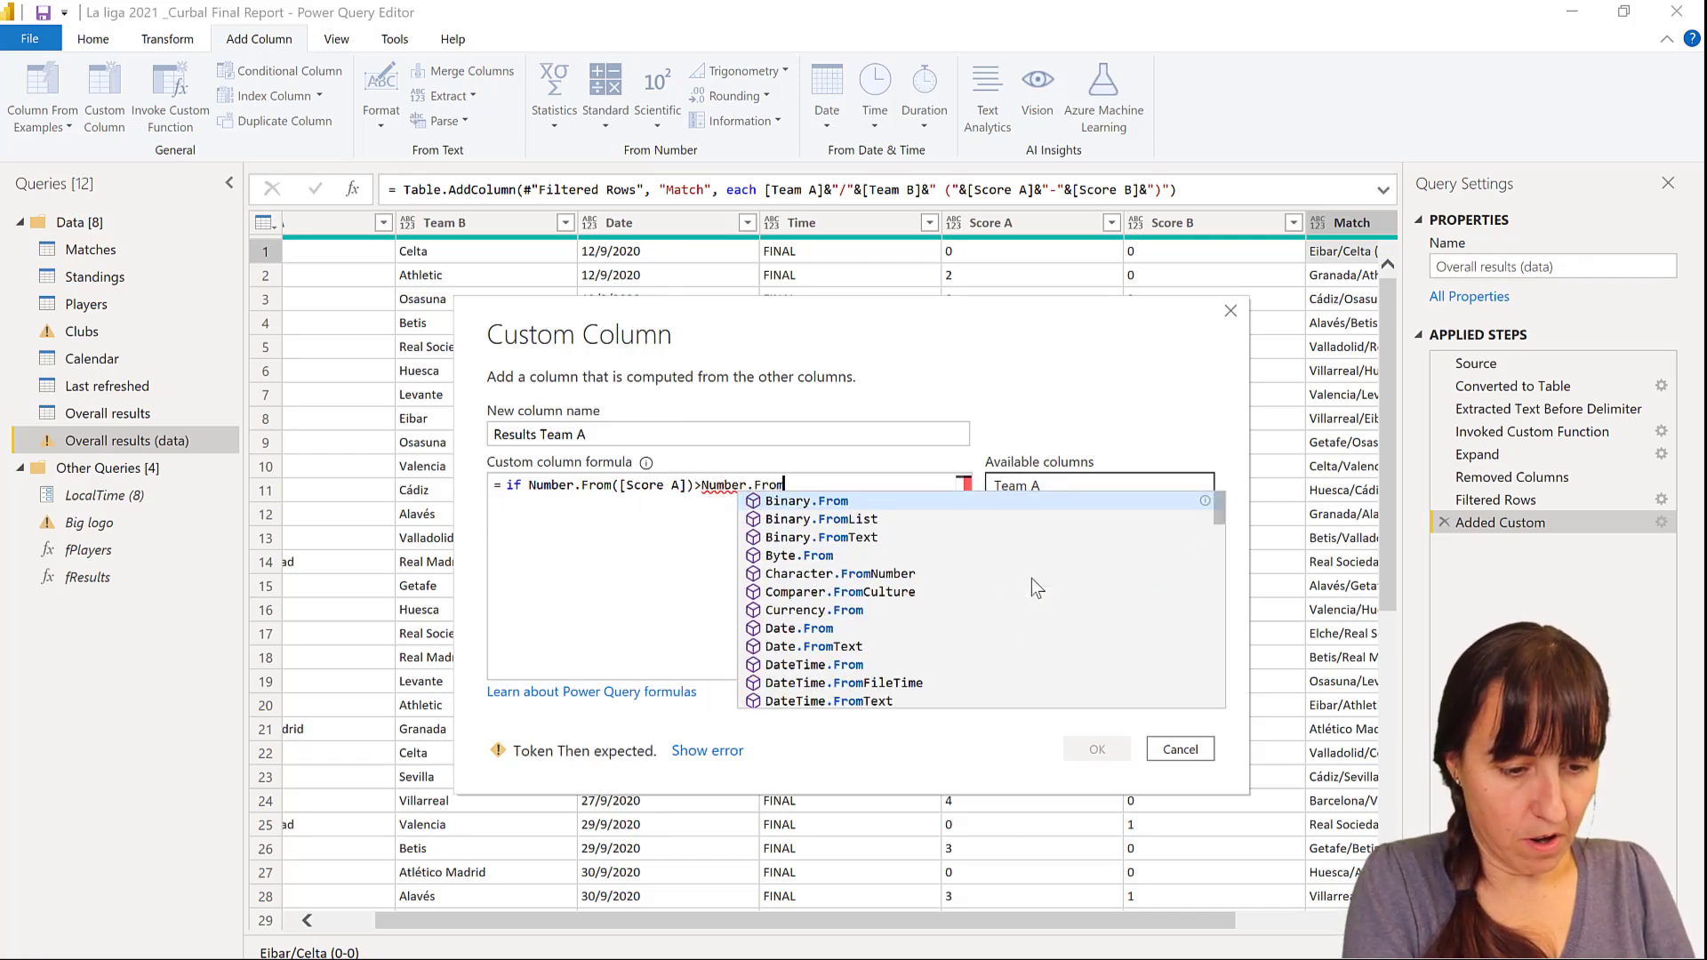
{"action": "double_click", "coordinate": [1030, 600]}
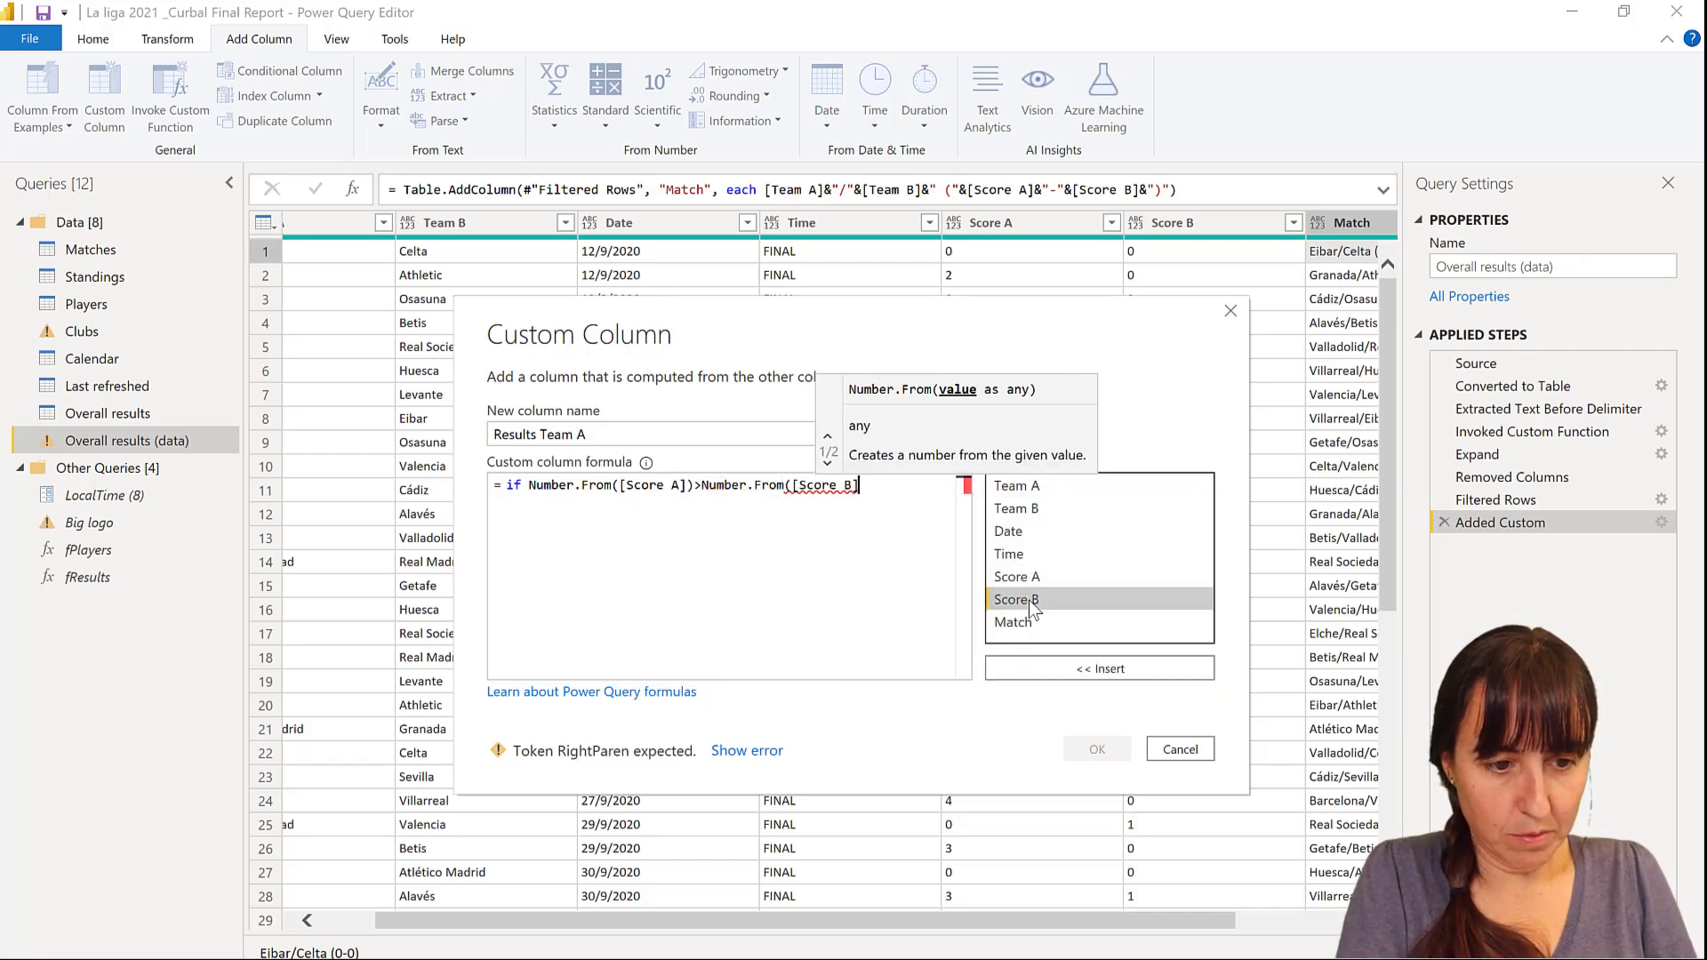
{"action": "type", "text": ") "}
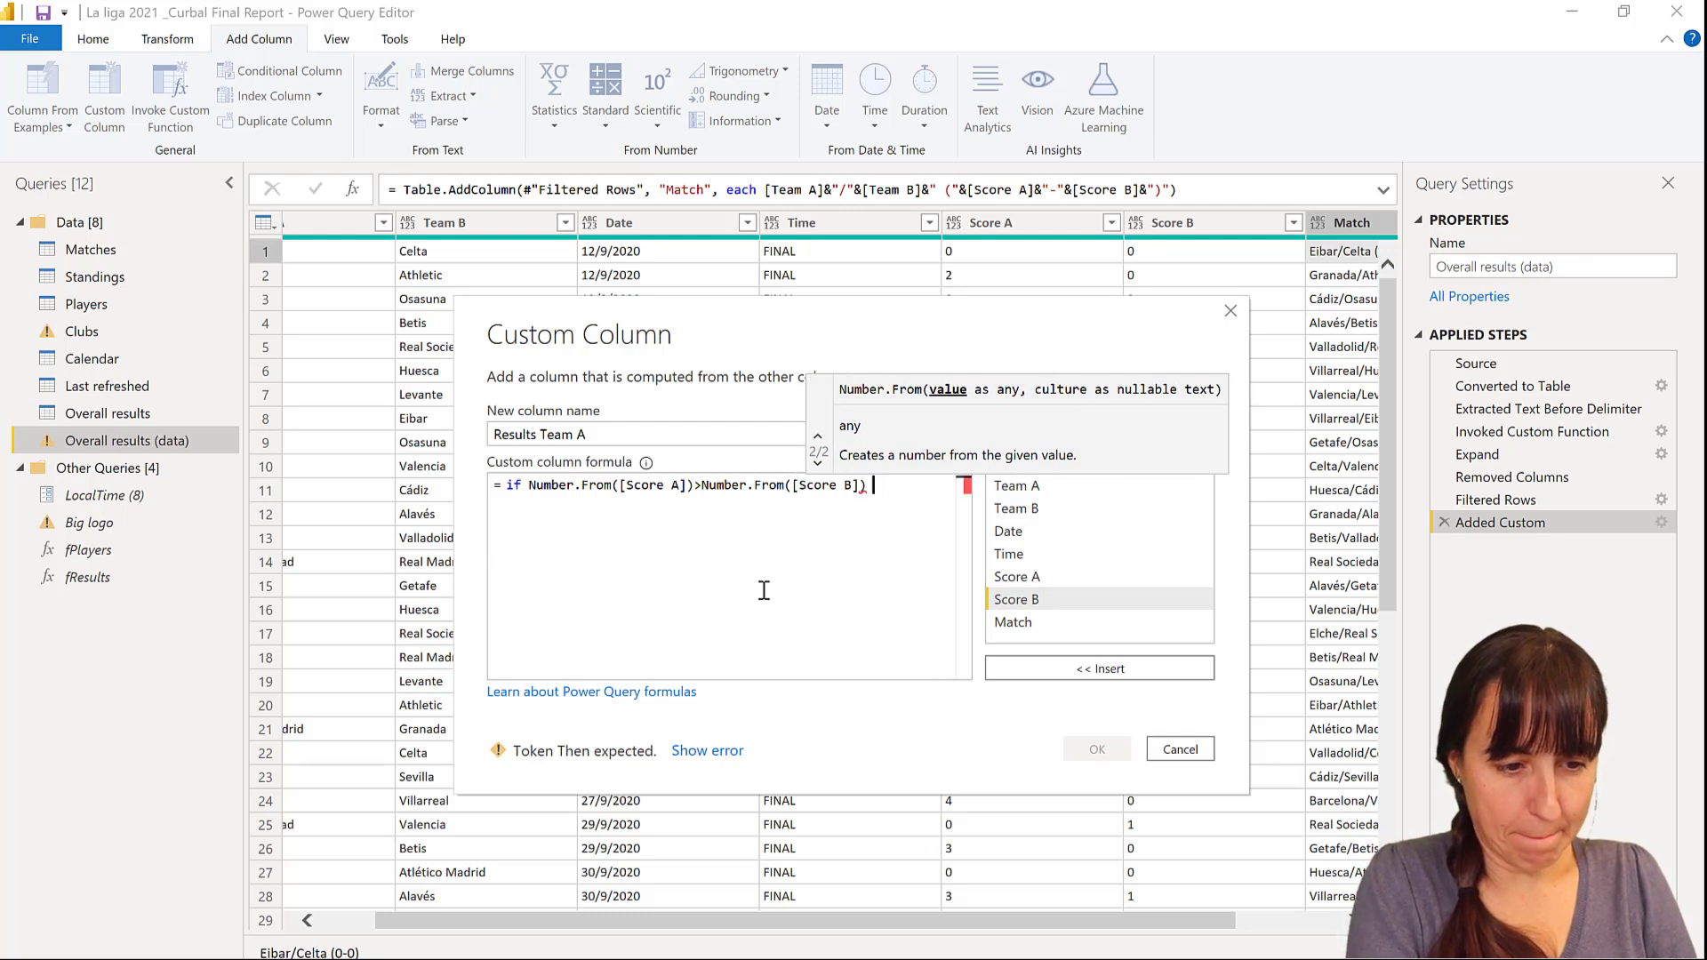
Continue the Results Team A formula with then [Team A]&"|1" else.
{"action": "type", "text": "then ["}
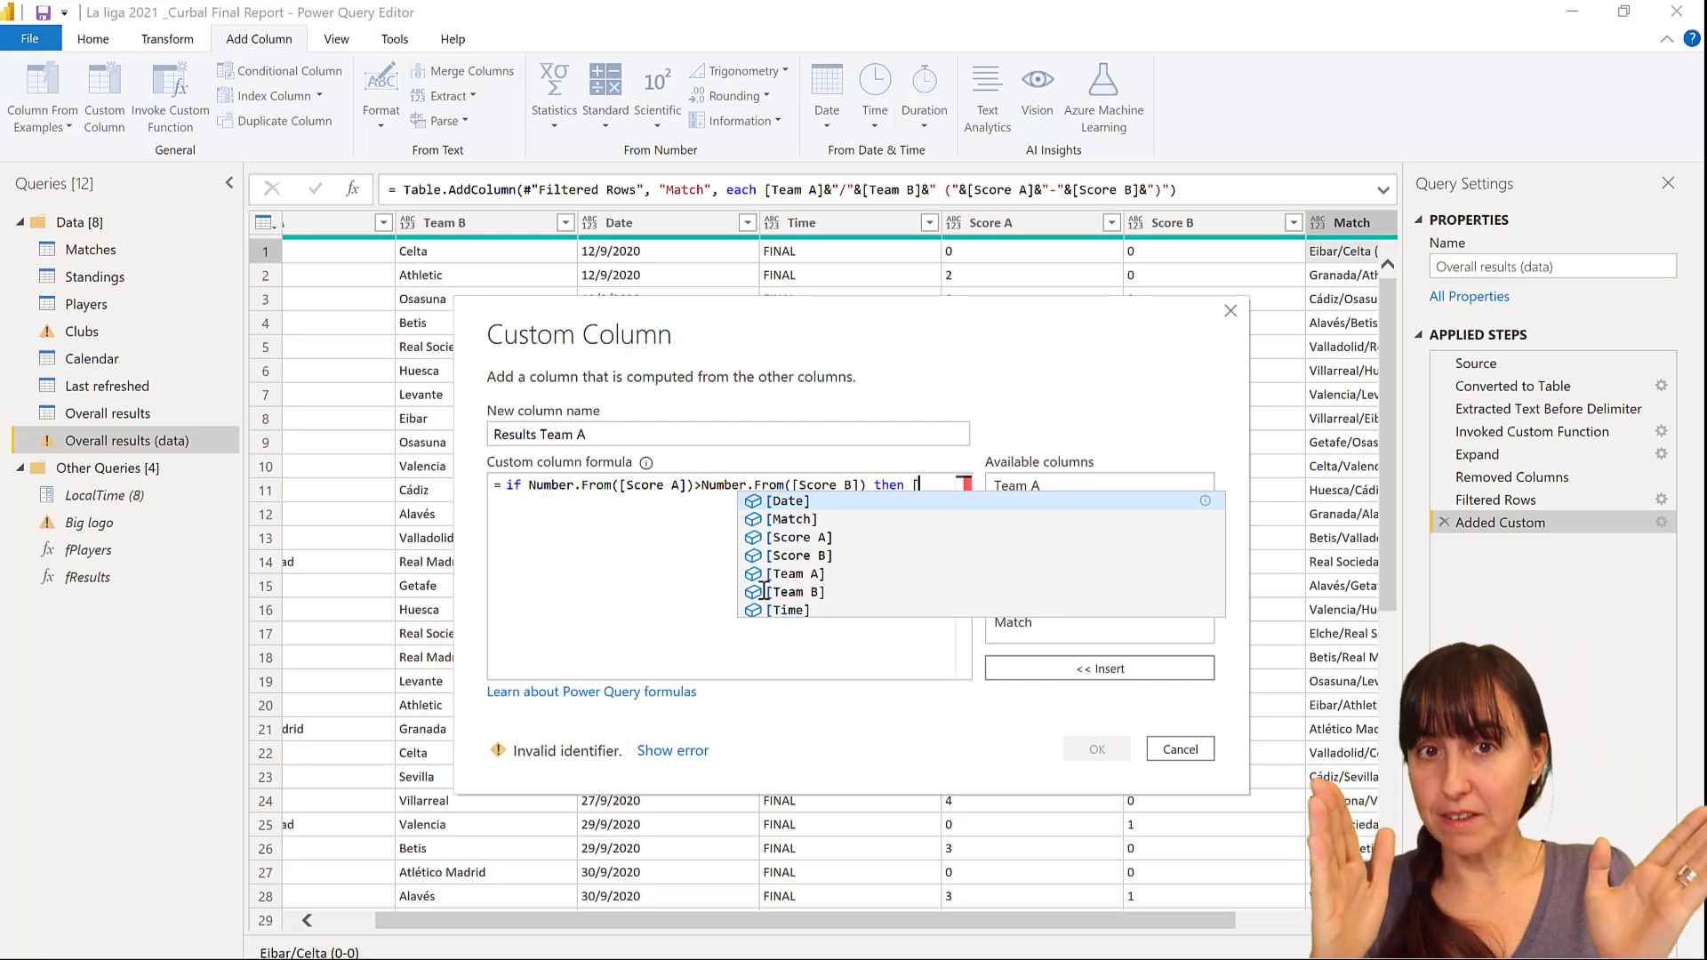
{"action": "left_click", "coordinate": [810, 573]}
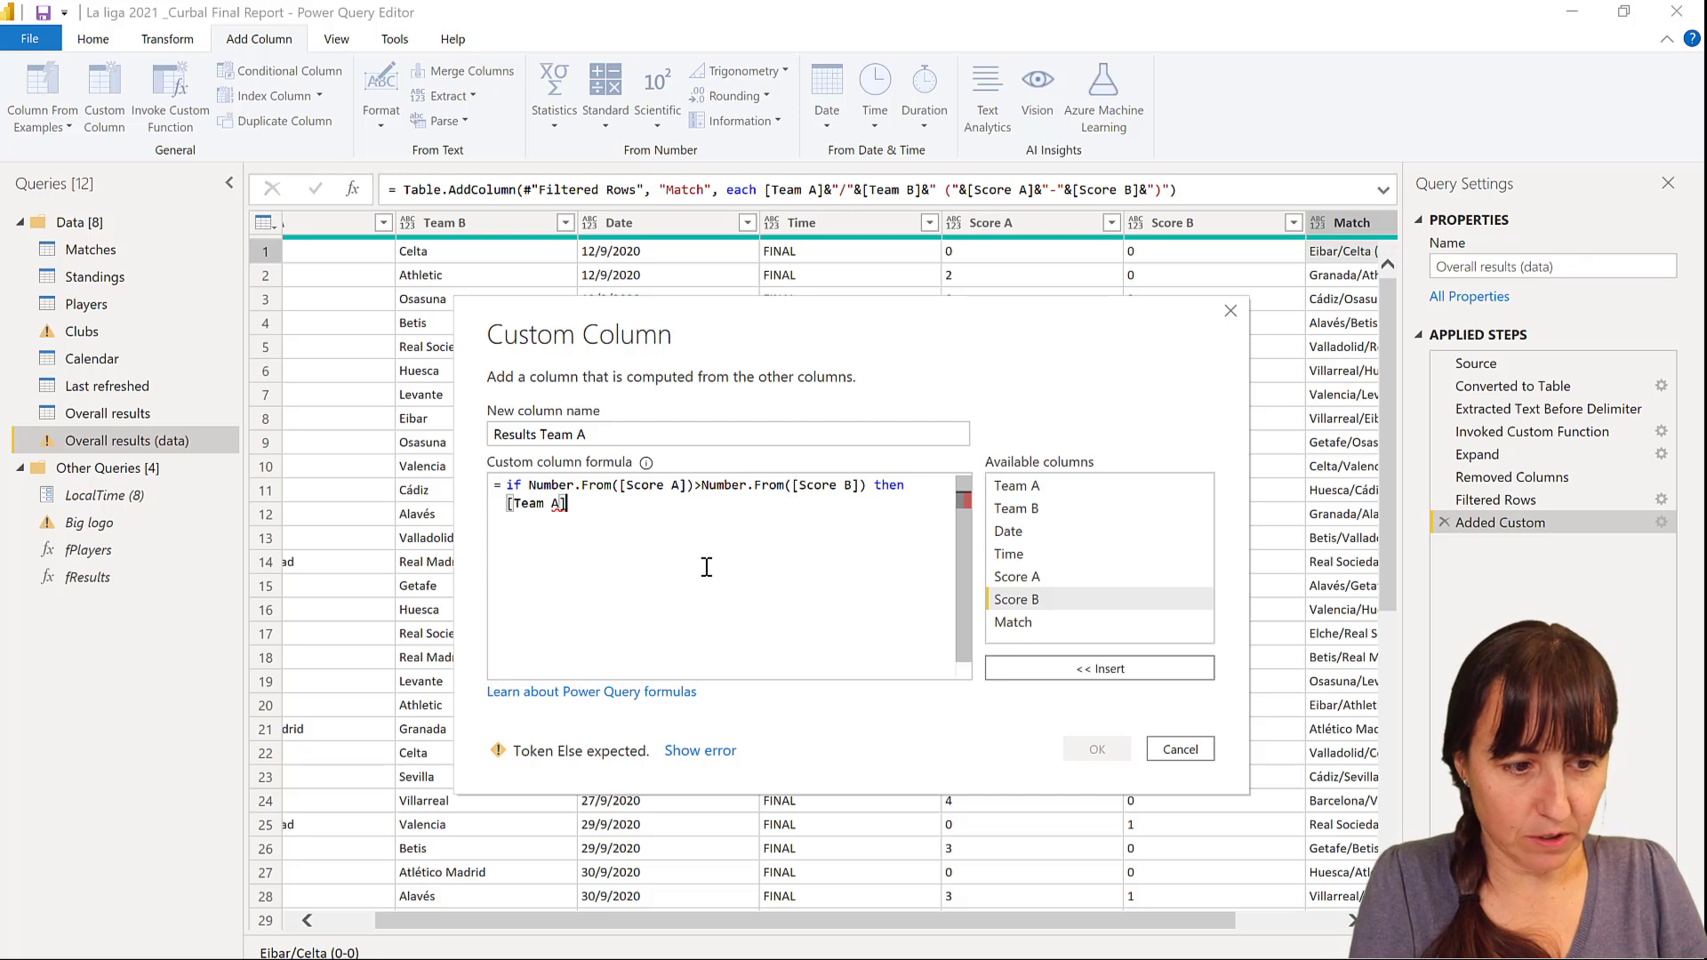
{"action": "type", "text": "&\""}
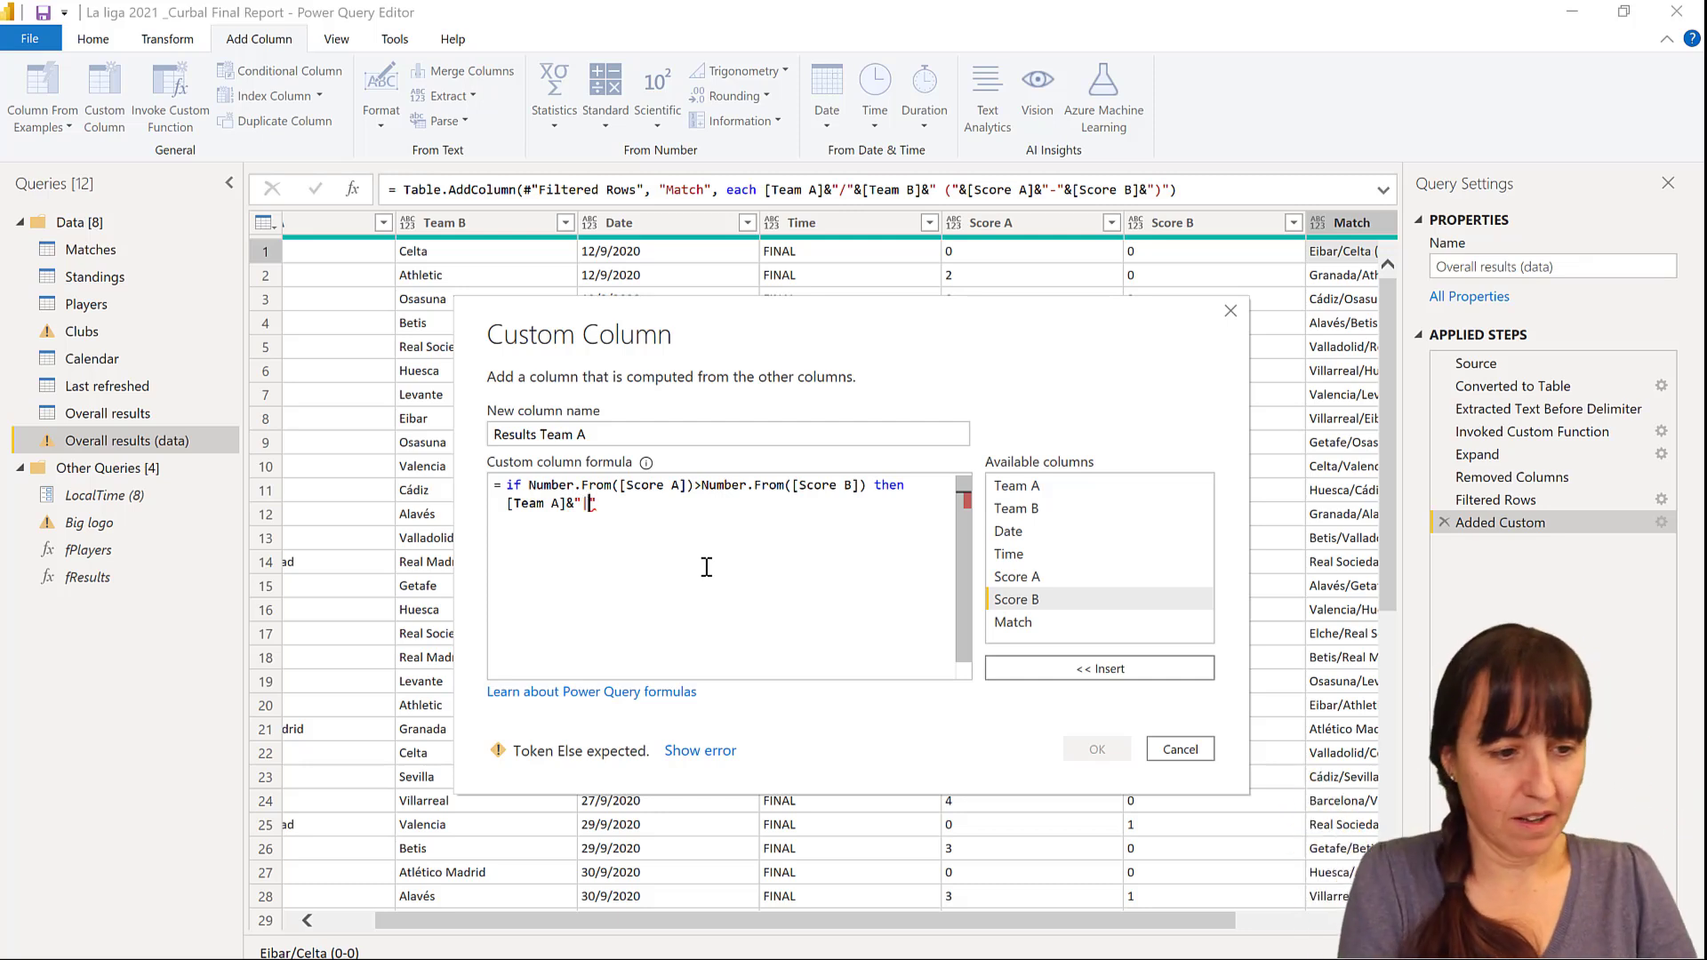
{"action": "type", "text": " (1\" "}
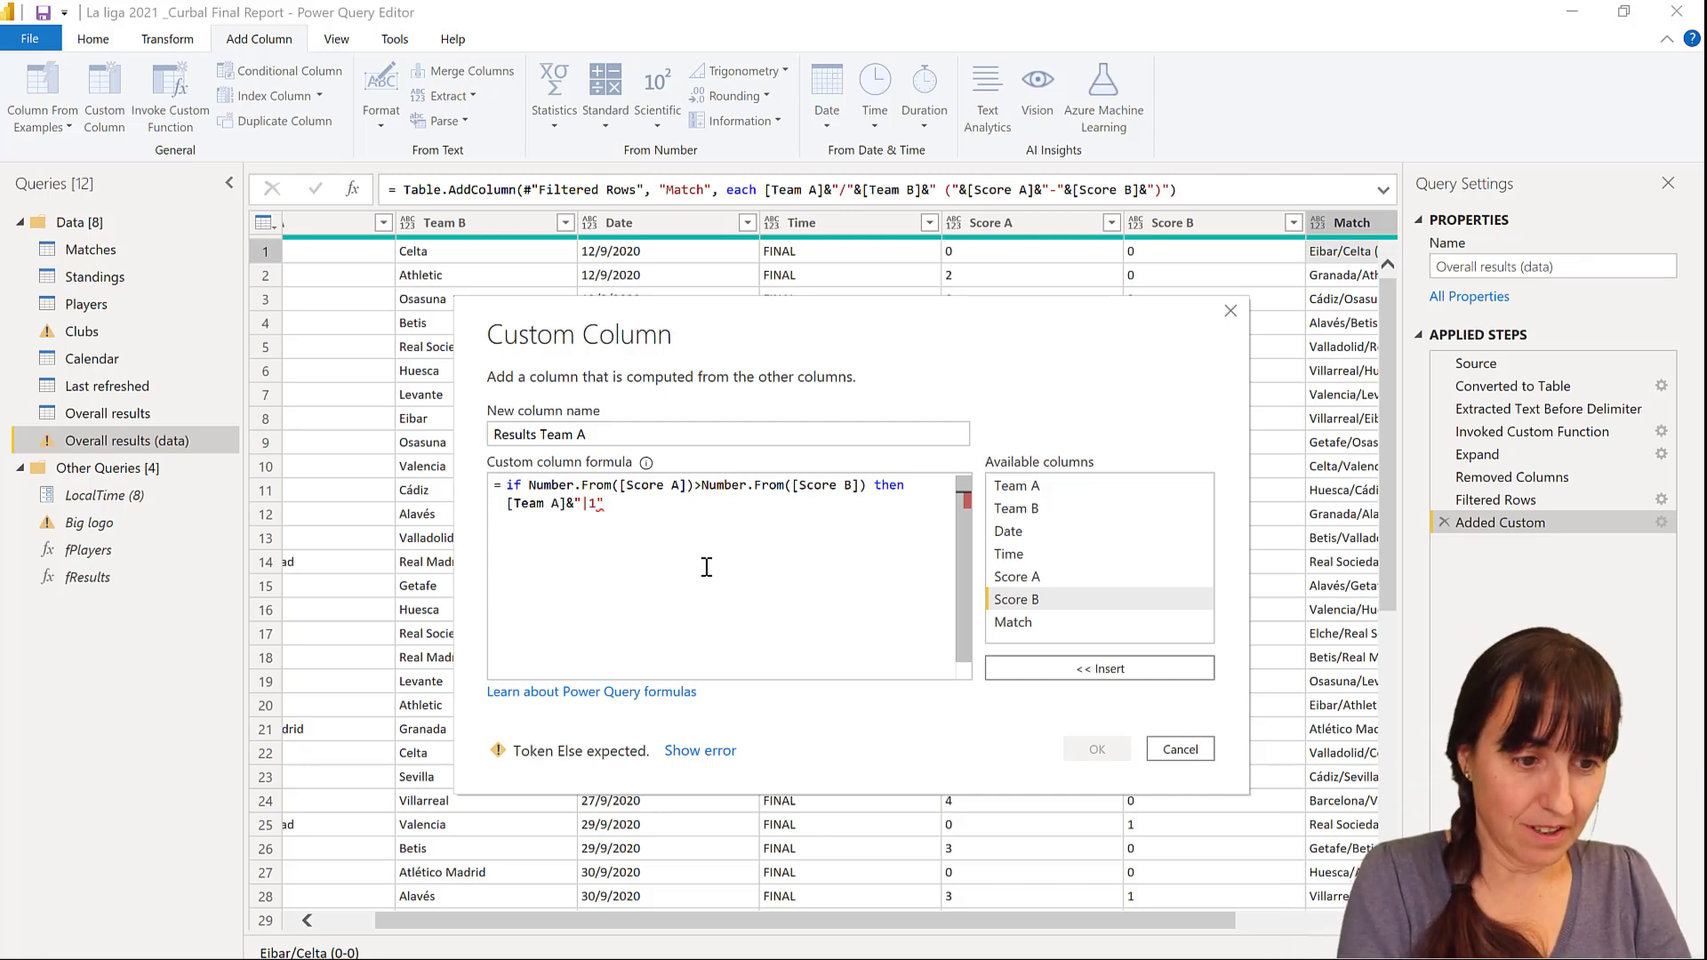
{"action": "type", "text": "else"}
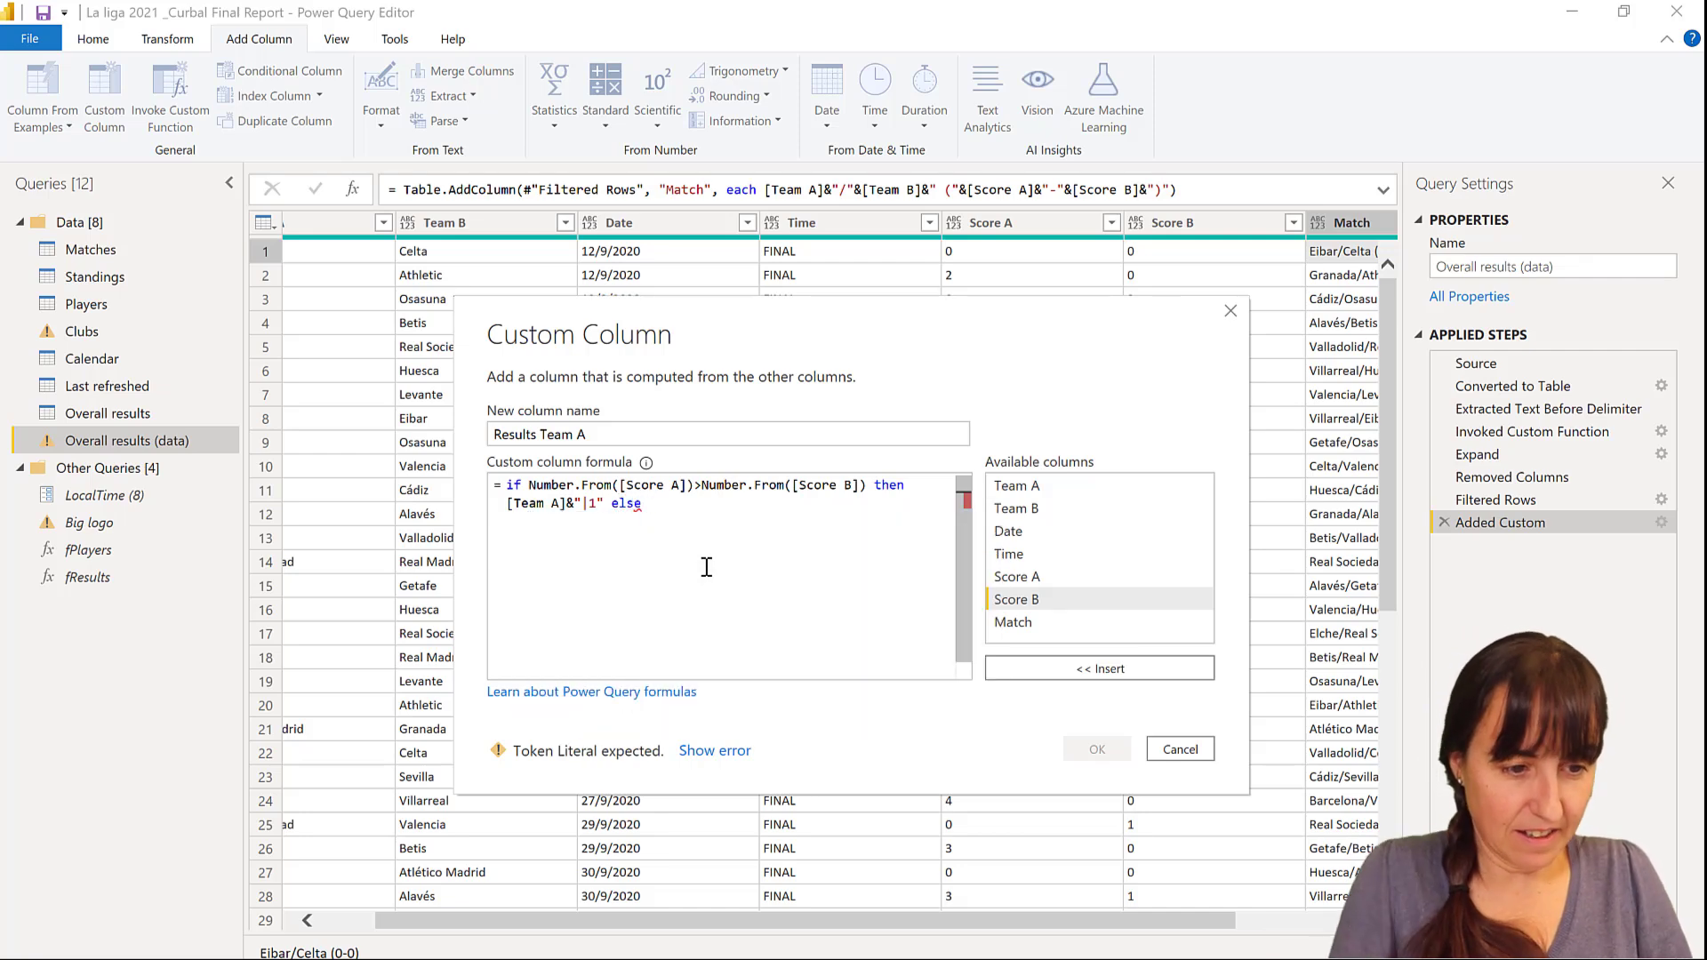
Duplicate the if clause as a second branch that tests whether Score A equals Score B and returns [Team A]&"|0".
{"action": "left_click_drag", "start_coordinate": [656, 505], "coordinate": [509, 485]}
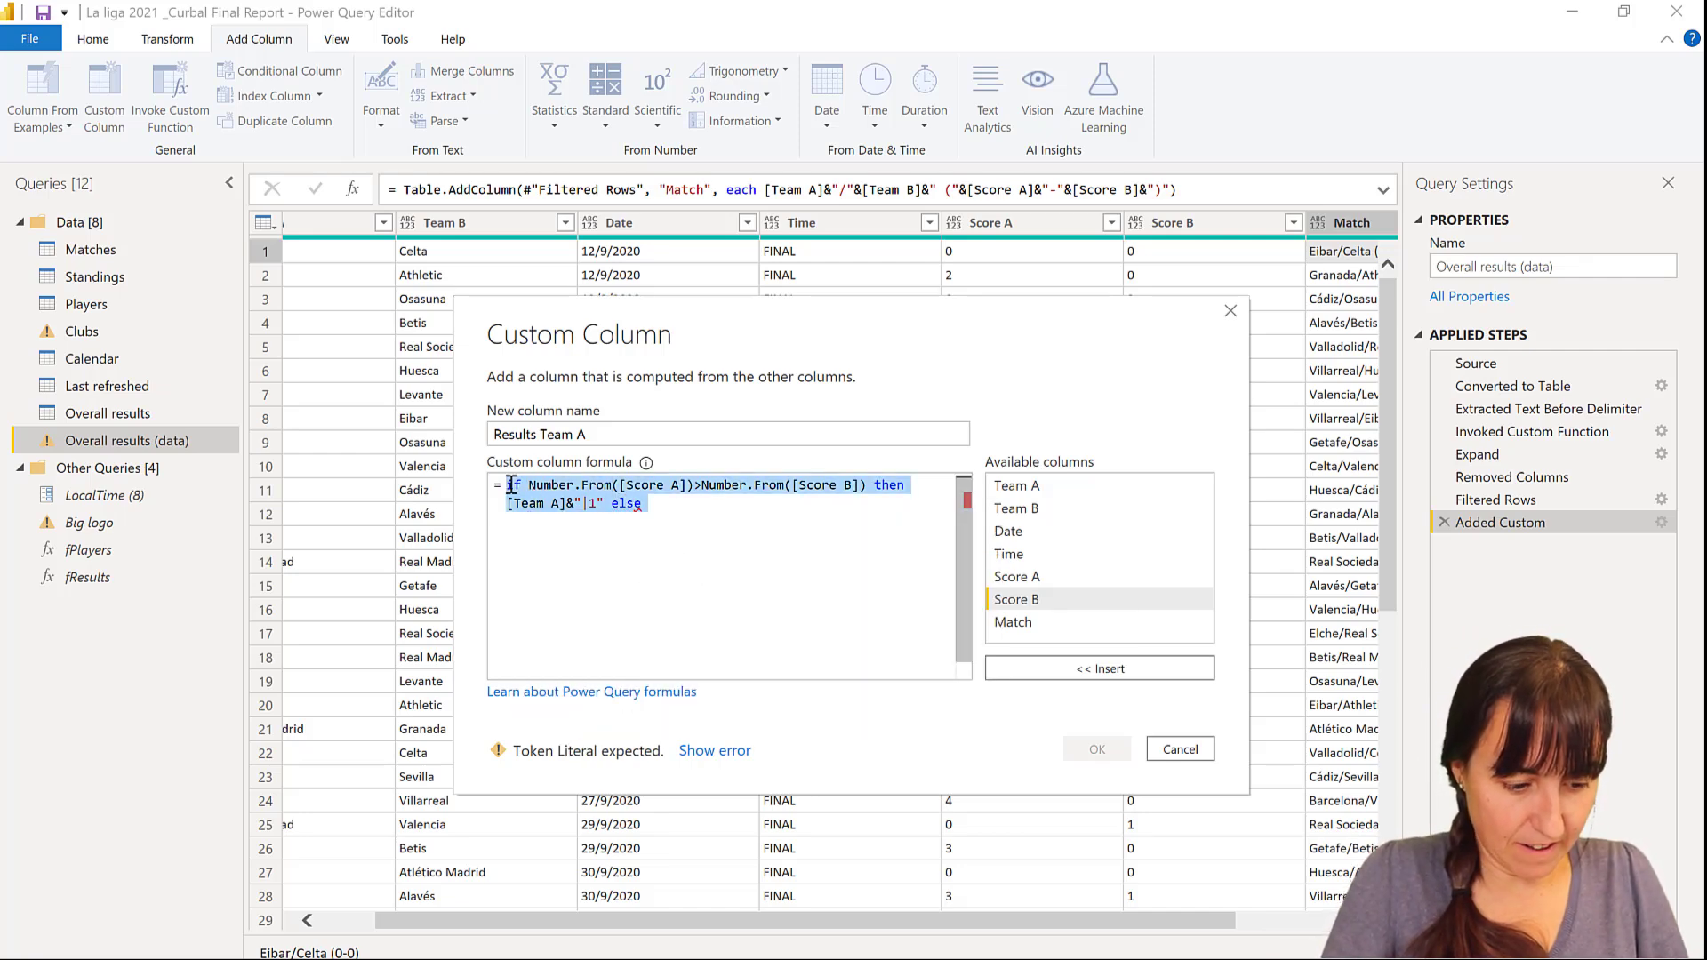
{"action": "key", "text": "ctrl+c"}
{"action": "left_click", "coordinate": [702, 505]}
{"action": "key", "text": "ctrl+v"}
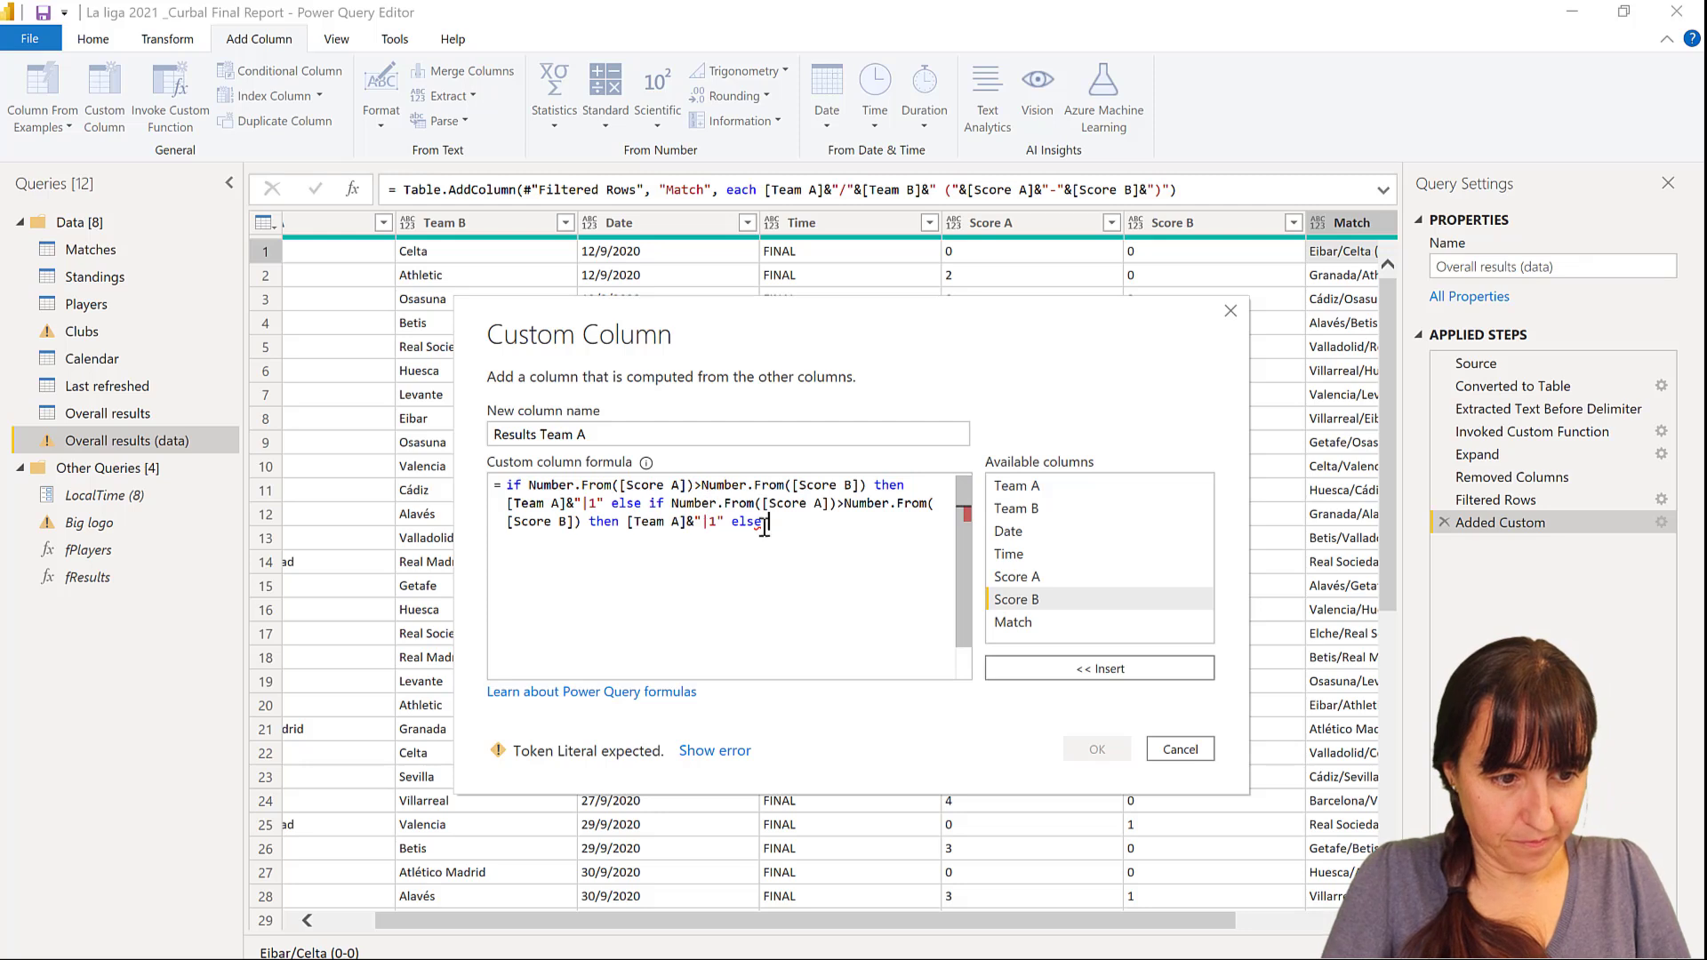
{"action": "left_click", "coordinate": [839, 505]}
{"action": "key", "text": "Delete"}
{"action": "type", "text": "="}
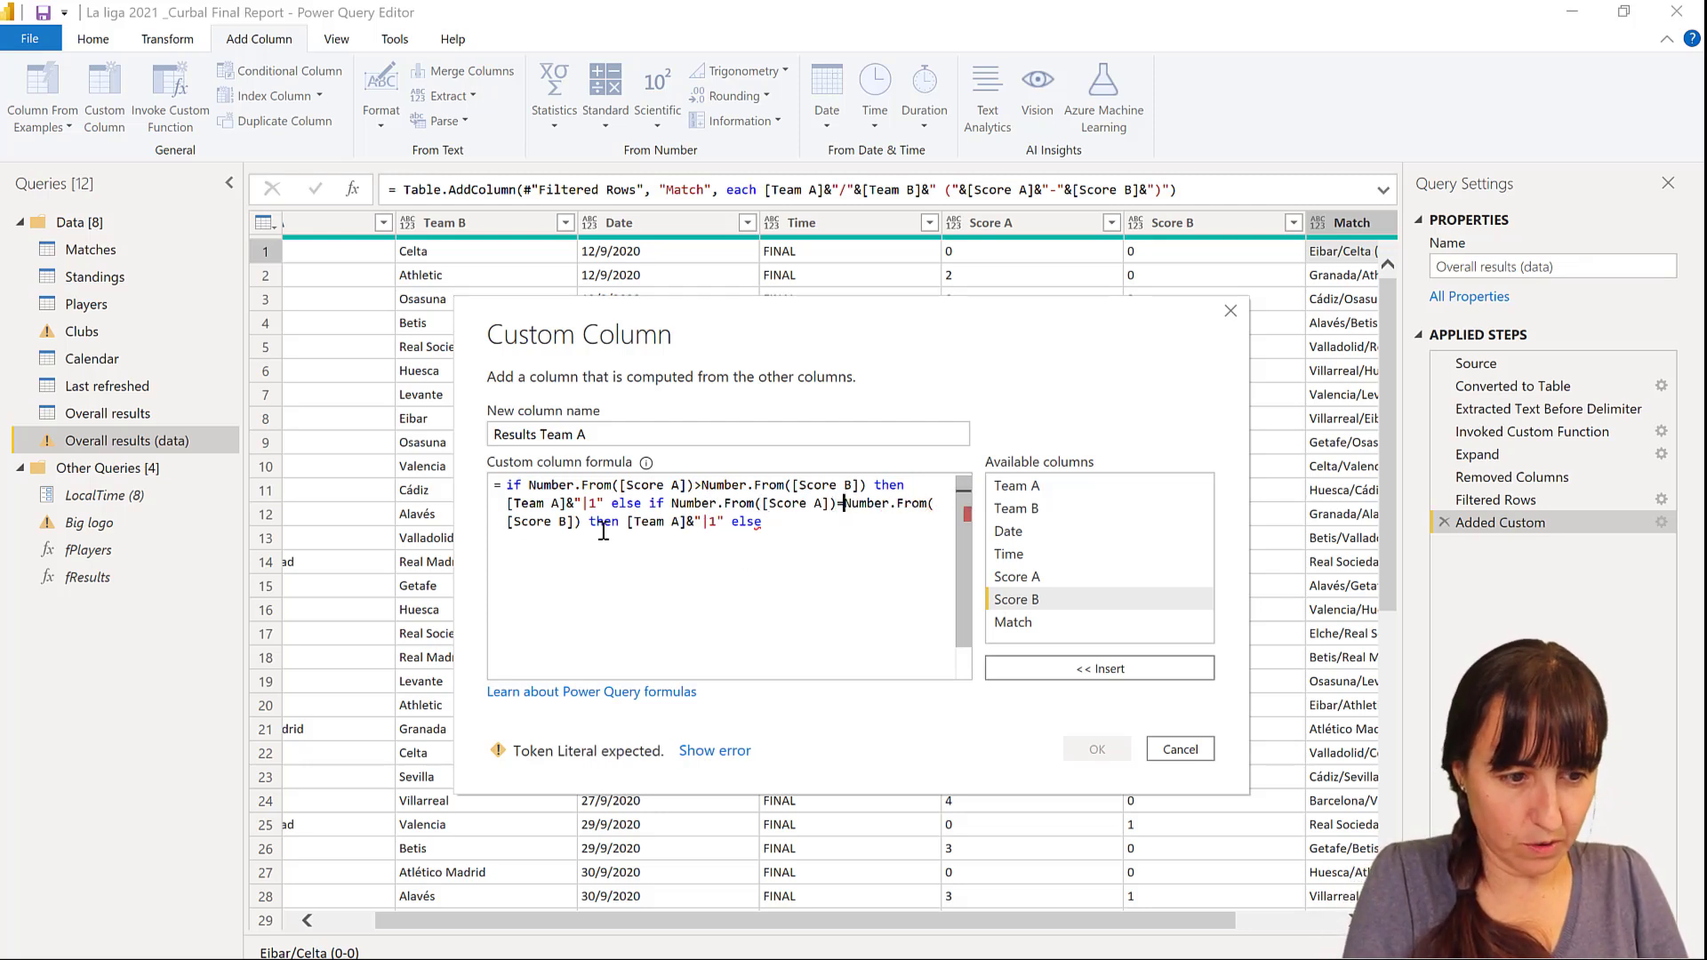
{"action": "left_click", "coordinate": [717, 540]}
{"action": "key", "text": "BackSpace"}
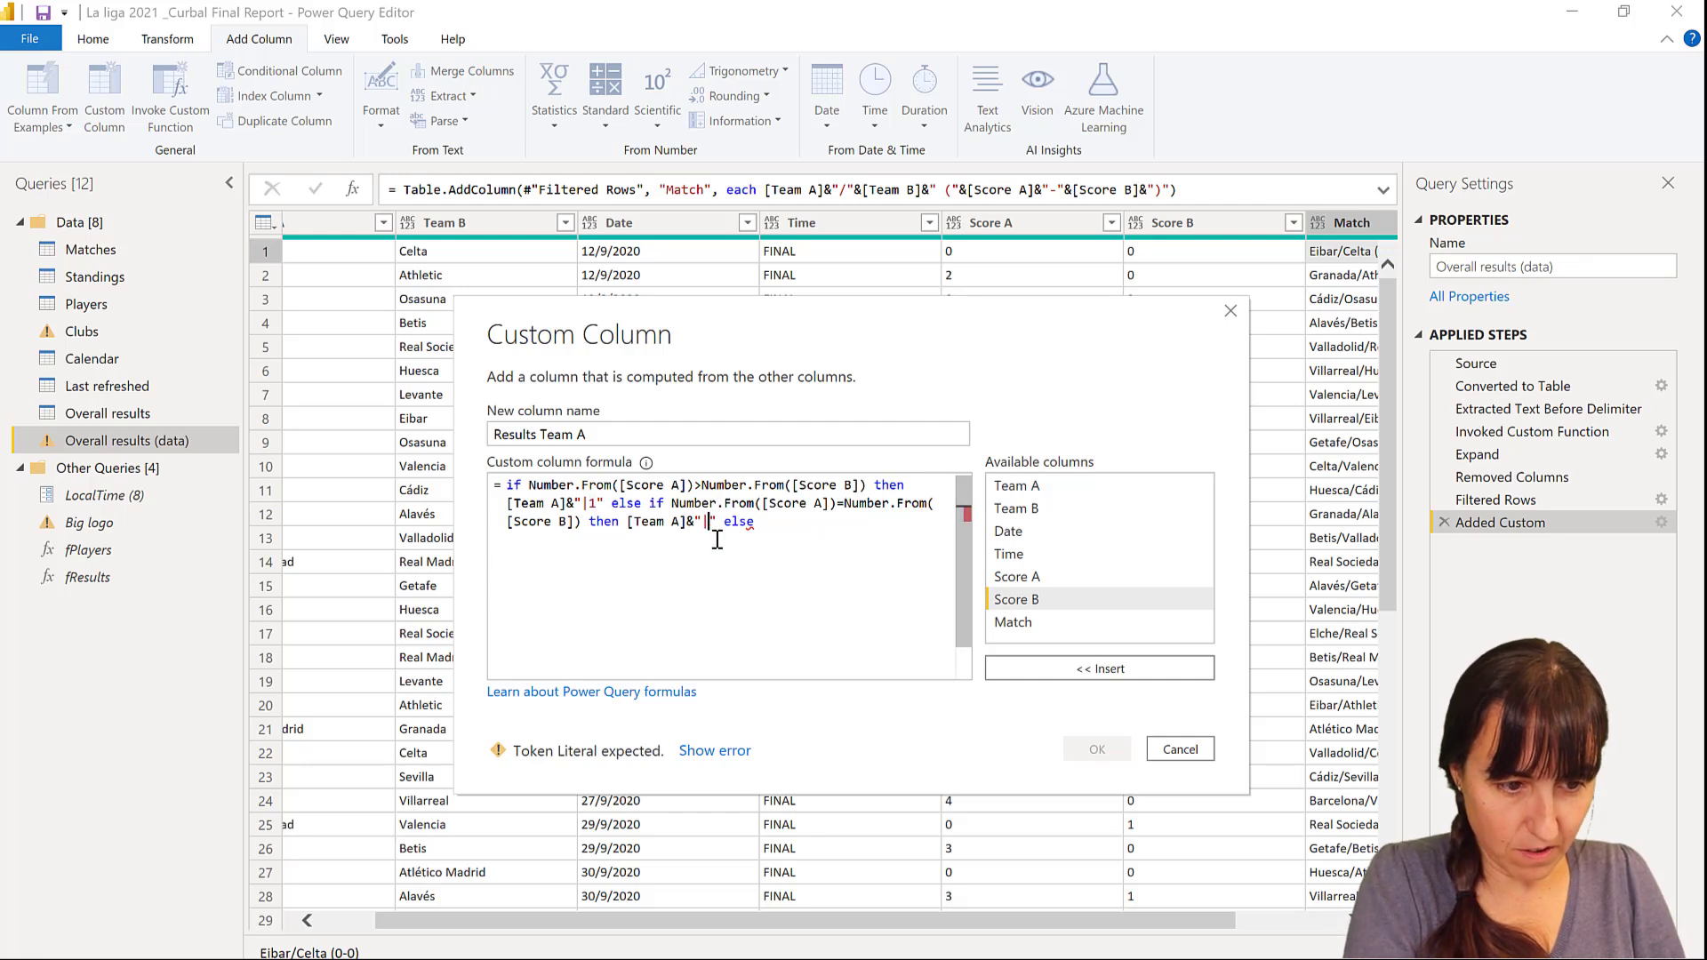
{"action": "type", "text": "0"}
Finish the formula with a final else returning [Team A]&"|-1", copy the whole formula, and create the Results Team A column.
{"action": "left_click", "coordinate": [784, 531]}
{"action": "key", "text": "ctrl+v"}
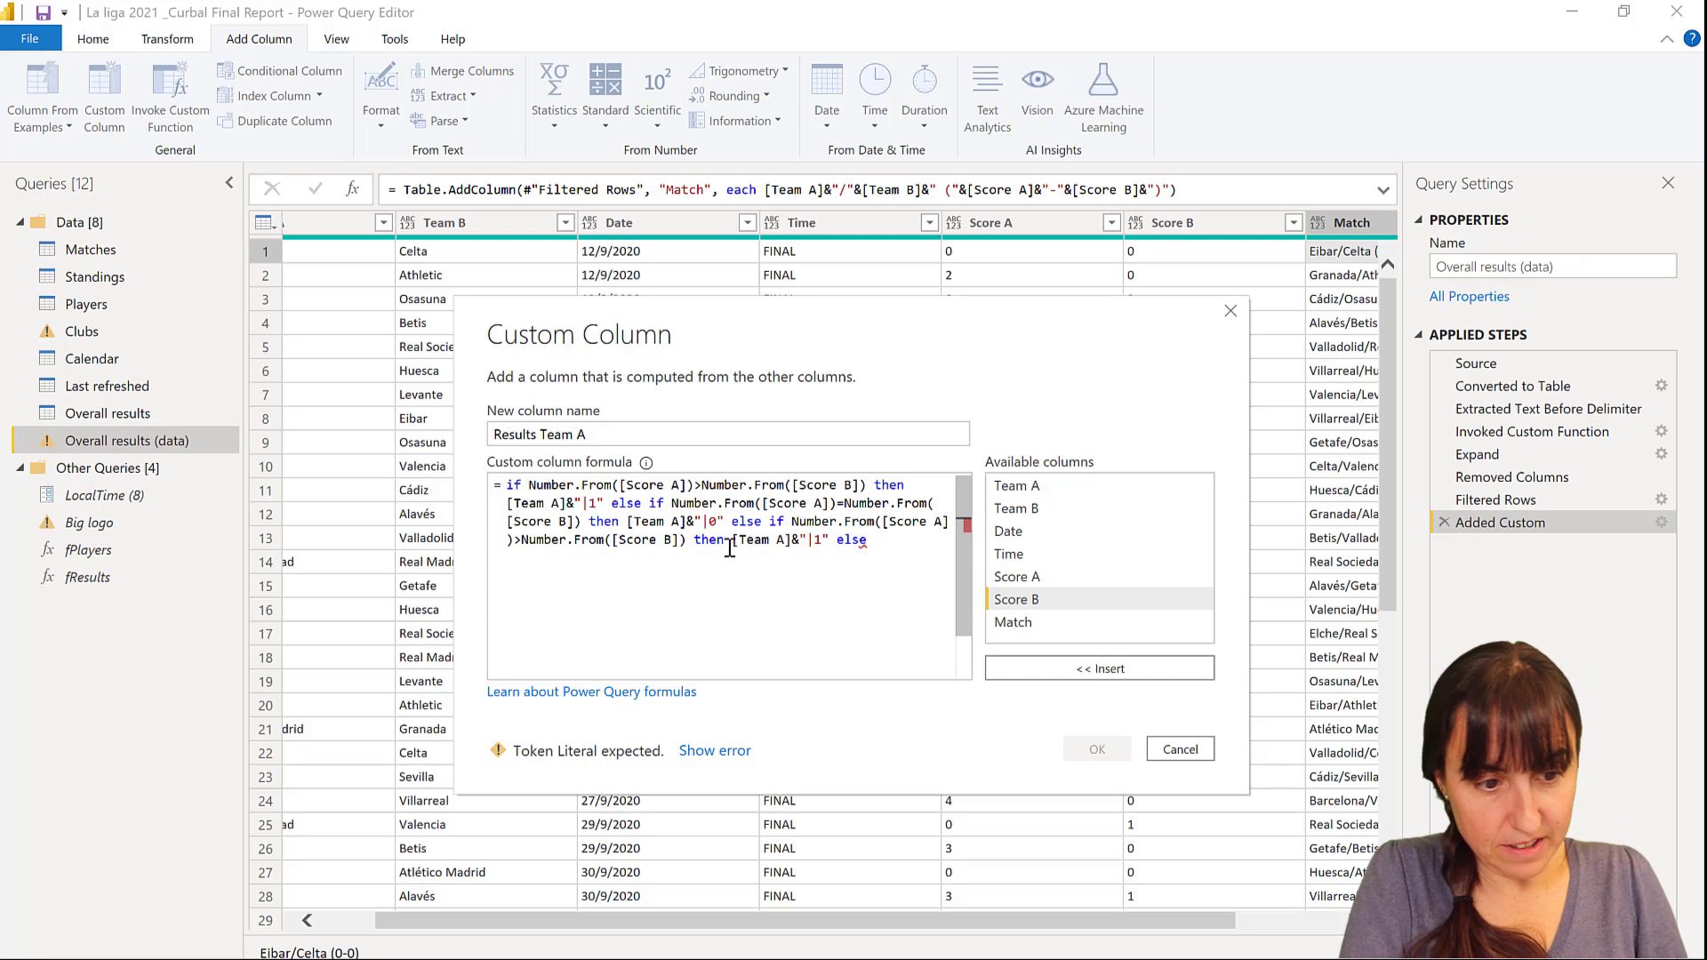
{"action": "left_click_drag", "start_coordinate": [733, 540], "coordinate": [770, 523]}
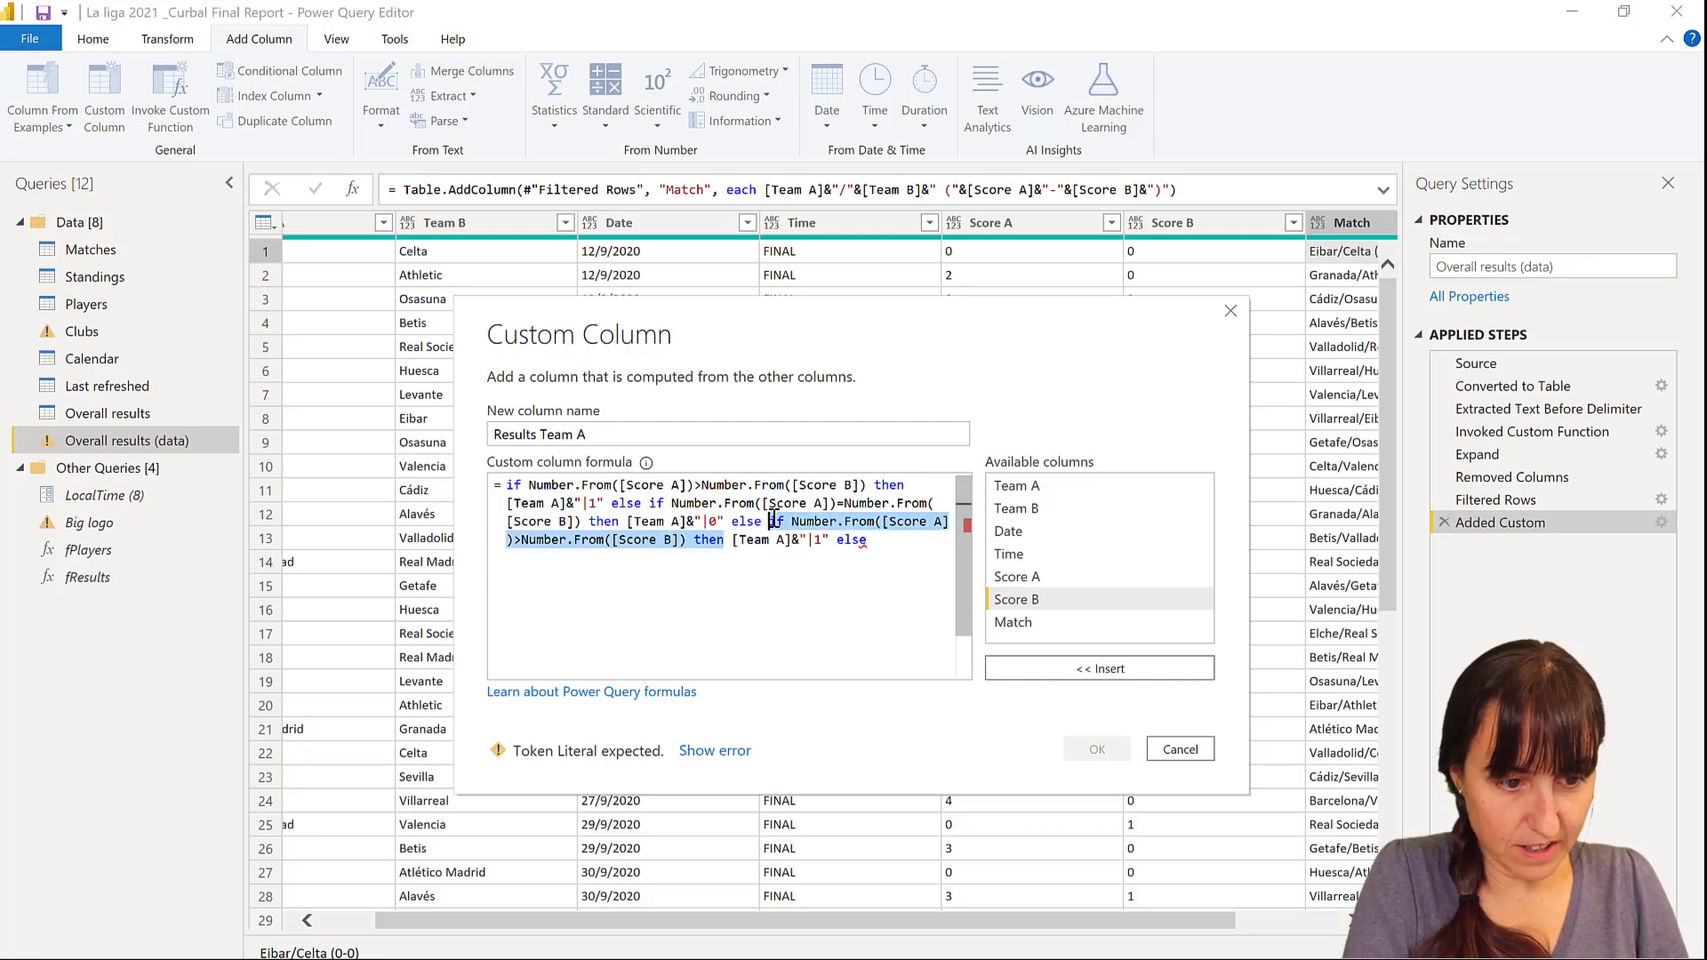
{"action": "key", "text": "Delete"}
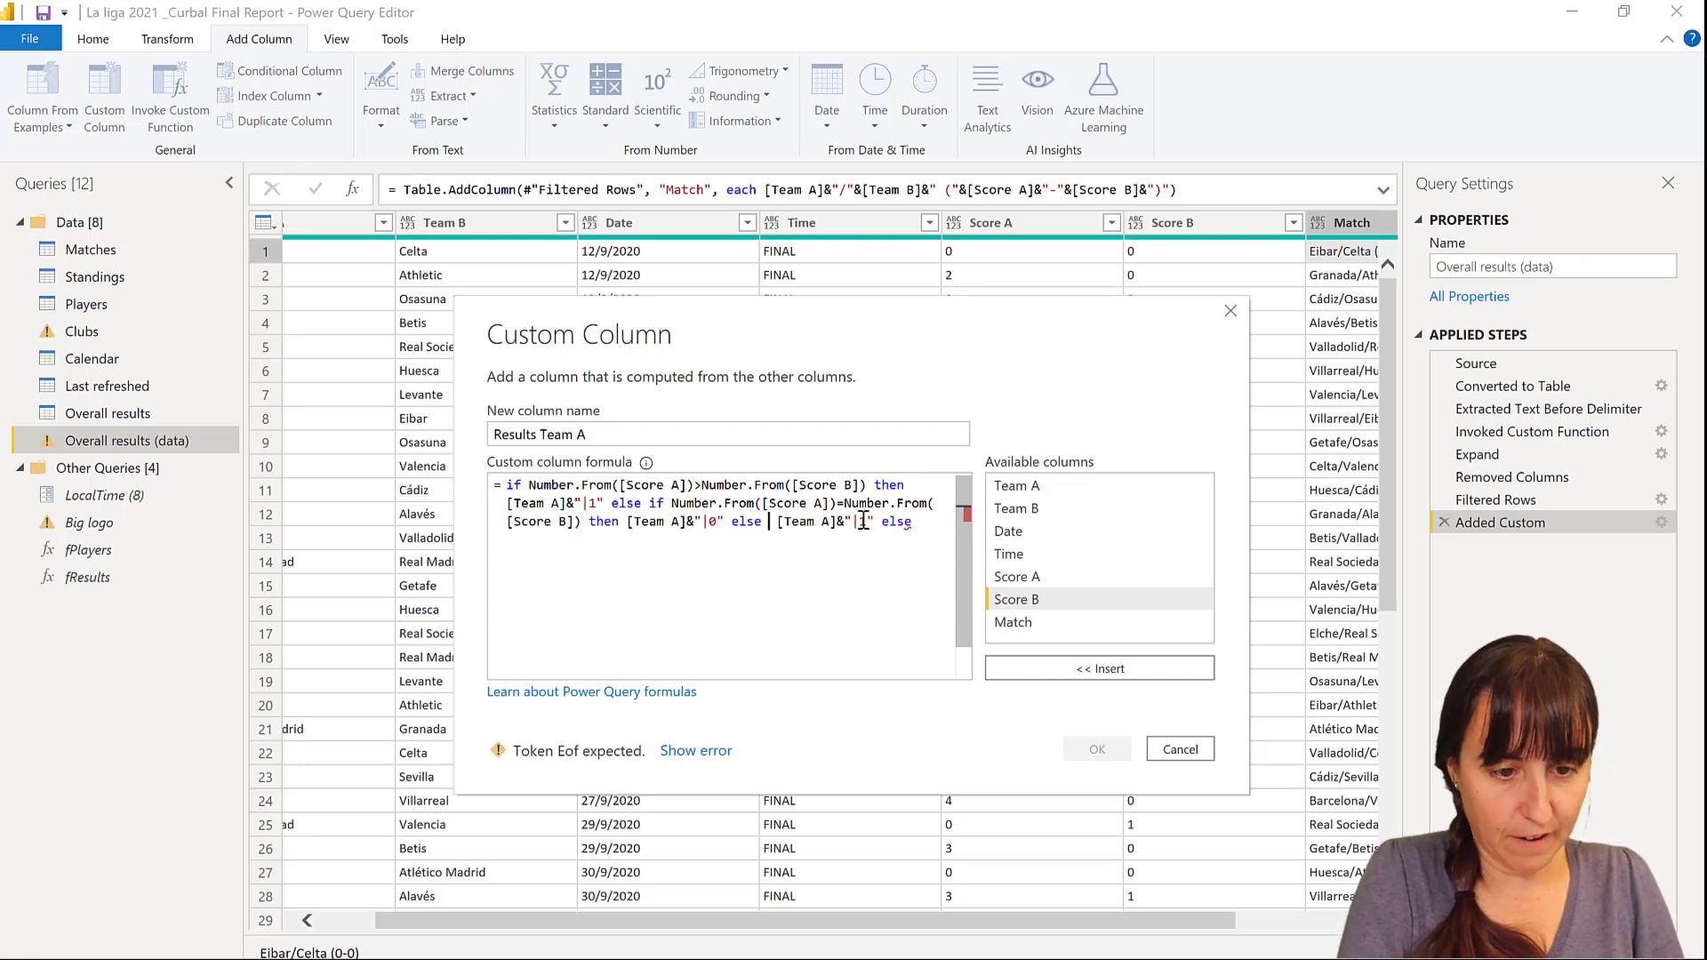
{"action": "left_click", "coordinate": [859, 522]}
{"action": "type", "text": "-"}
{"action": "left_click_drag", "start_coordinate": [889, 522], "coordinate": [490, 489]}
{"action": "key", "text": "Delete"}
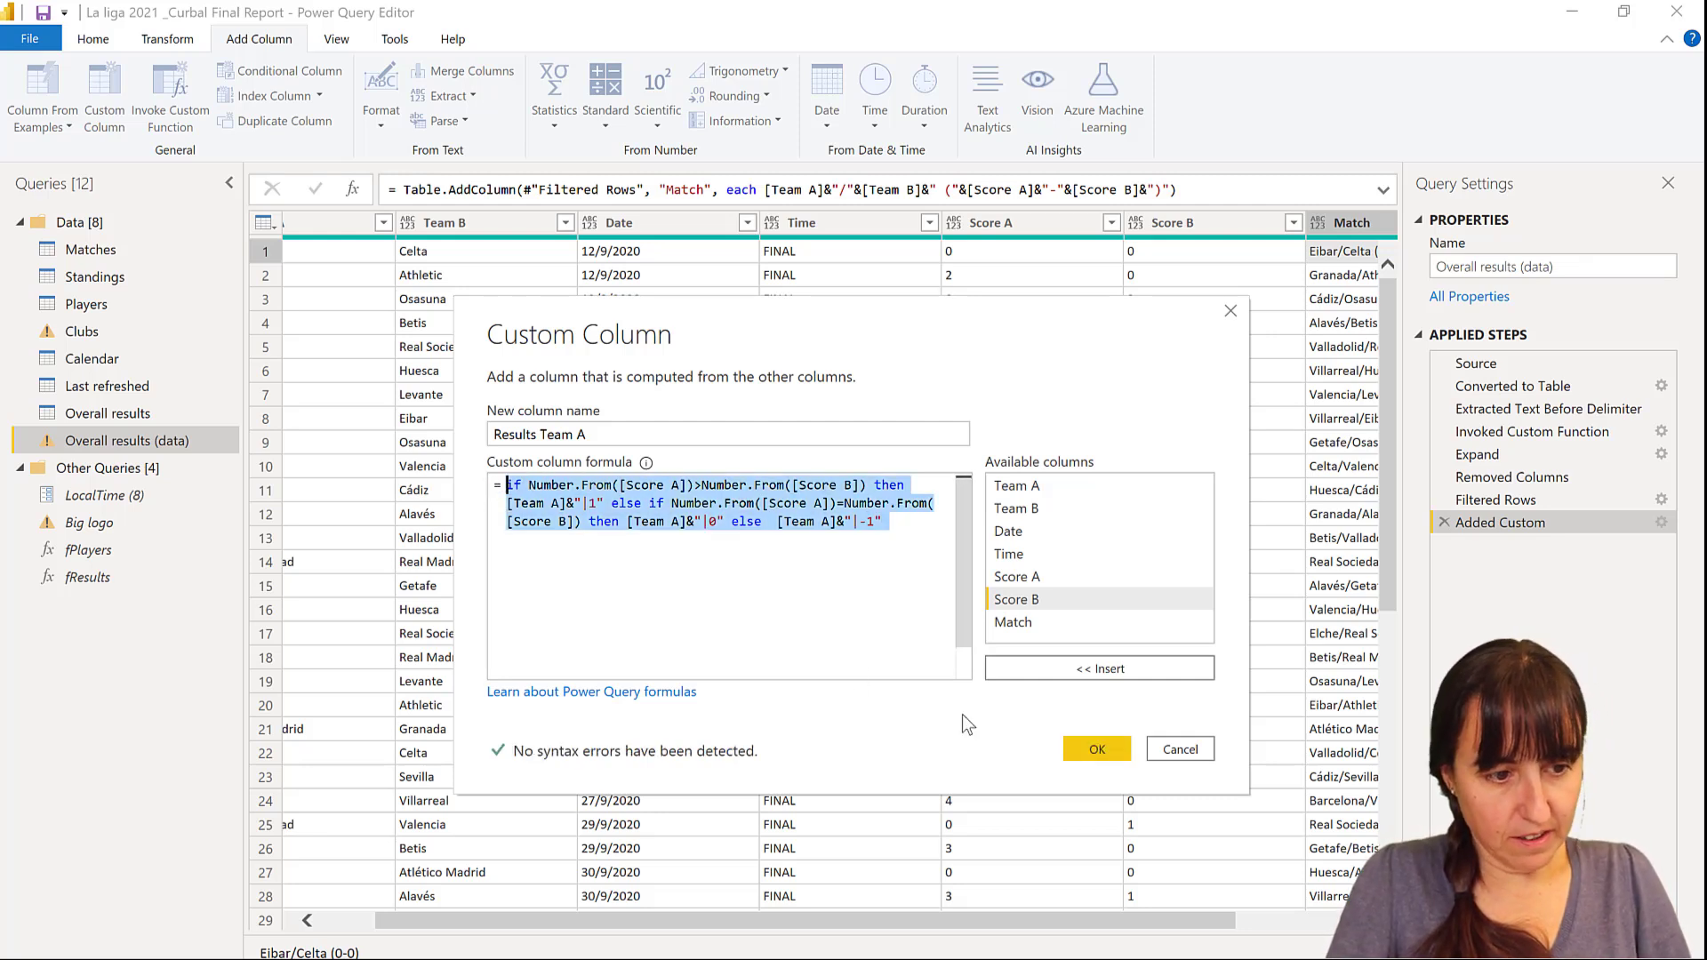
{"action": "left_click", "coordinate": [1101, 748]}
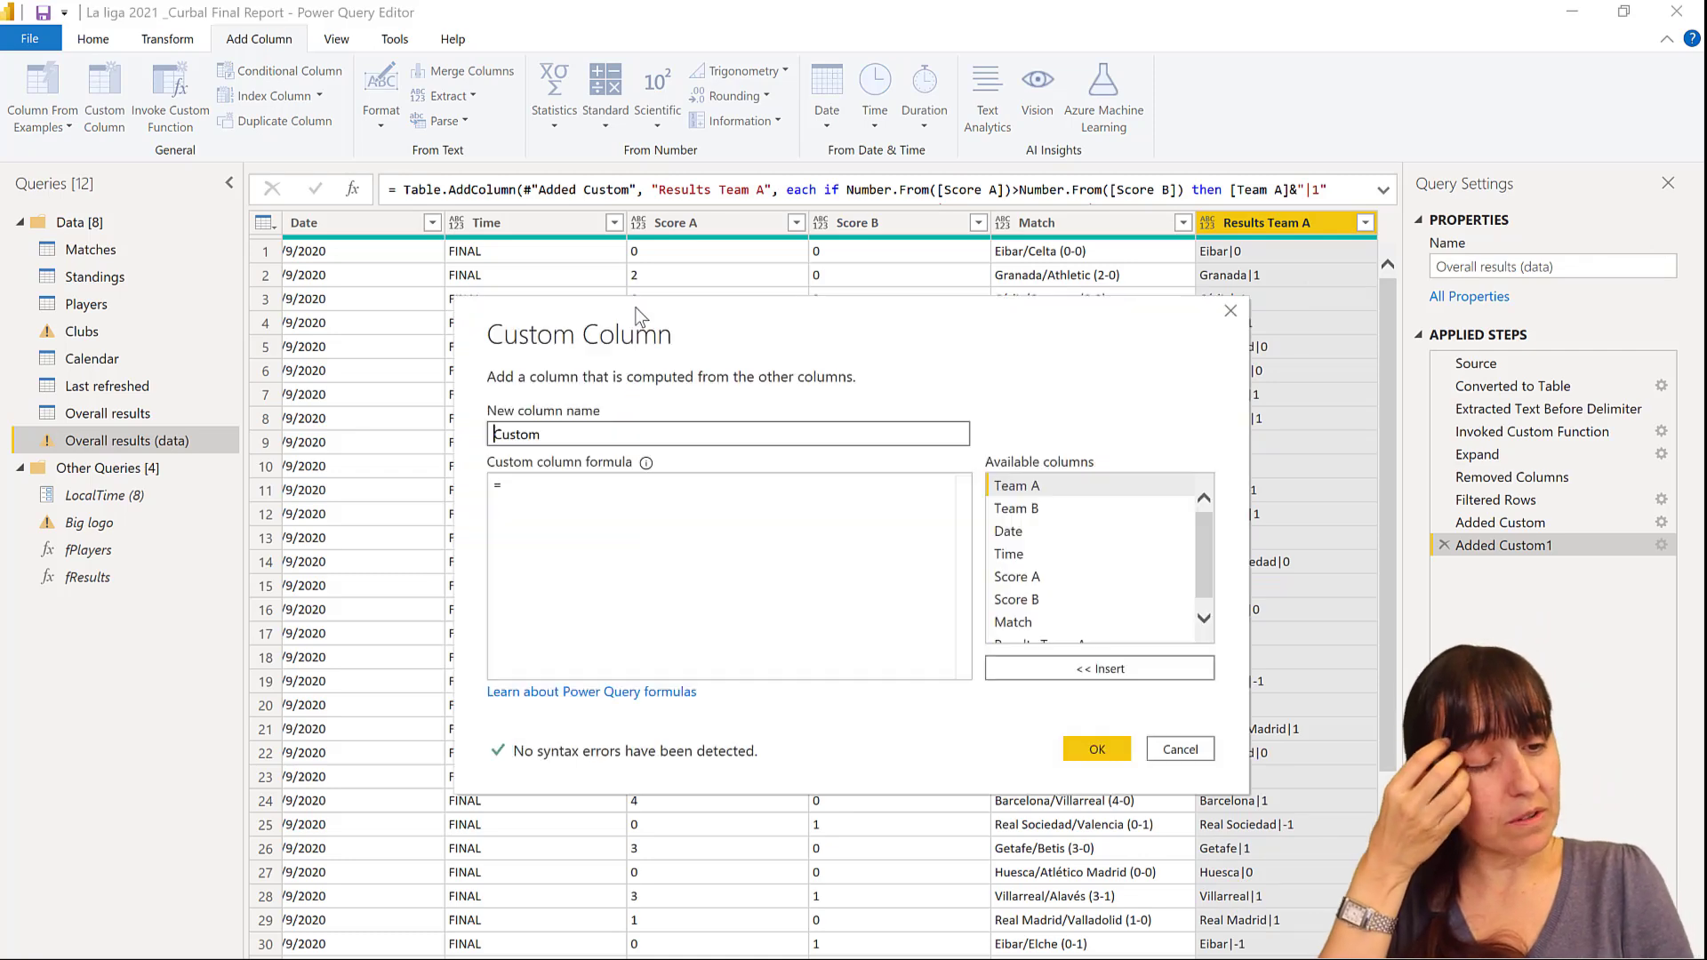
Start another custom column and name it Results Team B.
{"action": "left_click_drag", "start_coordinate": [566, 434], "coordinate": [450, 419]}
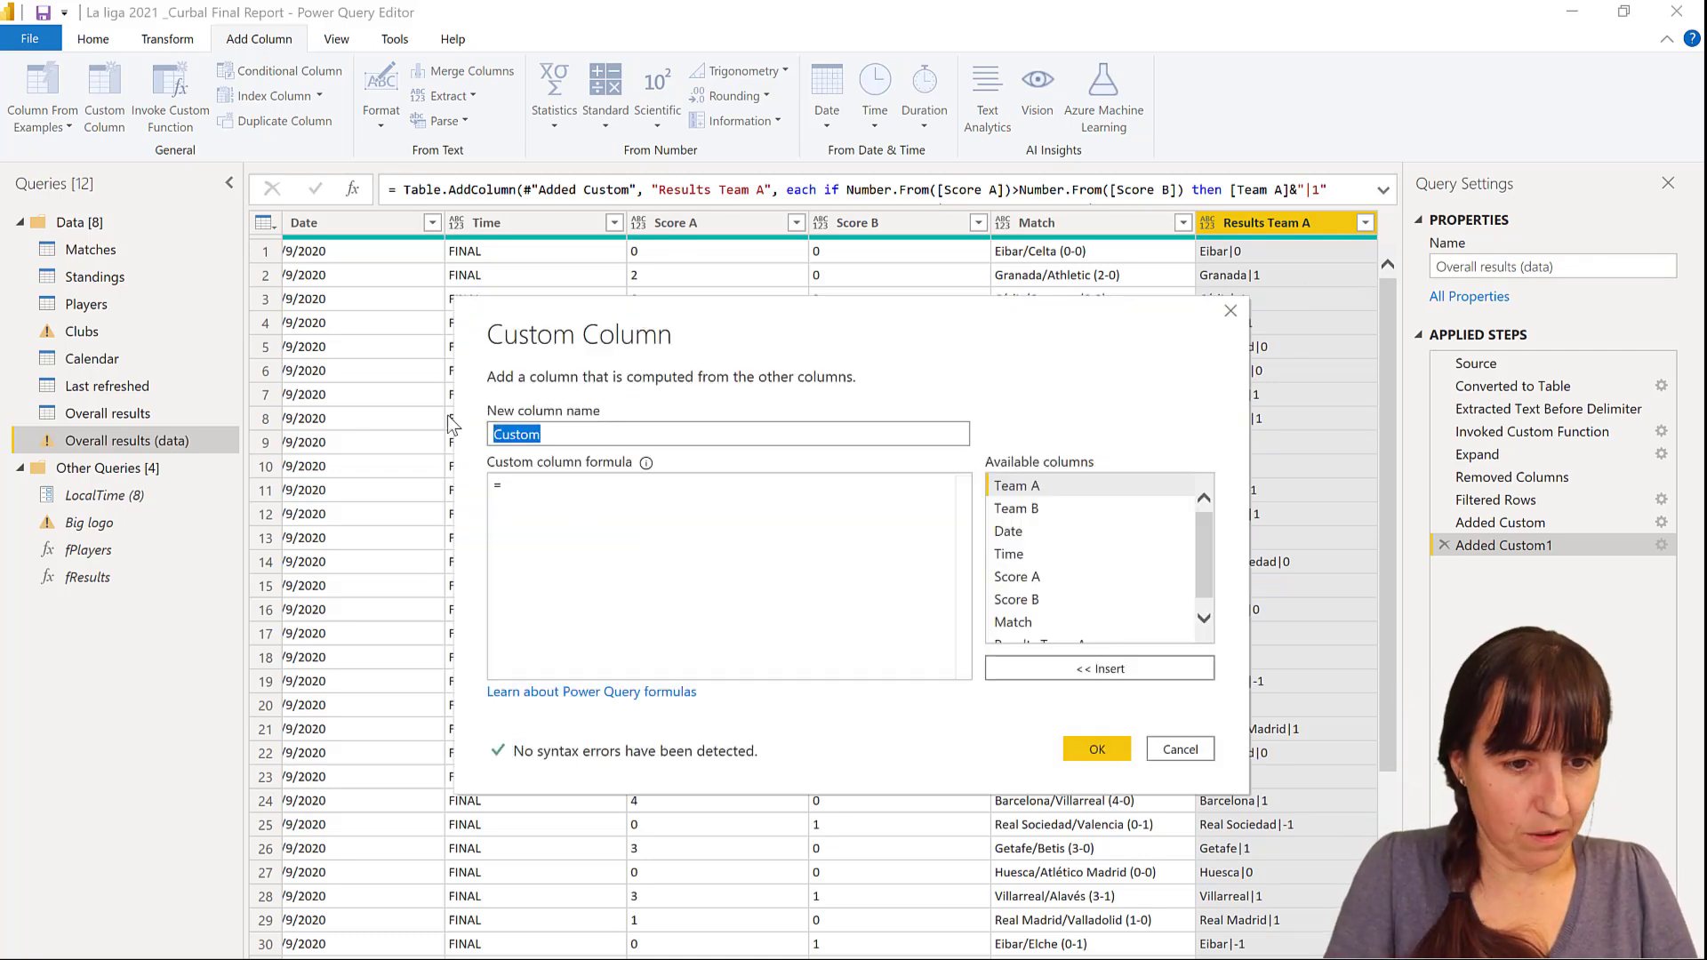
{"action": "type", "text": "Resu"}
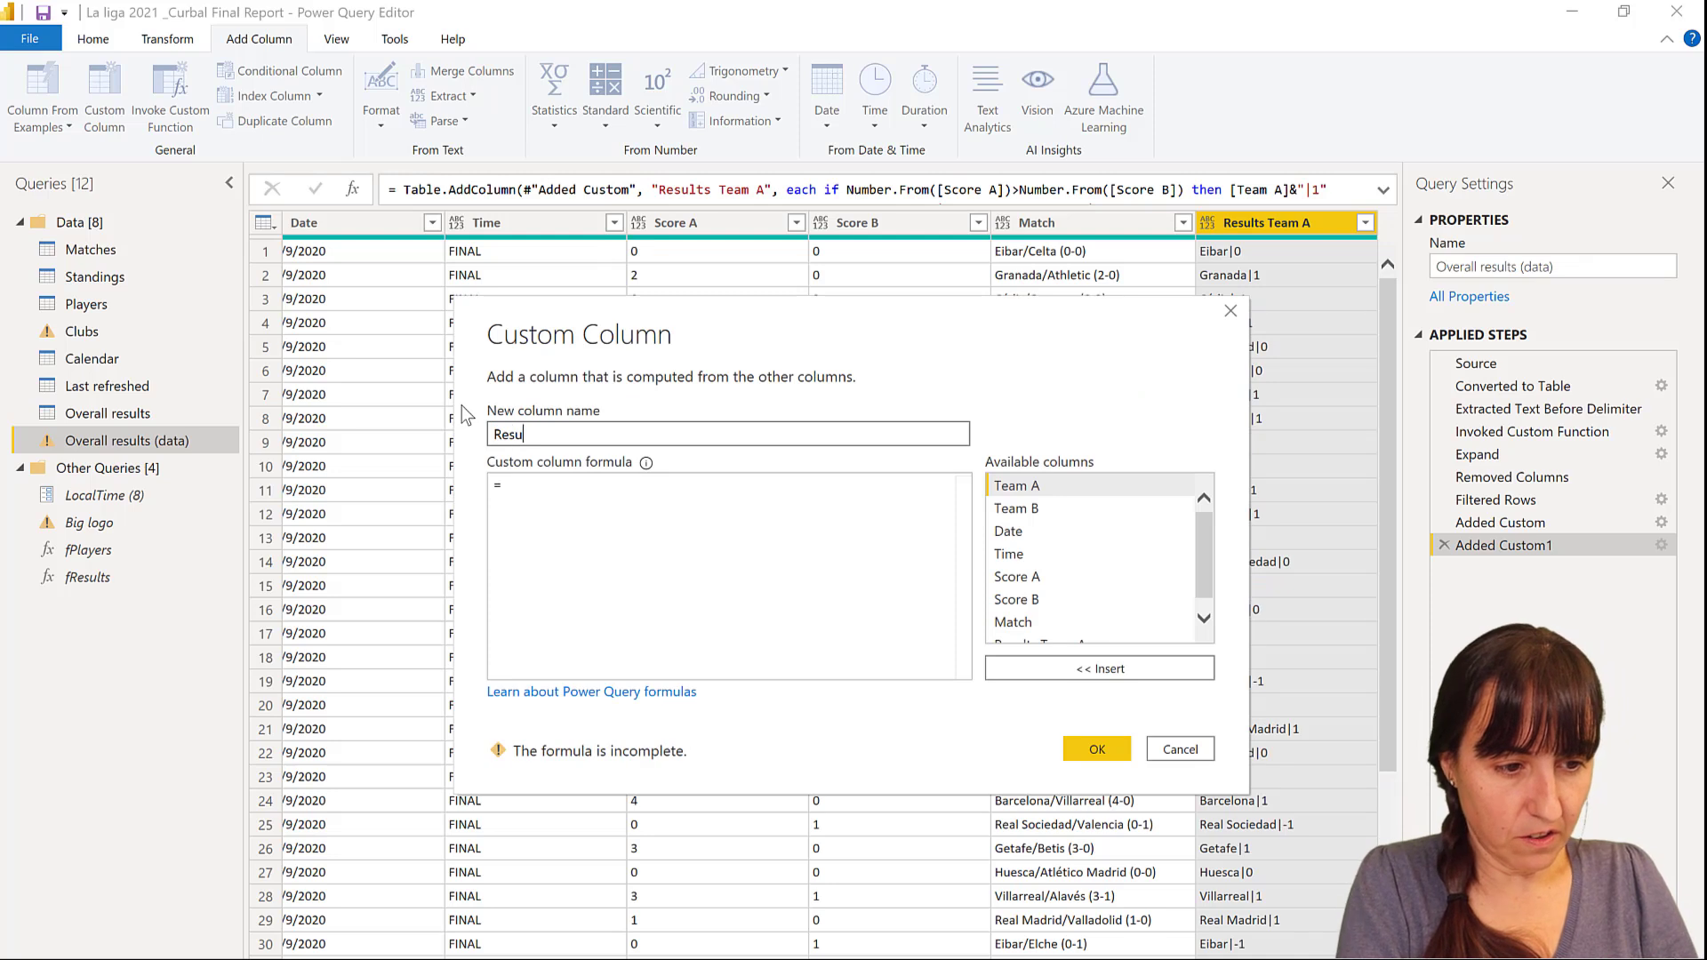
{"action": "type", "text": "lts Team B"}
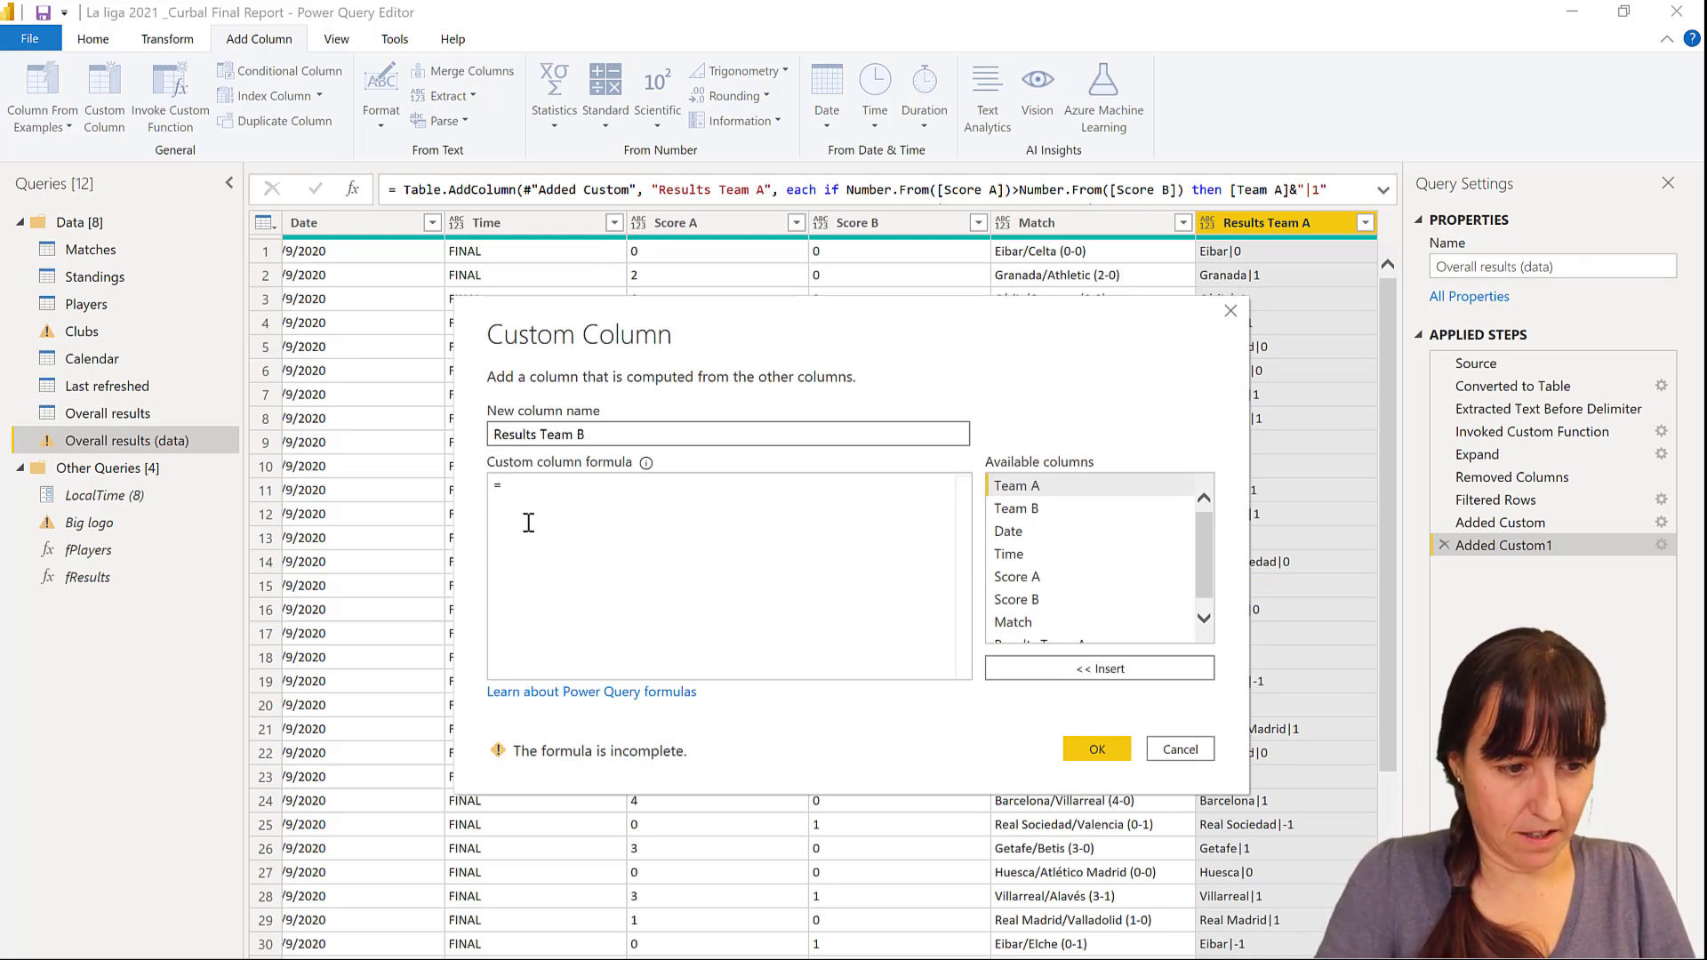
Reuse the copied Team A formula and swap Score A and Score B in both the greater-than and the equality conditions.
{"action": "left_click", "coordinate": [570, 485]}
{"action": "key", "text": "ctrl+v"}
{"action": "left_click", "coordinate": [681, 487]}
{"action": "key", "text": "BackSpace"}
{"action": "type", "text": "B"}
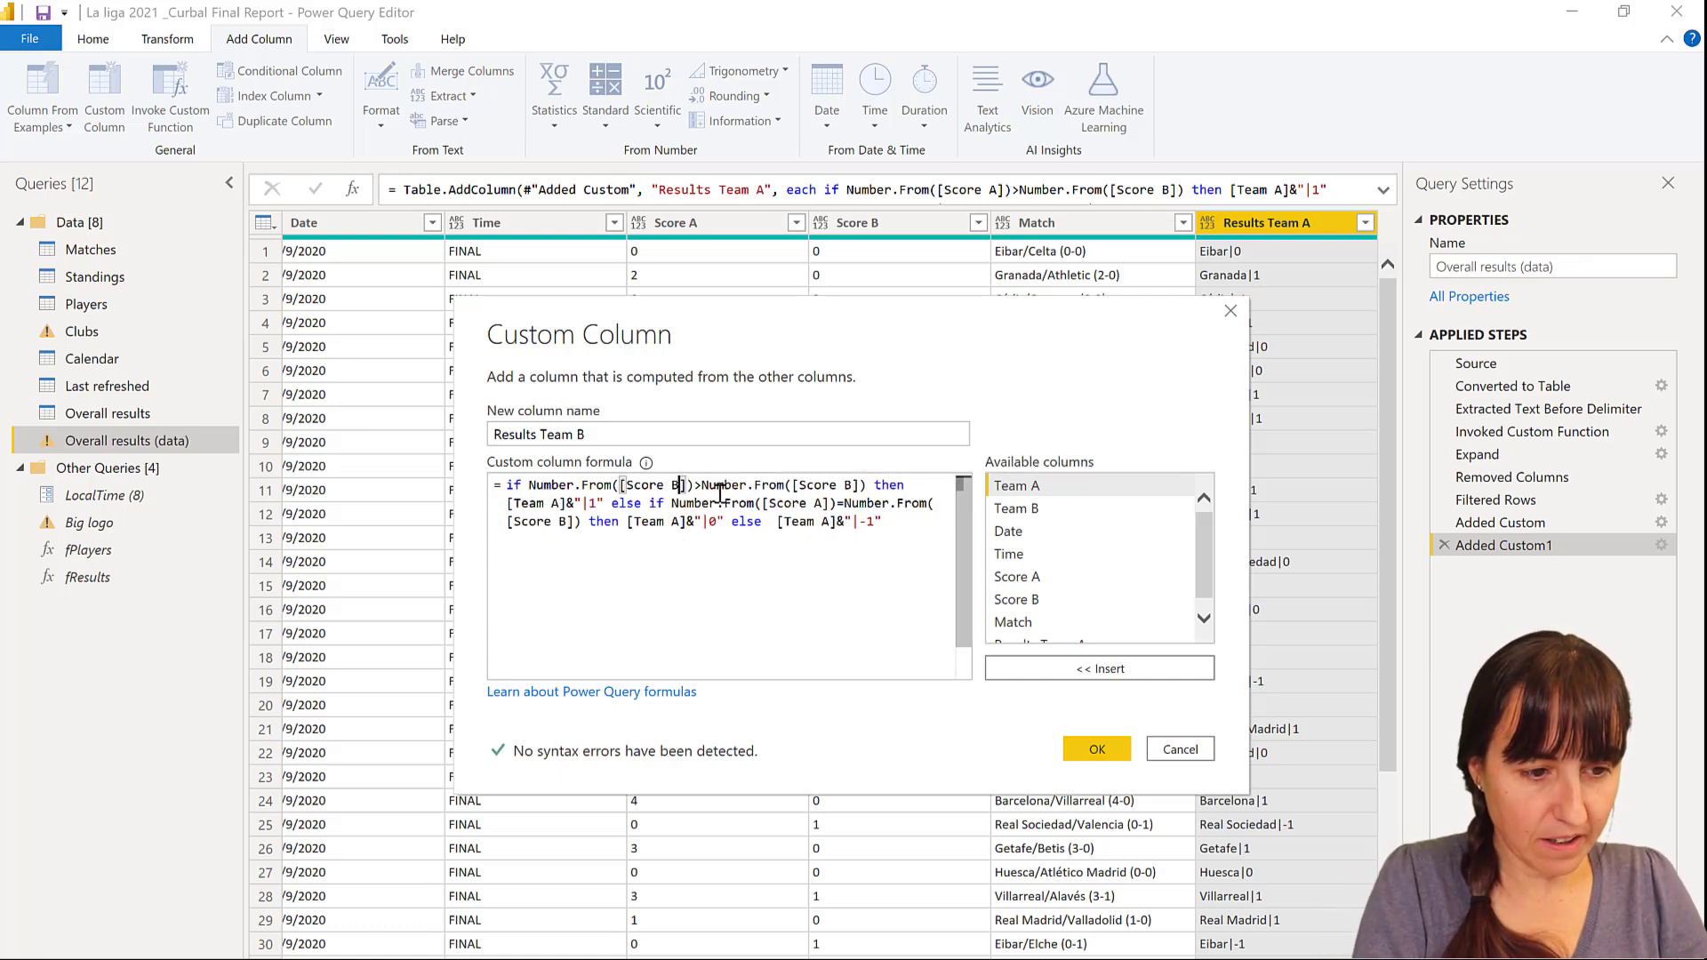
{"action": "left_click", "coordinate": [852, 485]}
{"action": "key", "text": "BackSpace"}
{"action": "type", "text": "A"}
{"action": "left_click", "coordinate": [814, 503]}
{"action": "key", "text": "Delete"}
{"action": "type", "text": "B"}
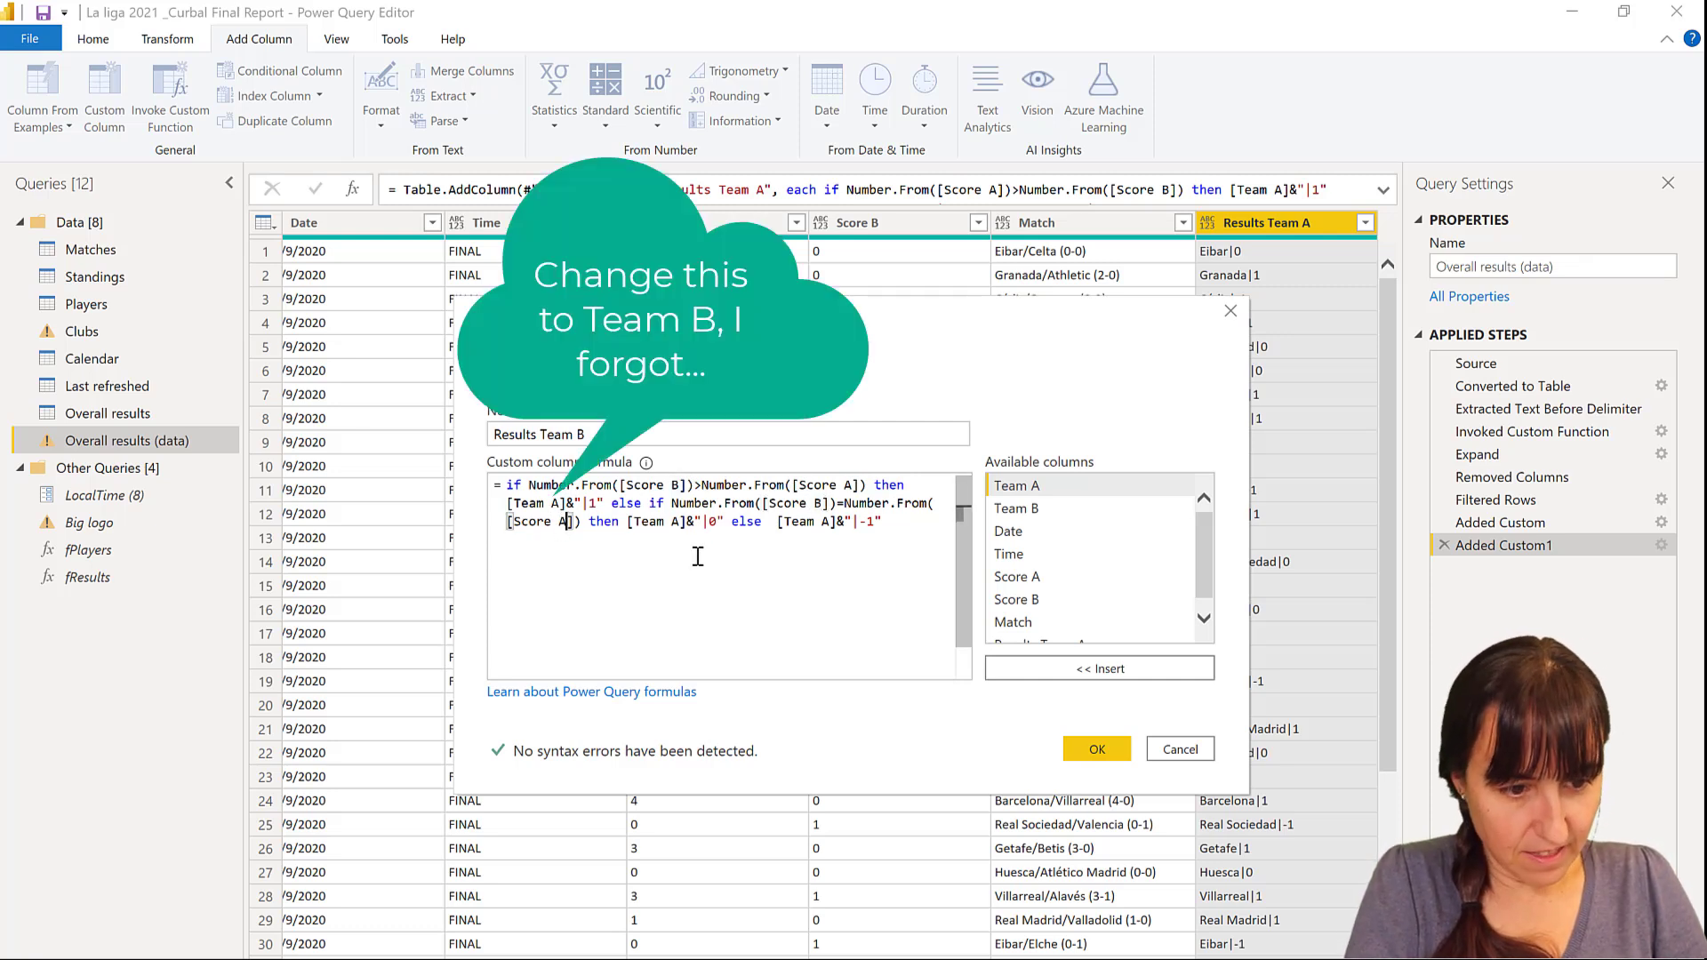
Change the team to [Team B] in the "|0" and "|-1" branches and create the Results Team B column.
{"action": "left_click", "coordinate": [675, 522]}
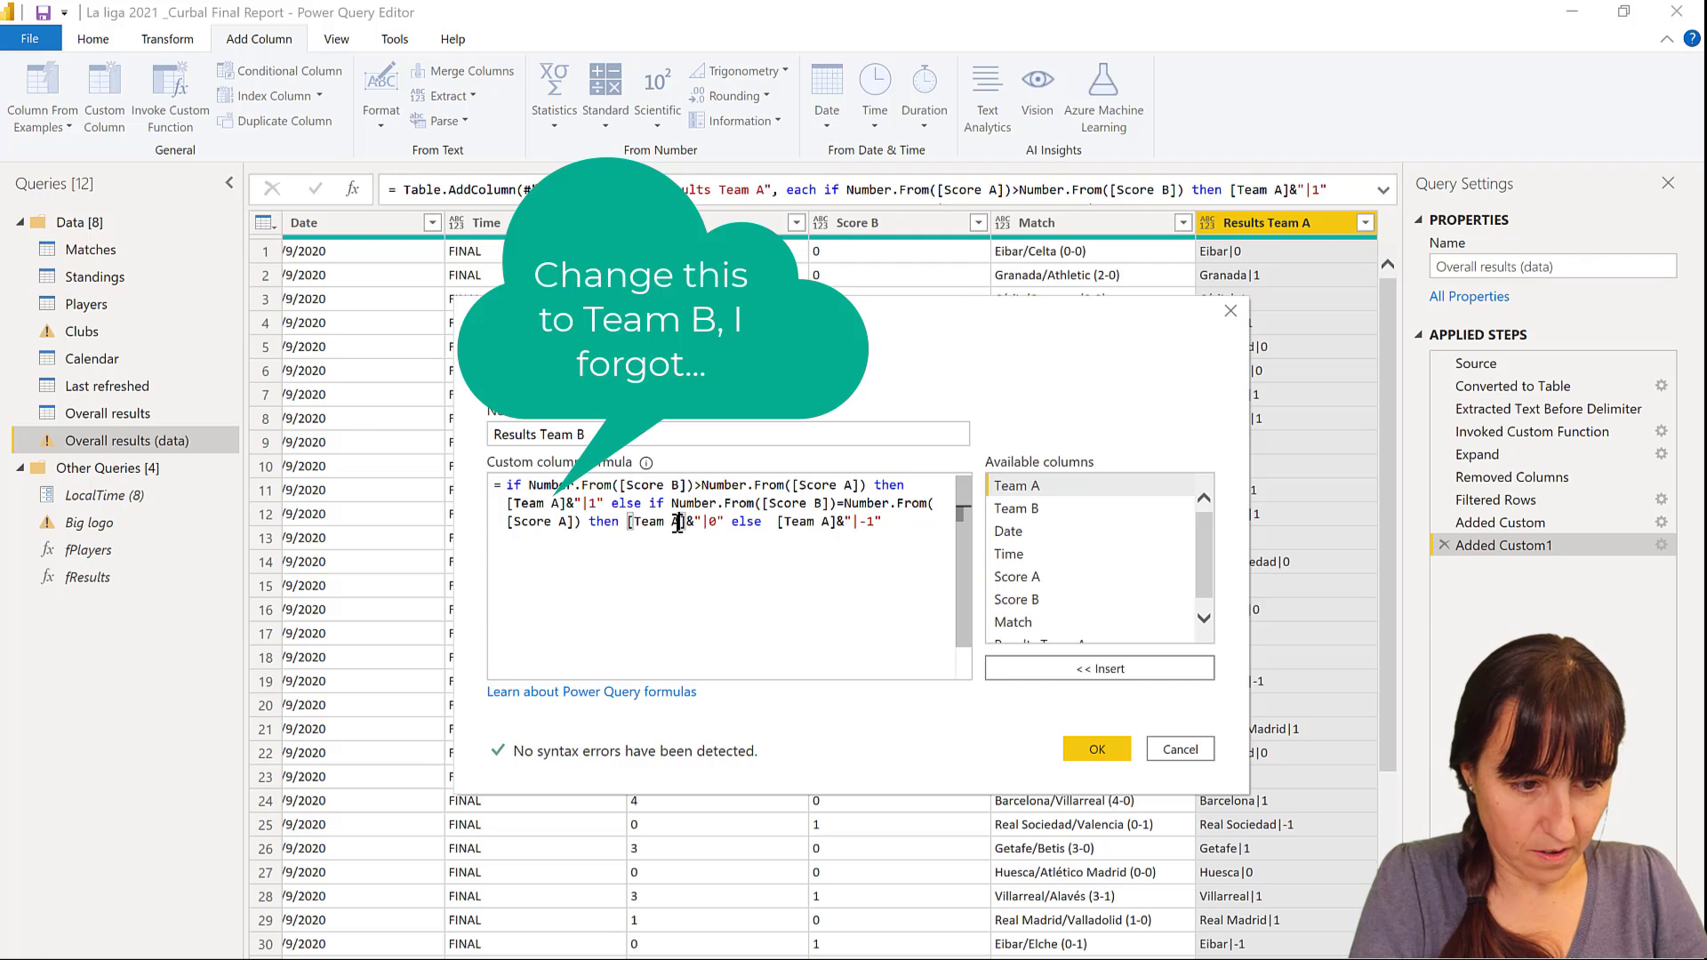
{"action": "key", "text": "BackSpace"}
{"action": "type", "text": "B"}
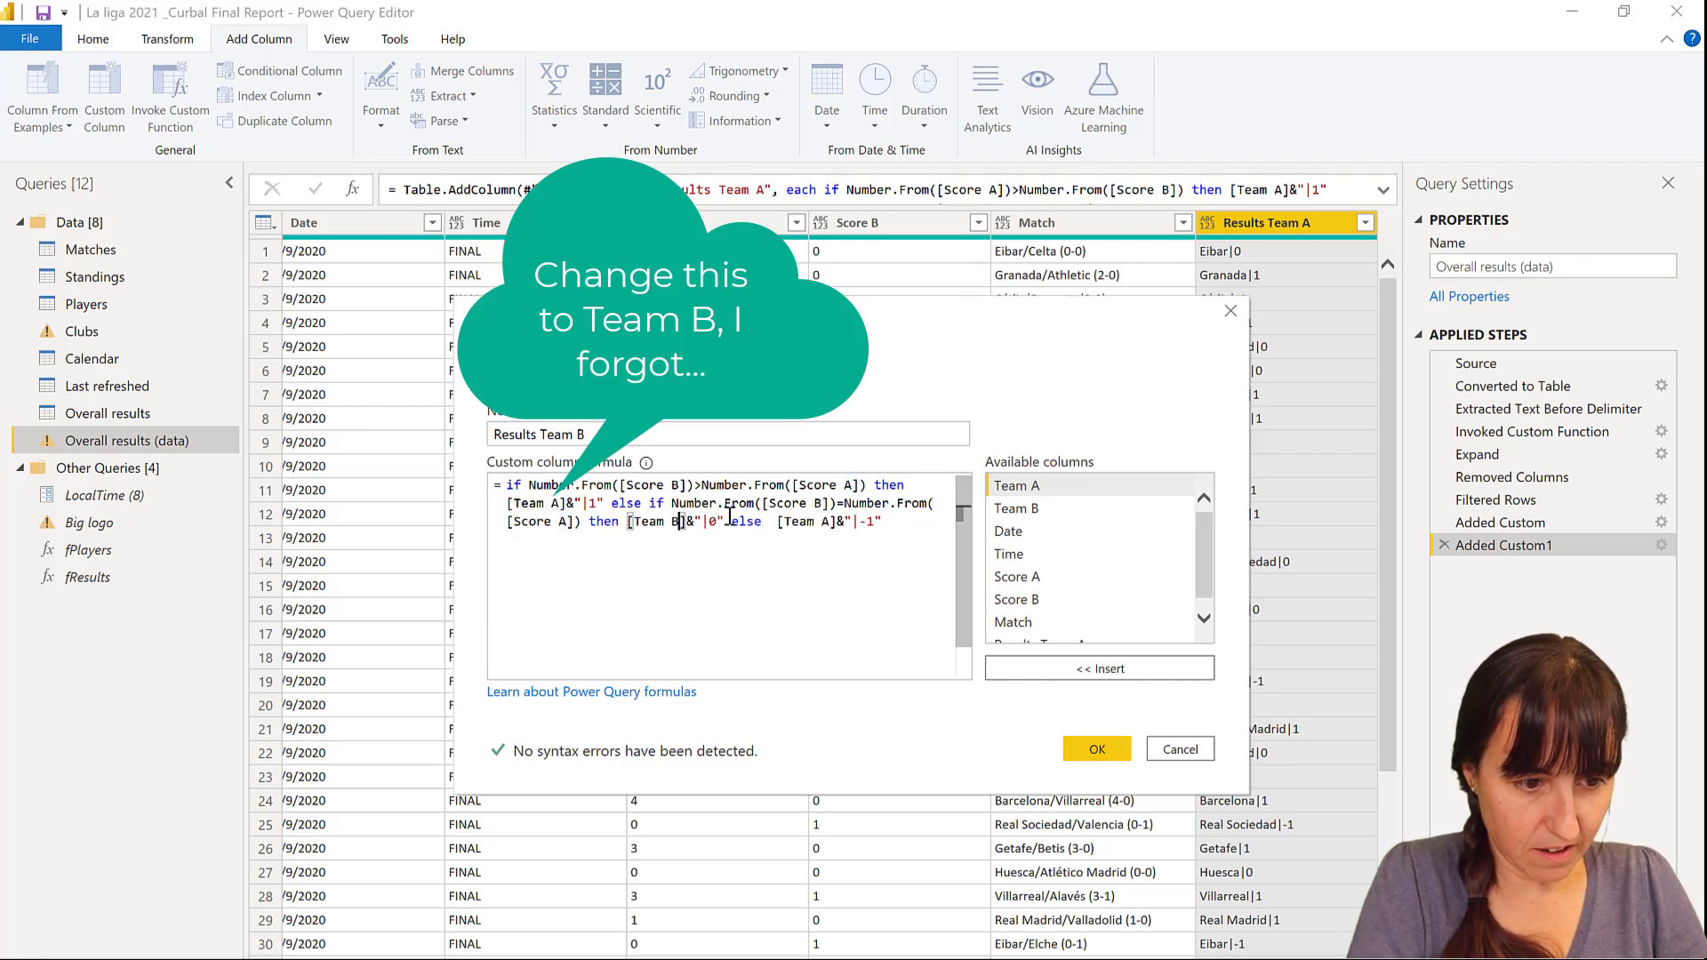
{"action": "left_click", "coordinate": [829, 522]}
{"action": "key", "text": "BackSpace"}
{"action": "type", "text": "B"}
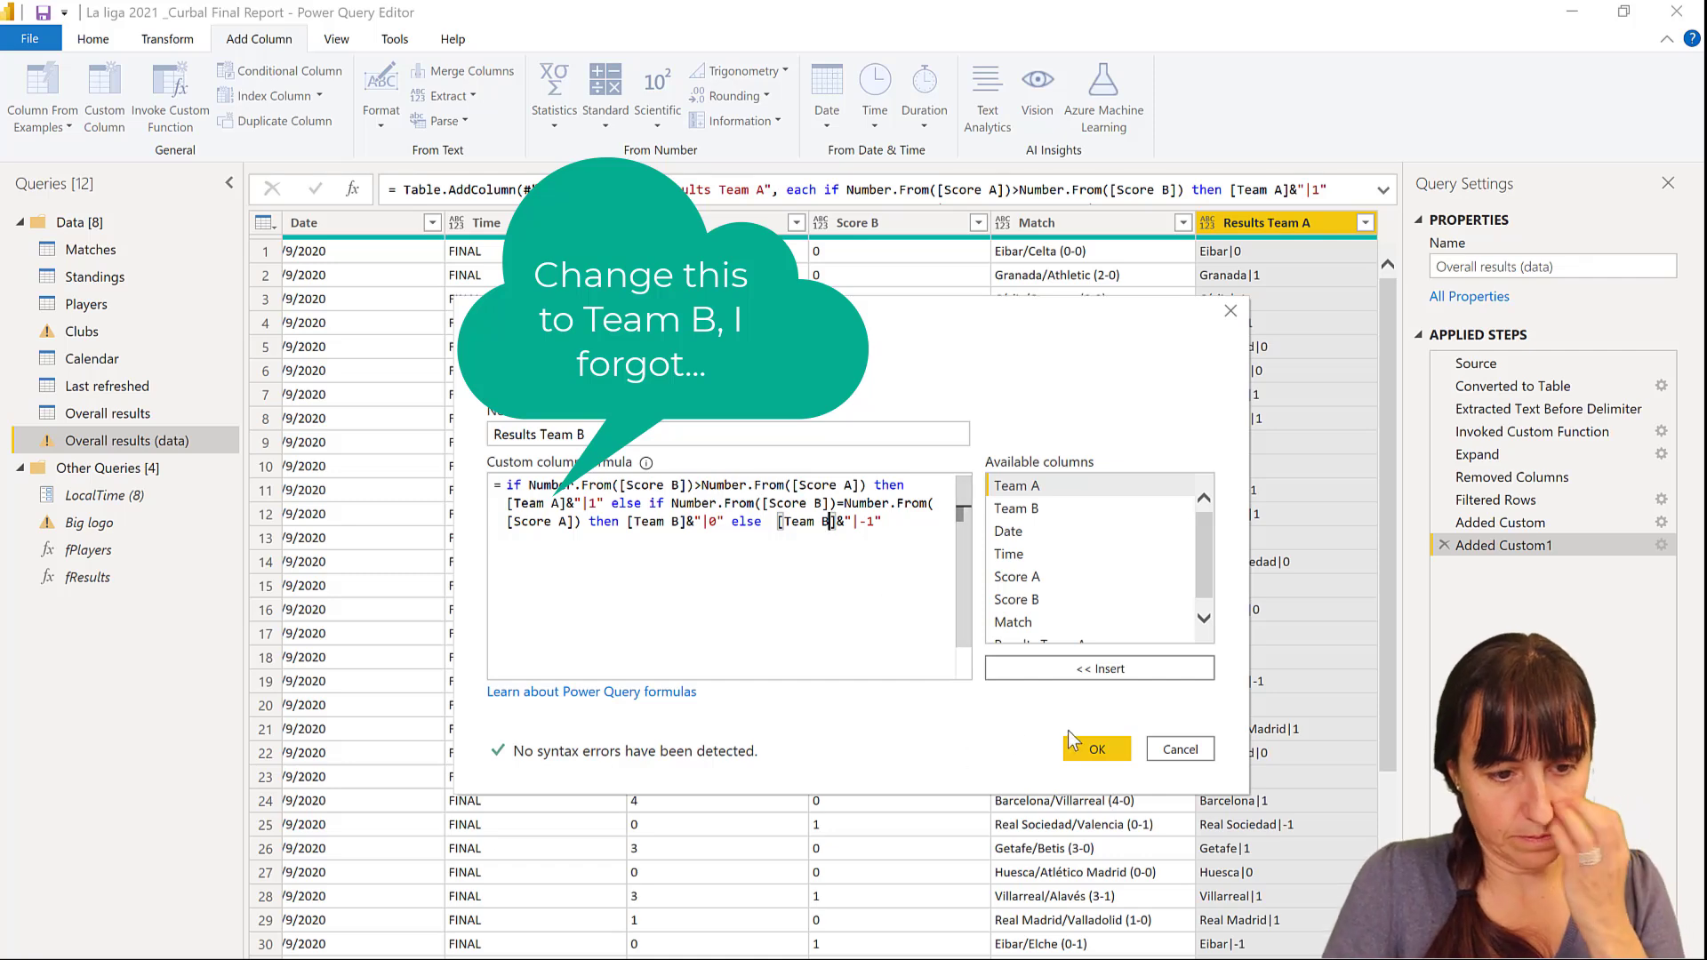
{"action": "left_click", "coordinate": [1099, 751]}
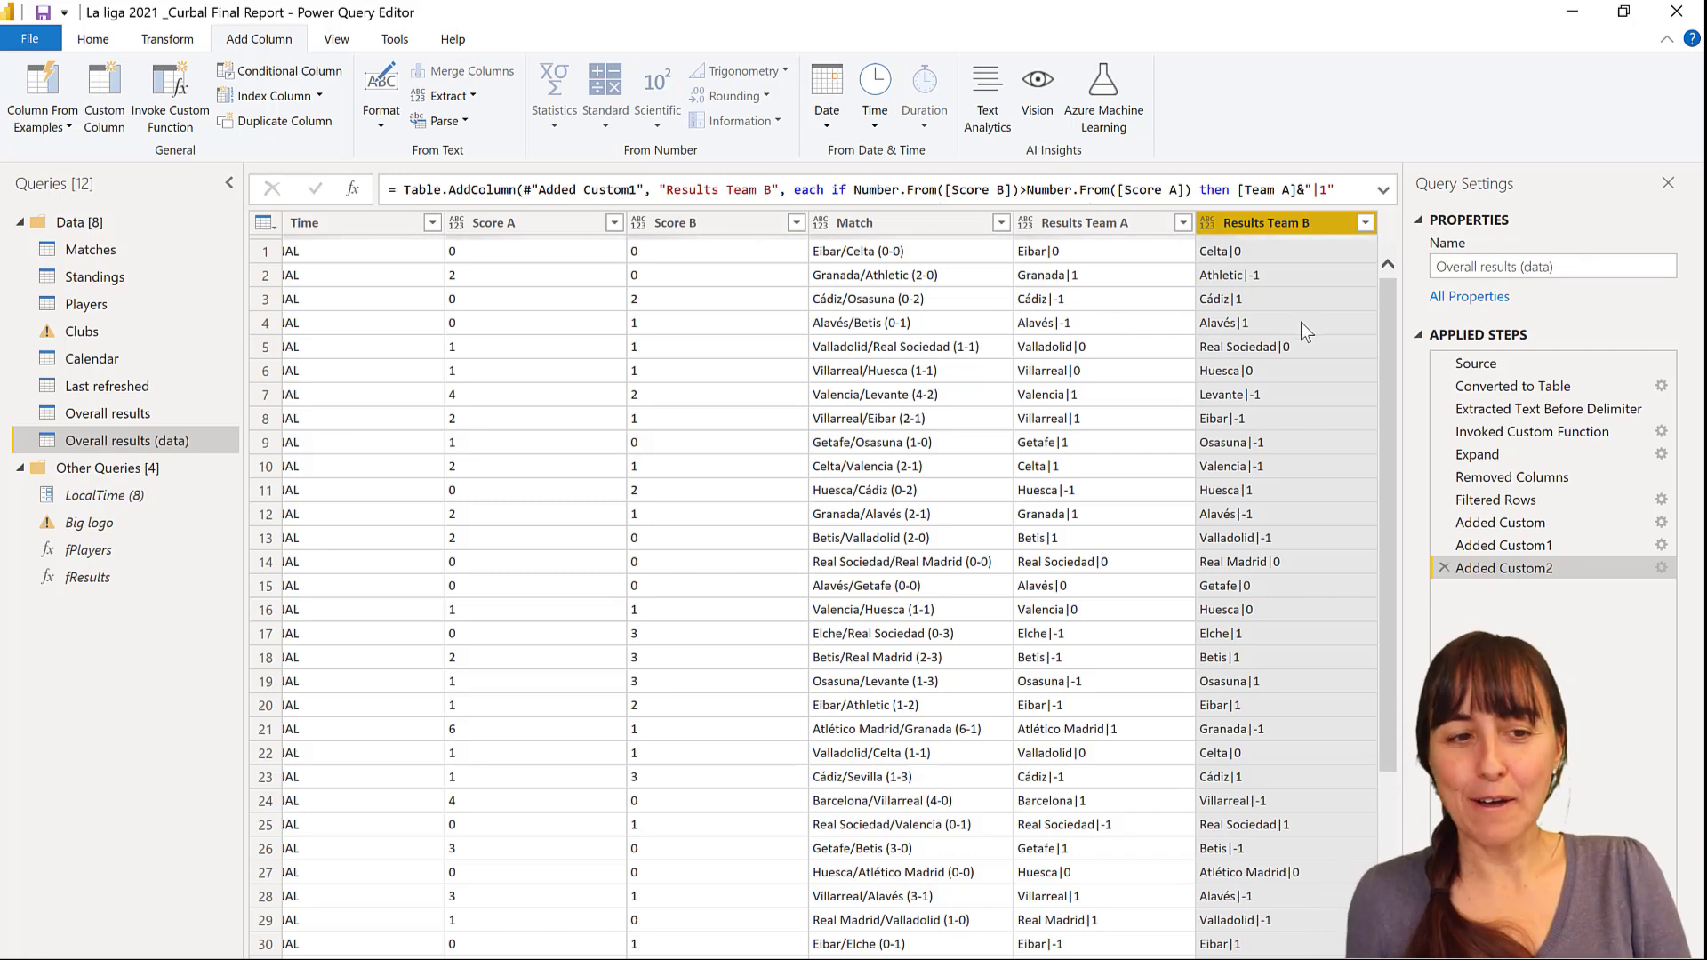
Keep only the Date, Match, Results Team A and Results Team B columns and remove all others.
{"action": "left_click_drag", "start_coordinate": [711, 958], "coordinate": [858, 958]}
{"action": "left_click", "coordinate": [526, 230]}
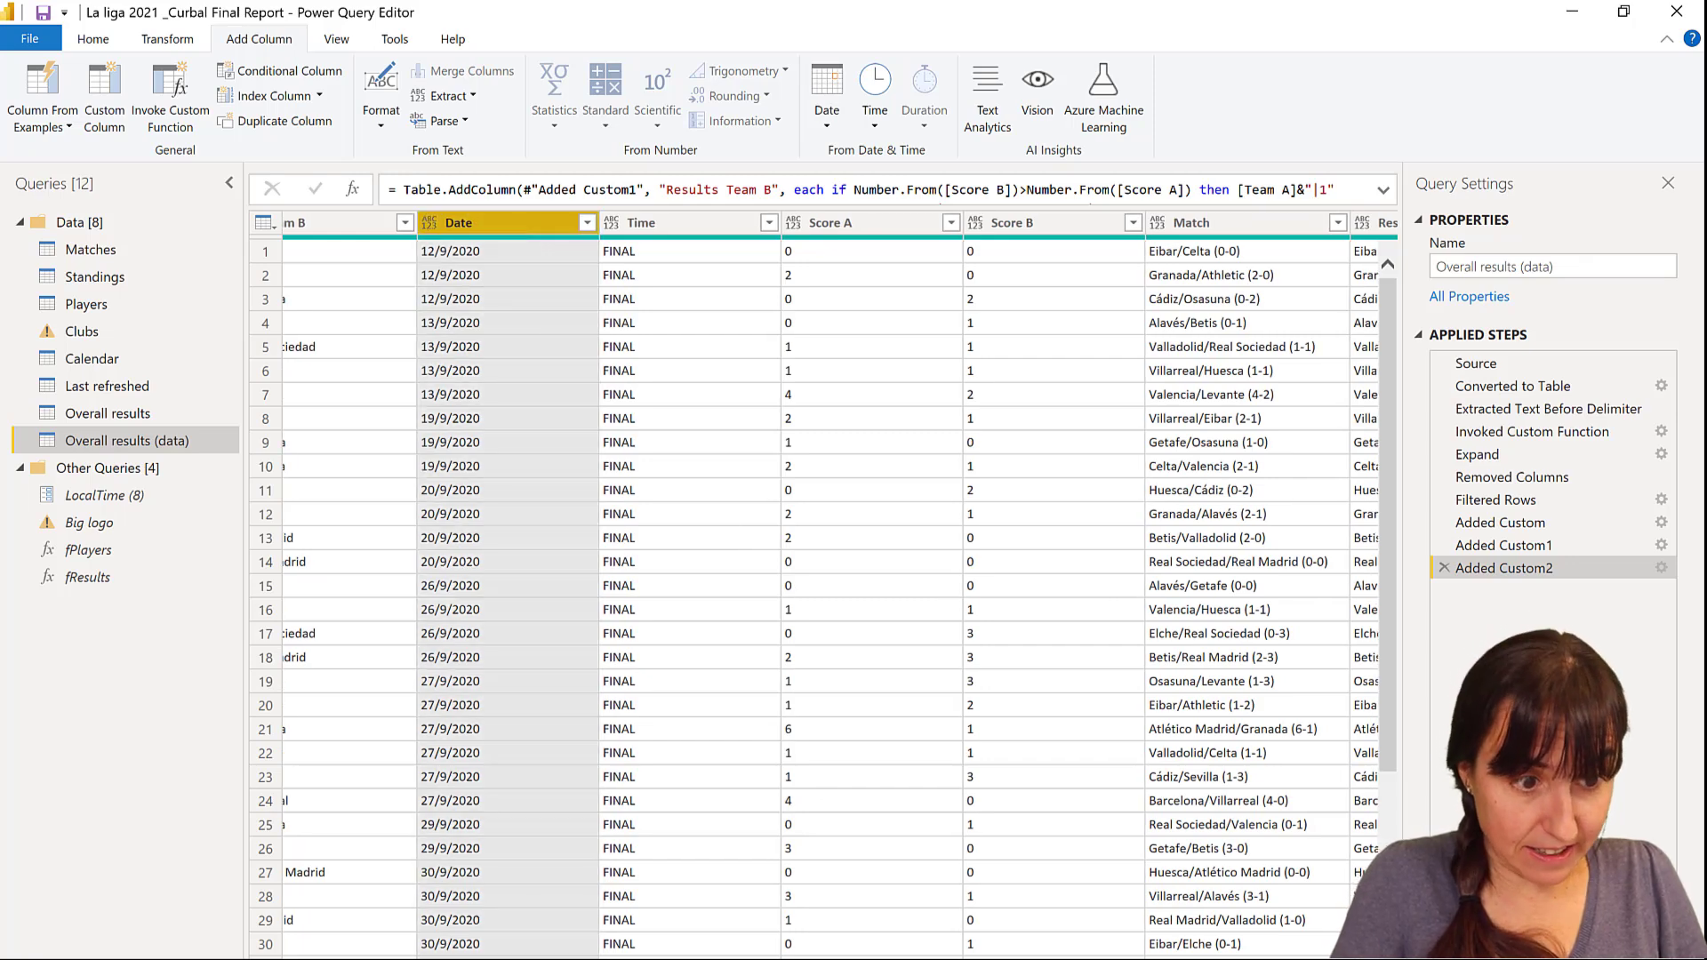
{"action": "scroll", "coordinate": [823, 587], "scroll_direction": "right", "scroll_amount": 3}
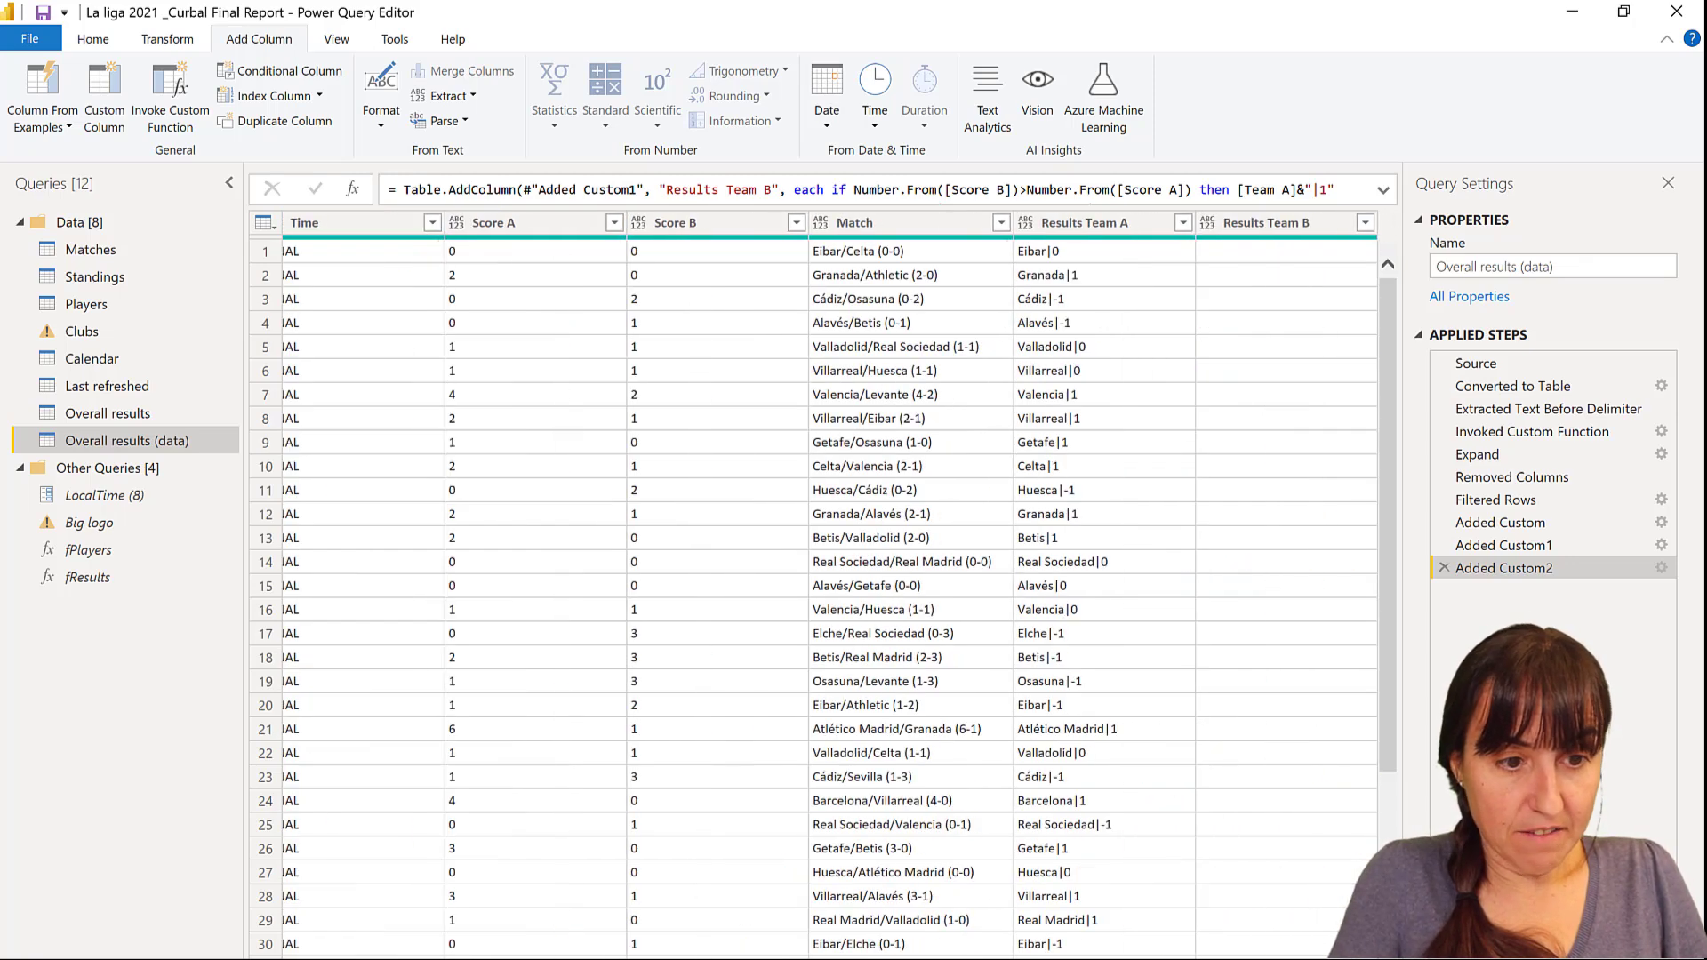
{"action": "left_click", "coordinate": [947, 232]}
{"action": "left_click", "coordinate": [1097, 222], "text": "shift"}
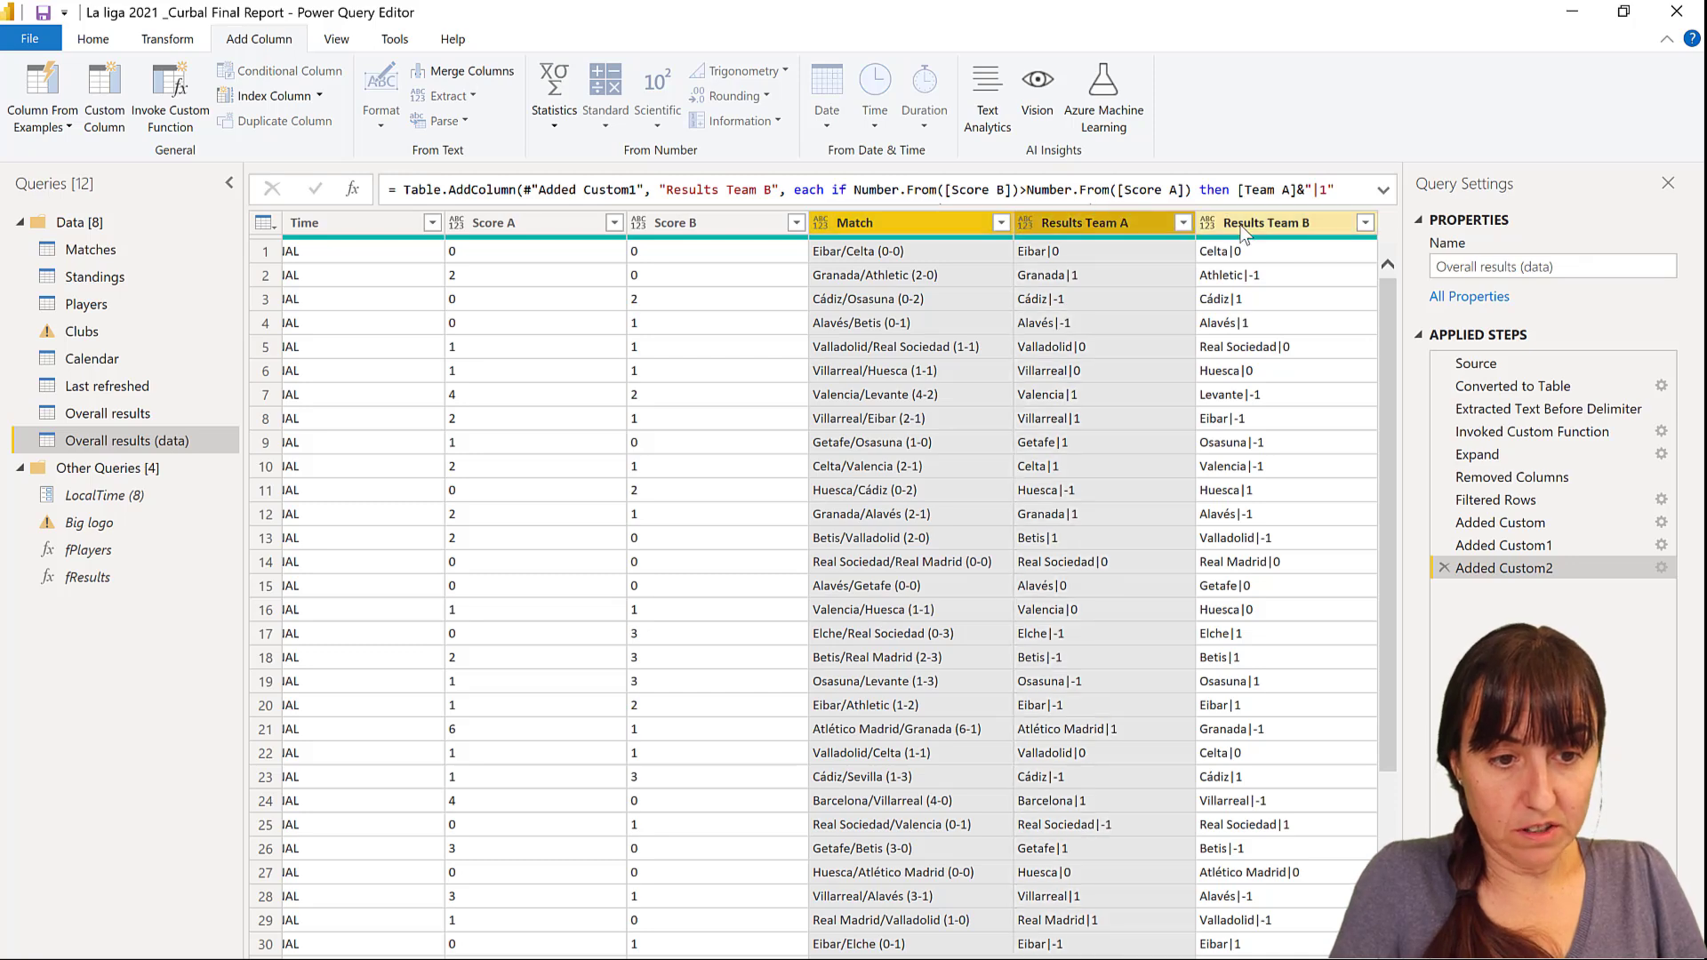
{"action": "left_click", "coordinate": [1256, 222], "text": "shift"}
{"action": "right_click", "coordinate": [1256, 221]}
{"action": "left_click", "coordinate": [1346, 272]}
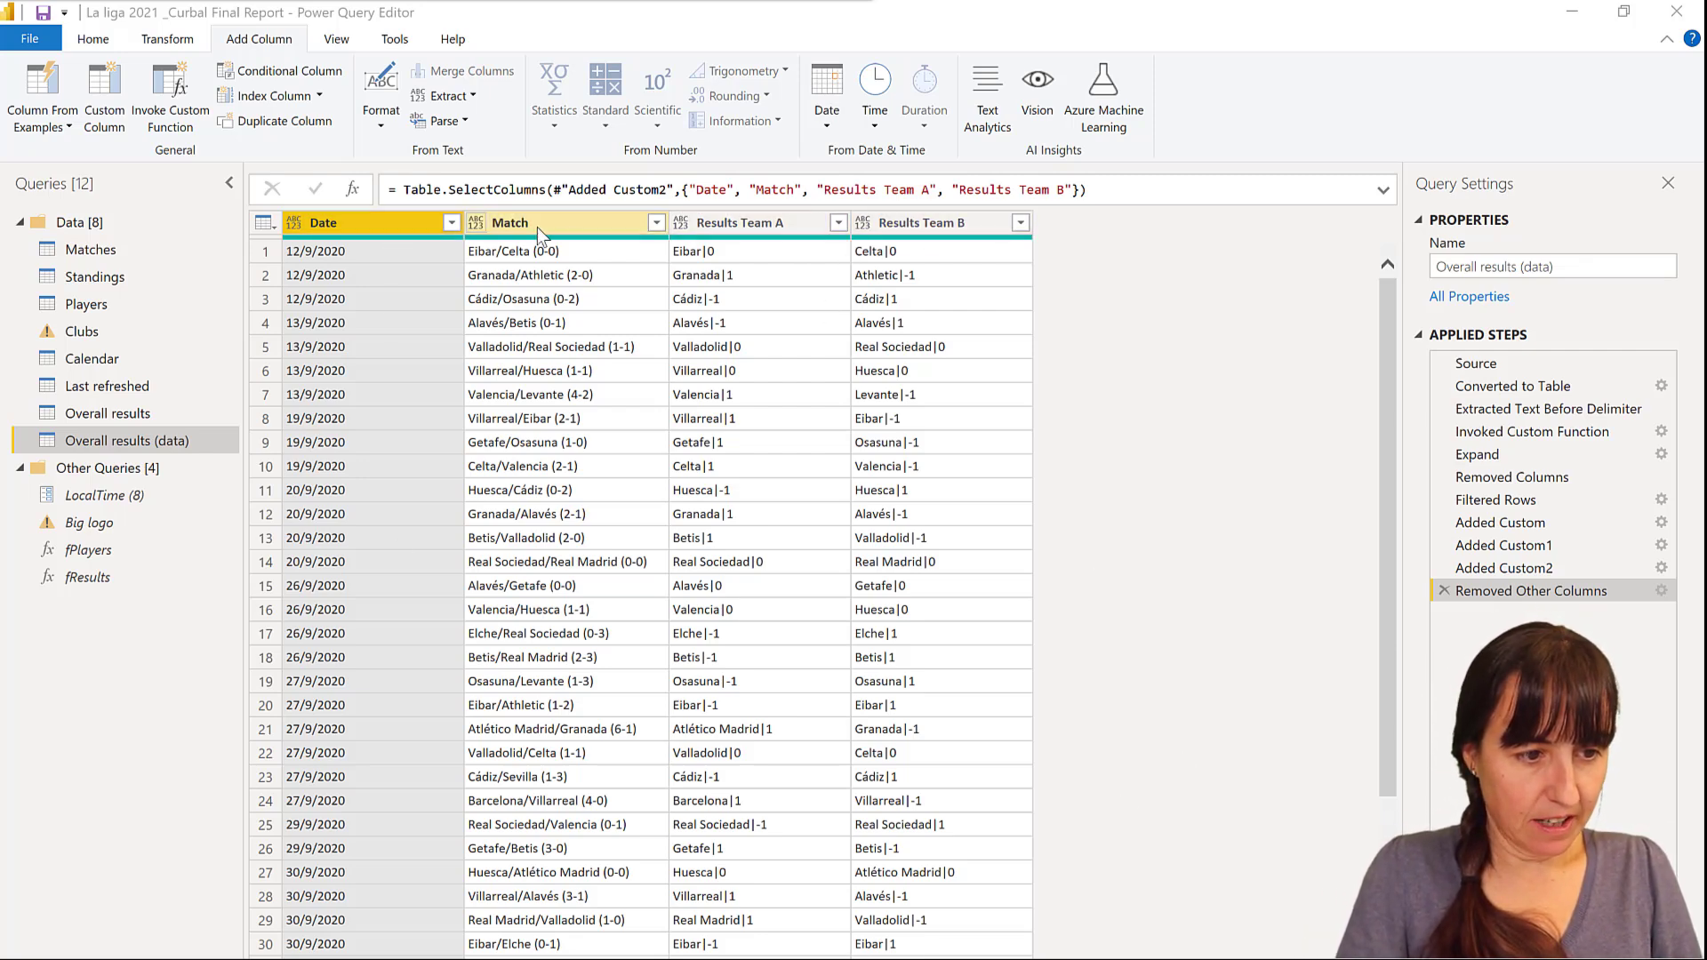
Unpivot all columns other than Date and Match.
{"action": "left_click", "coordinate": [567, 228], "text": "ctrl"}
{"action": "left_click", "coordinate": [116, 42]}
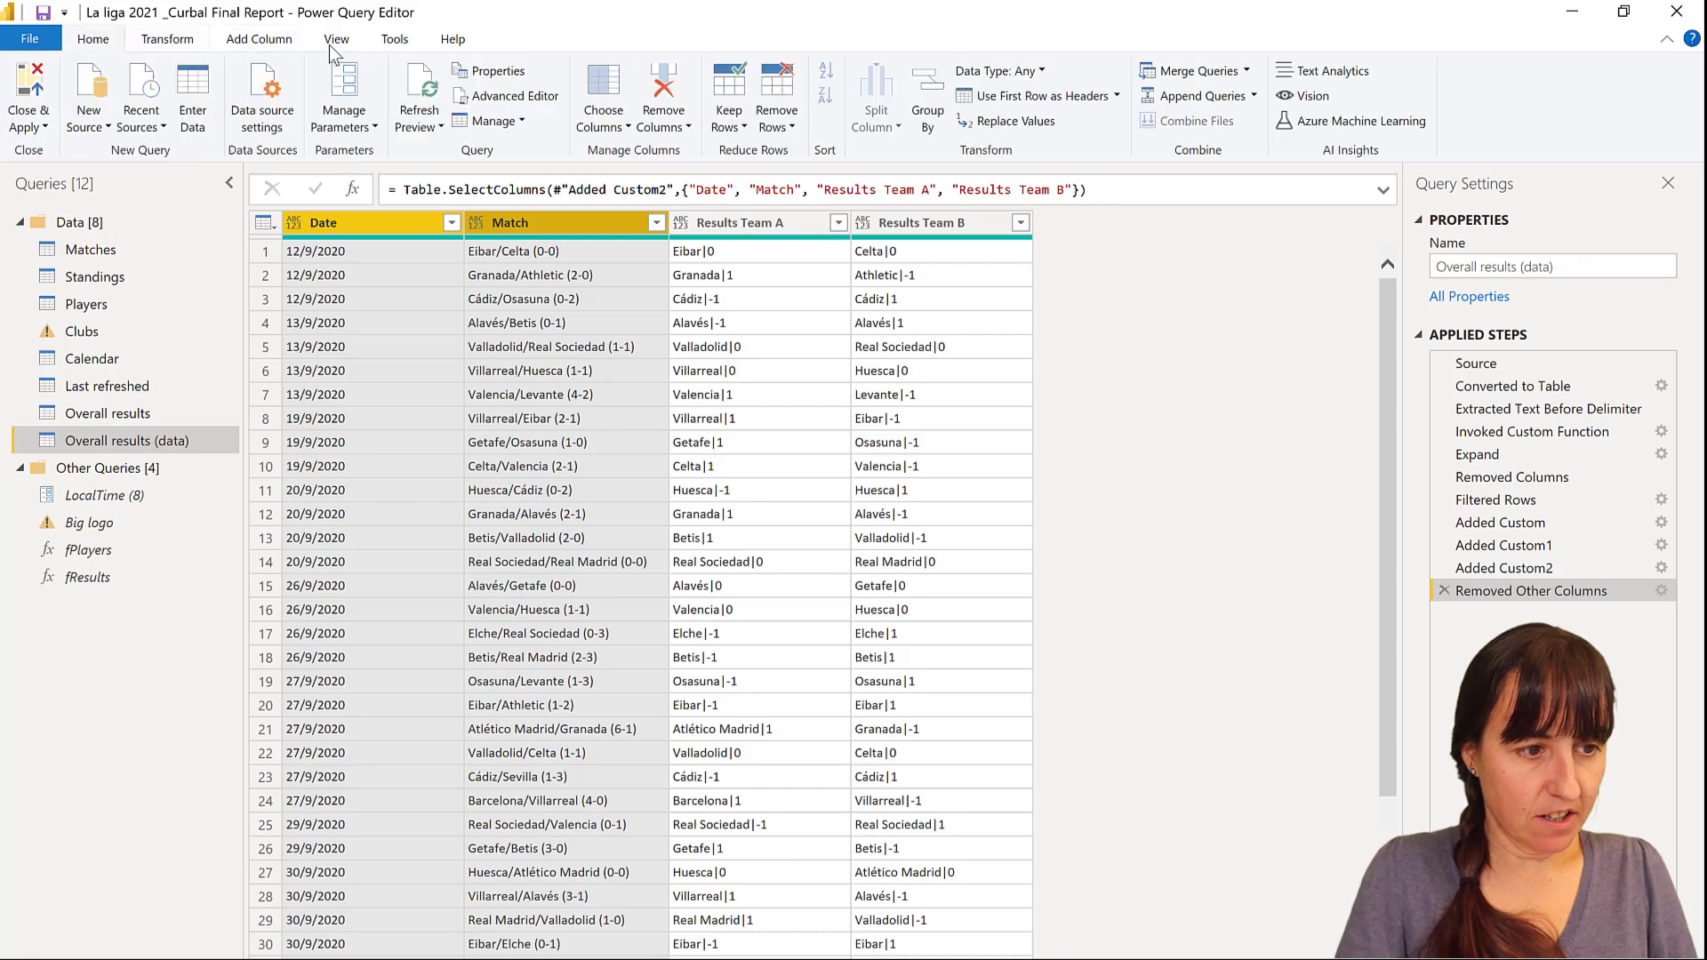
{"action": "left_click", "coordinate": [191, 43]}
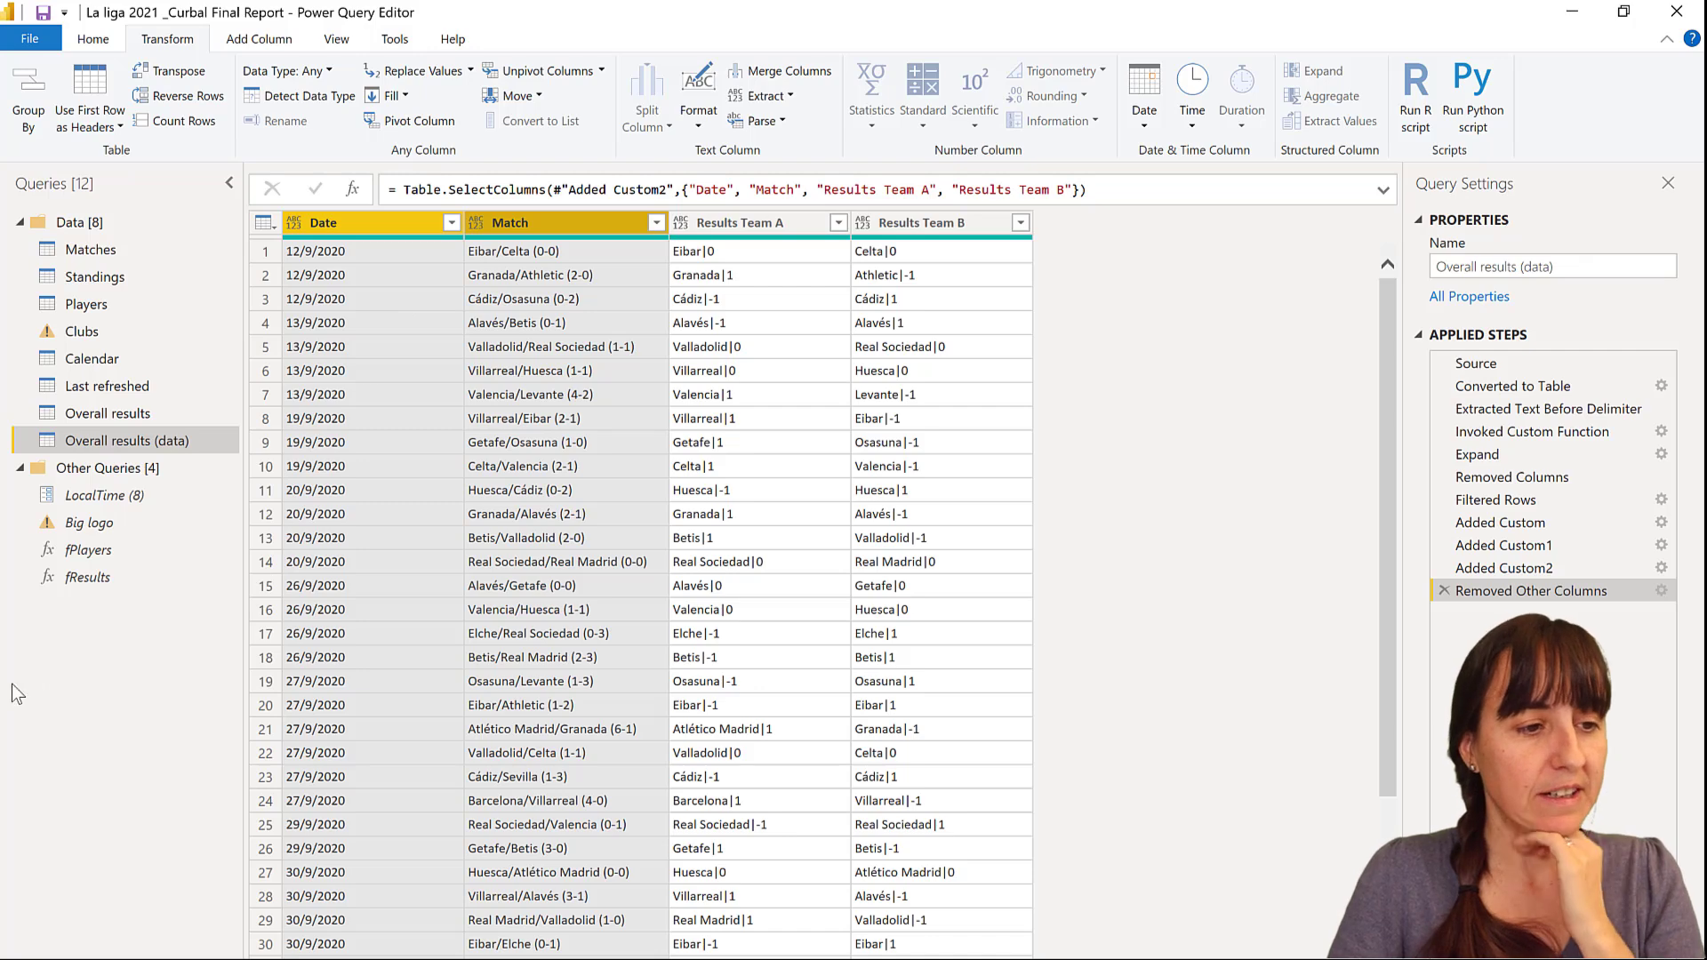
{"action": "left_click", "coordinate": [601, 71]}
{"action": "left_click", "coordinate": [497, 123]}
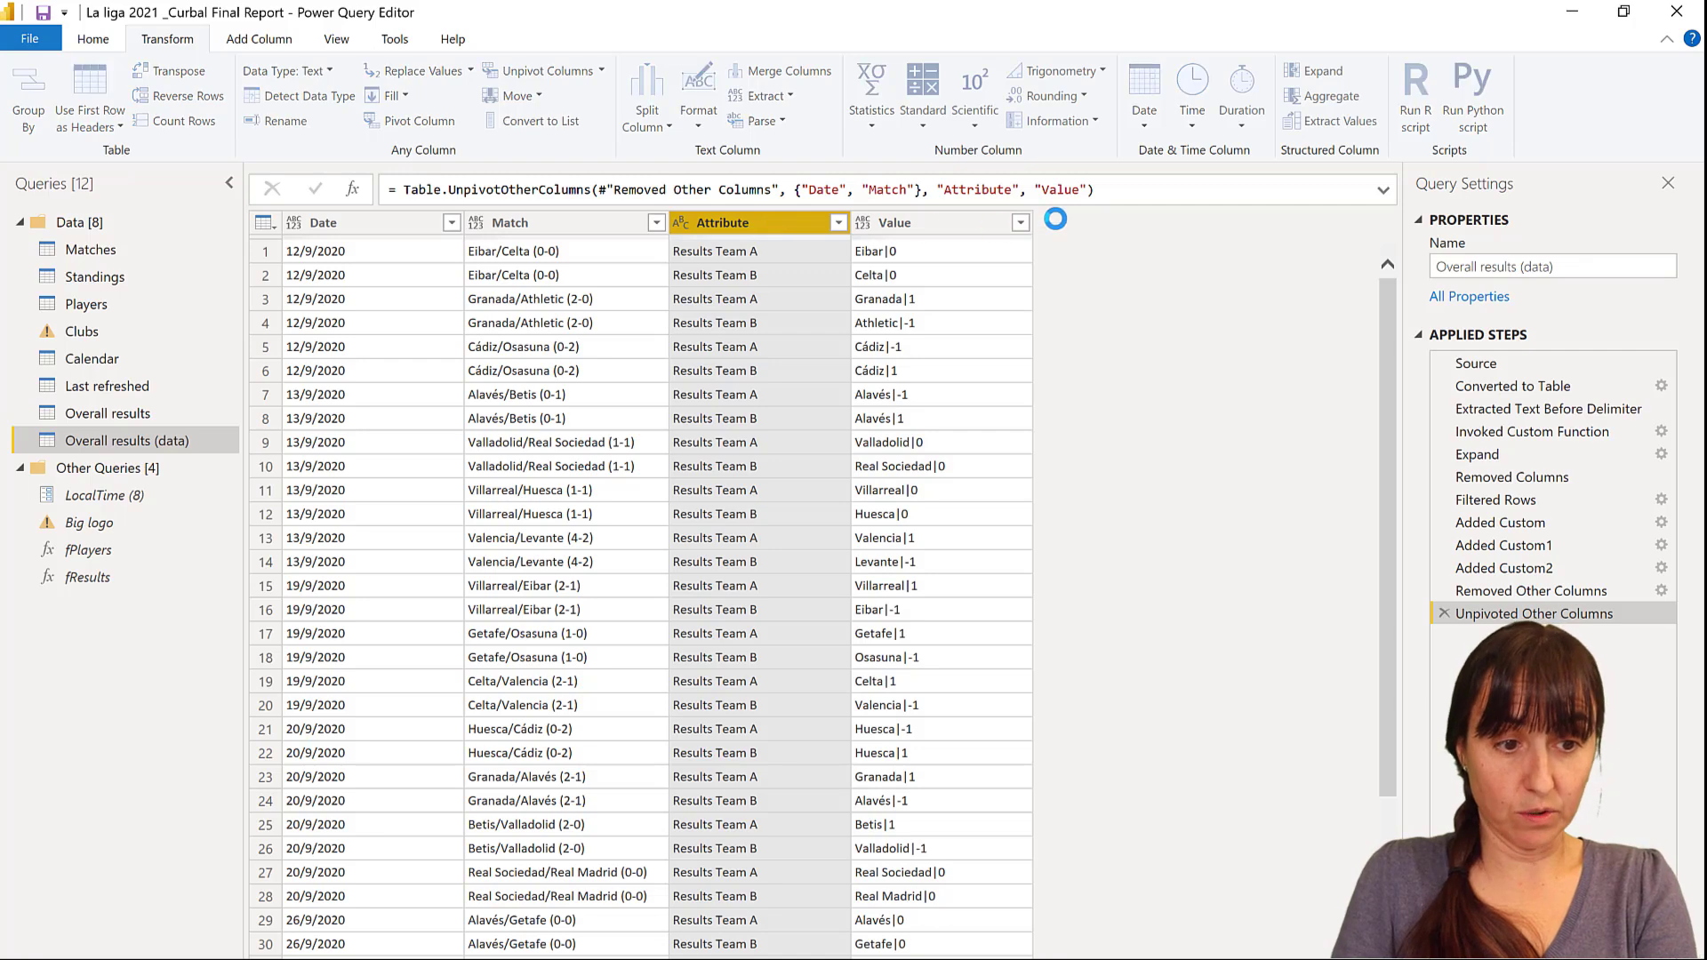
{"action": "key", "text": "Delete"}
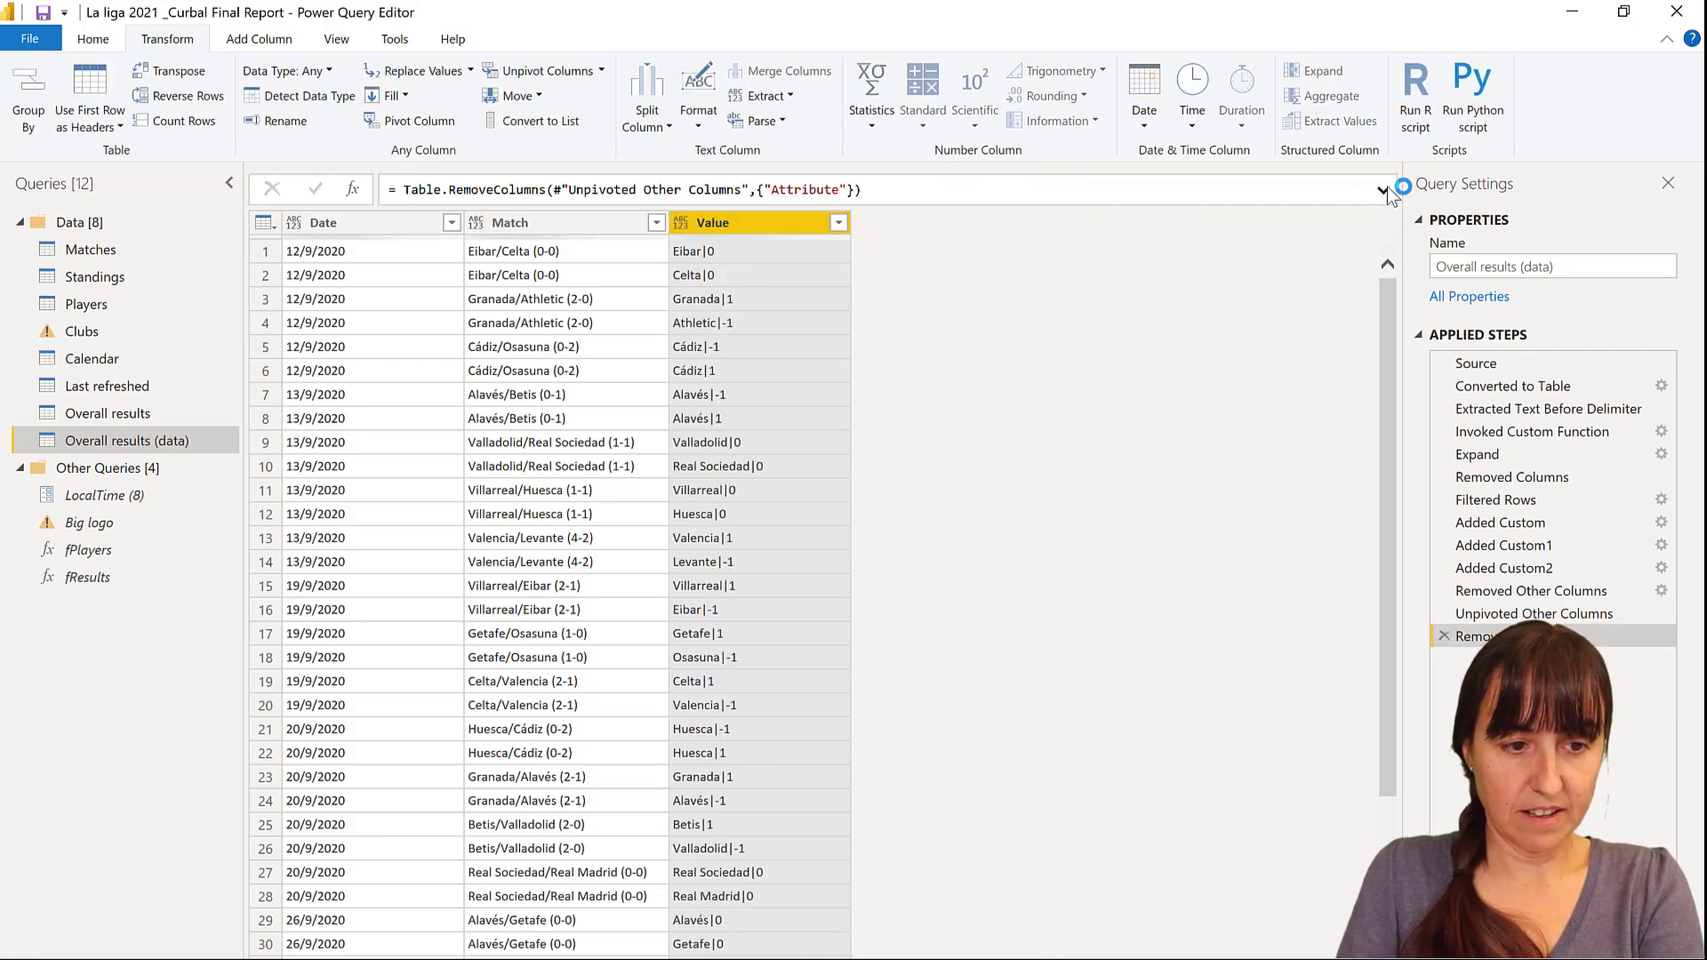
{"action": "left_click", "coordinate": [1384, 190]}
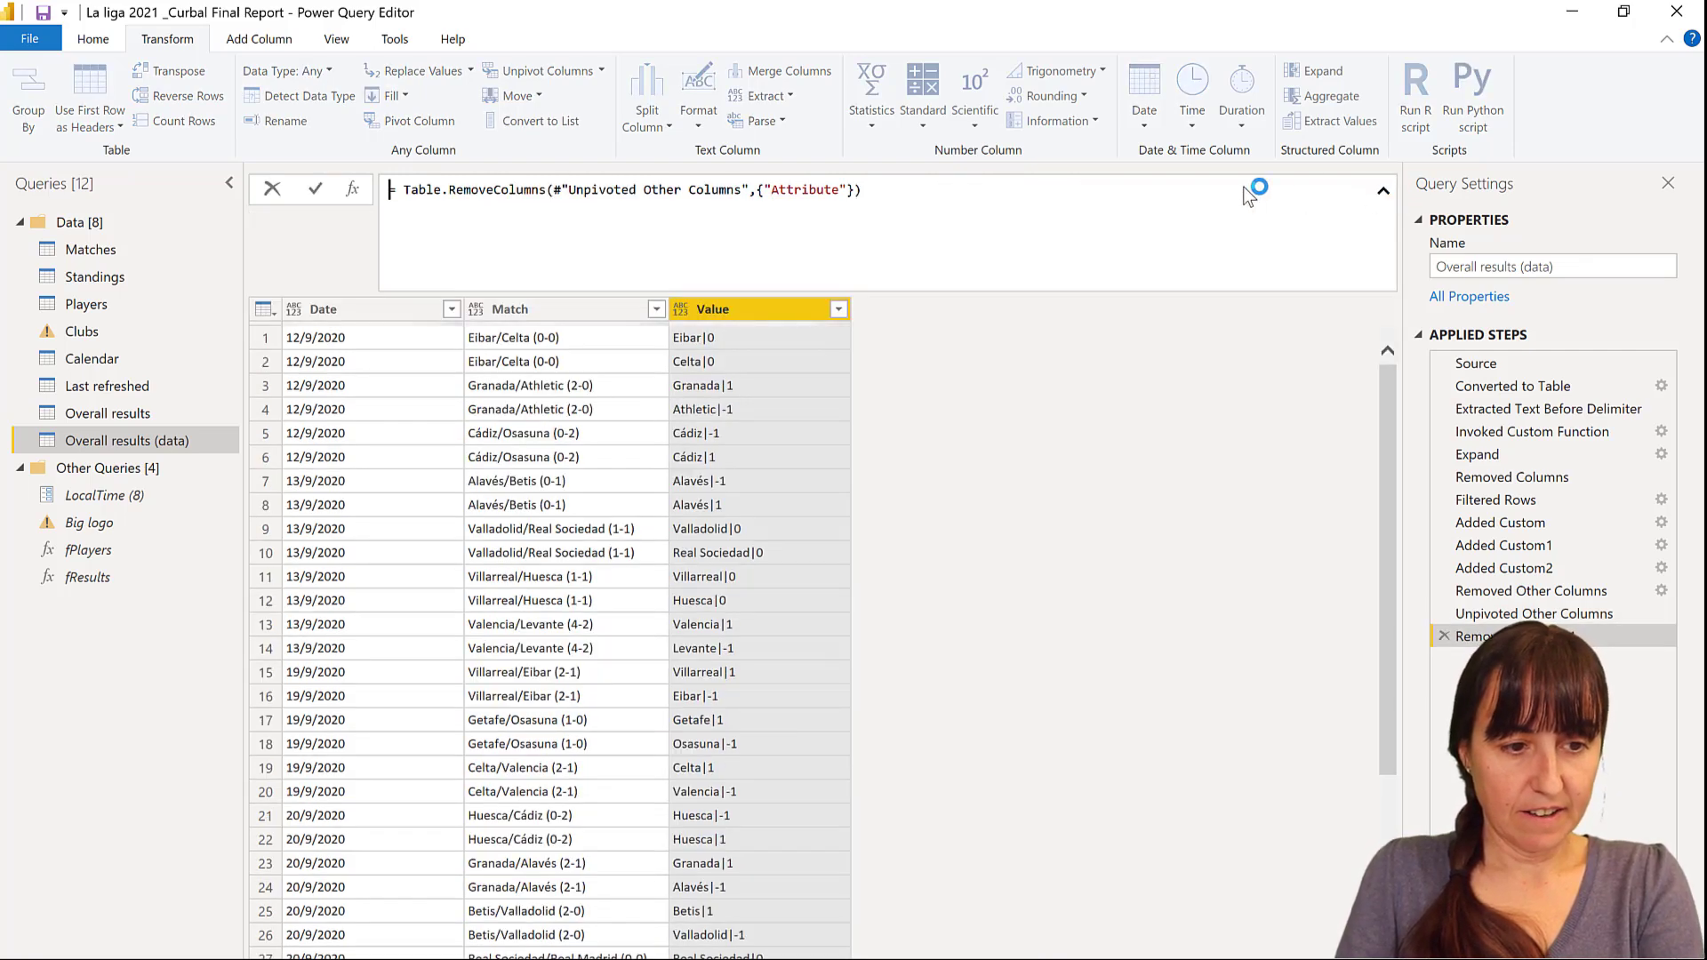
{"action": "left_click", "coordinate": [1444, 636]}
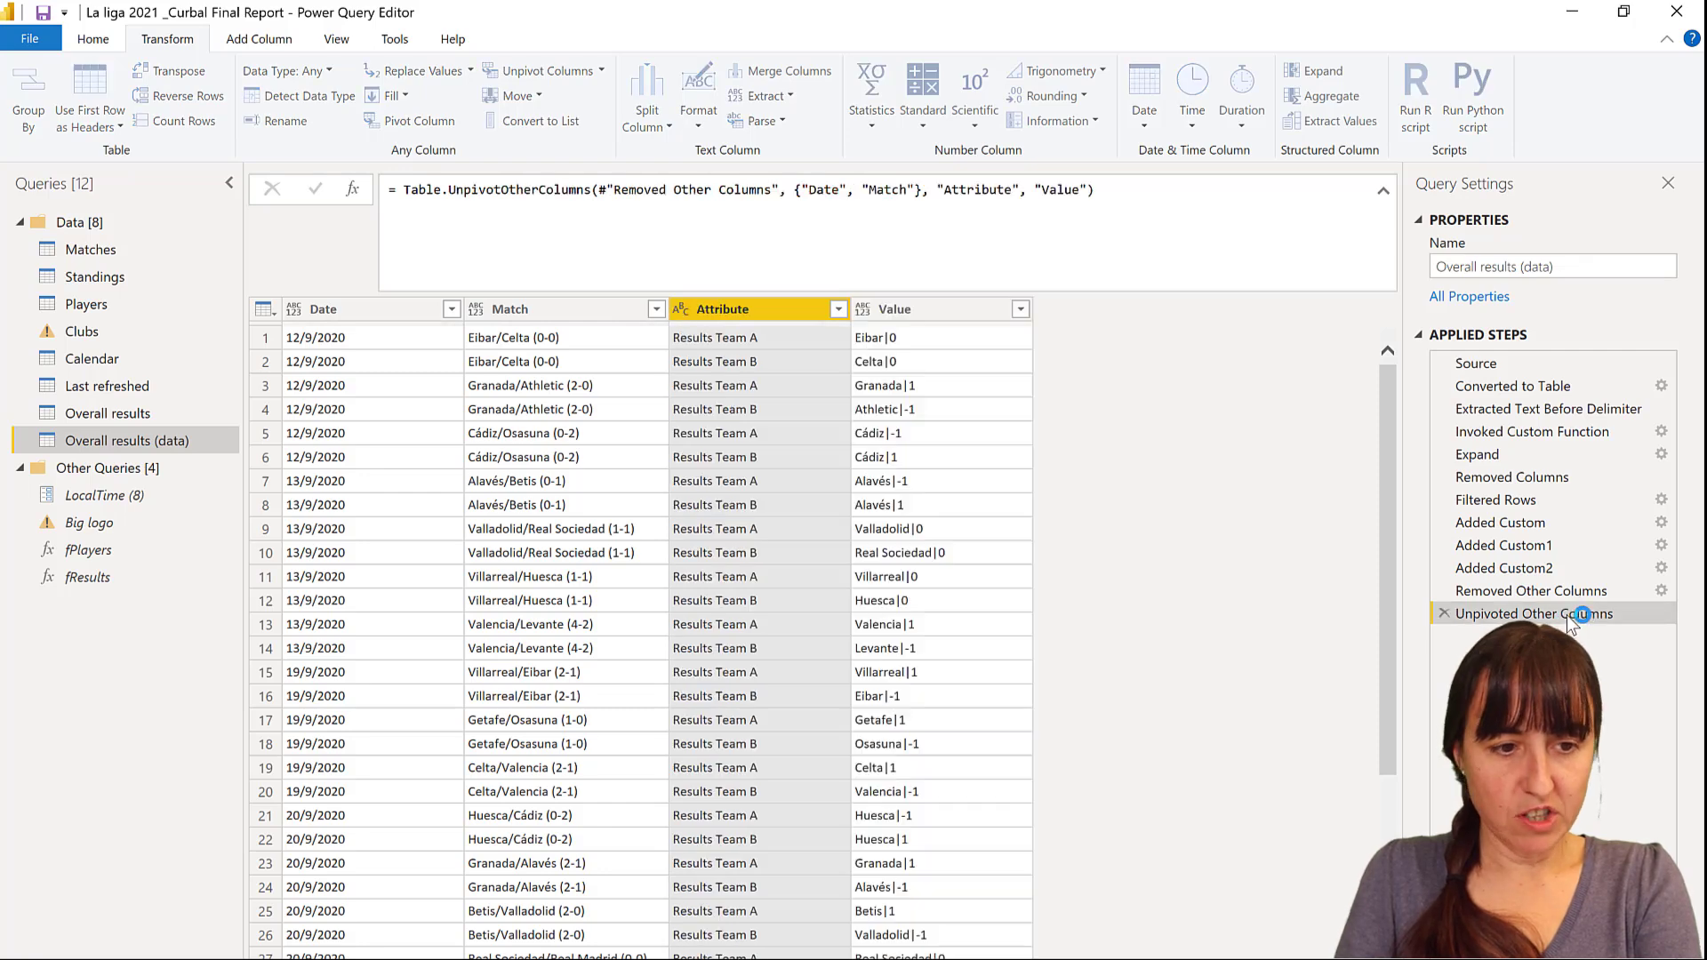
Check the Attribute and Value column names in the unpivot formula, and remove the Attribute column.
{"action": "double_click", "coordinate": [978, 190]}
{"action": "double_click", "coordinate": [1068, 190]}
{"action": "left_click", "coordinate": [1157, 500]}
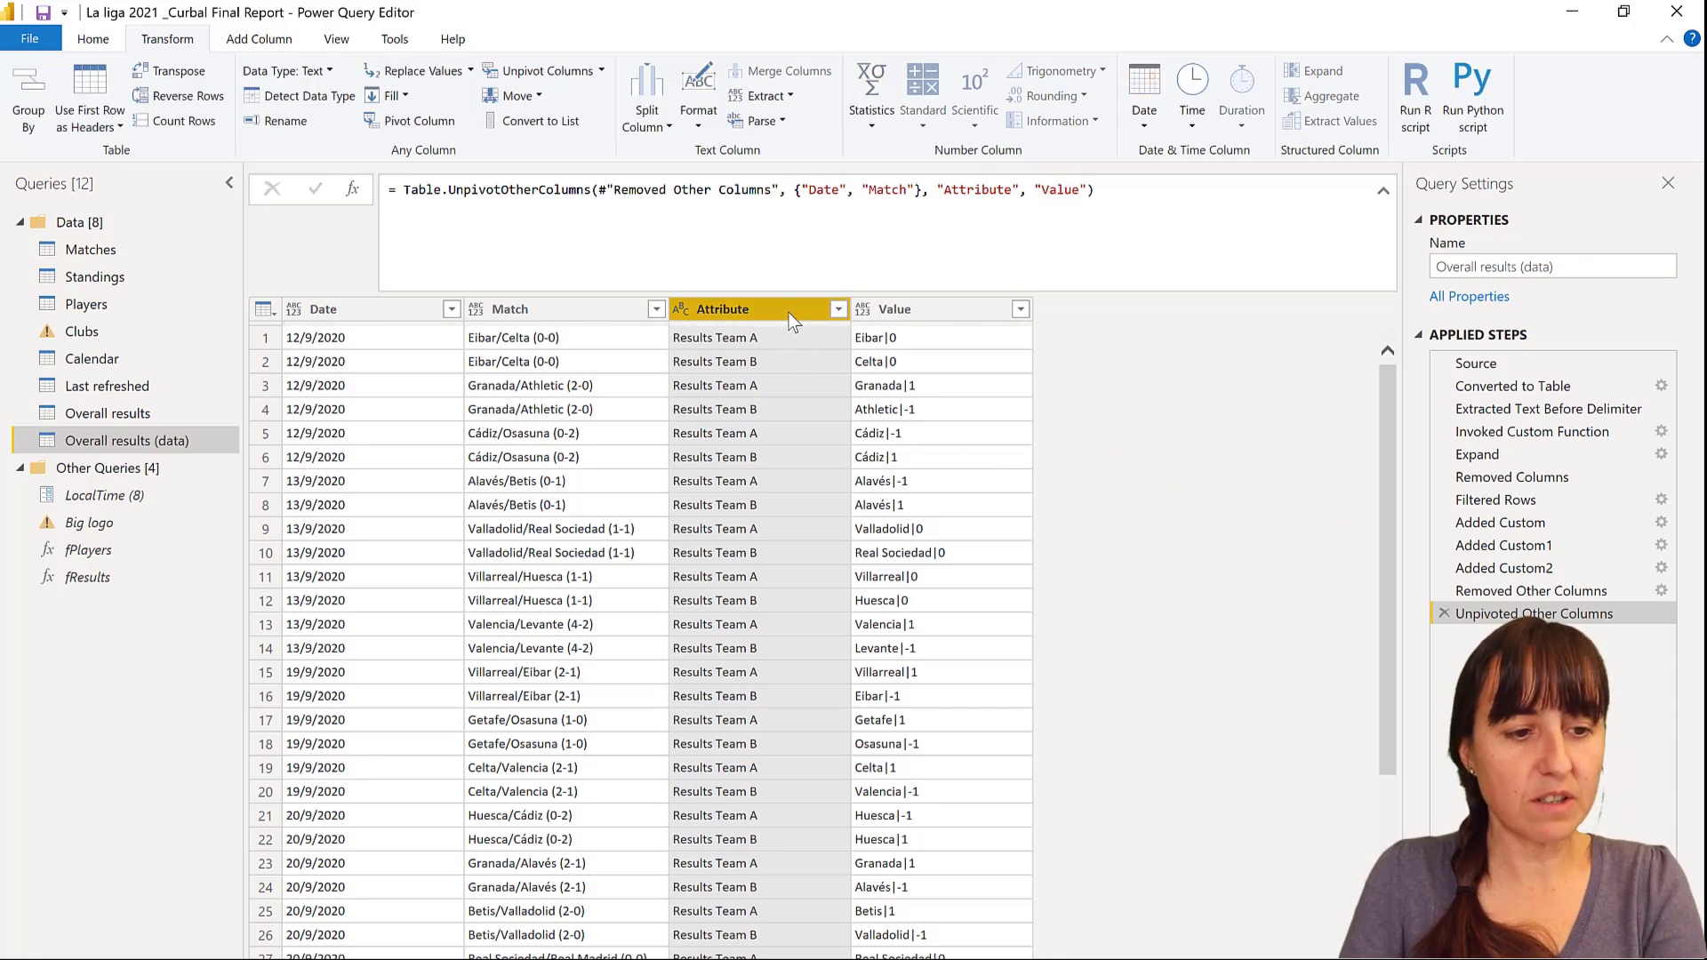
{"action": "key", "text": "Delete"}
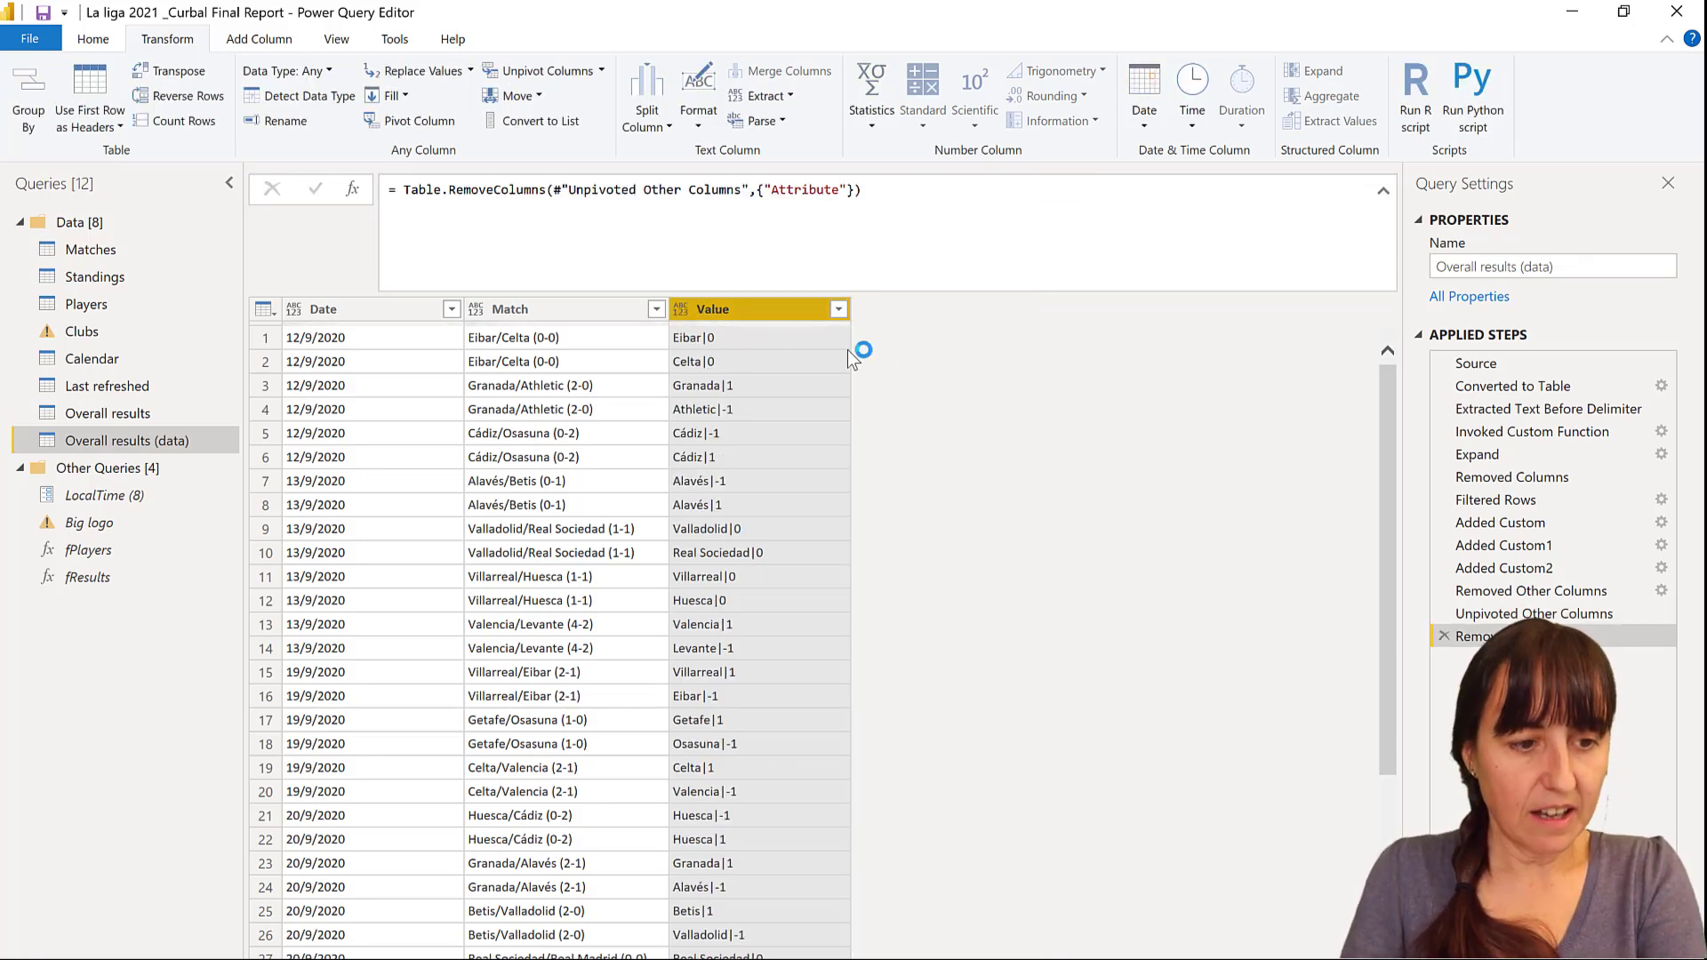
Split the Value column by the custom delimiter "|" at the left-most delimiter.
{"action": "left_click", "coordinate": [93, 39]}
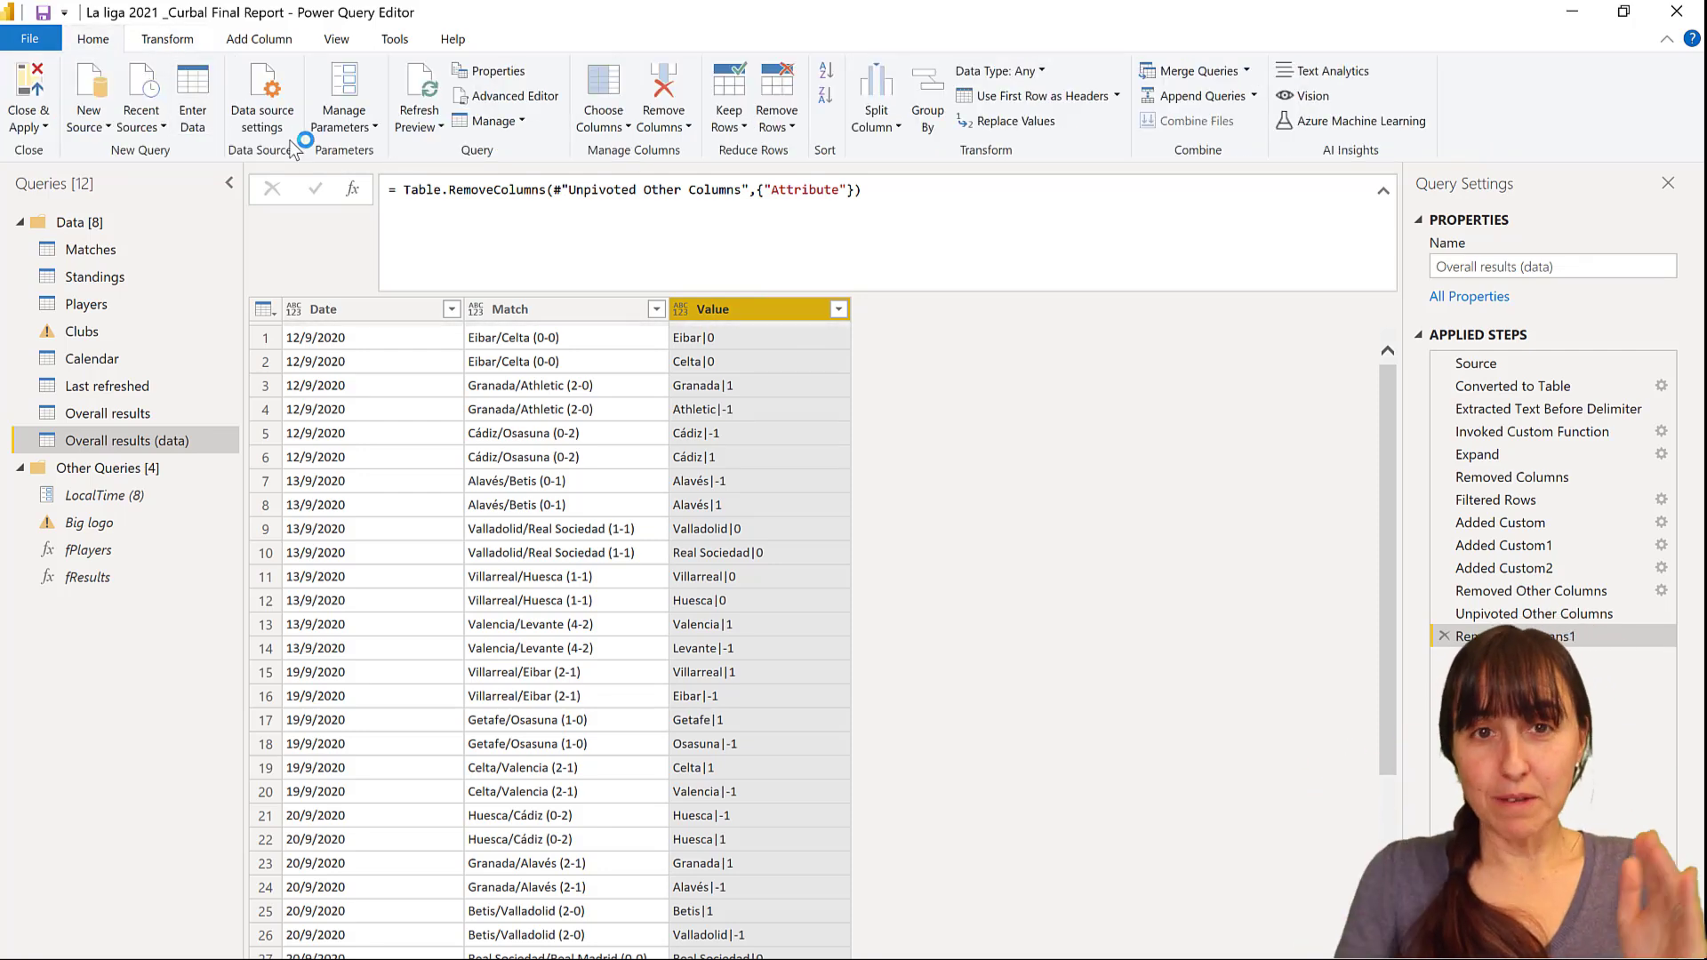
{"action": "left_click", "coordinate": [880, 127]}
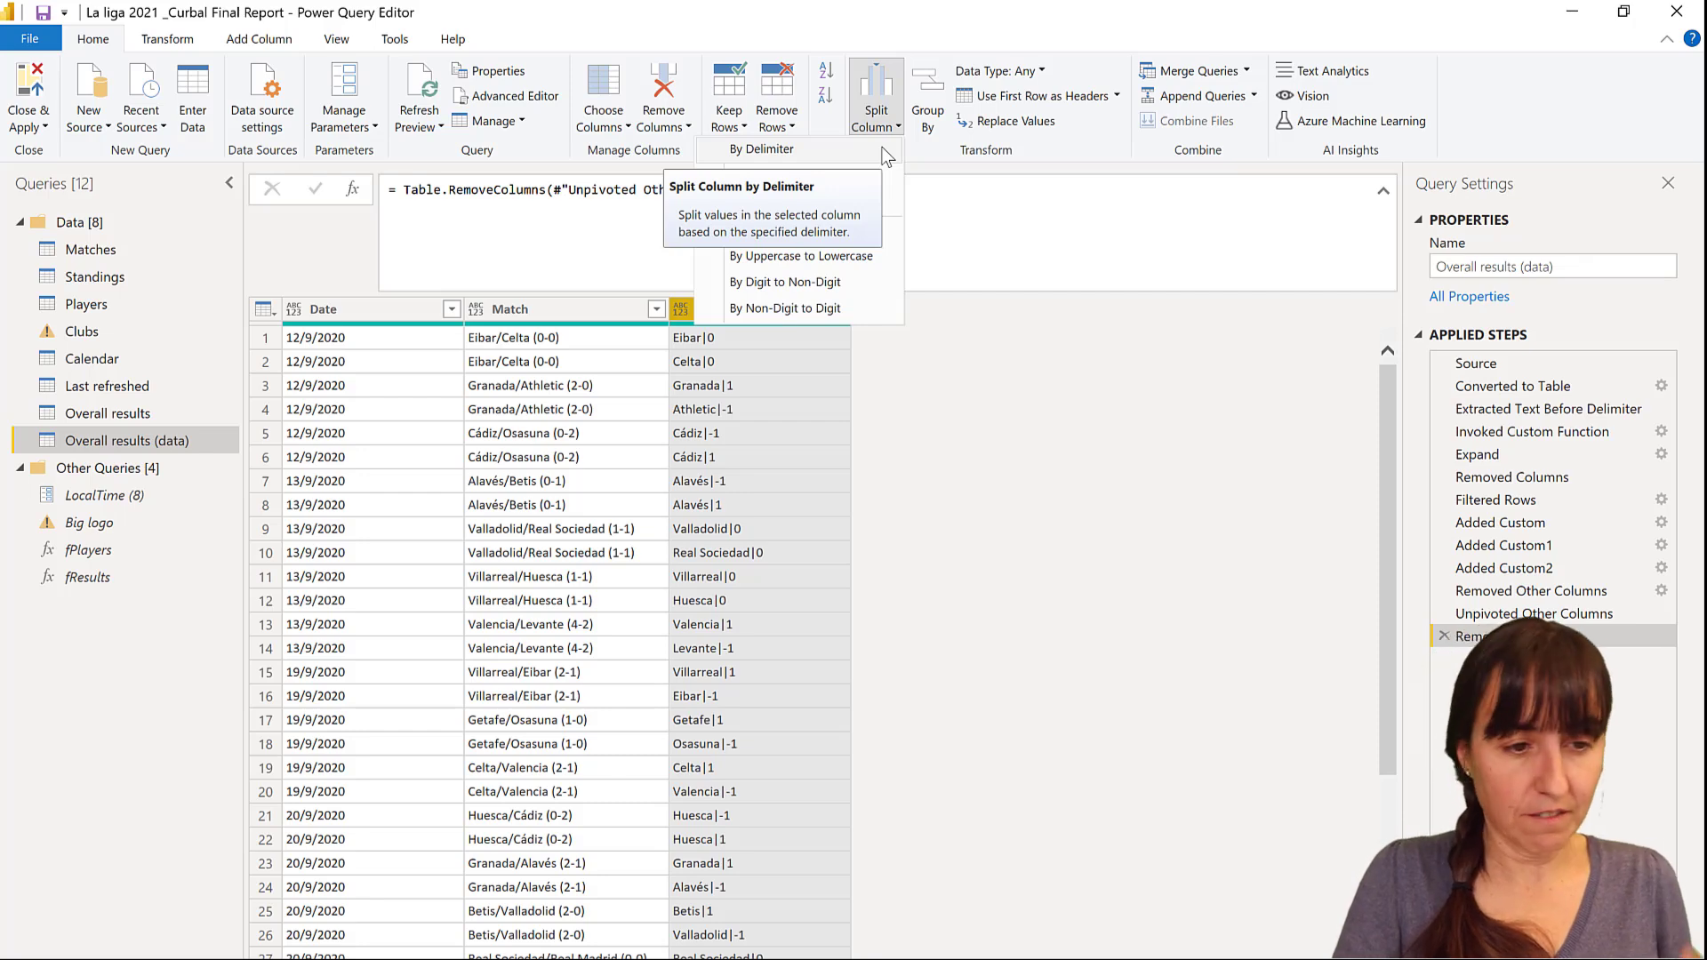
{"action": "left_click", "coordinate": [824, 153]}
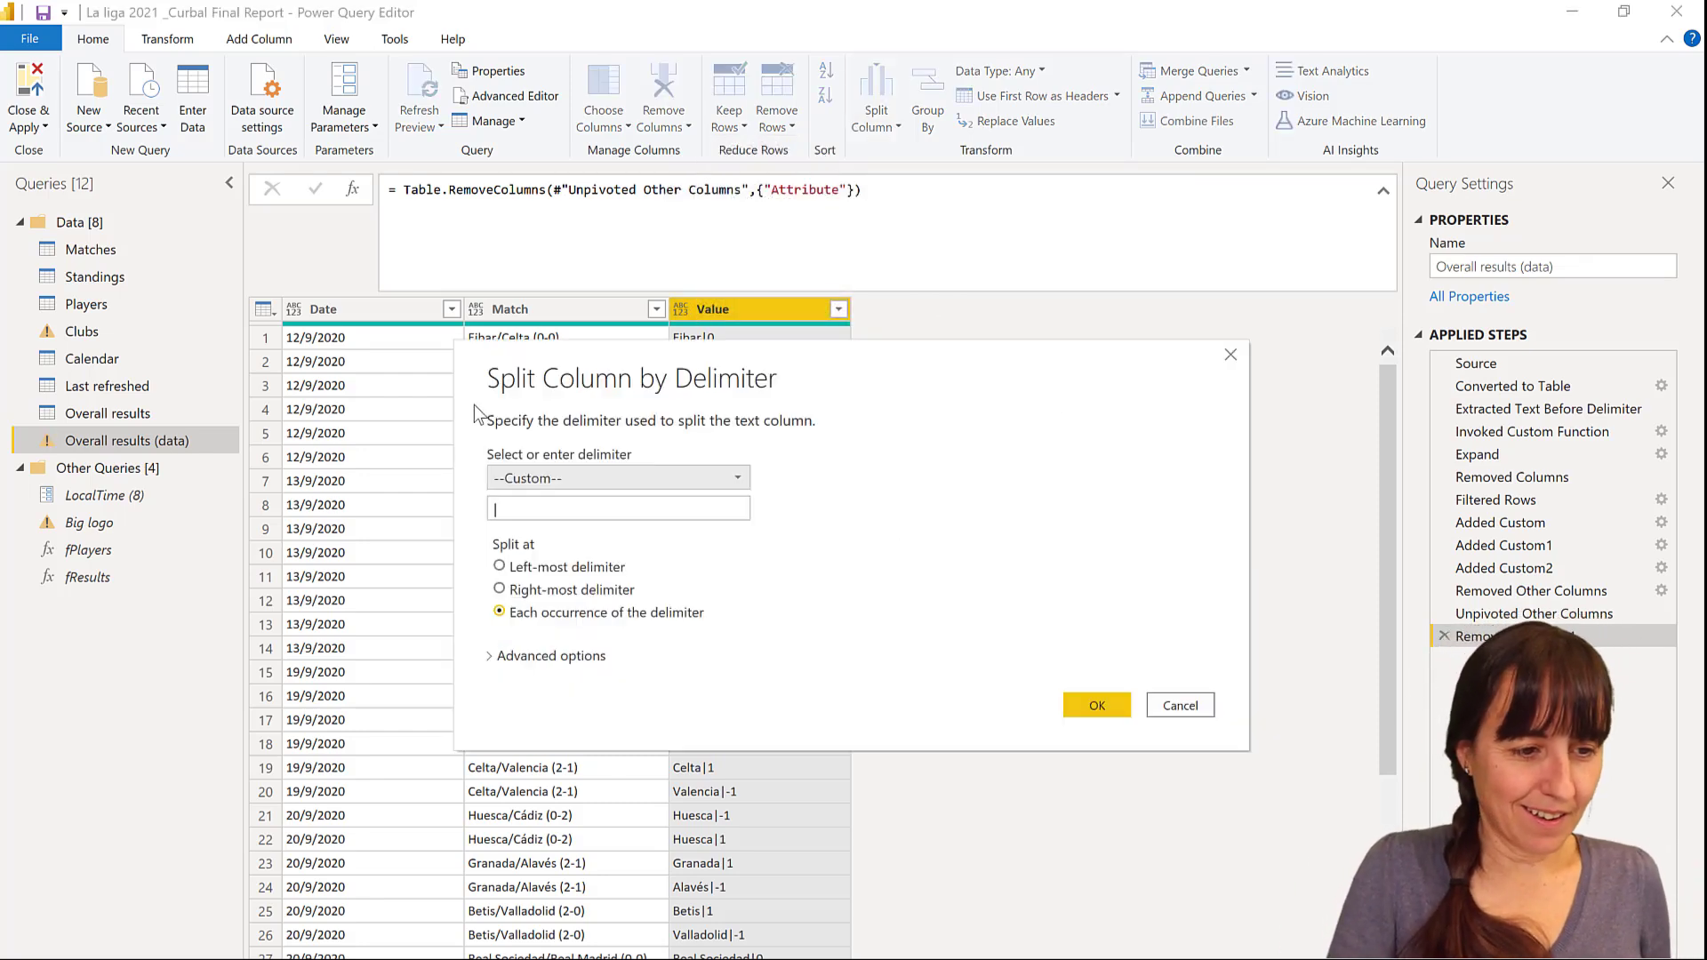
{"action": "left_click", "coordinate": [551, 567]}
{"action": "left_click", "coordinate": [1102, 704]}
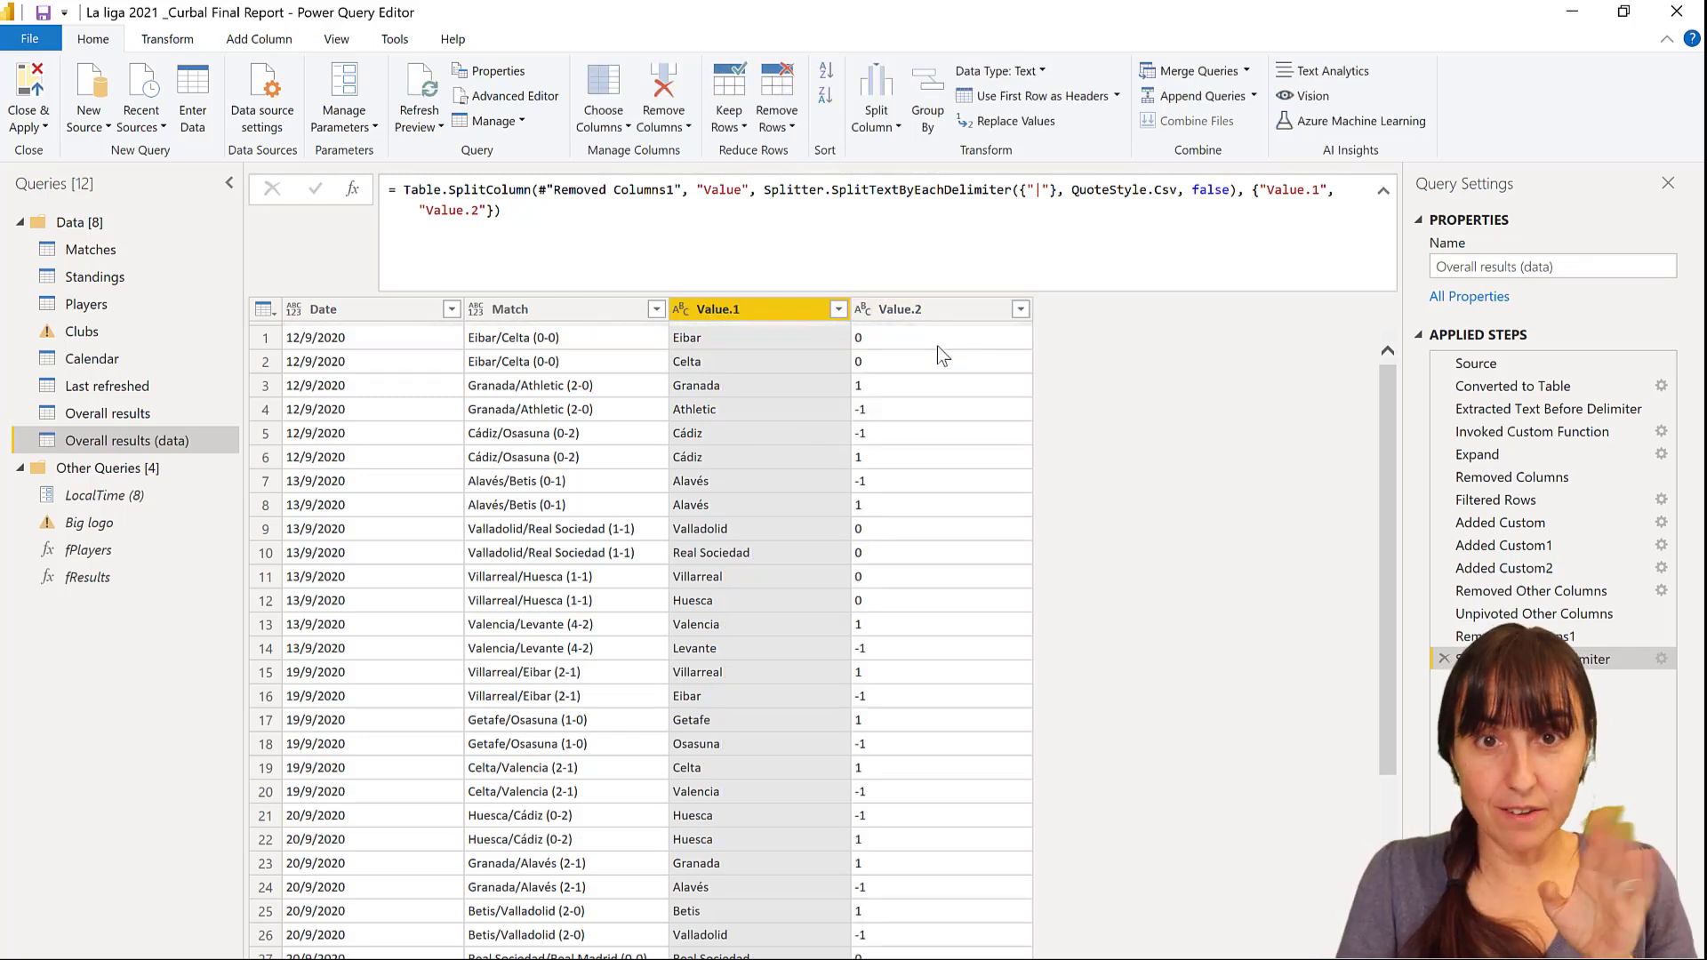
Rename the two split columns to Team and Result directly in the split column formula.
{"action": "double_click", "coordinate": [1268, 192]}
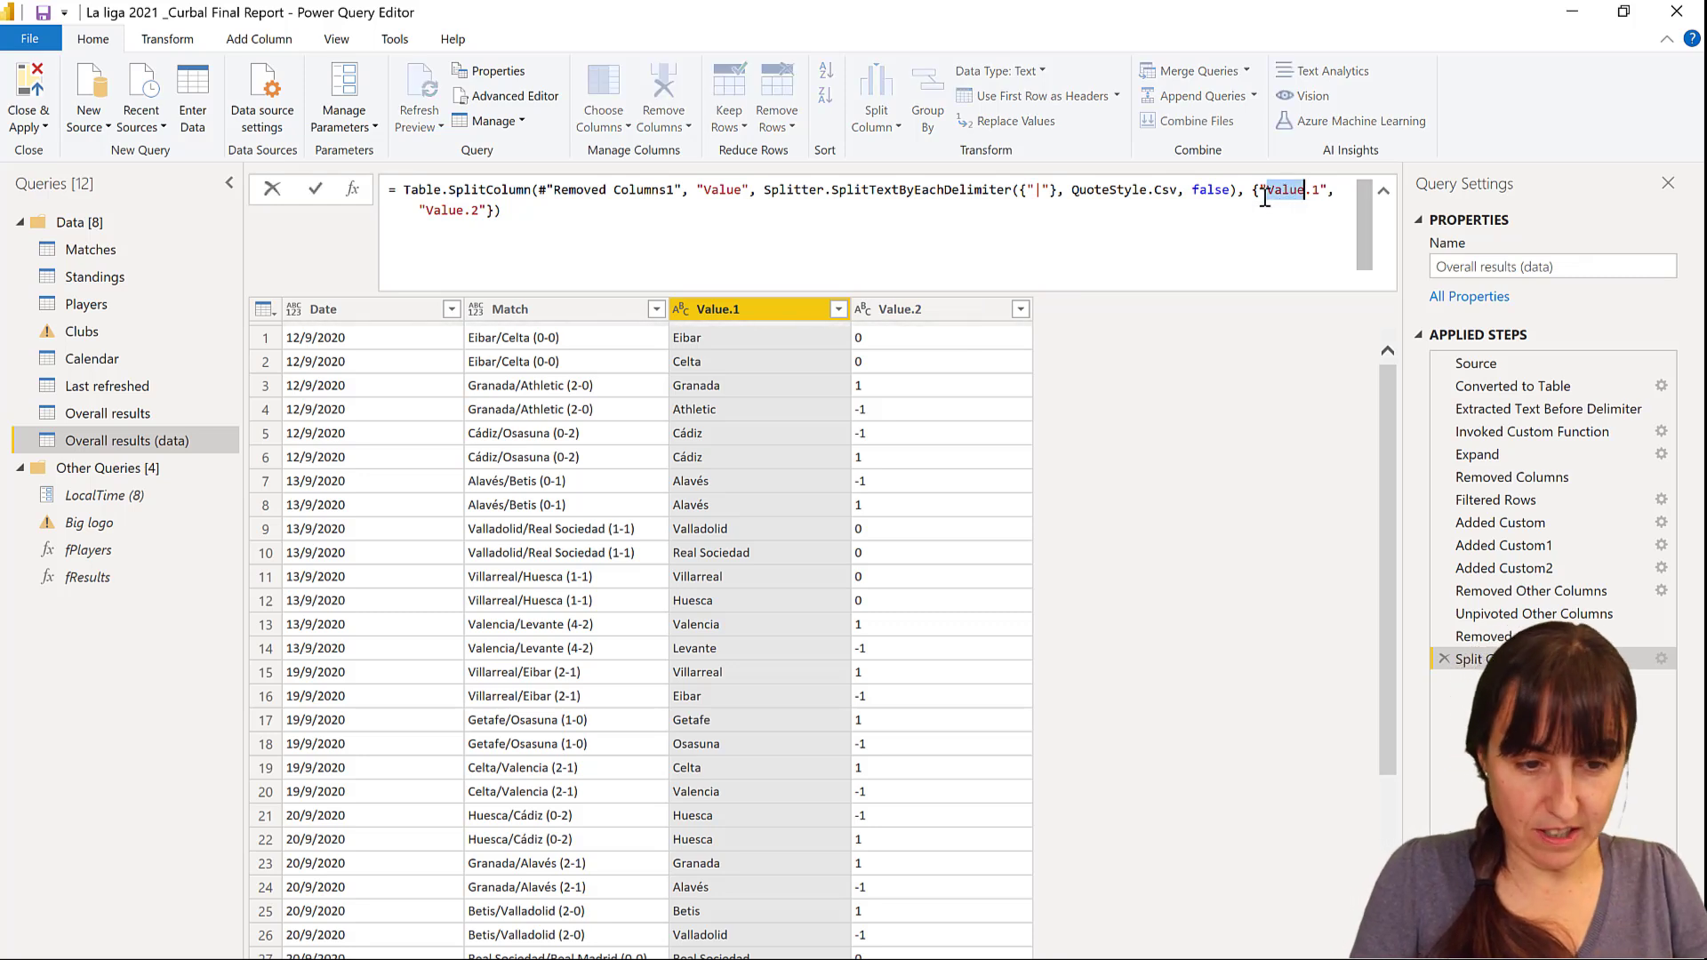
{"action": "type", "text": "Team"}
{"action": "key", "text": "Delete"}
{"action": "key", "text": "Delete"}
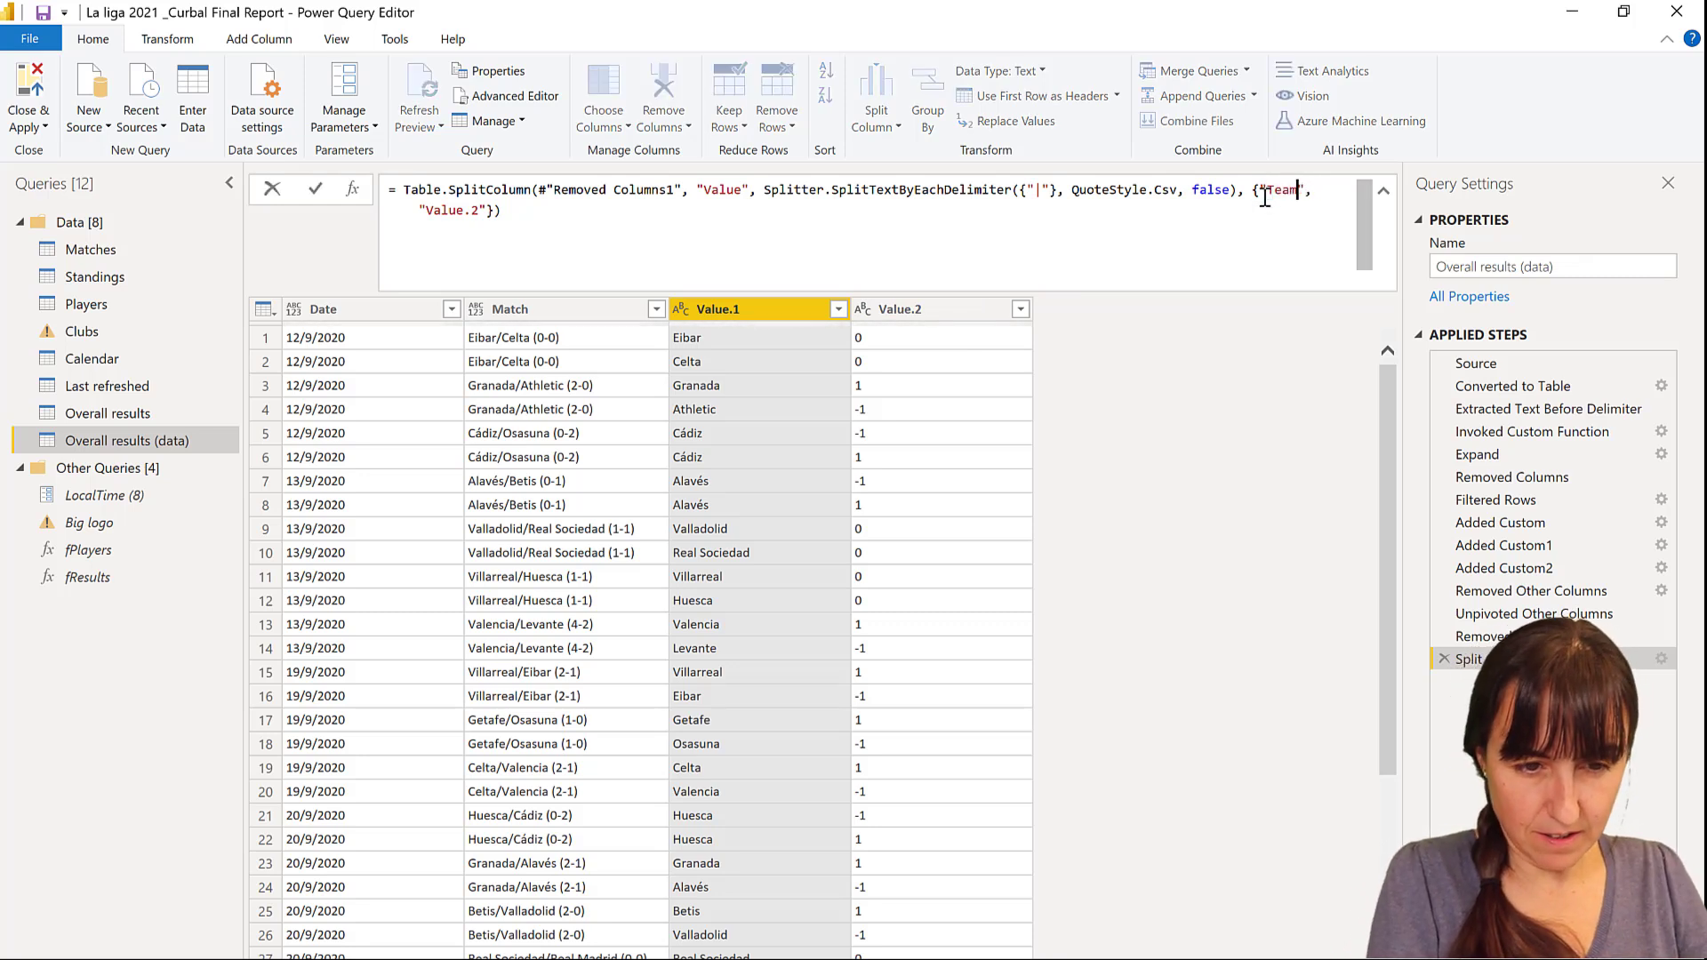
{"action": "double_click", "coordinate": [456, 213]}
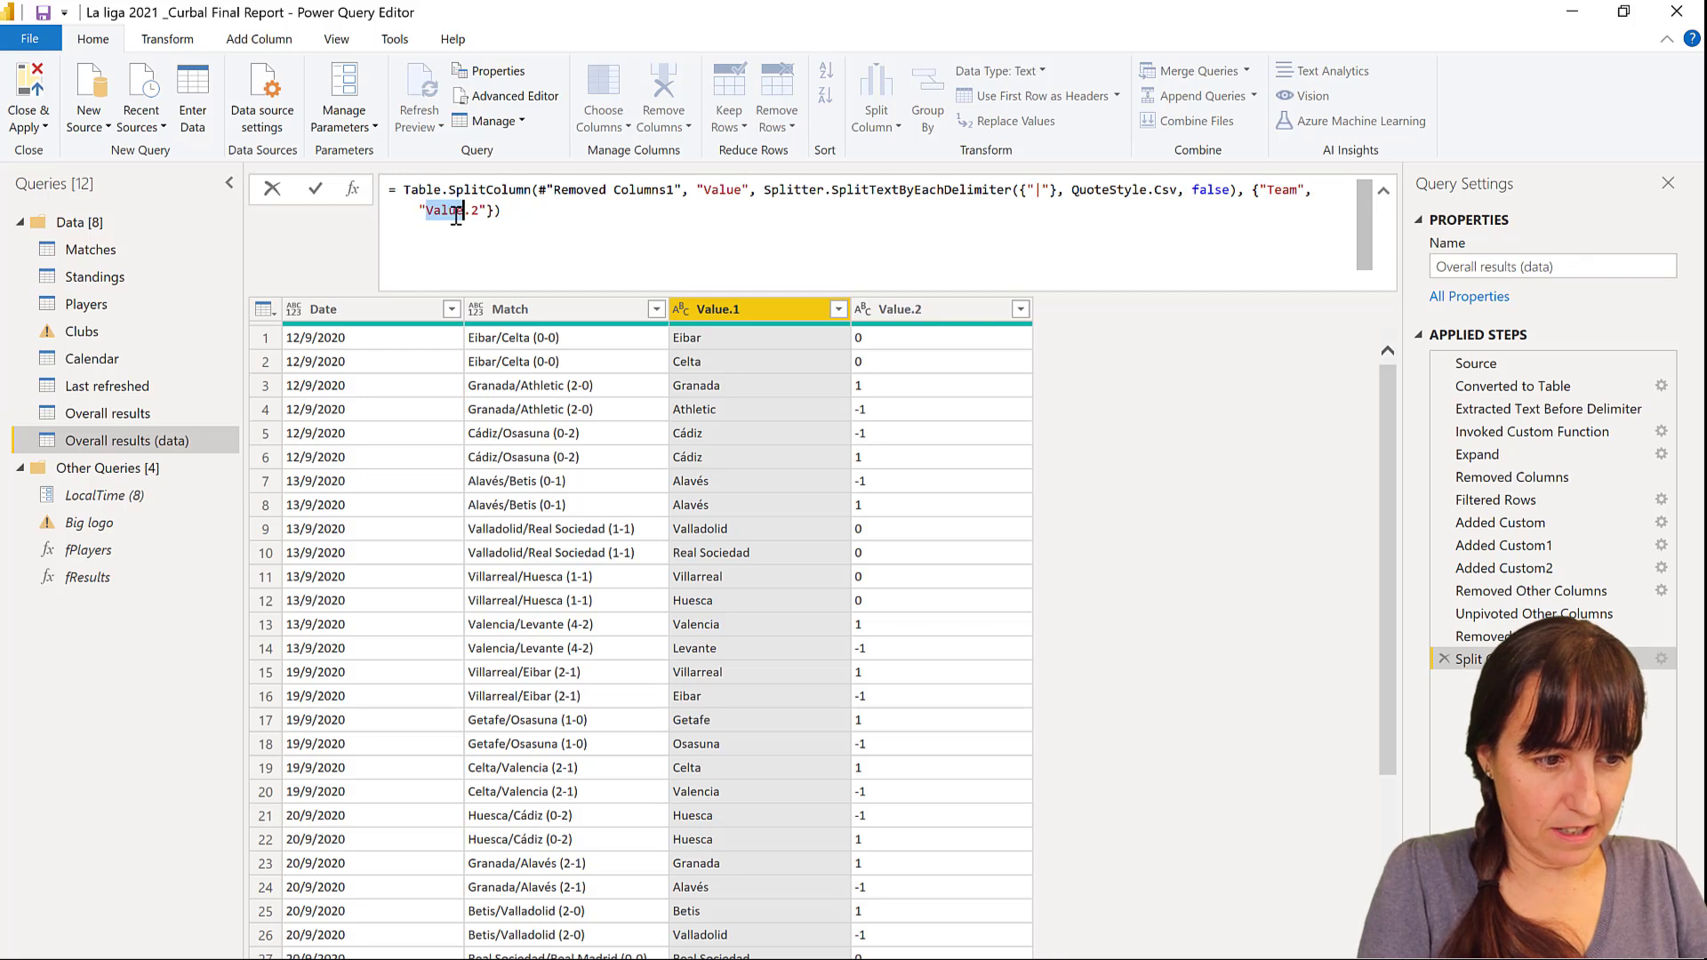
{"action": "type", "text": "Result"}
{"action": "key", "text": "Delete"}
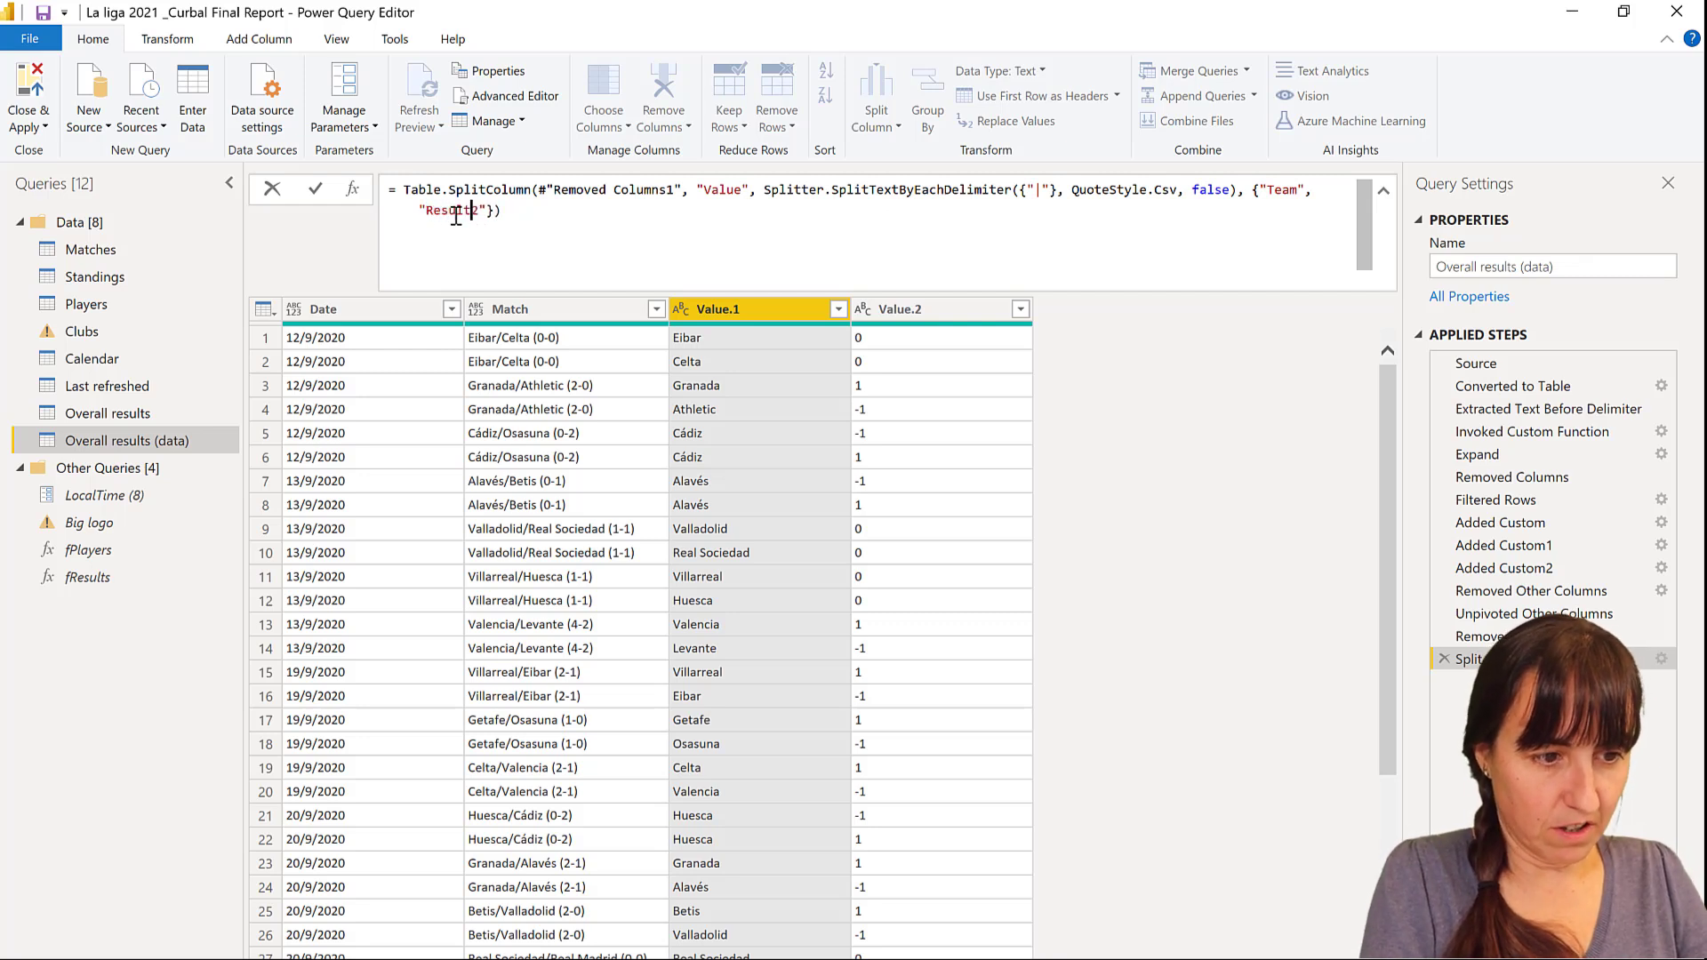
{"action": "key", "text": "Return"}
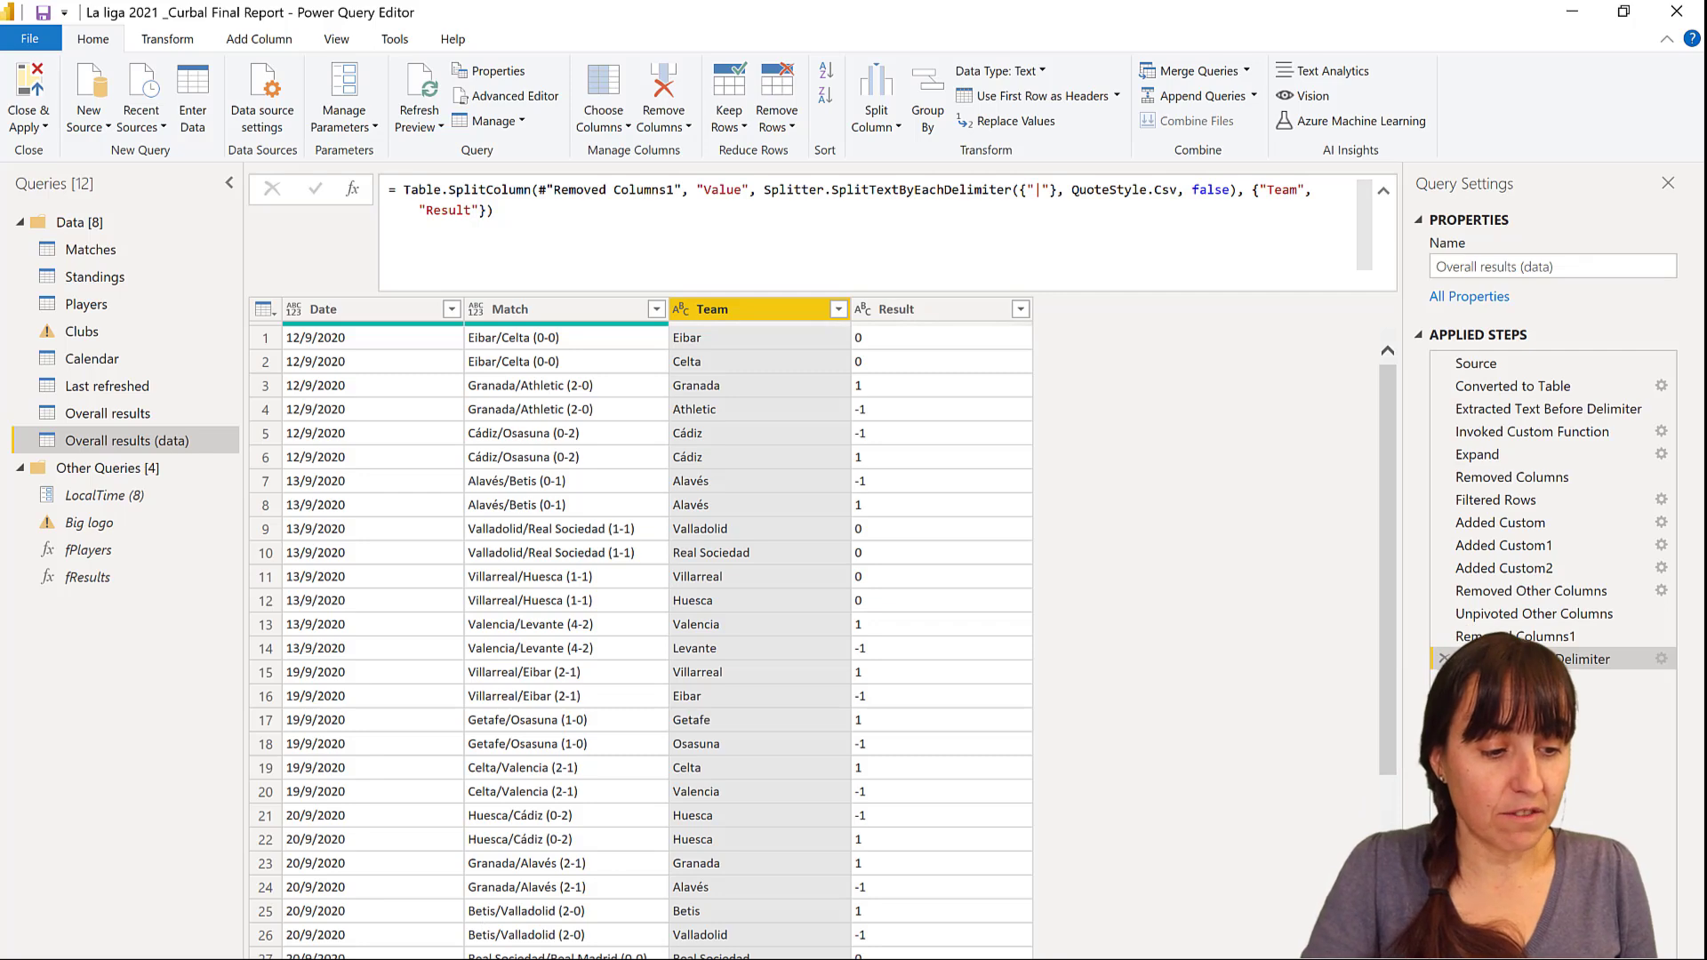
Switch to the Power BI Desktop report to examine the Match Results matrix, and return to the Power Query Editor.
{"action": "left_click", "coordinate": [305, 959]}
{"action": "left_click", "coordinate": [183, 933]}
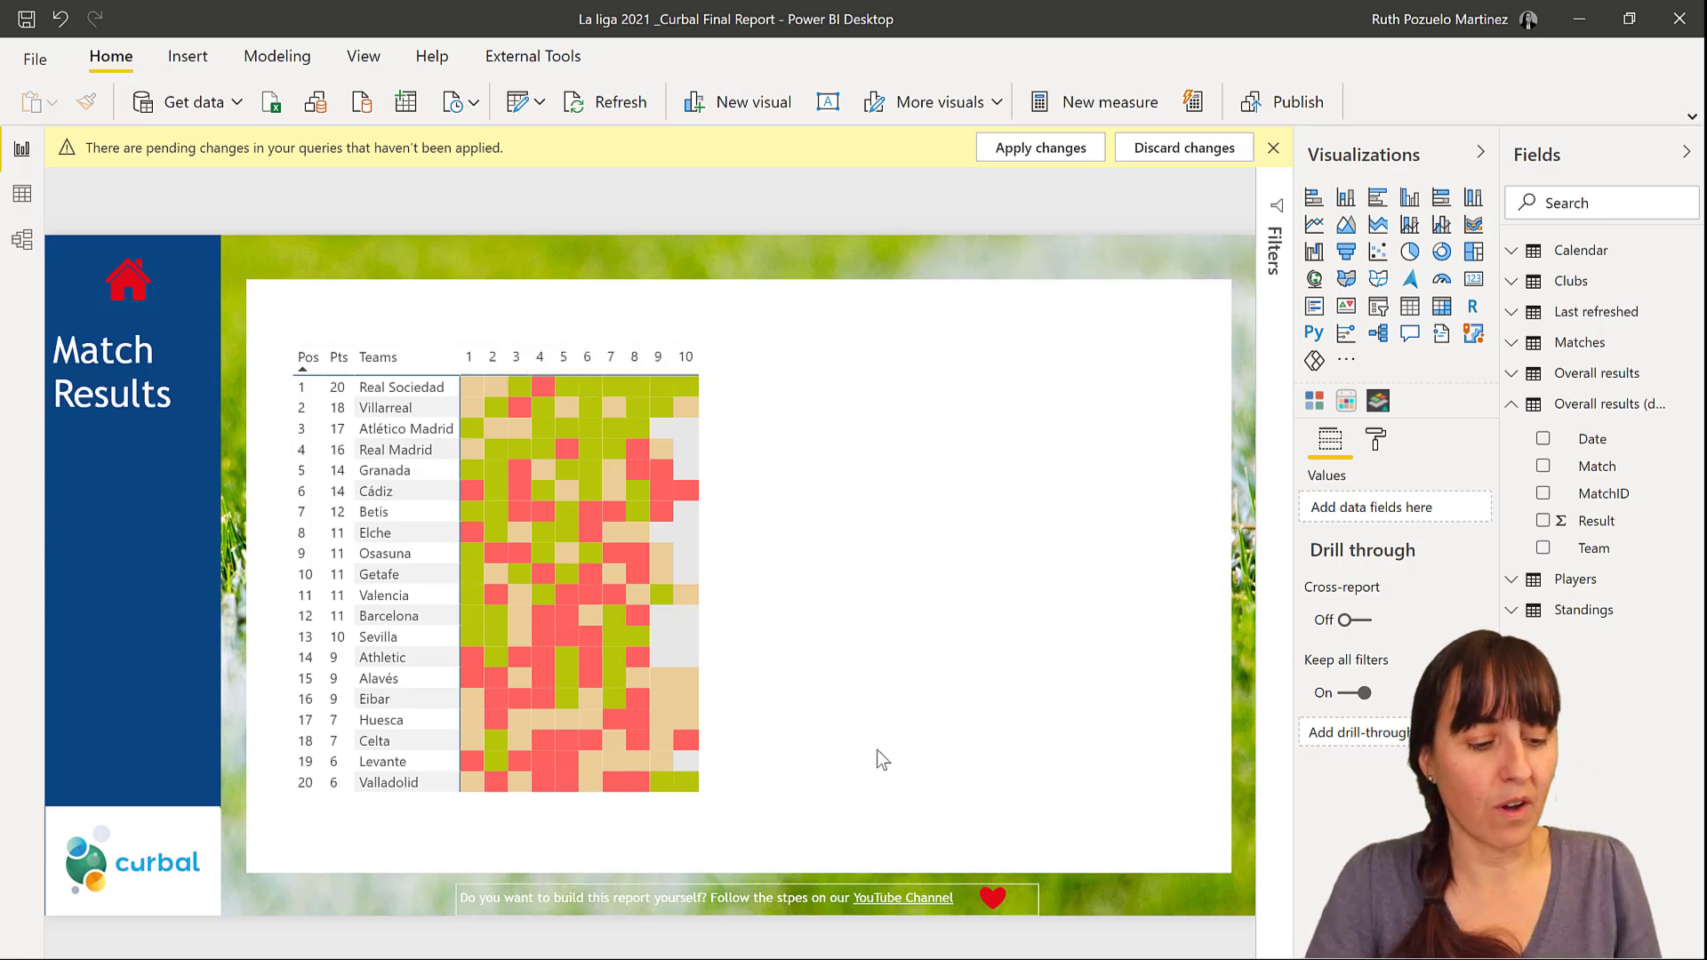
{"action": "mouse_move", "coordinate": [307, 958]}
{"action": "left_click", "coordinate": [429, 947]}
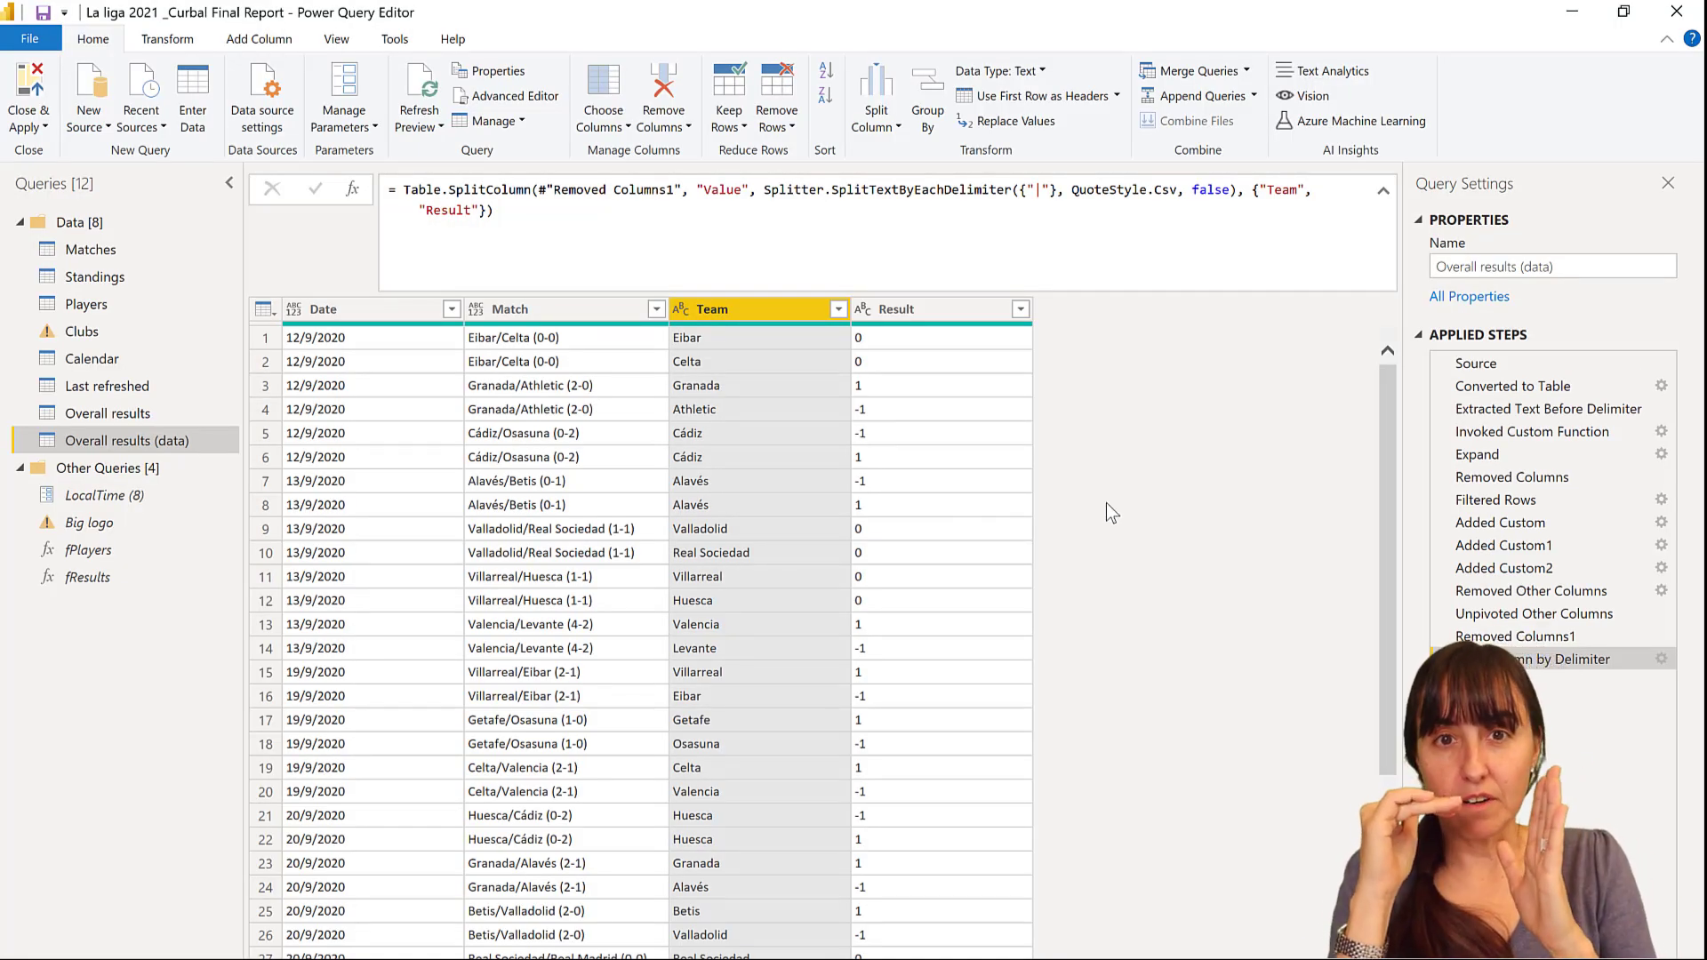
Try to change the Date column to the Date type without a locale, and delete that type change.
{"action": "left_click", "coordinate": [293, 309]}
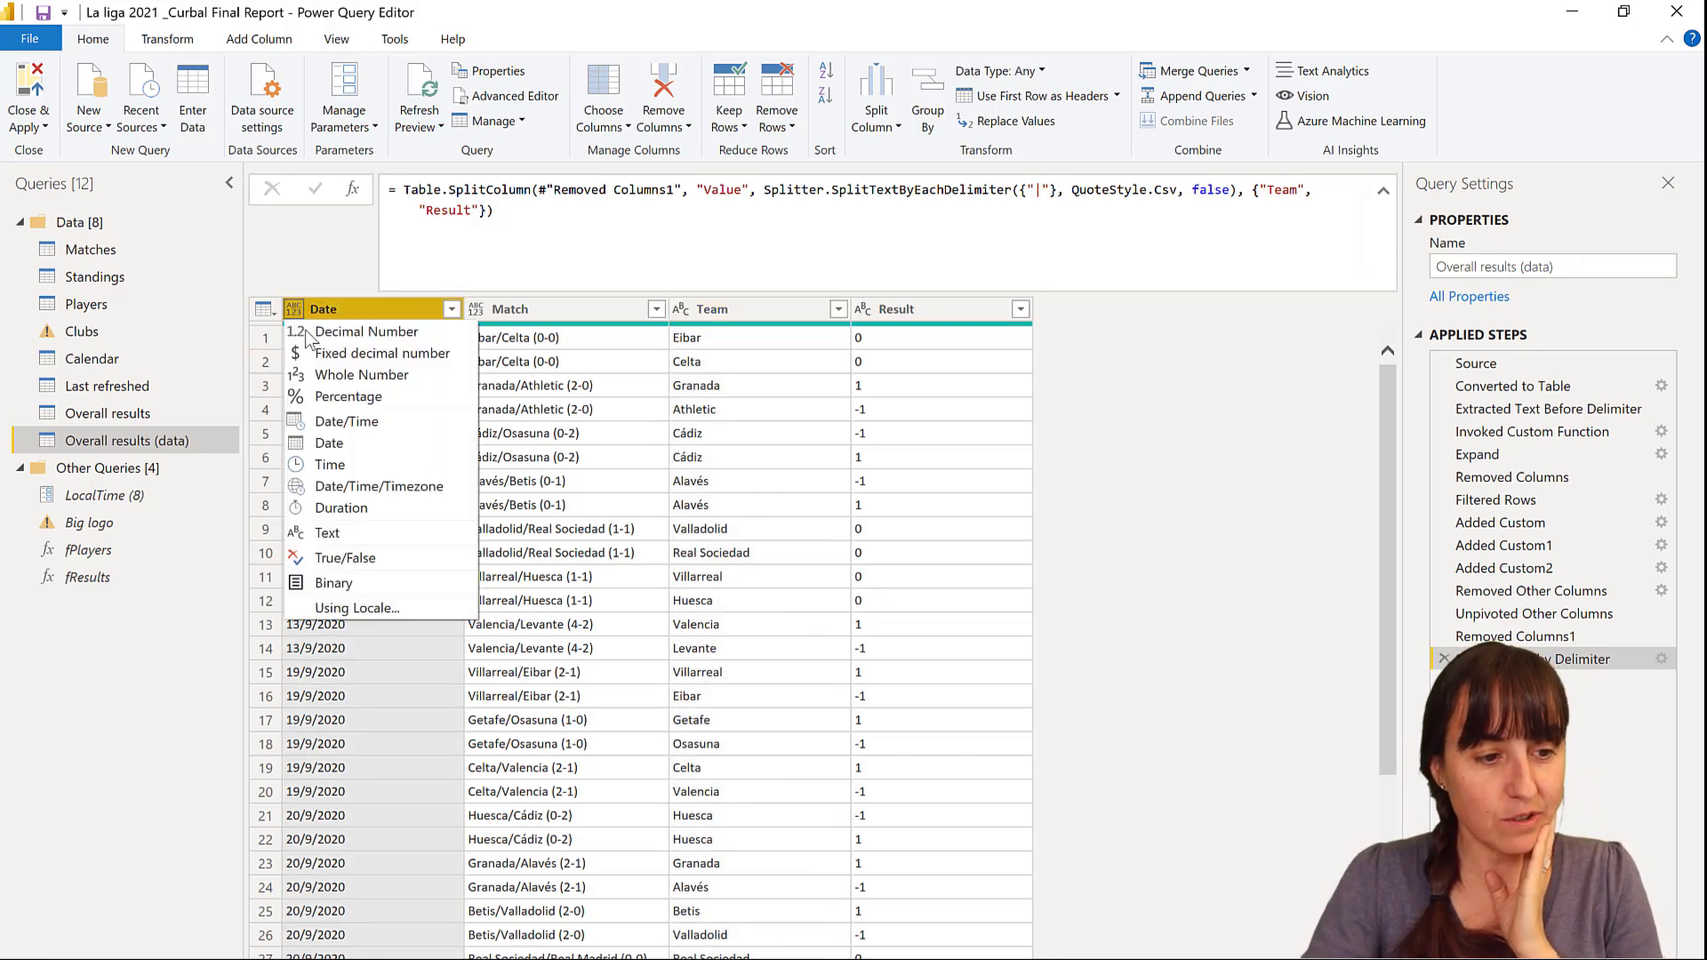
{"action": "left_click", "coordinate": [366, 443]}
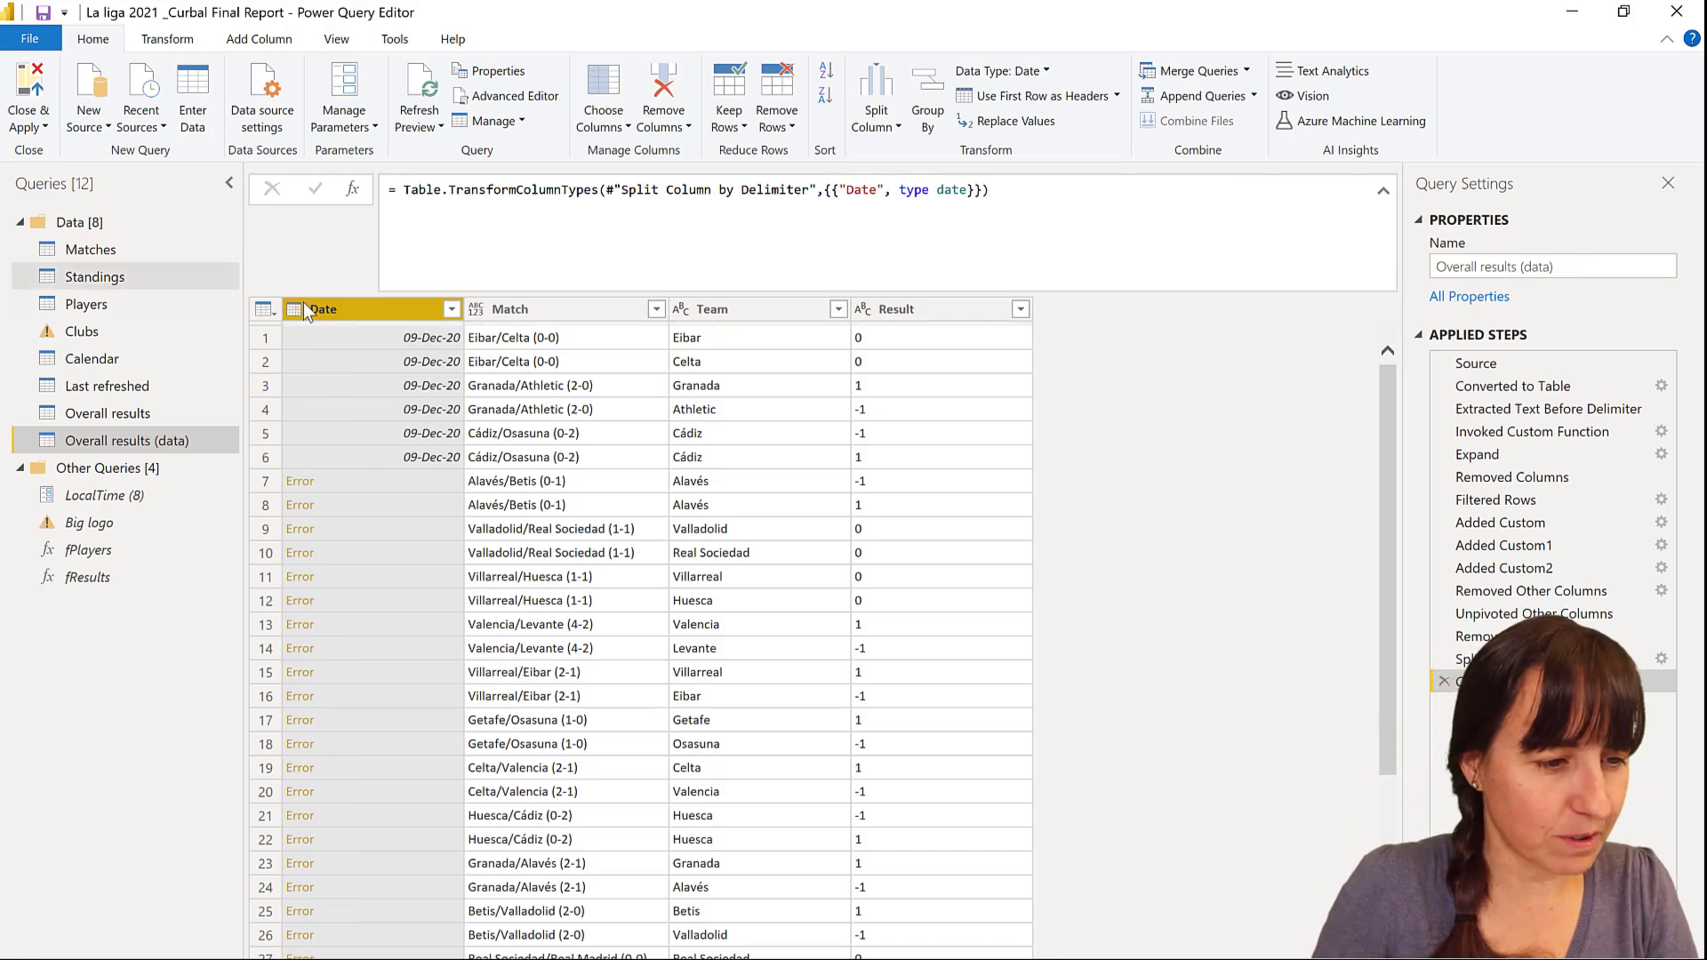
{"action": "left_click", "coordinate": [1444, 683]}
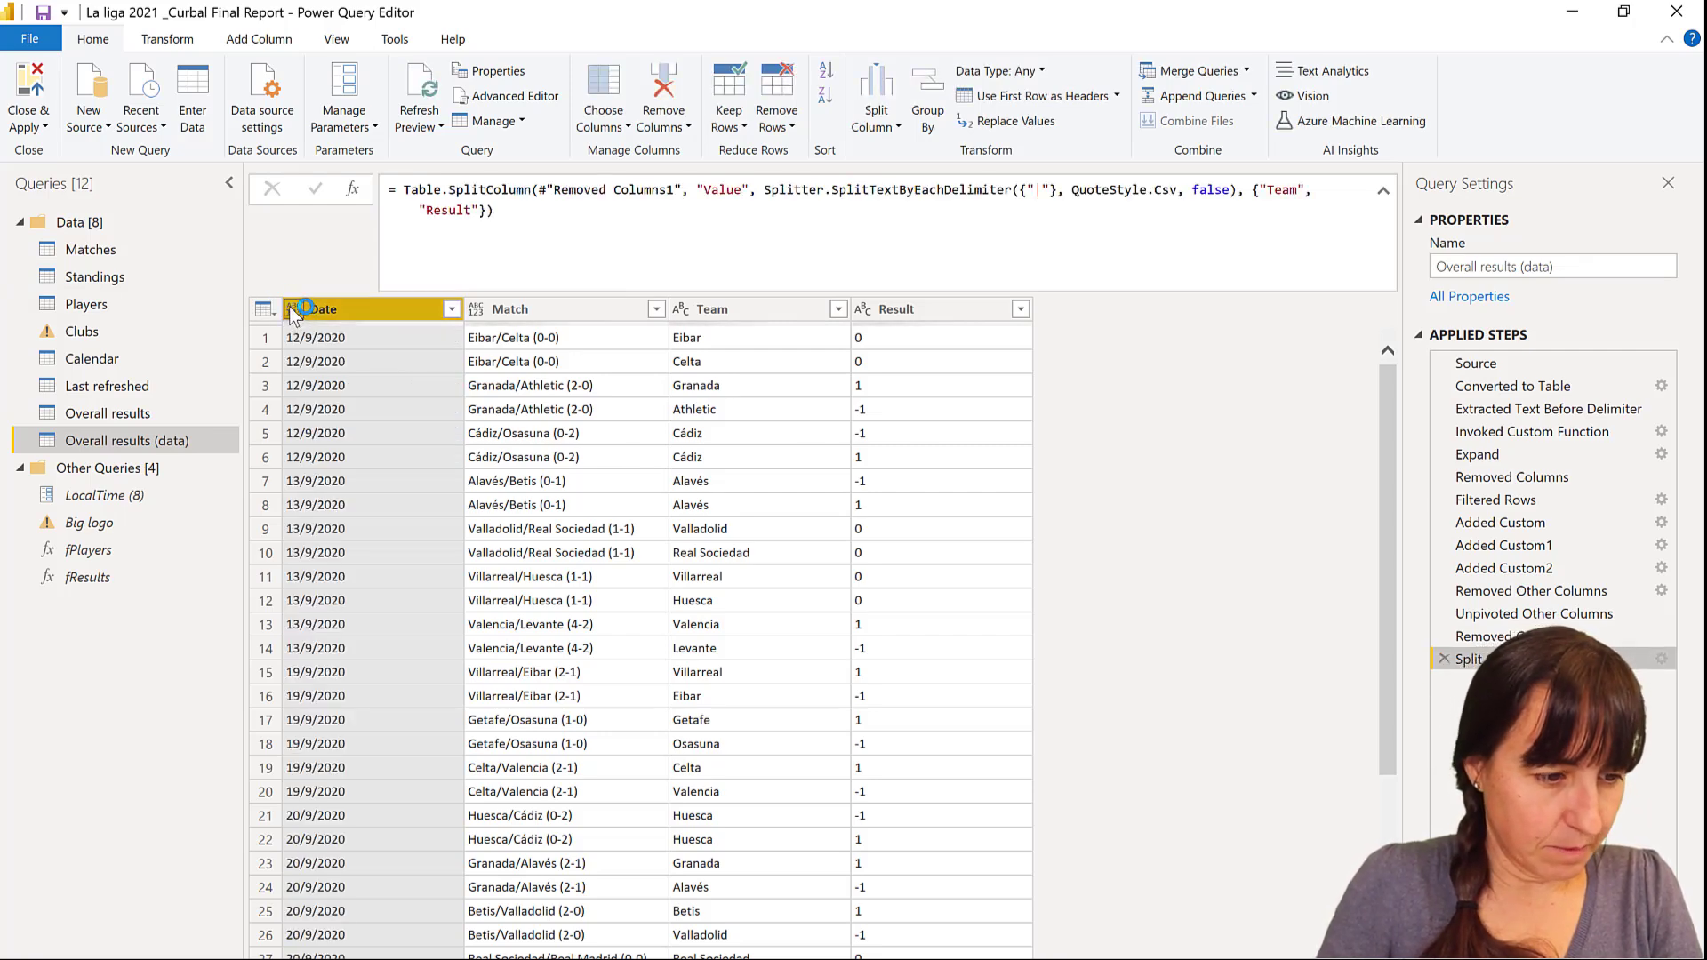
Convert the Date column using locale, with data type Date and locale Afar (Djibouti).
{"action": "left_click", "coordinate": [291, 308]}
{"action": "left_click", "coordinate": [423, 609]}
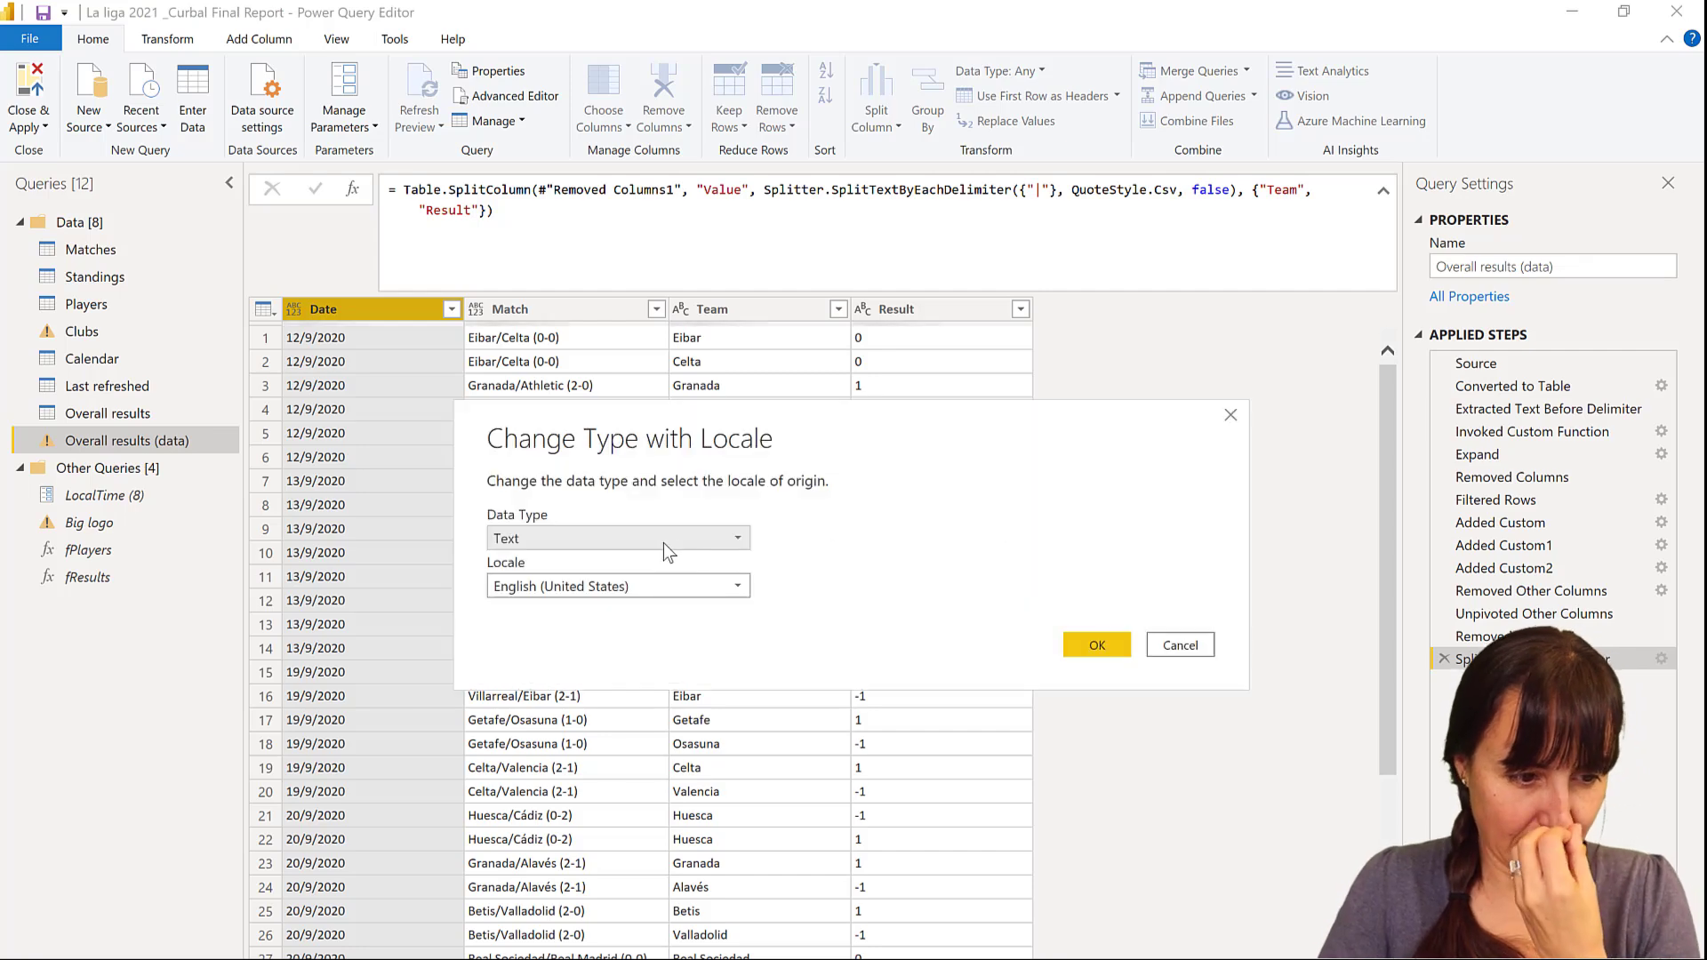
{"action": "left_click", "coordinate": [658, 542]}
{"action": "left_click", "coordinate": [555, 676]}
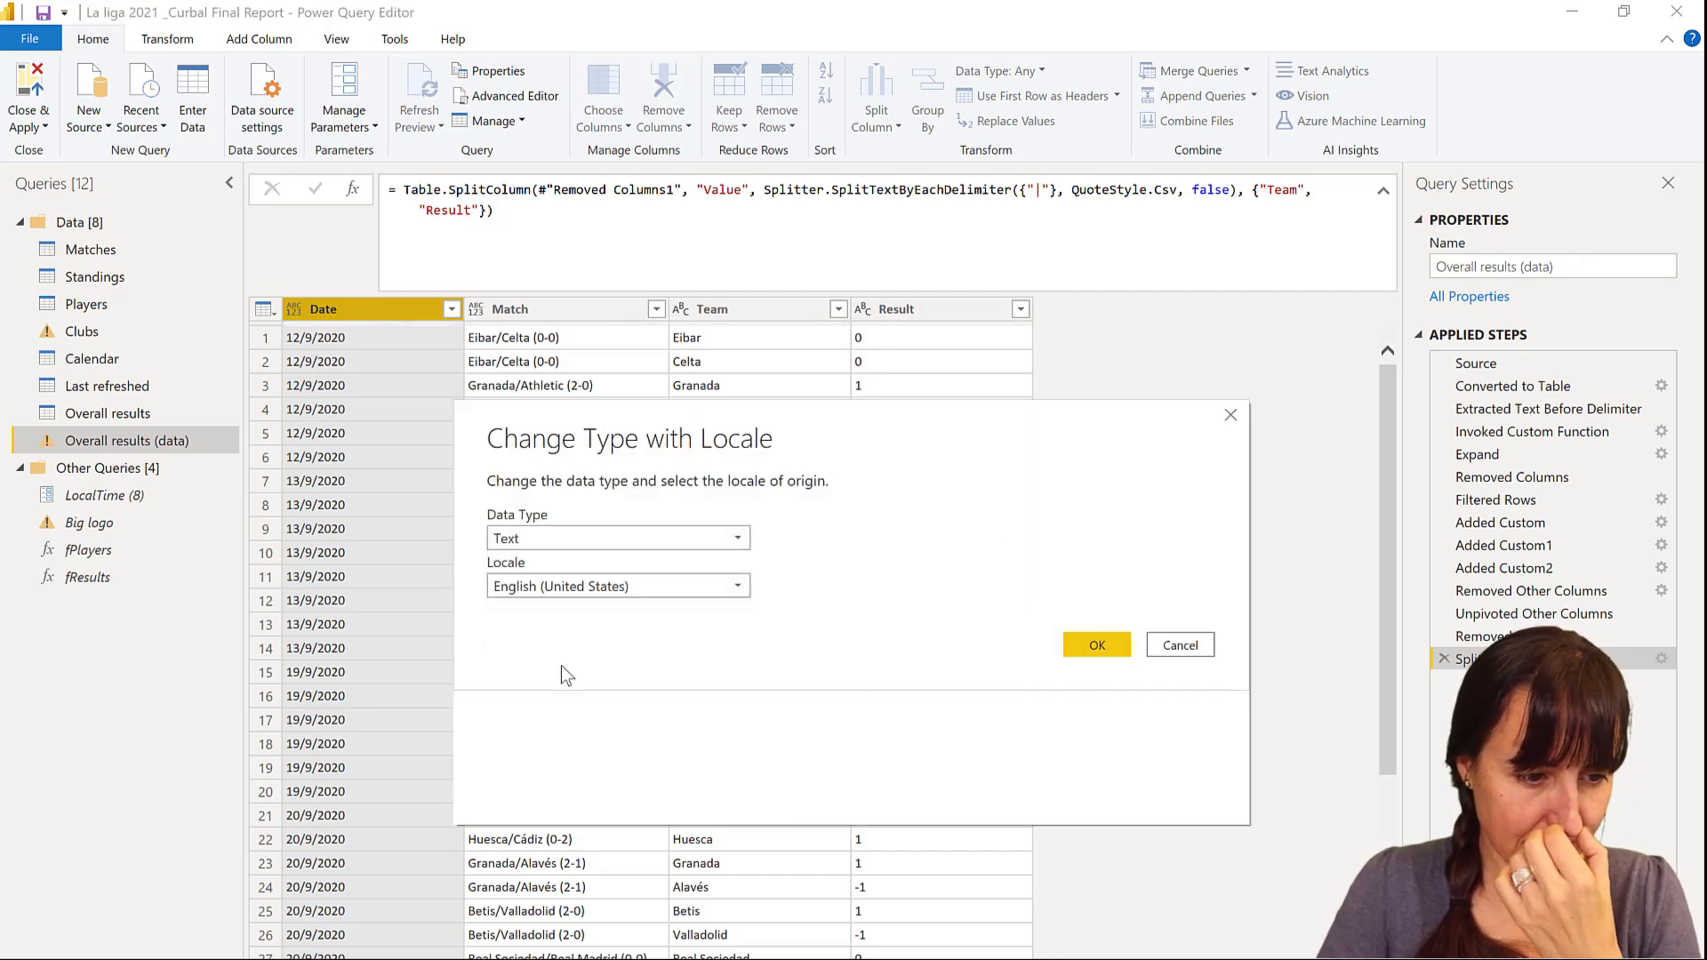
{"action": "left_click", "coordinate": [648, 589]}
{"action": "left_click_drag", "start_coordinate": [990, 766], "coordinate": [989, 614]}
{"action": "left_click", "coordinate": [744, 591]}
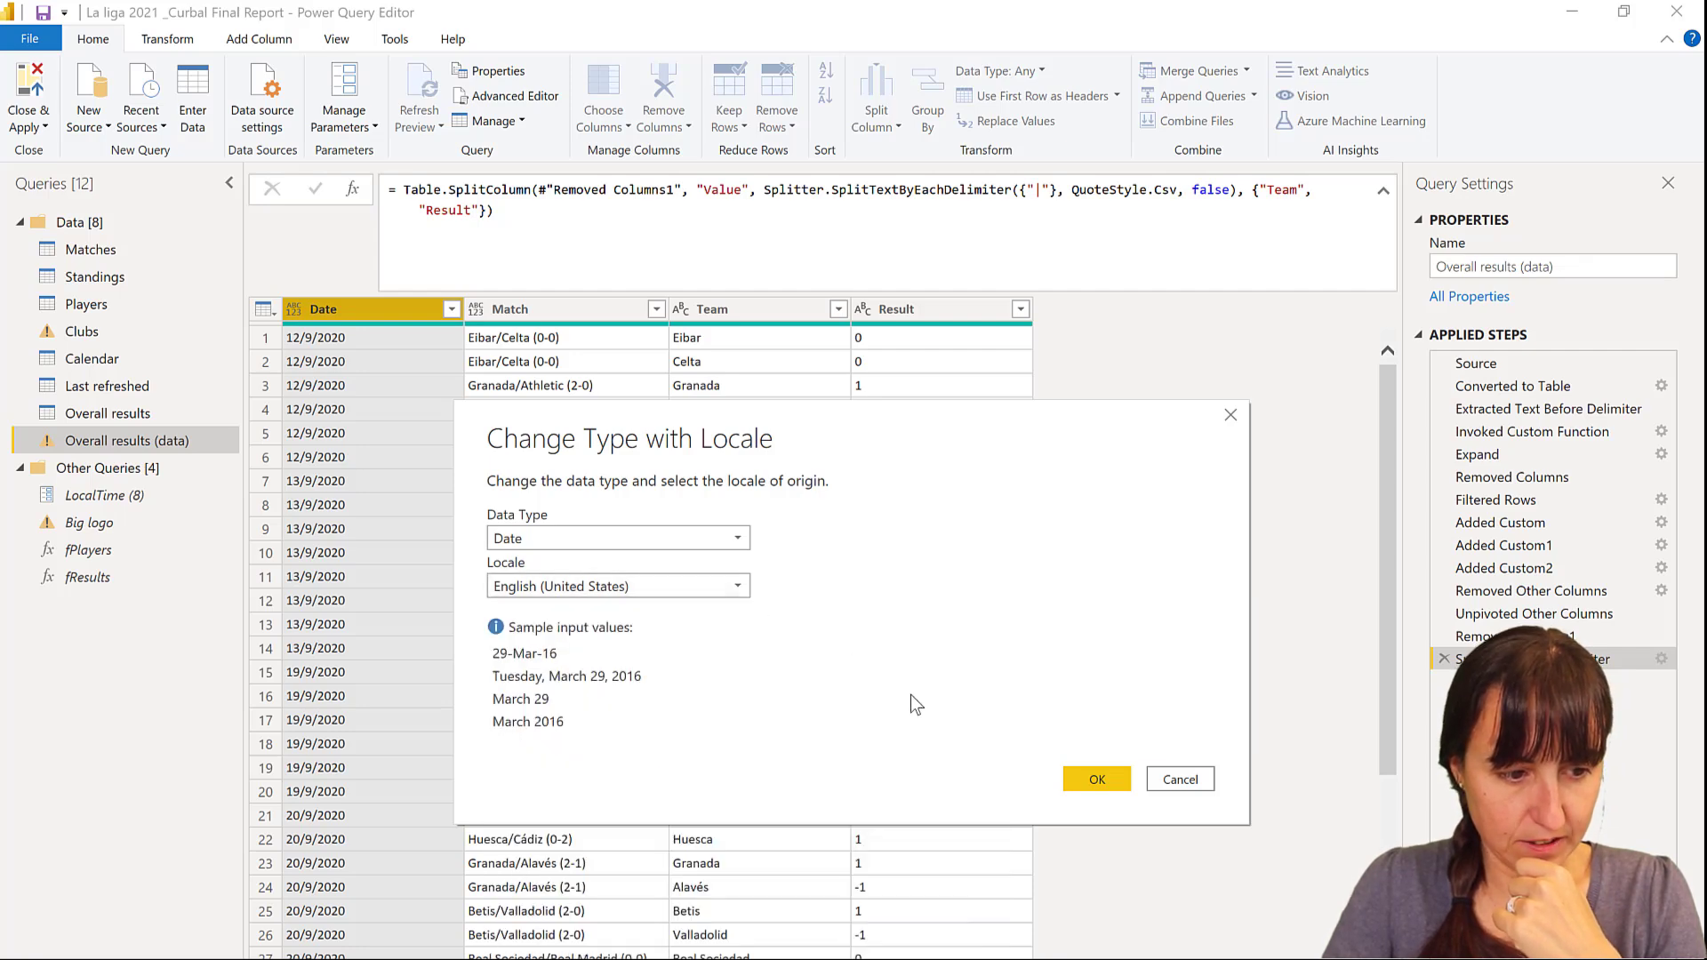
{"action": "left_click", "coordinate": [737, 589]}
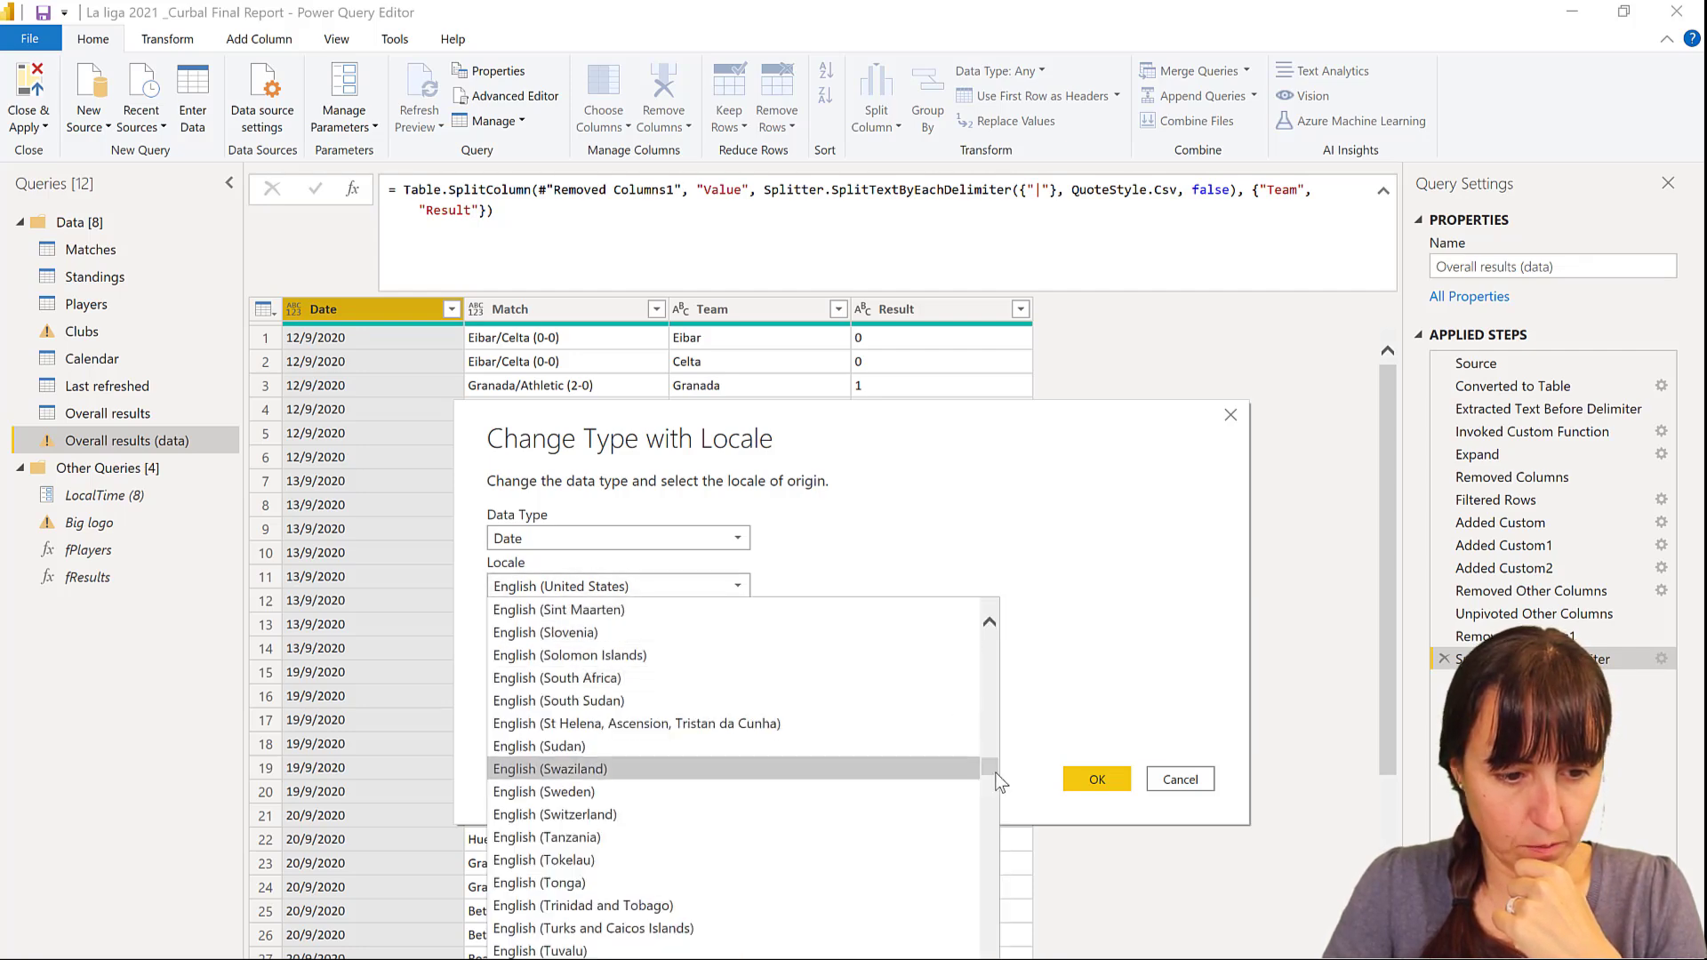
{"action": "left_click_drag", "start_coordinate": [988, 766], "coordinate": [905, 607]}
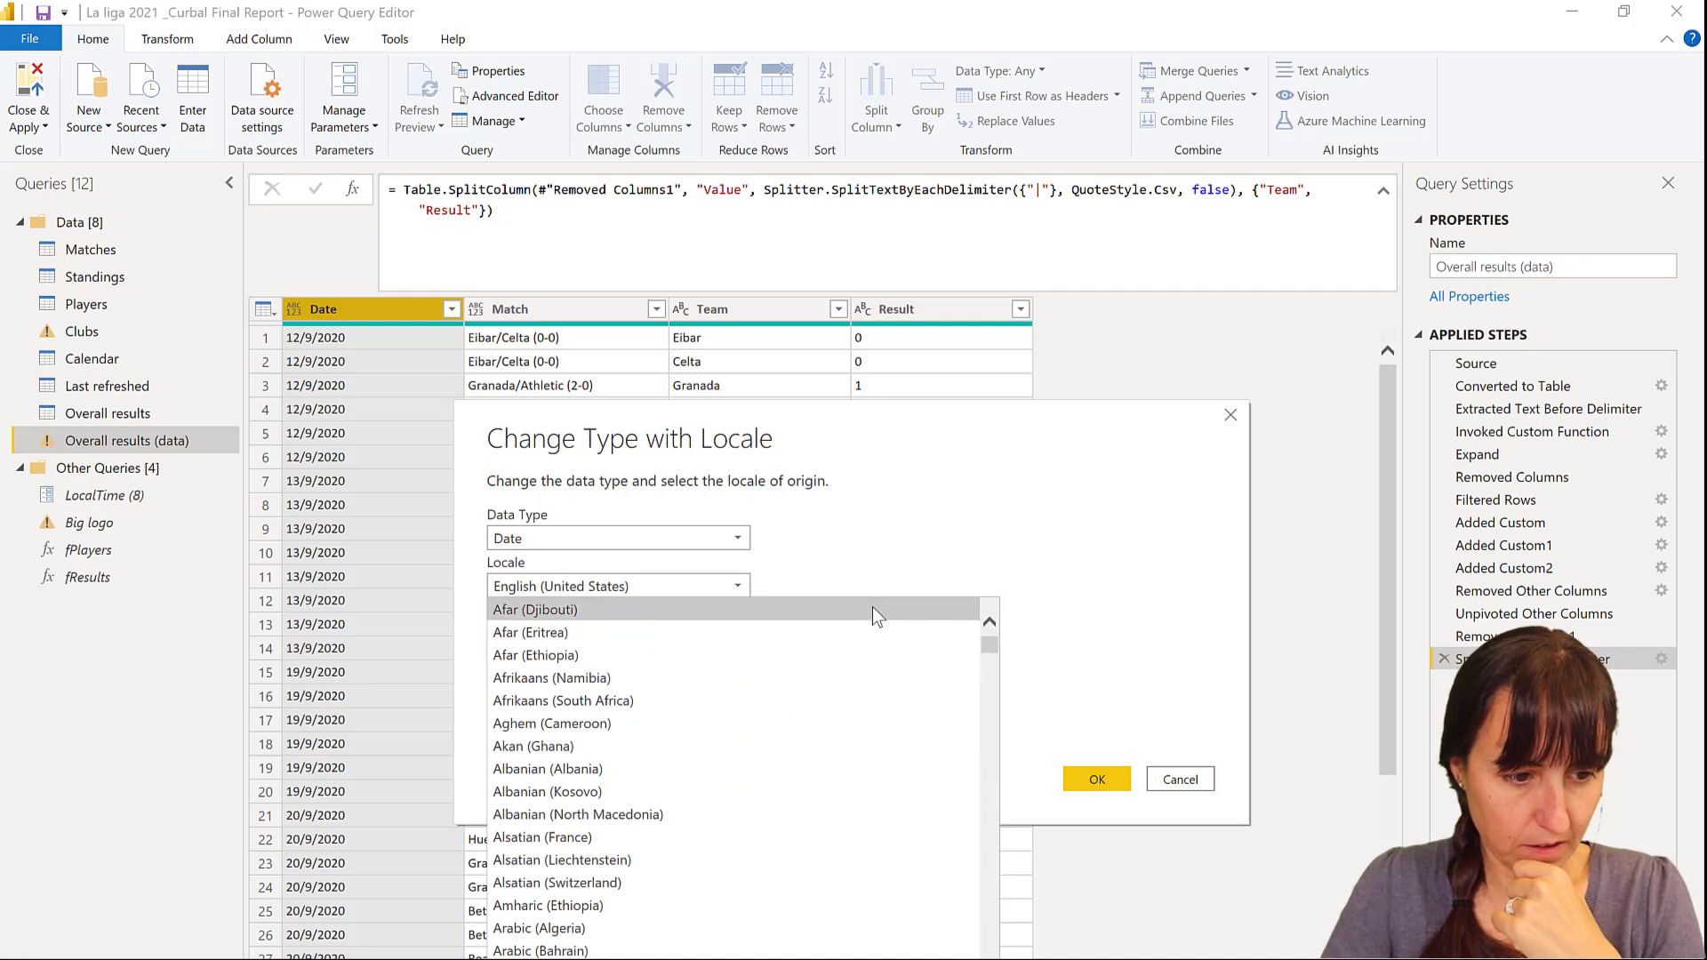
{"action": "left_click", "coordinate": [872, 606]}
{"action": "left_click", "coordinate": [1099, 779]}
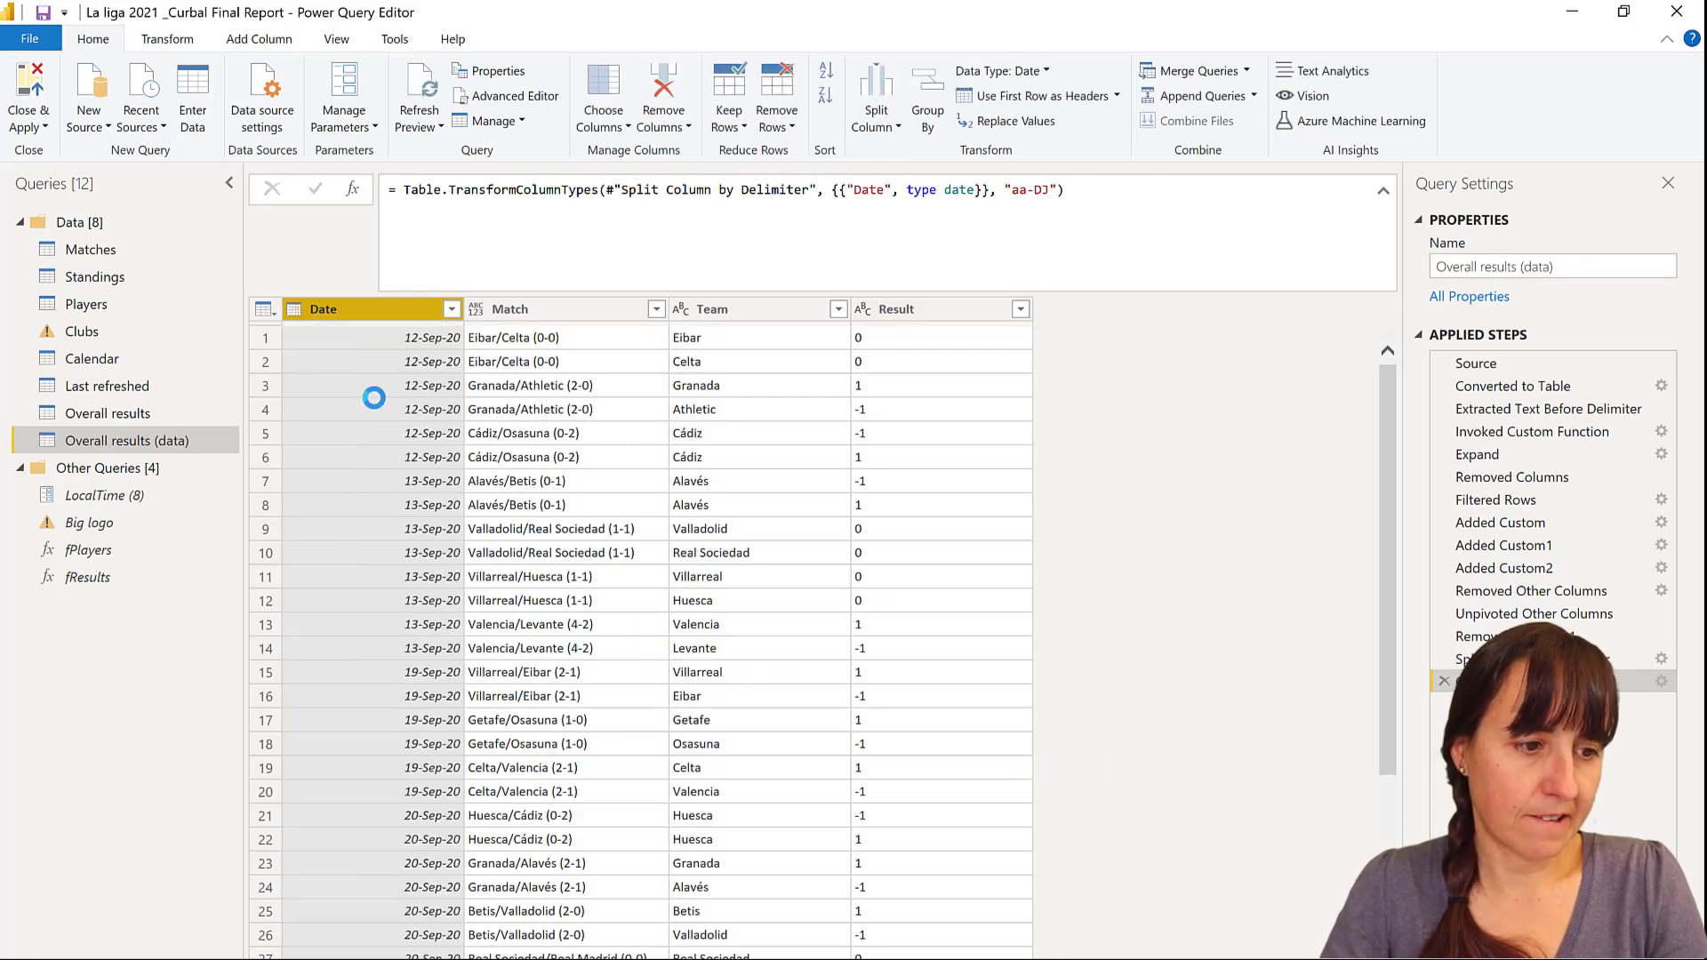
Sort the rows by Date in ascending order and group them by Team with the All Rows operation.
{"action": "left_click", "coordinate": [452, 309]}
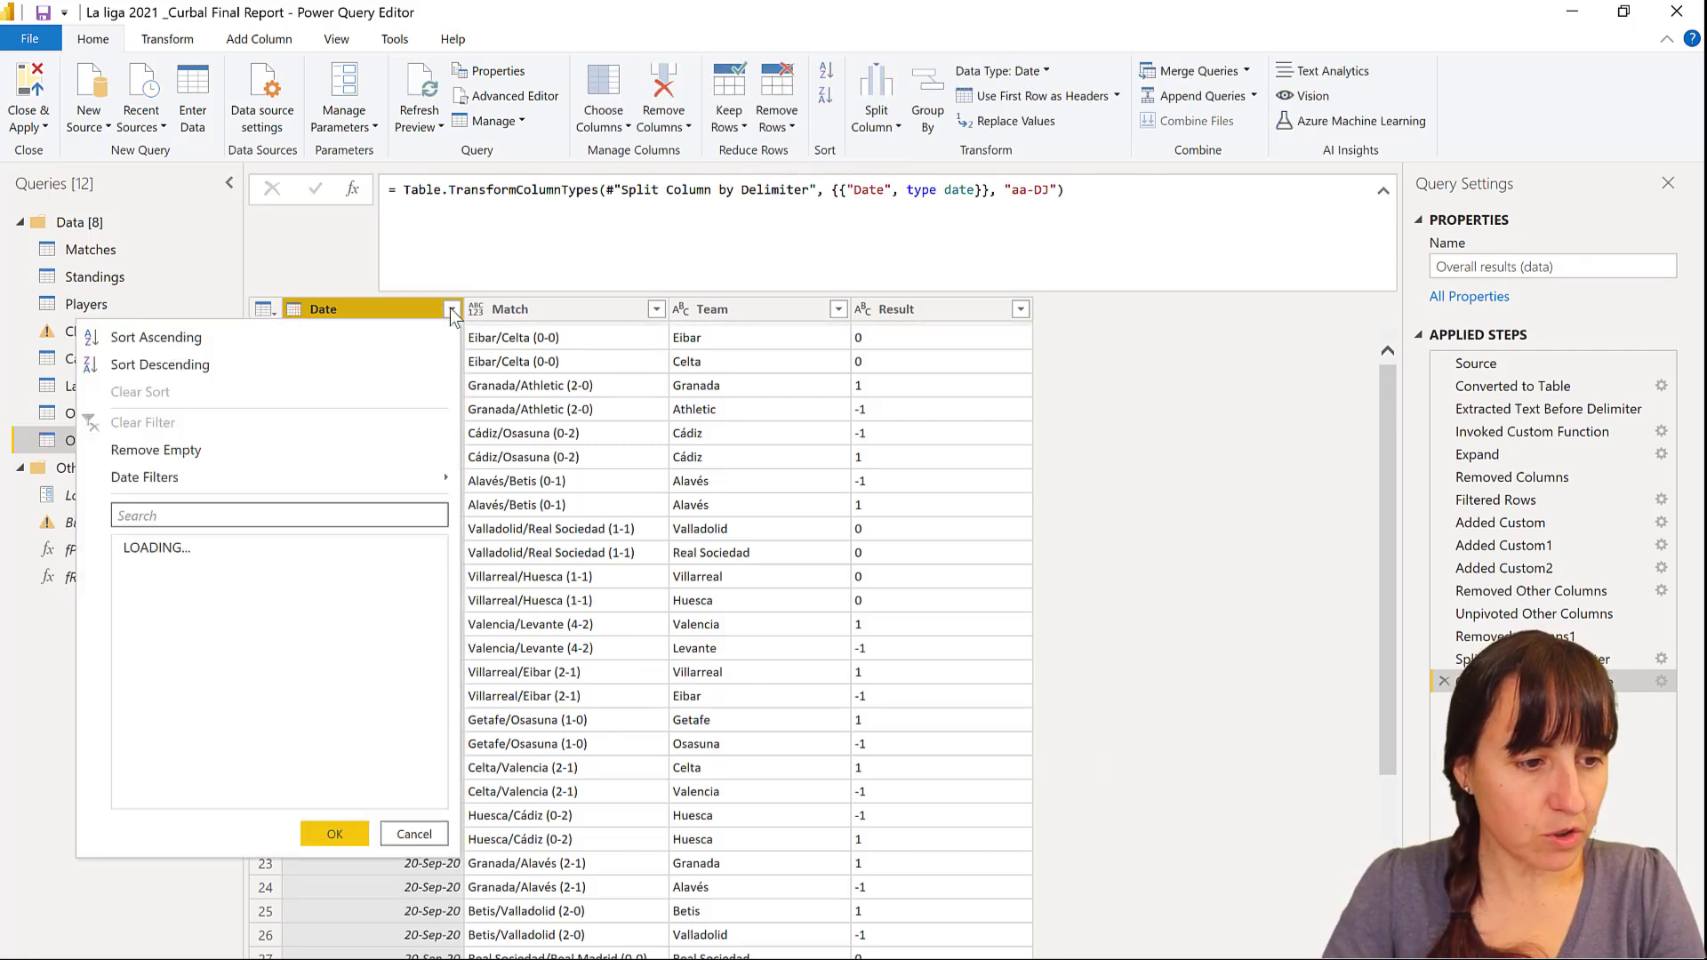
{"action": "left_click", "coordinate": [450, 336]}
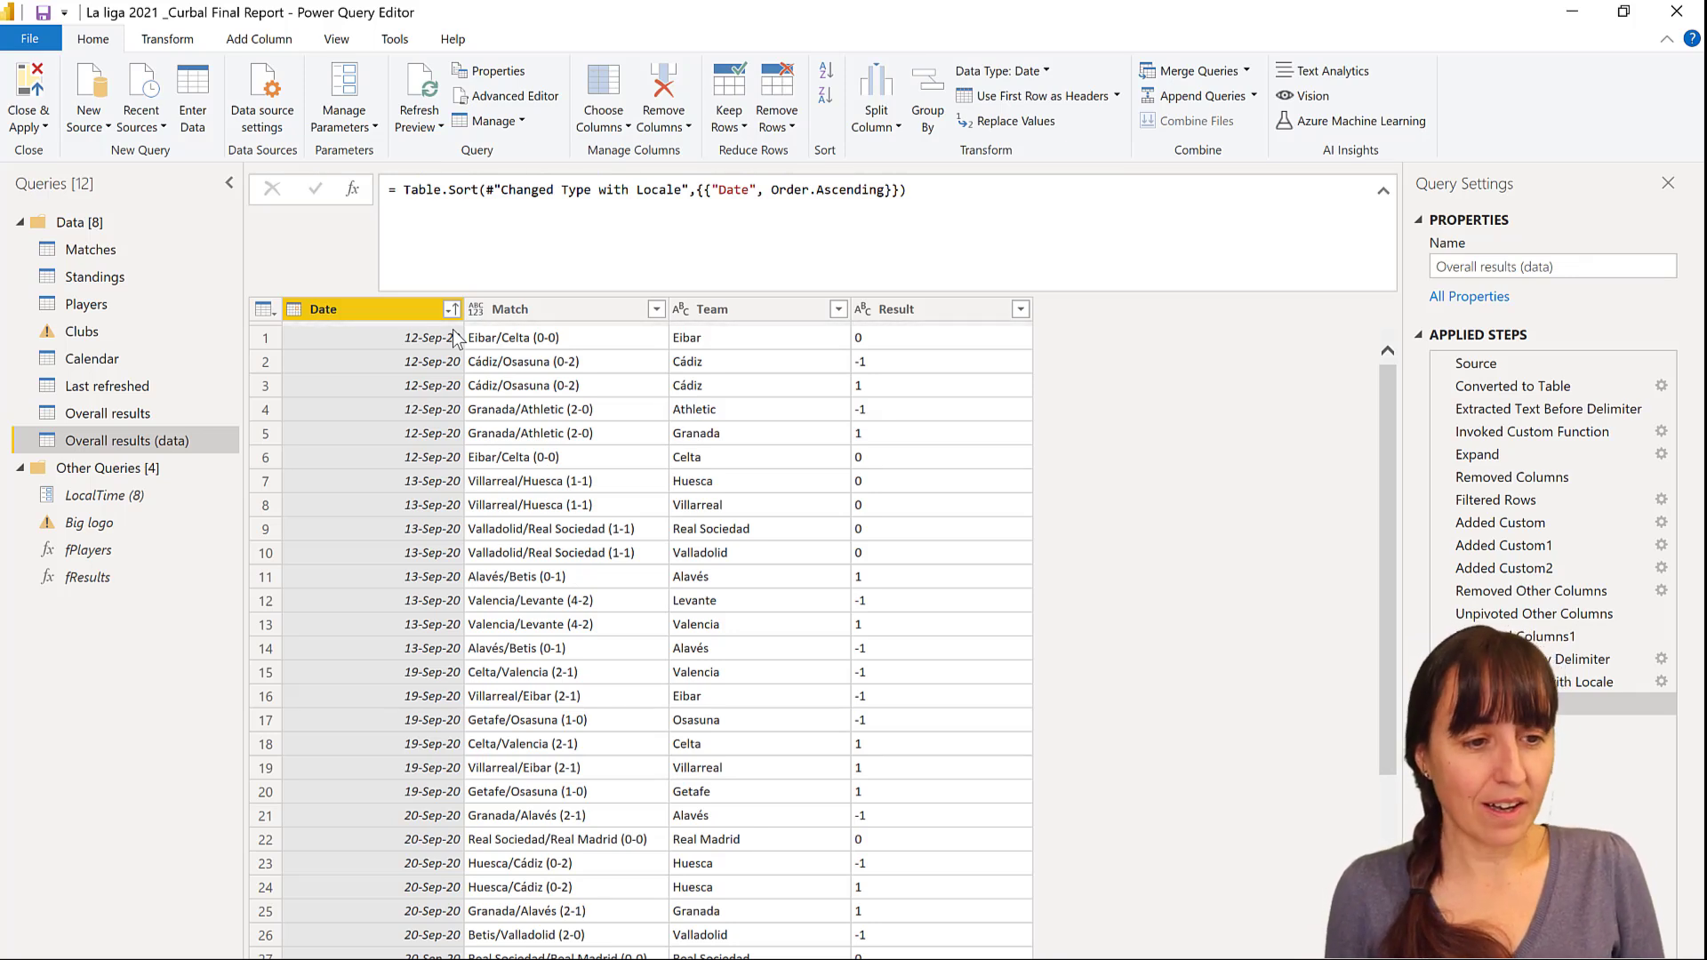
{"action": "left_click", "coordinate": [729, 313]}
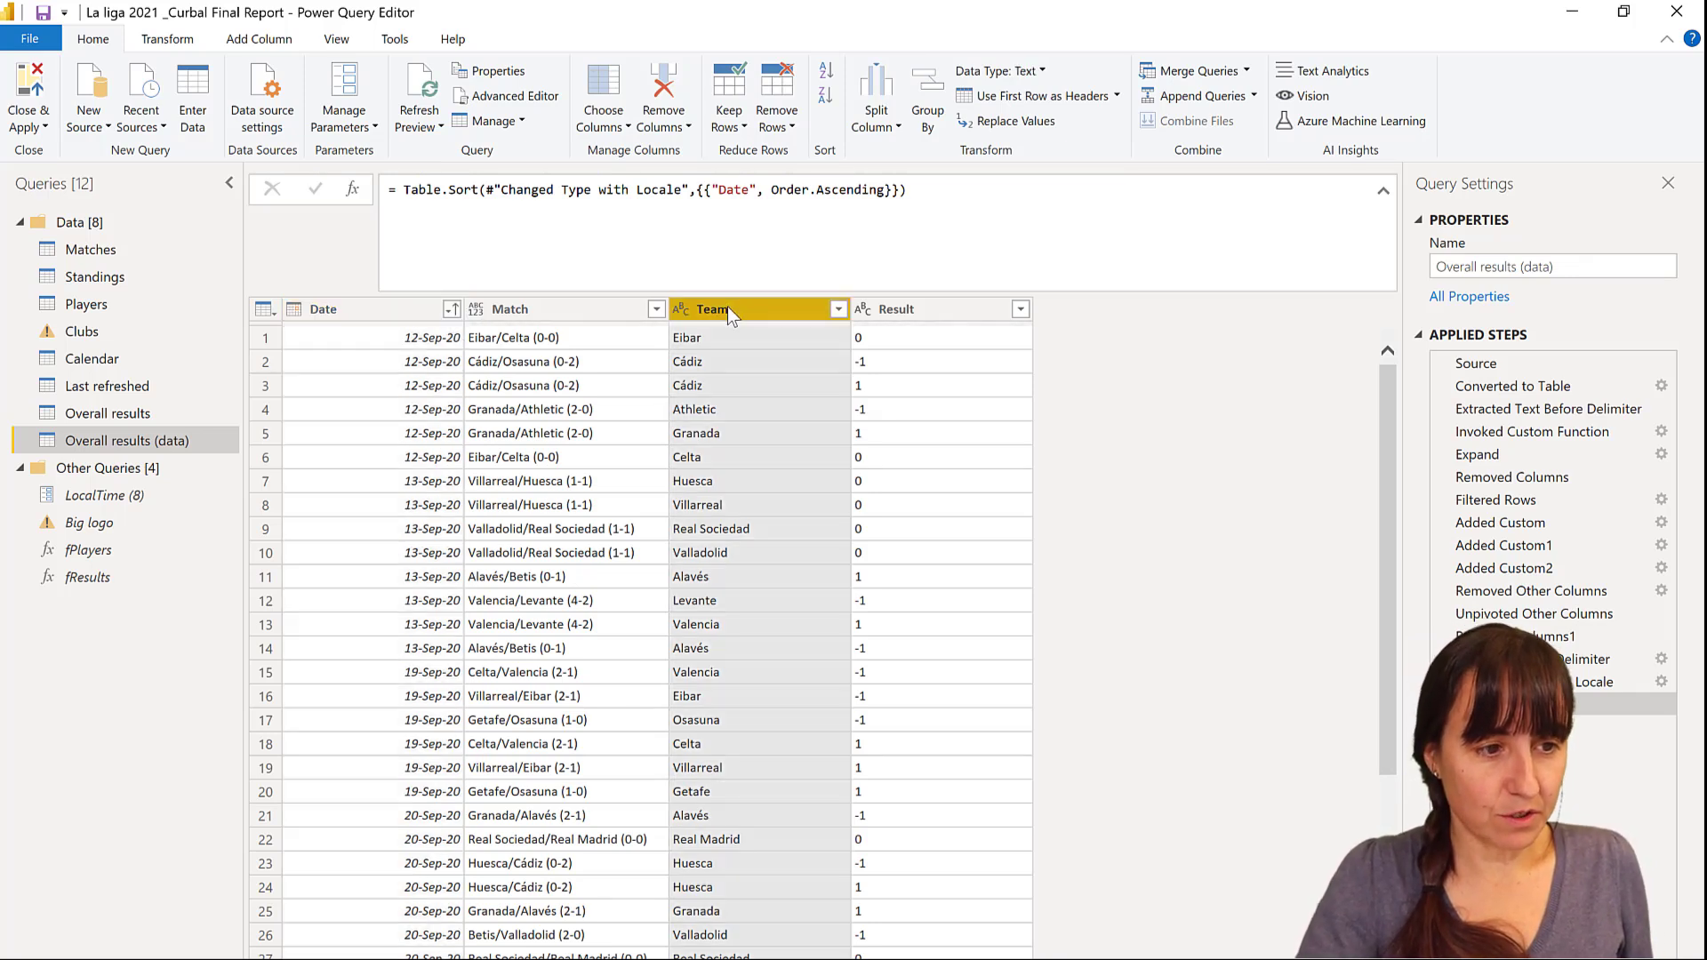
{"action": "left_click", "coordinate": [265, 42]}
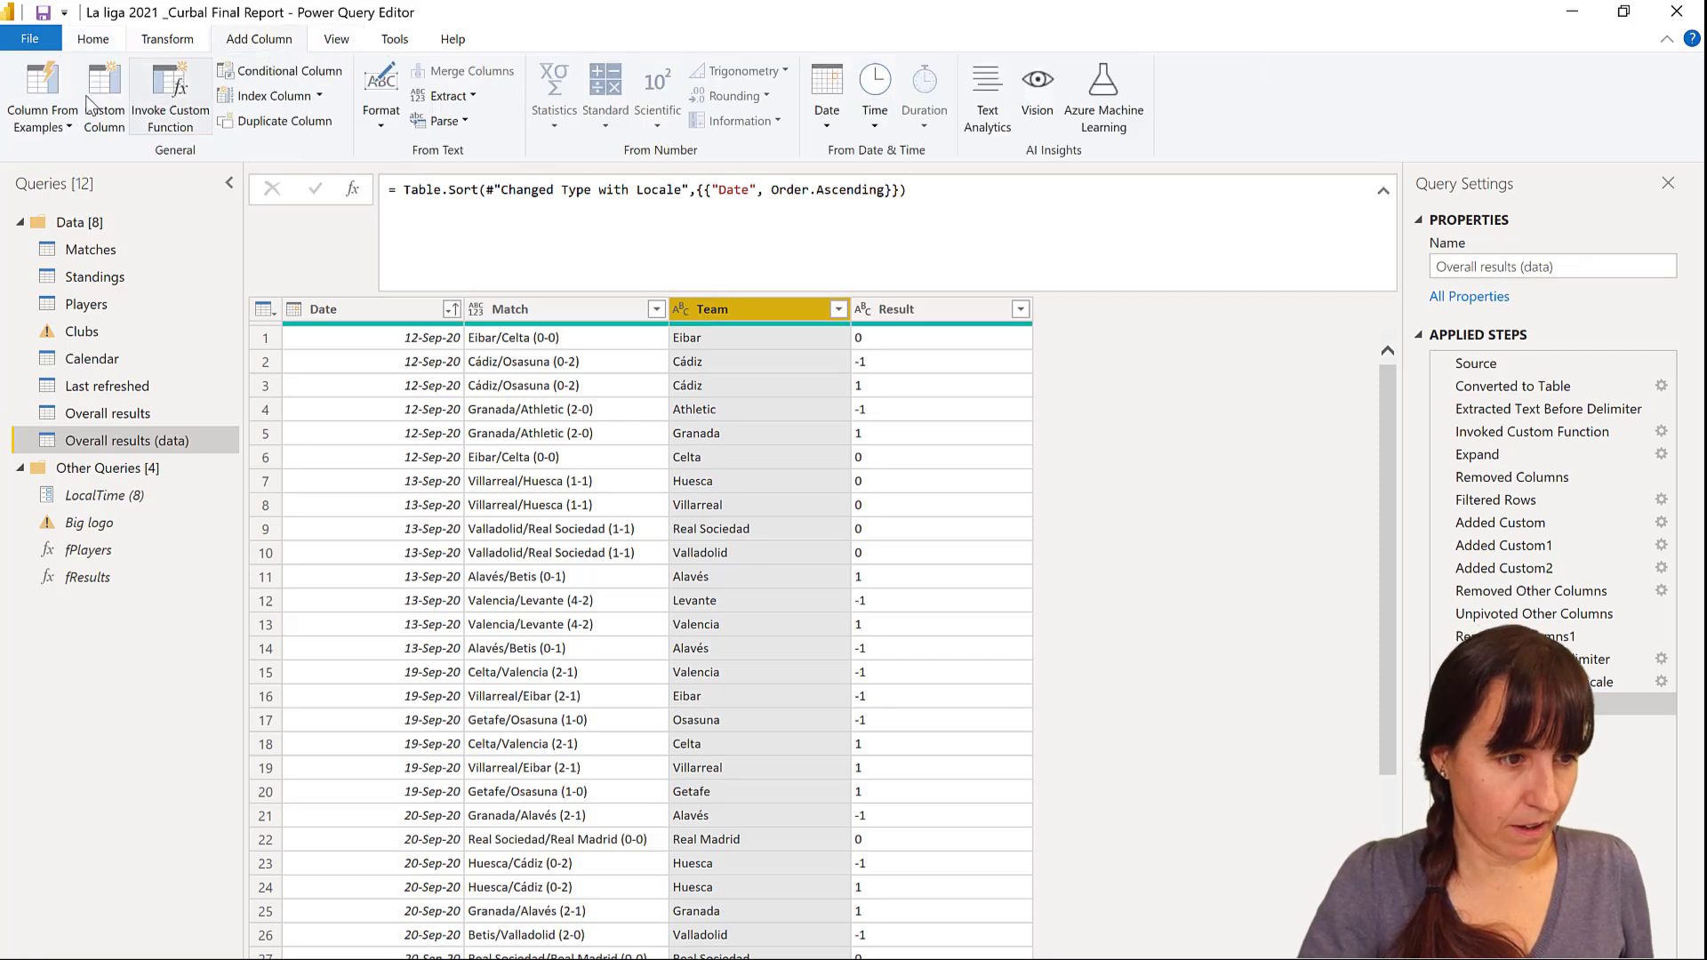
{"action": "left_click", "coordinate": [167, 39]}
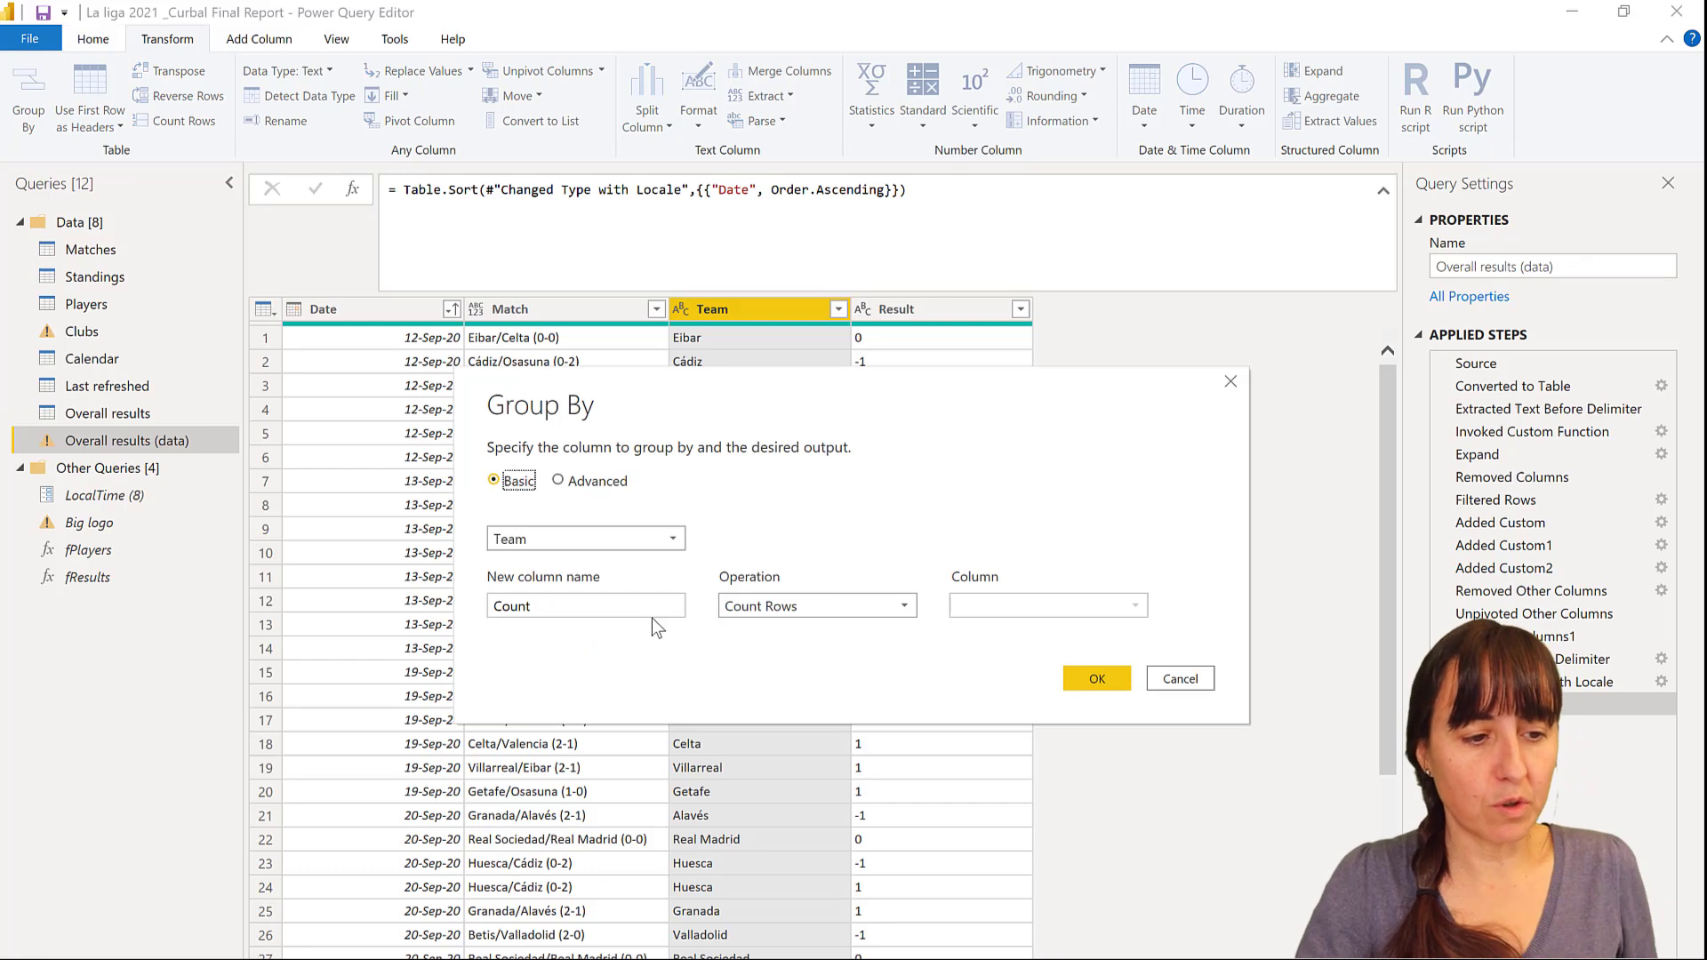
{"action": "left_click", "coordinate": [791, 611]}
{"action": "left_click", "coordinate": [830, 788]}
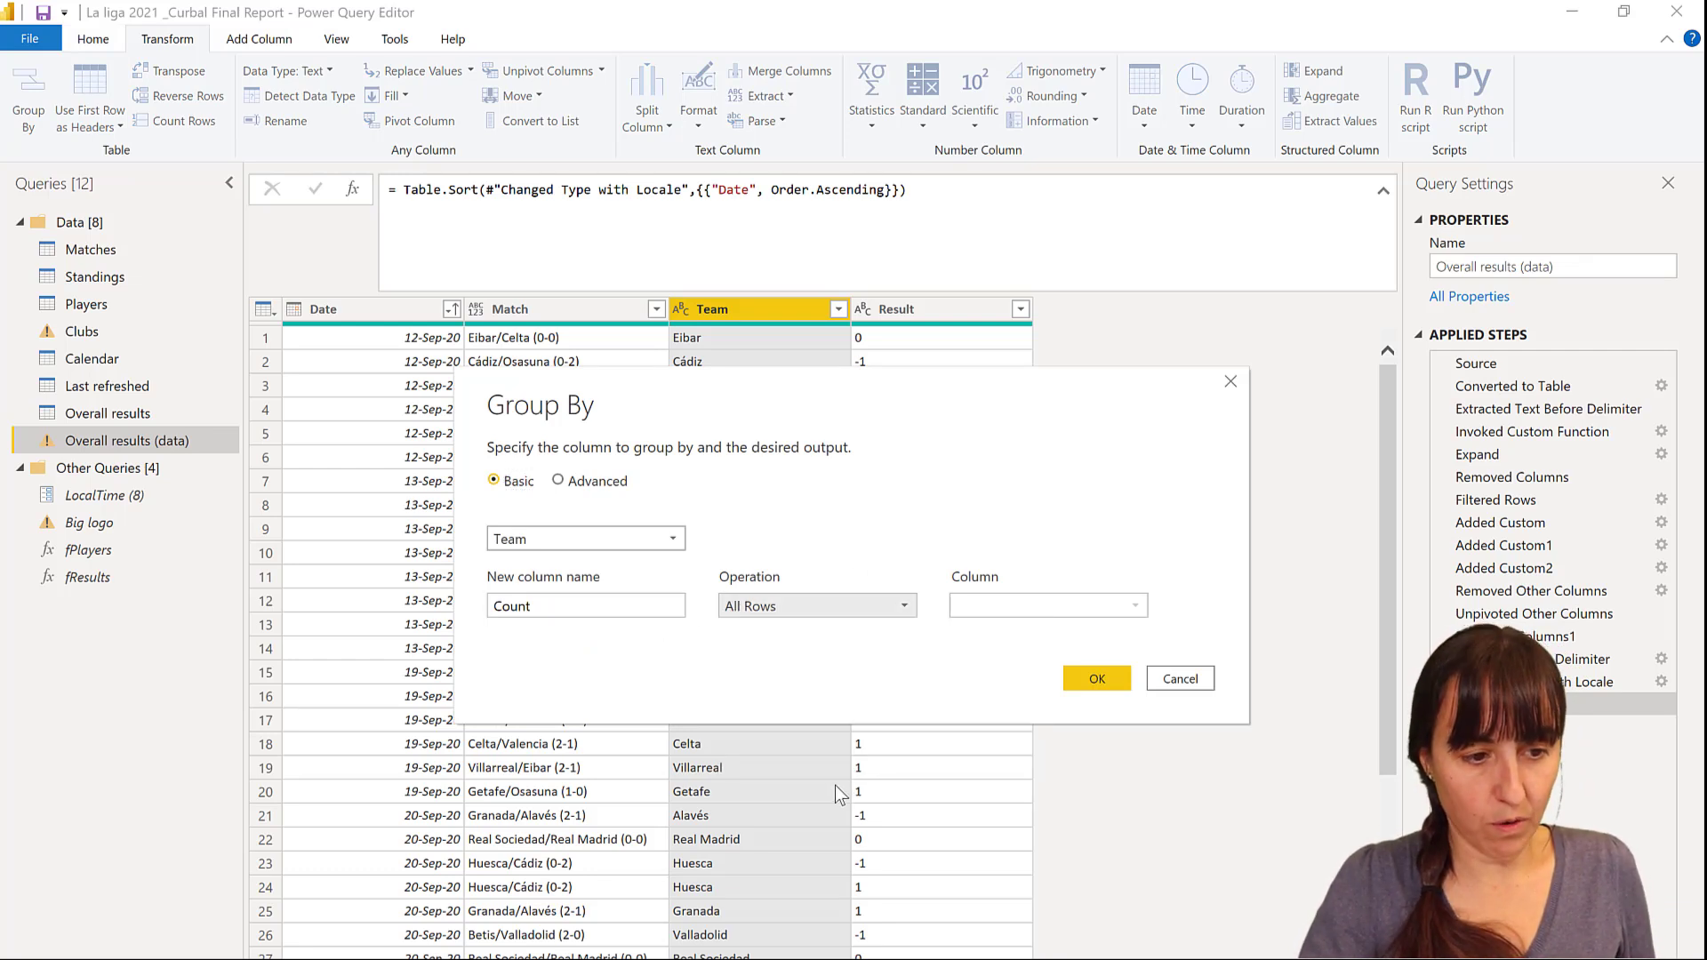
{"action": "left_click", "coordinate": [1096, 679]}
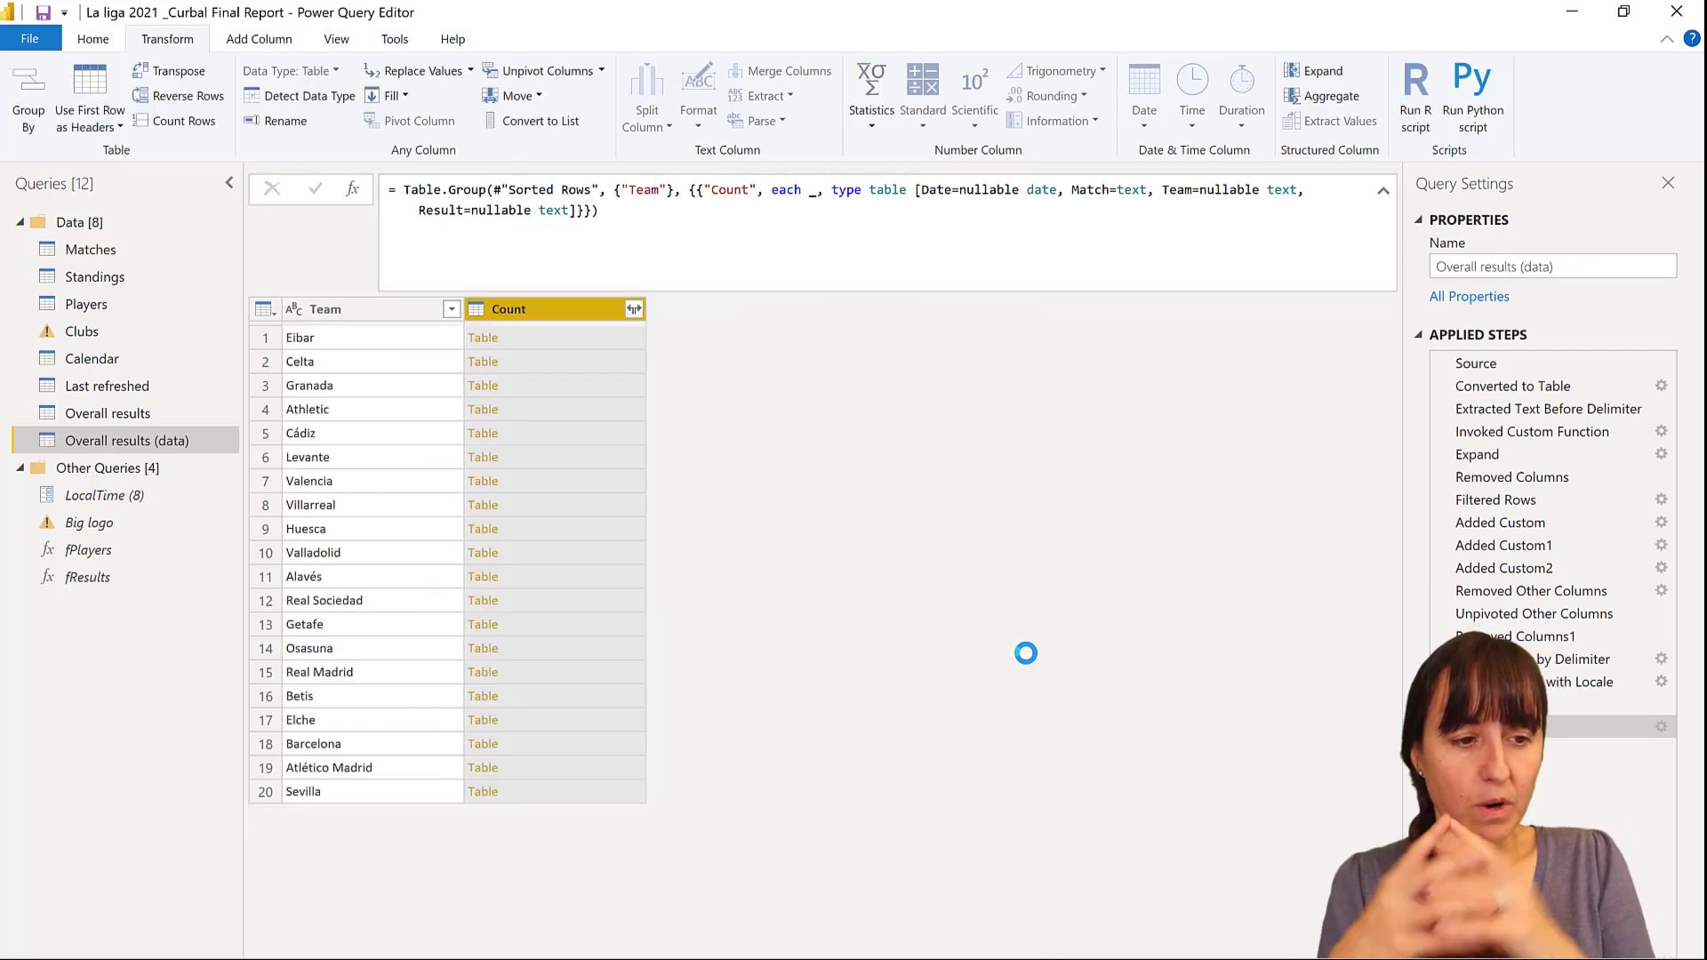
Preview the nested table of Eibar's matches in the Count column.
{"action": "left_click", "coordinate": [567, 338]}
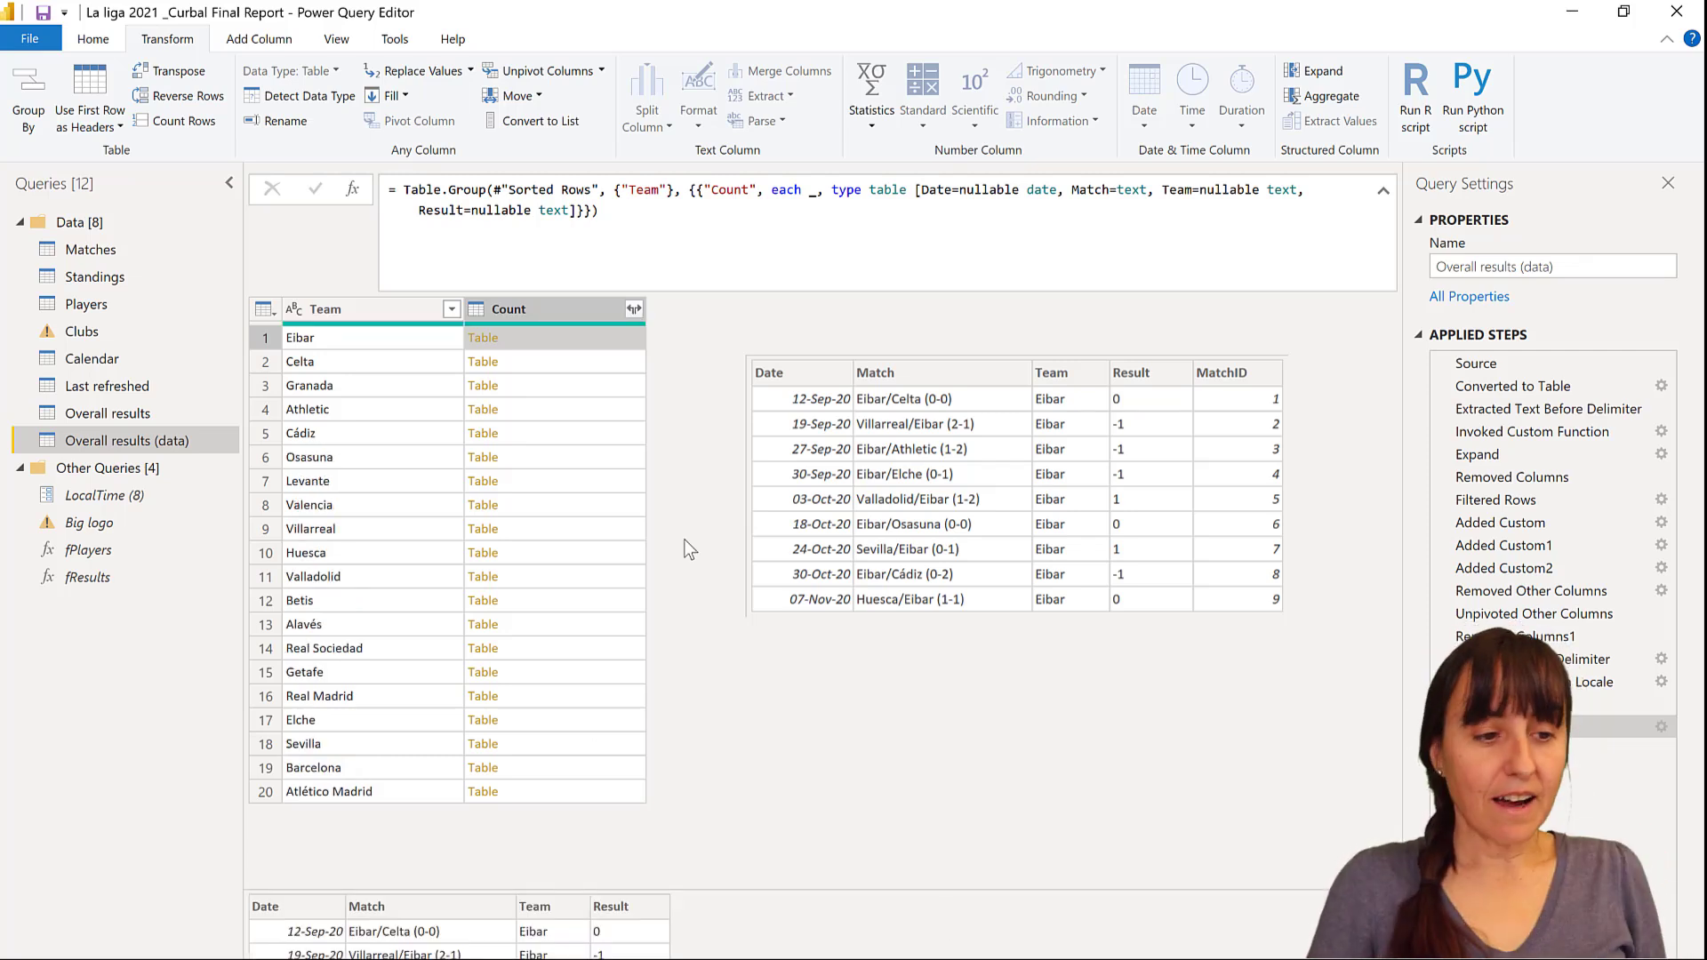
{"action": "scroll", "coordinate": [511, 949], "scroll_direction": "down", "scroll_amount": 2}
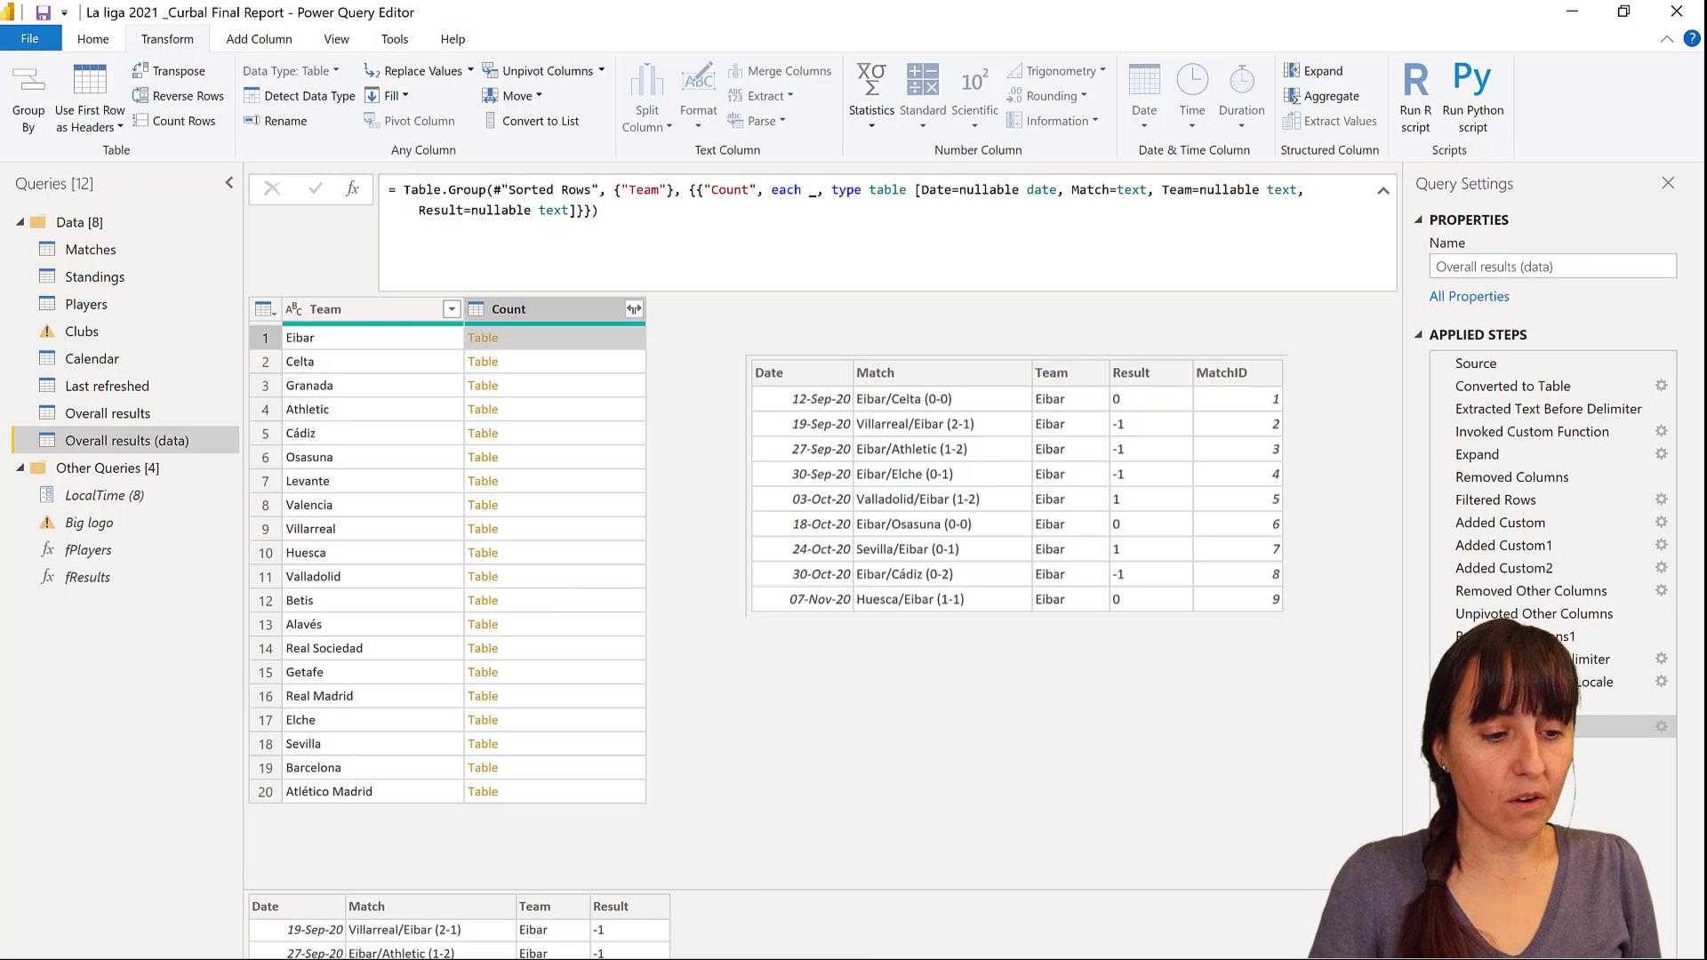
{"action": "scroll", "coordinate": [511, 949], "scroll_direction": "up", "scroll_amount": 2}
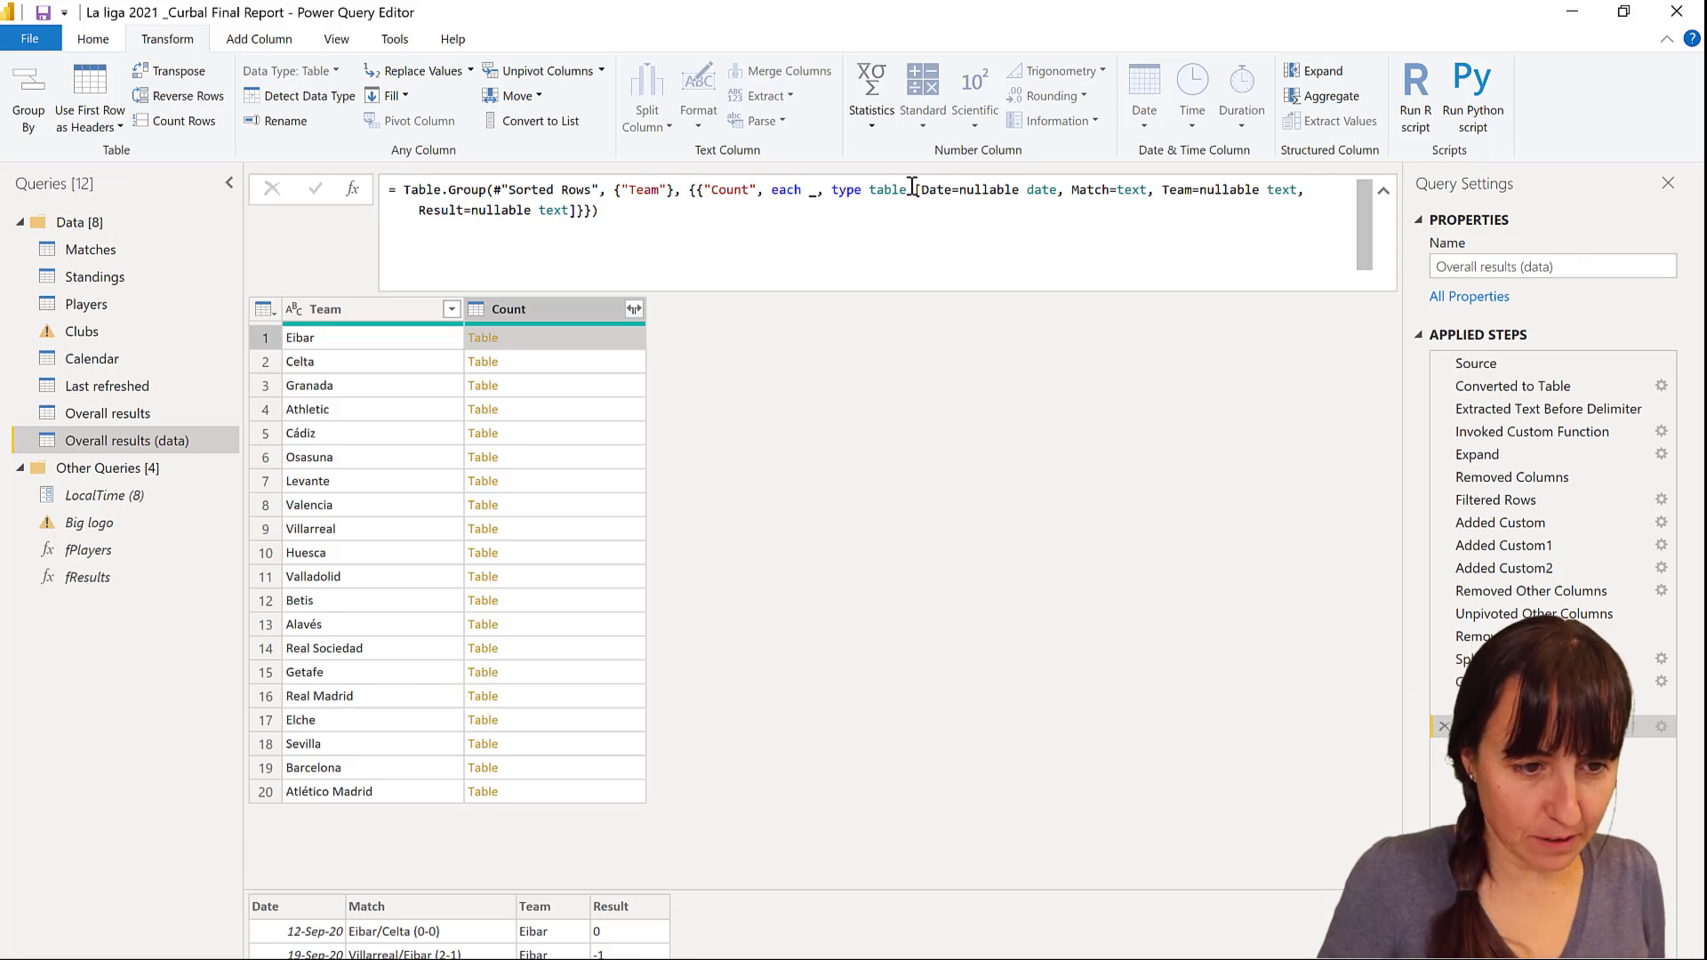
In the Table.Group formula, remove the column list after type table and replace the underscore with Table.AddIndexColumn(_, "MatchID",1).
{"action": "left_click_drag", "start_coordinate": [914, 194], "coordinate": [582, 210]}
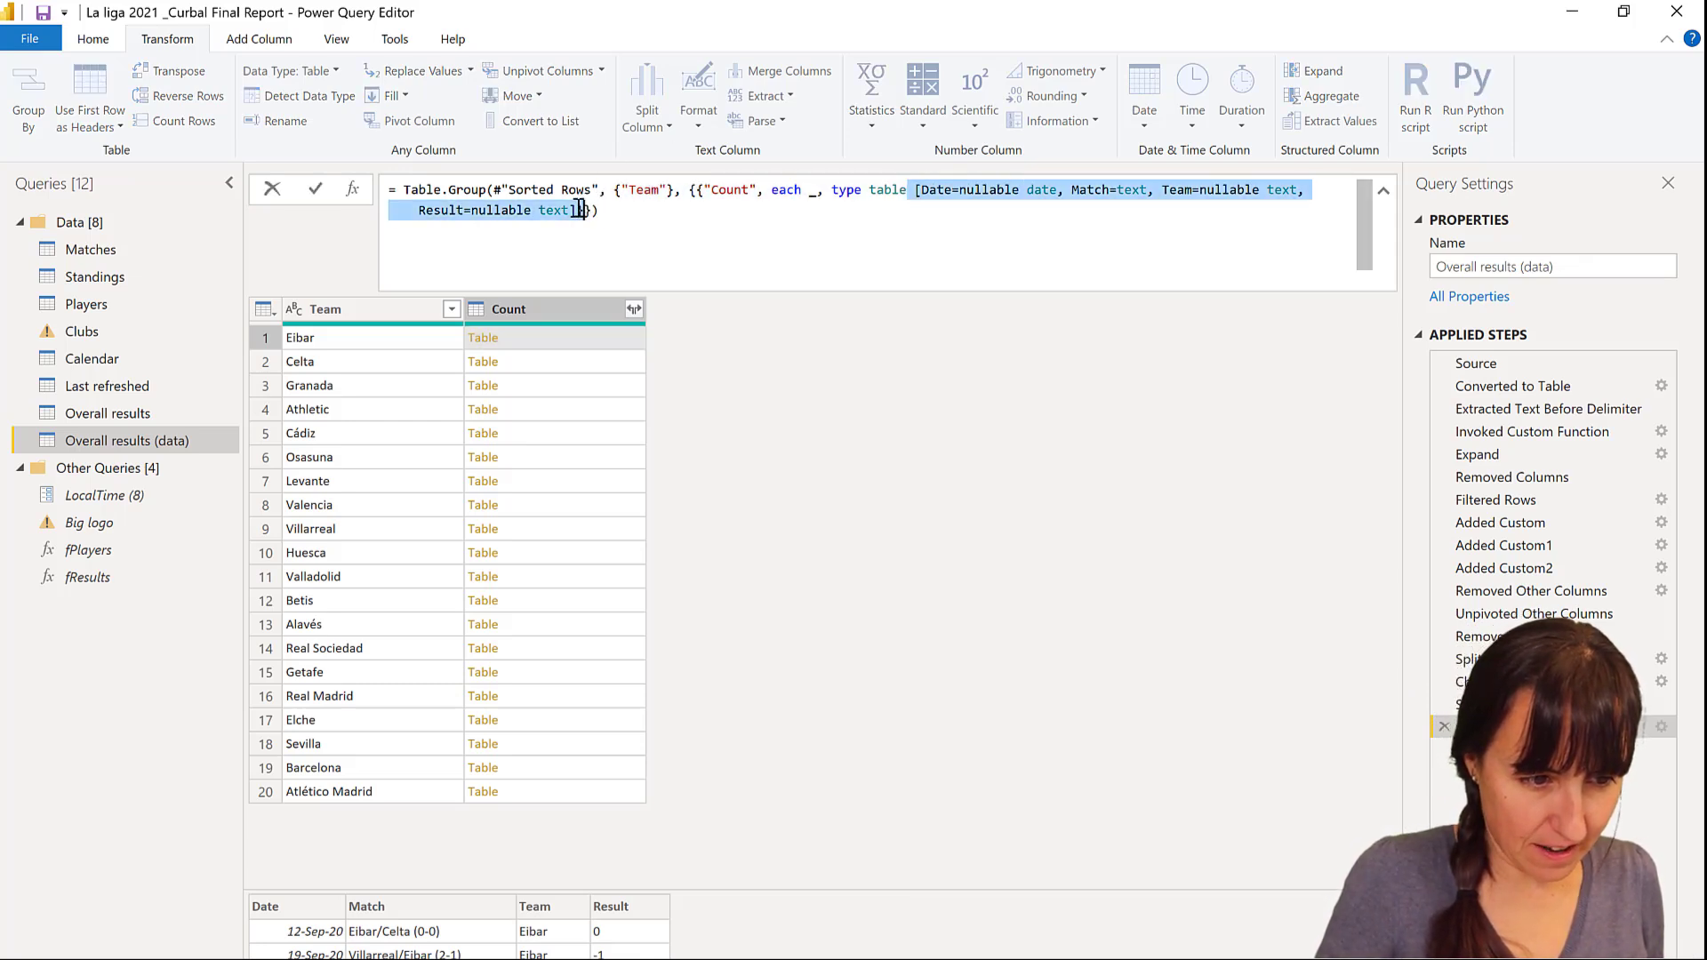
{"action": "key", "text": "BackSpace"}
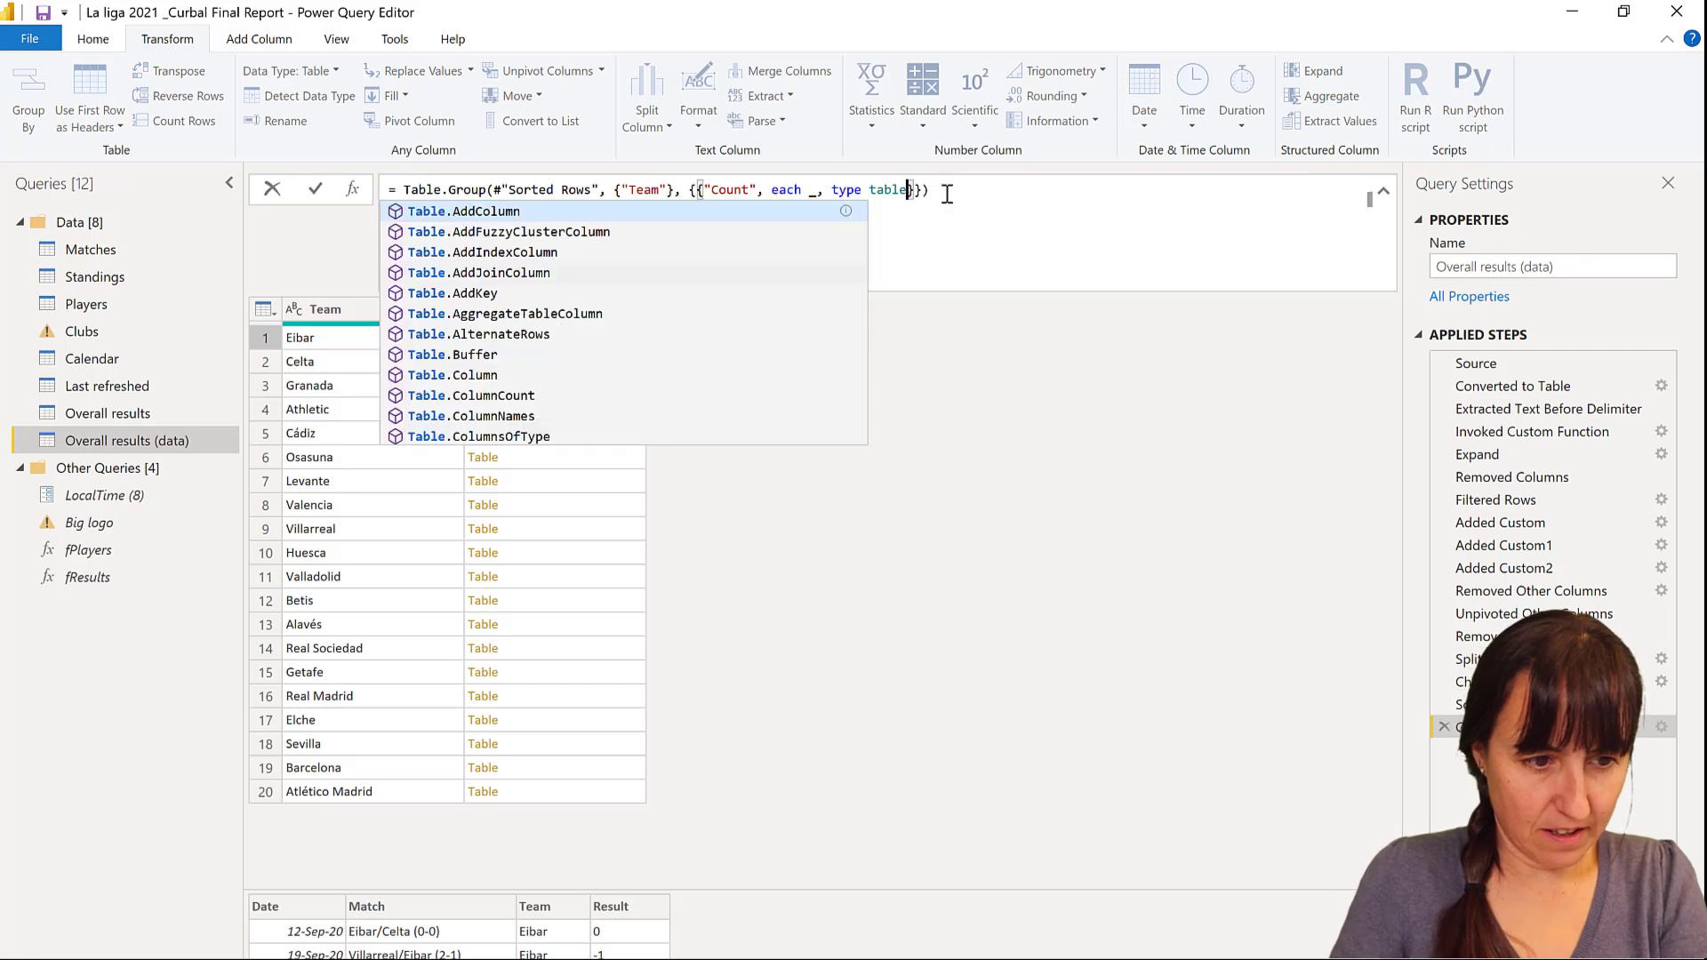
{"action": "left_click", "coordinate": [816, 191]}
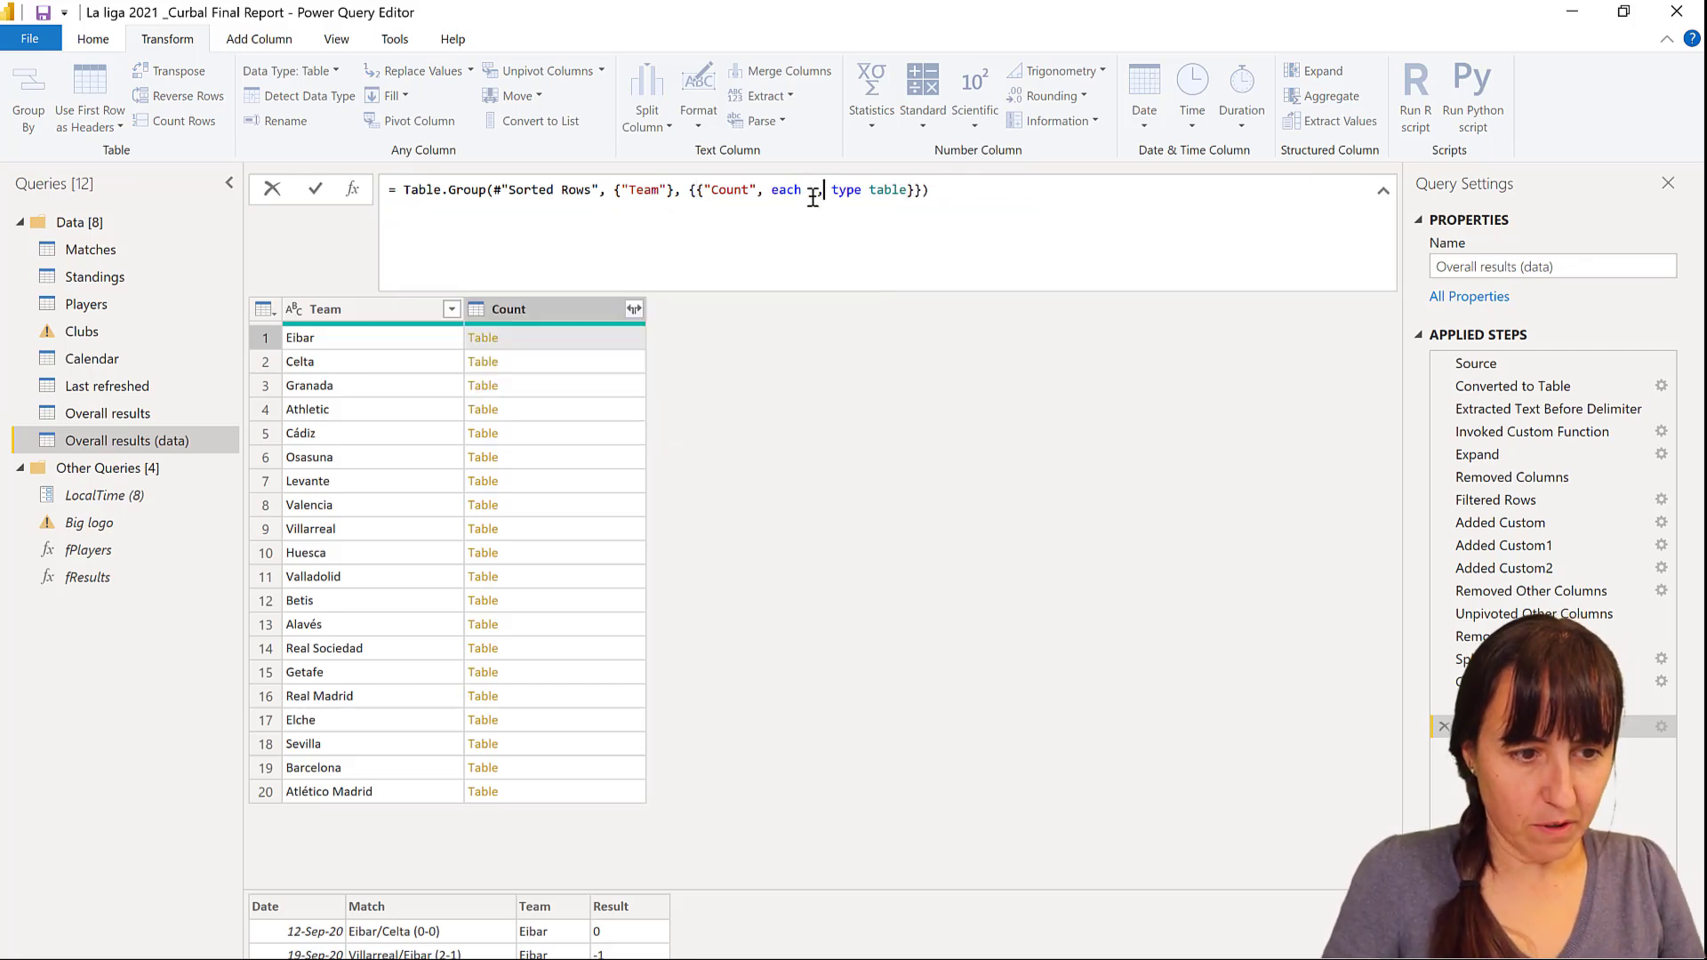
{"action": "type", "text": "Table.A"}
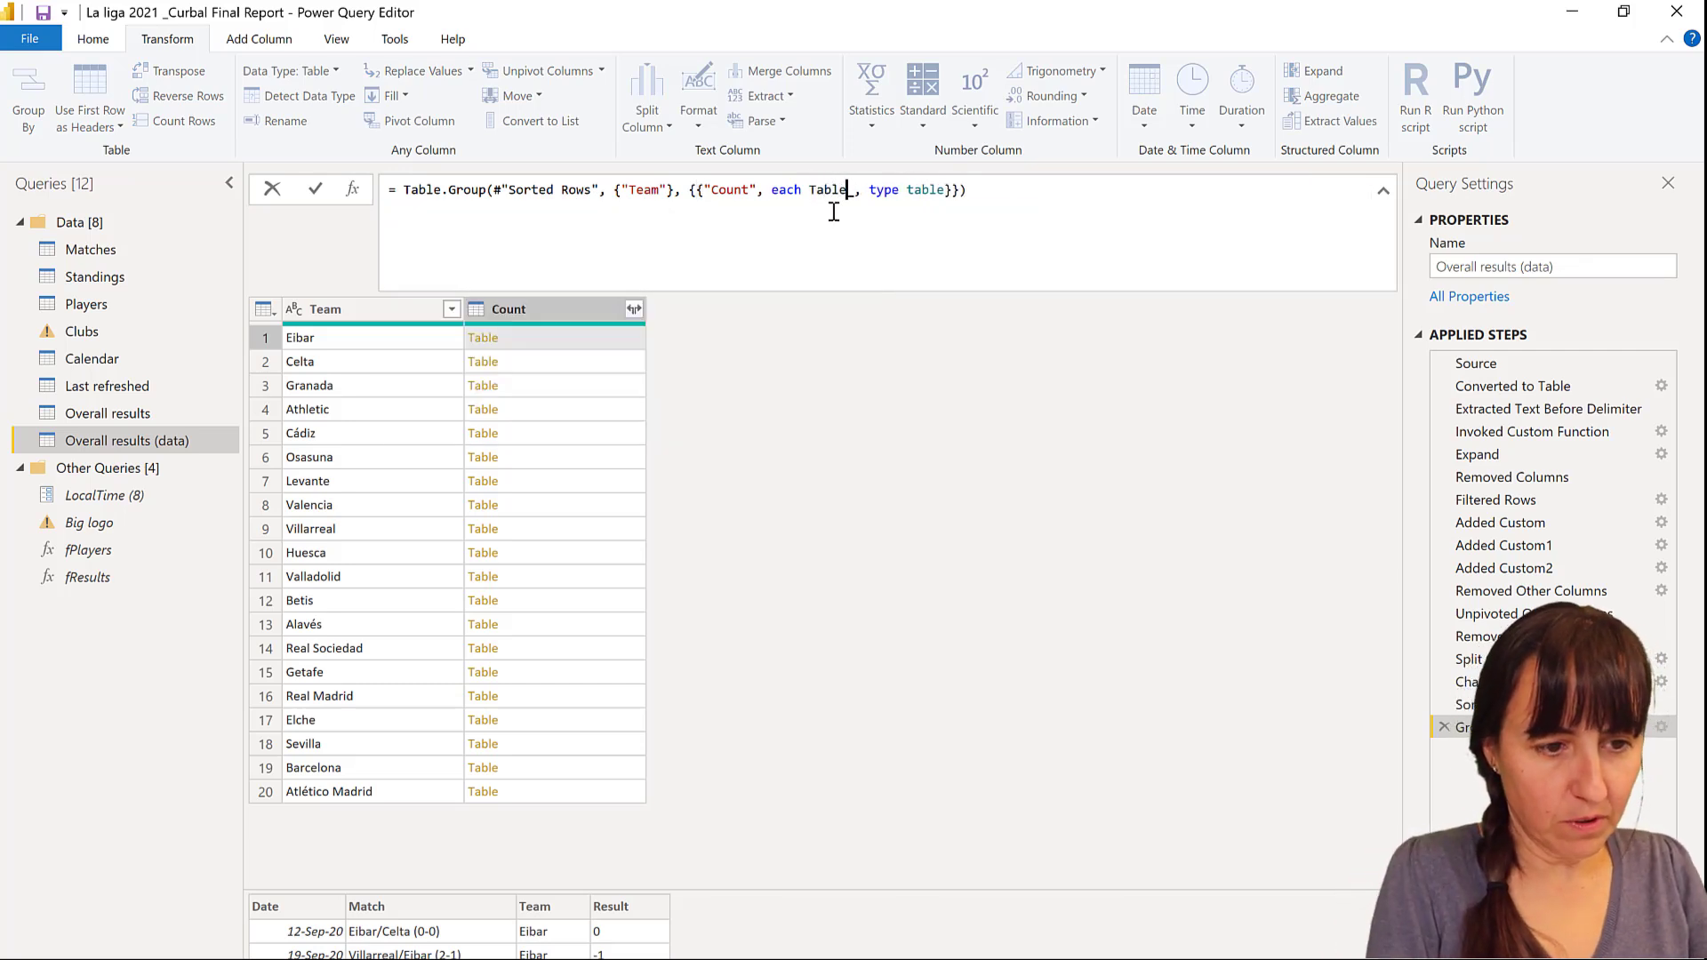
{"action": "type", "text": "d"}
{"action": "key", "text": "Down"}
{"action": "key", "text": "Down"}
{"action": "key", "text": "Down"}
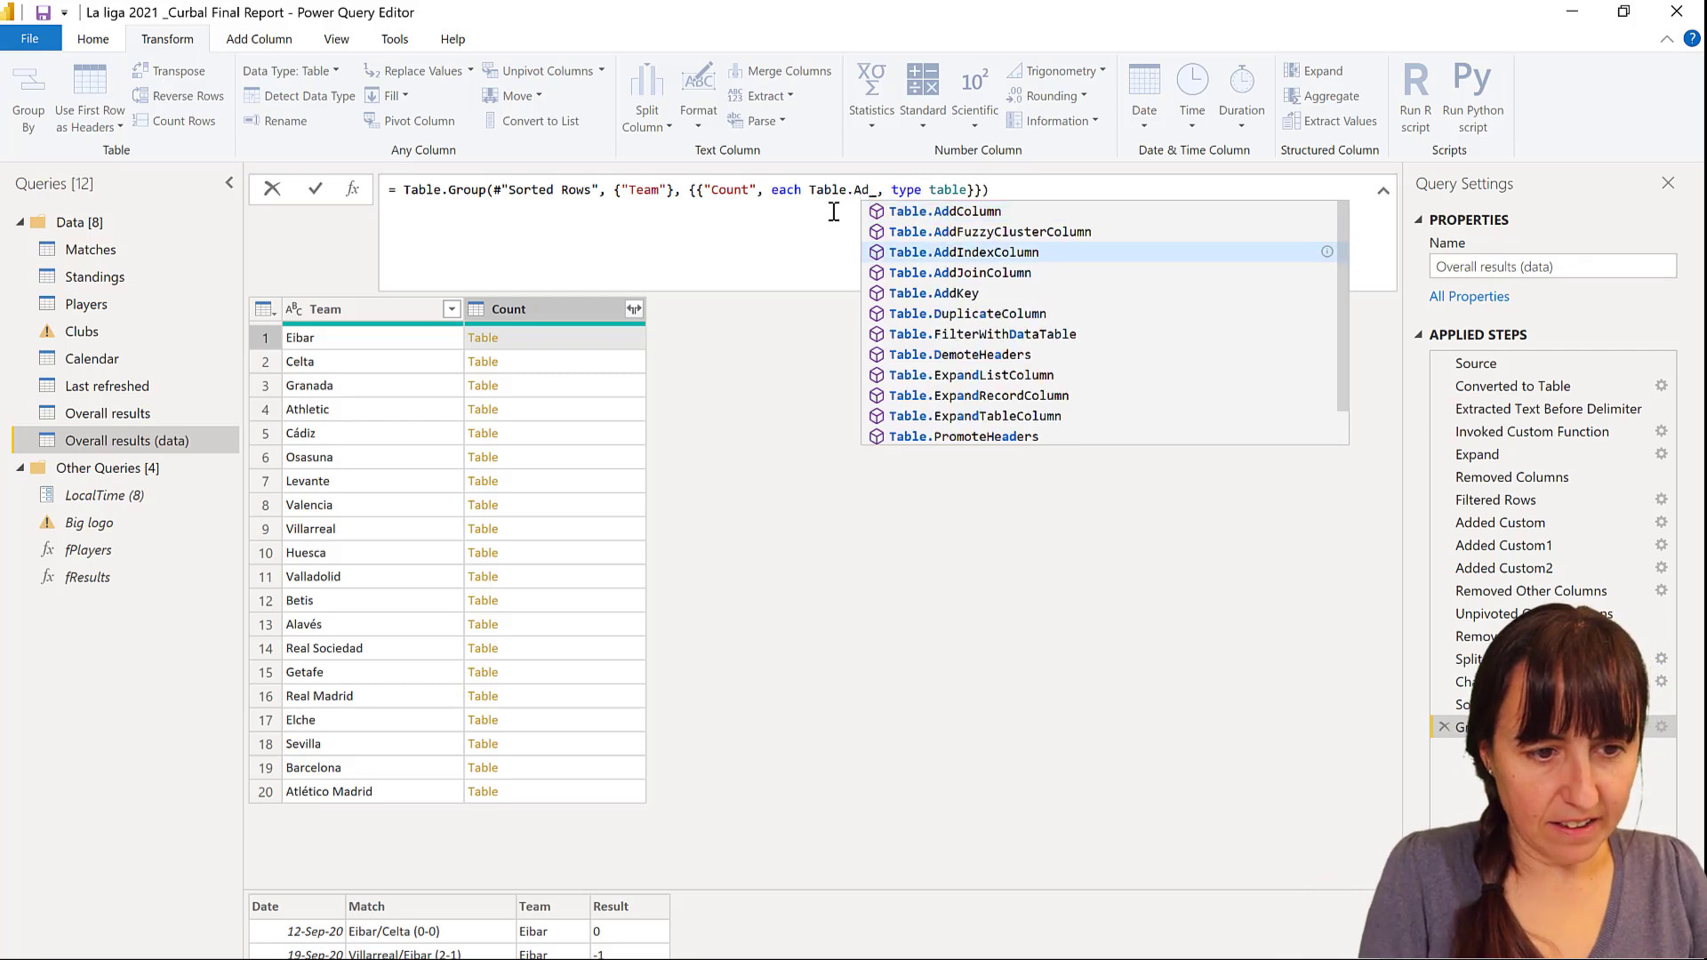
{"action": "key", "text": "Up"}
{"action": "key", "text": "Tab"}
{"action": "type", "text": "(_,"}
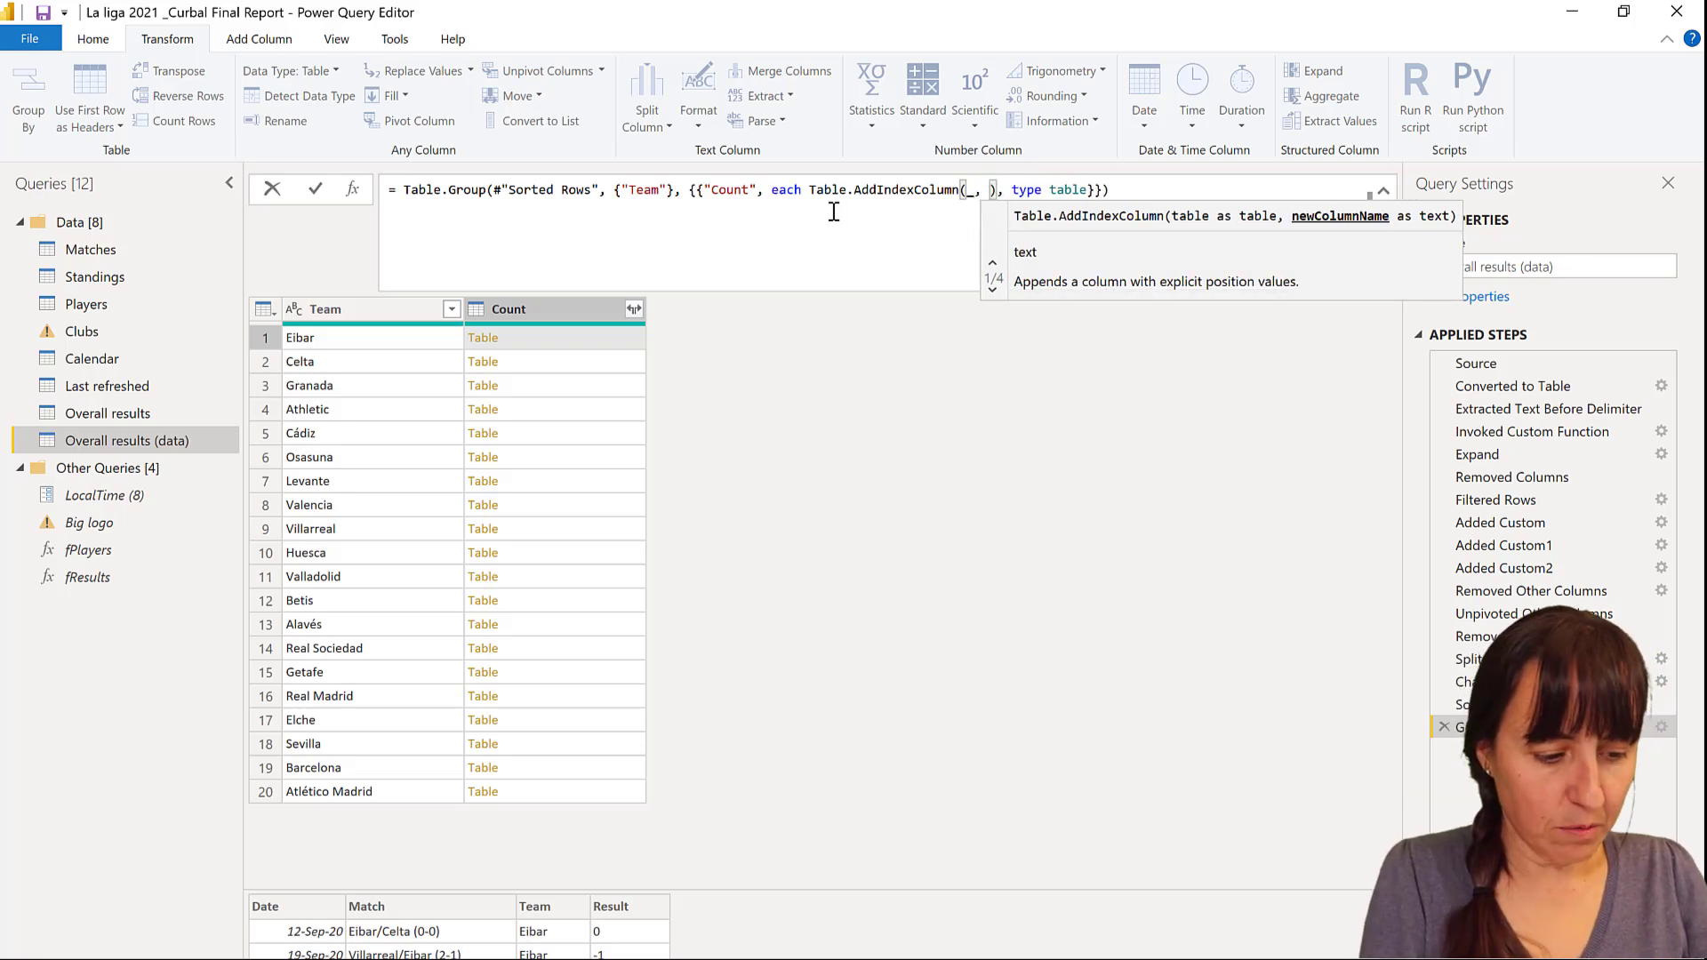
{"action": "type", "text": "\"Match"}
{"action": "type", "text": "\""}
{"action": "type", "text": "ID"}
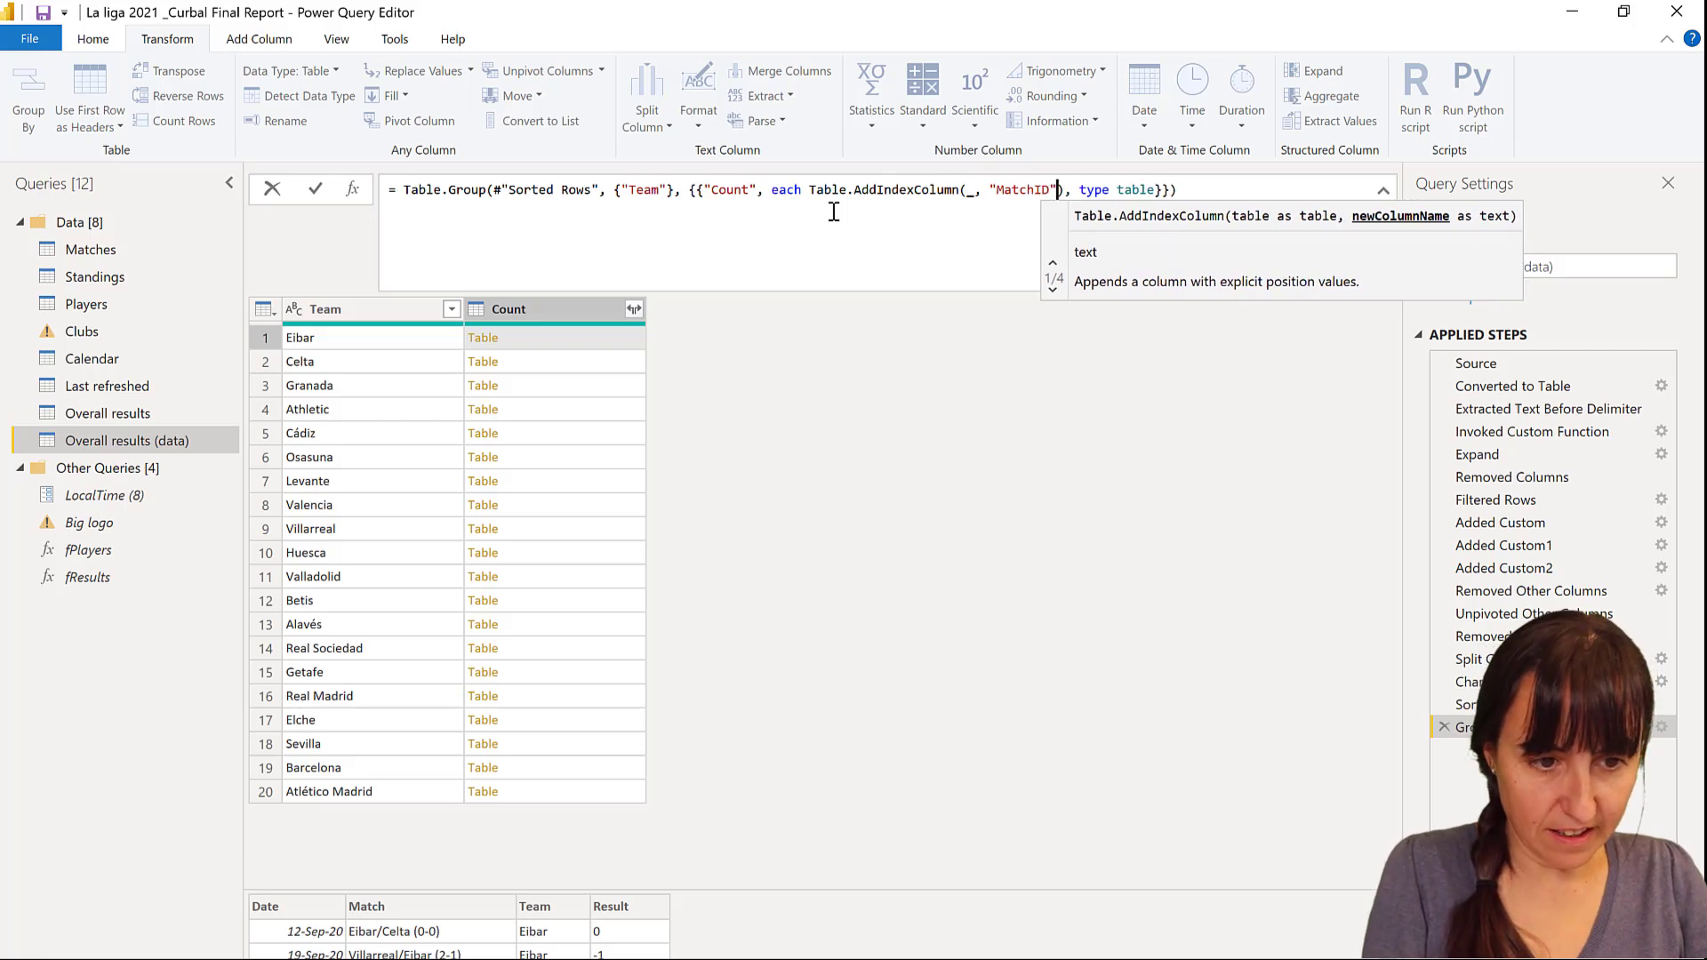
{"action": "type", "text": ",1"}
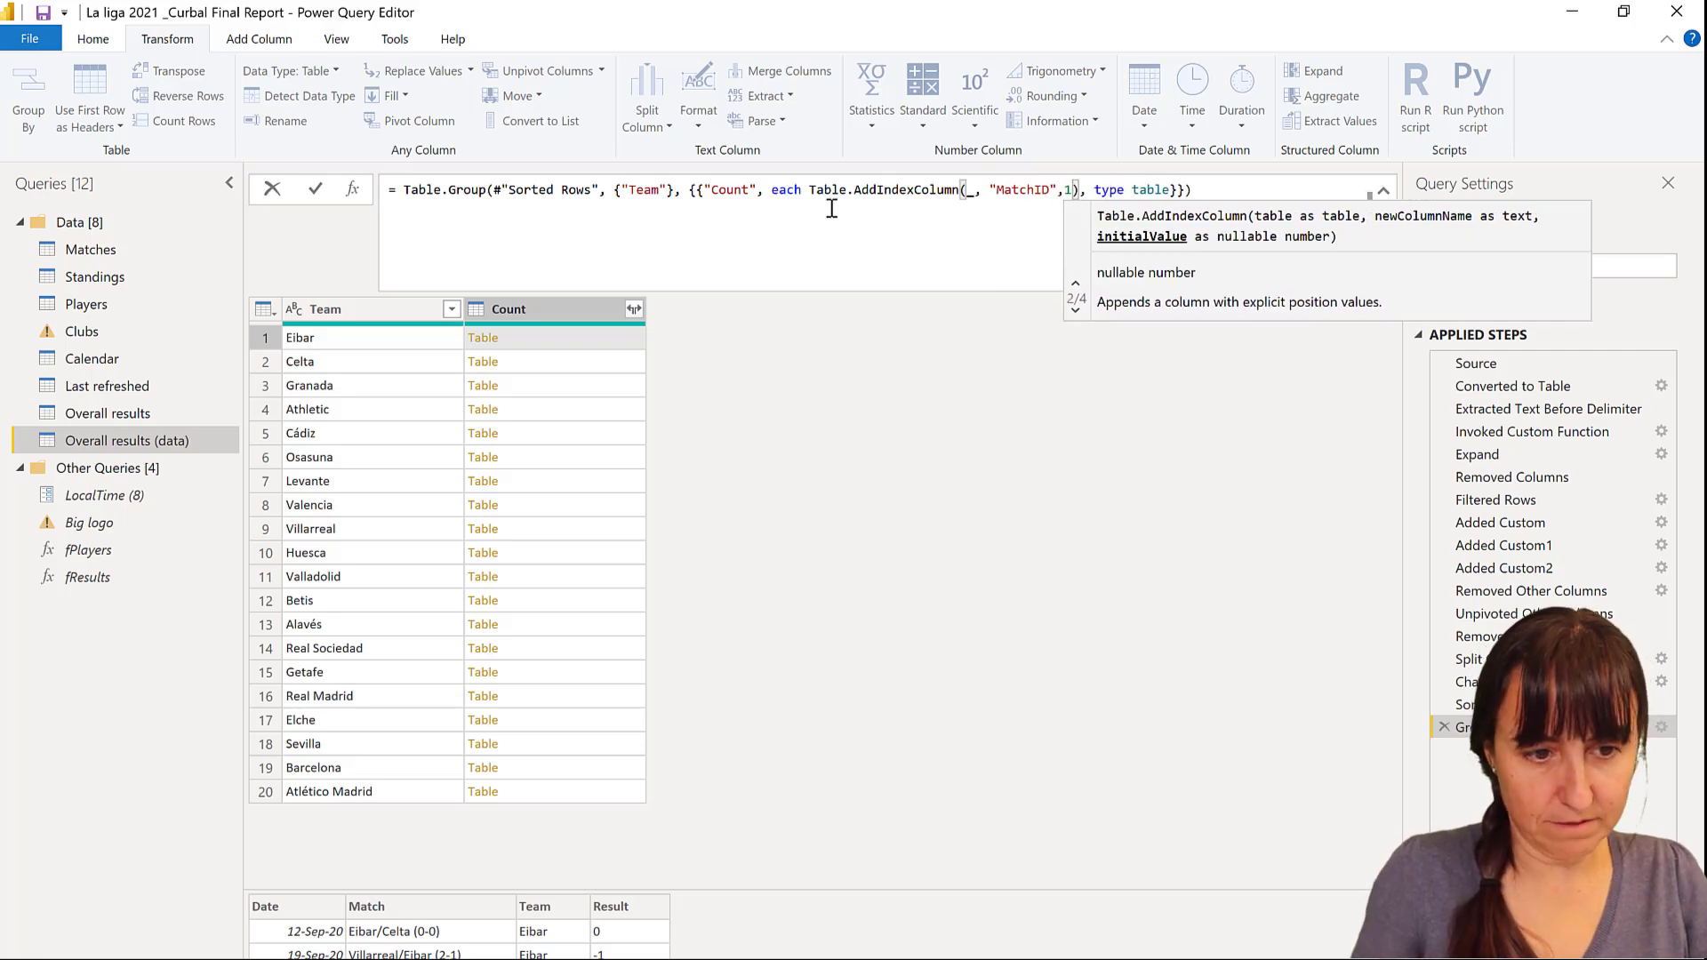
{"action": "left_click", "coordinate": [992, 491]}
{"action": "key", "text": "Return"}
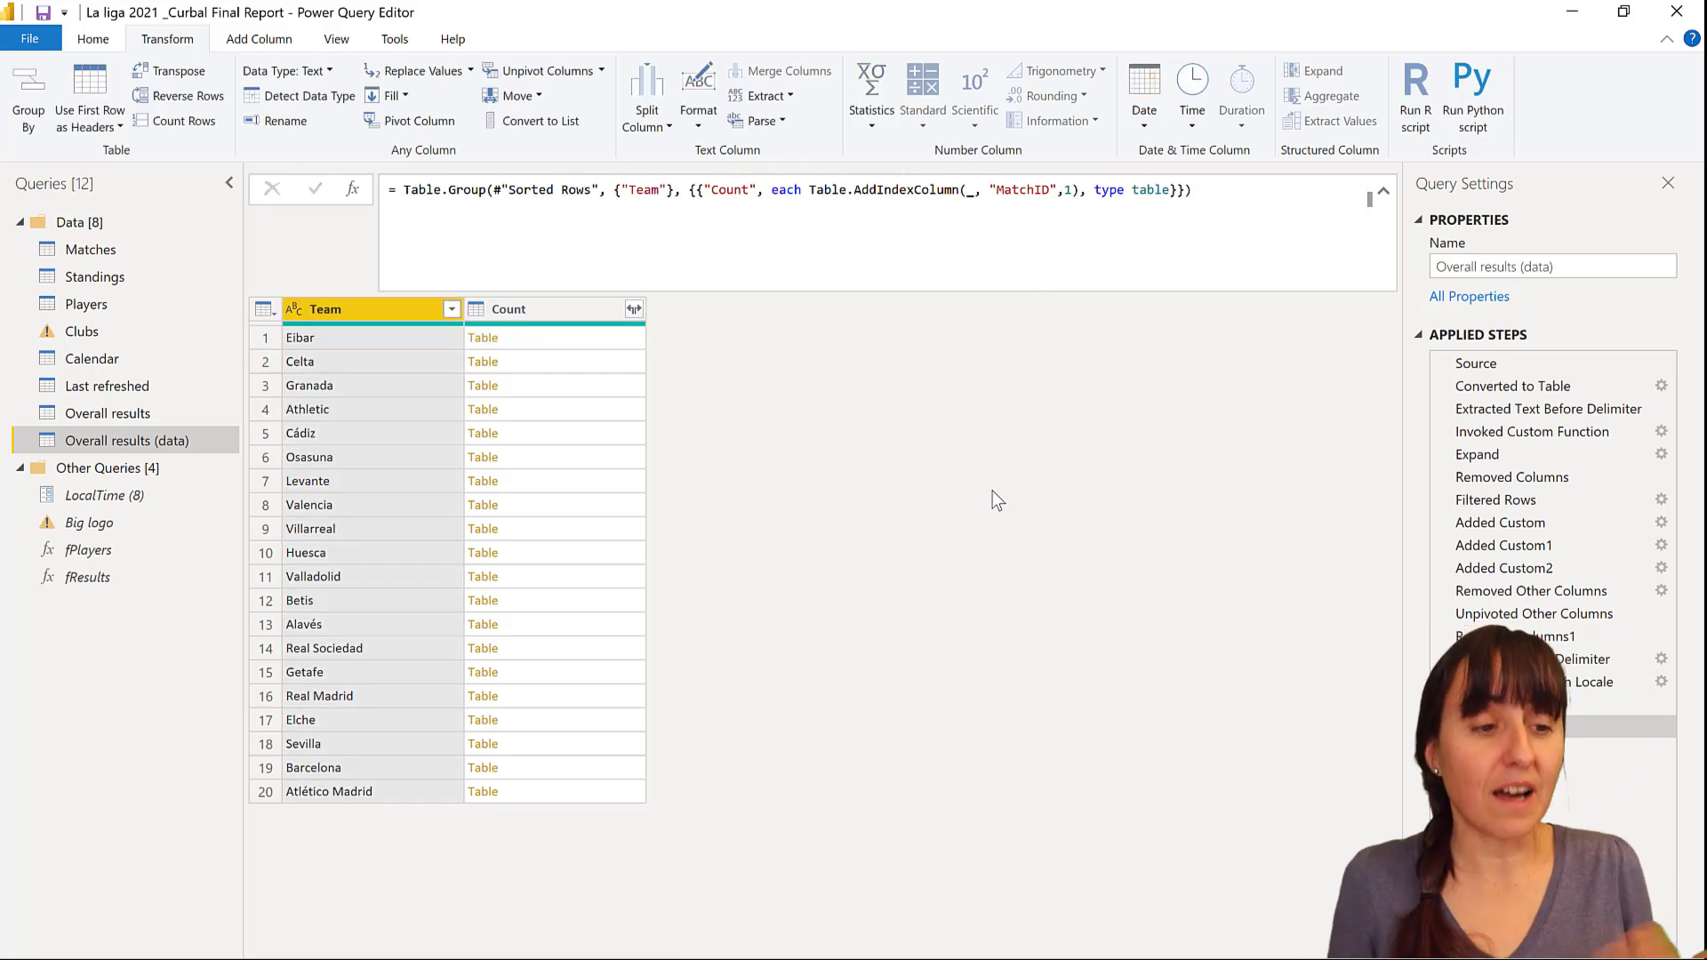
Preview Eibar's nested table in the Count column to check its MatchID numbering.
{"action": "left_click", "coordinate": [571, 342]}
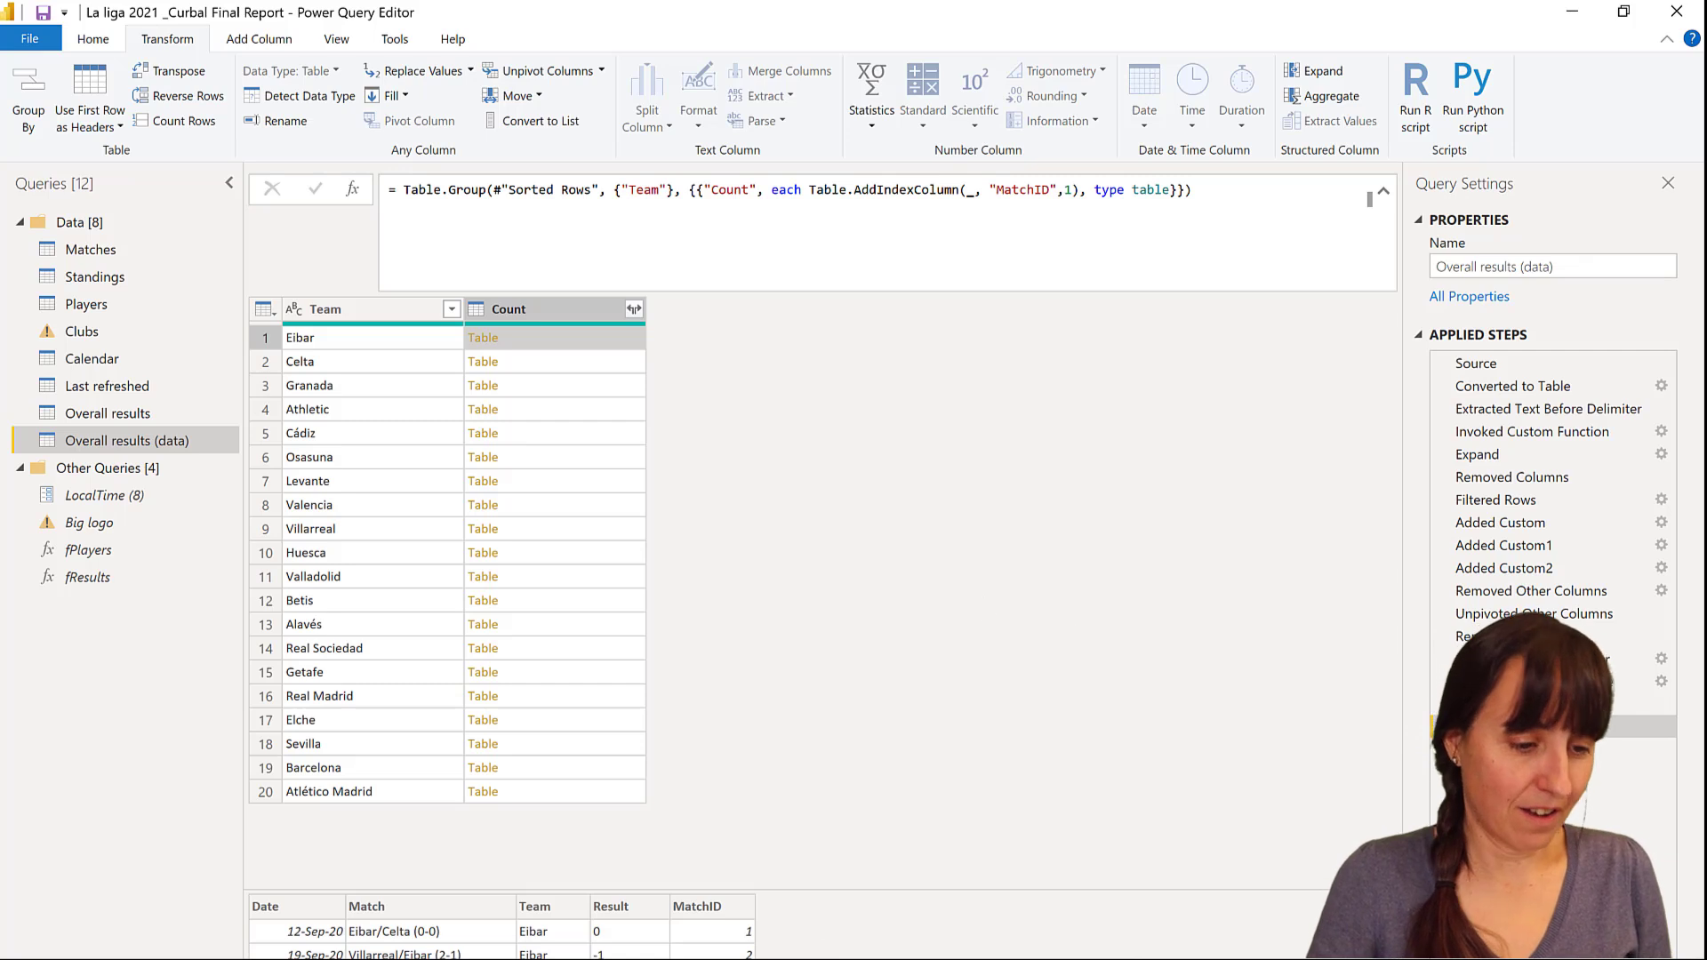
{"action": "scroll", "coordinate": [501, 941], "scroll_direction": "down", "scroll_amount": 1}
{"action": "scroll", "coordinate": [501, 941], "scroll_direction": "up", "scroll_amount": 1}
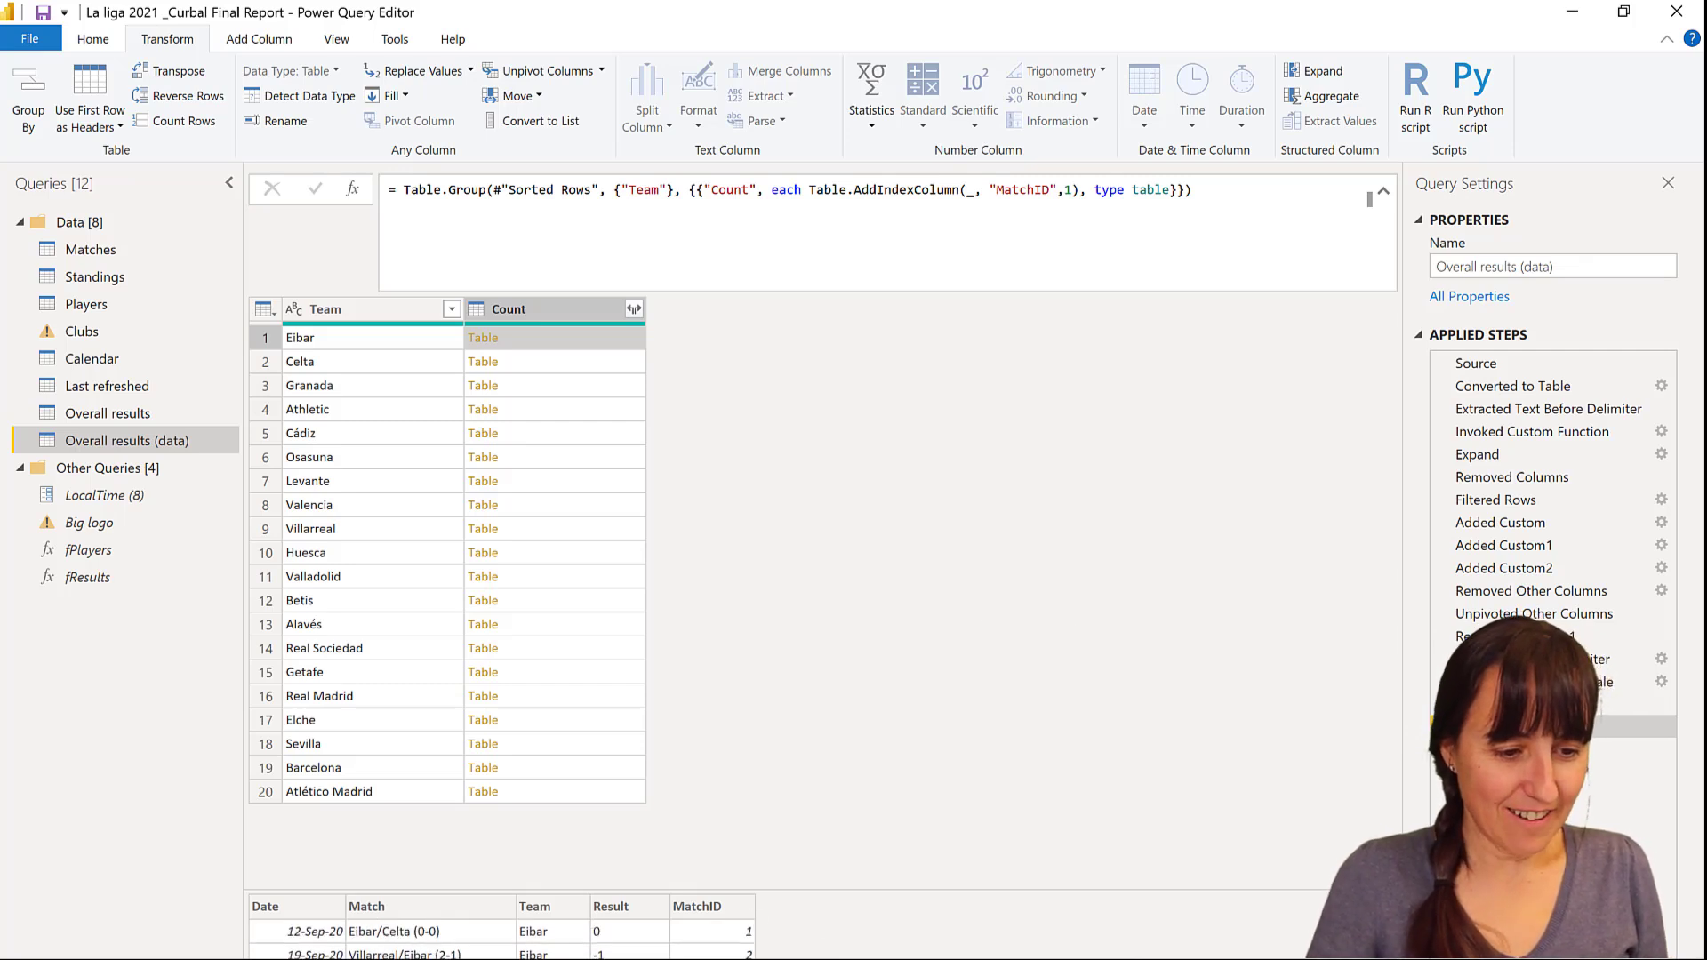
Expand the Count column into Date, Match, Result and MatchID, excluding Team and without the original column name as prefix.
{"action": "left_click", "coordinate": [634, 308]}
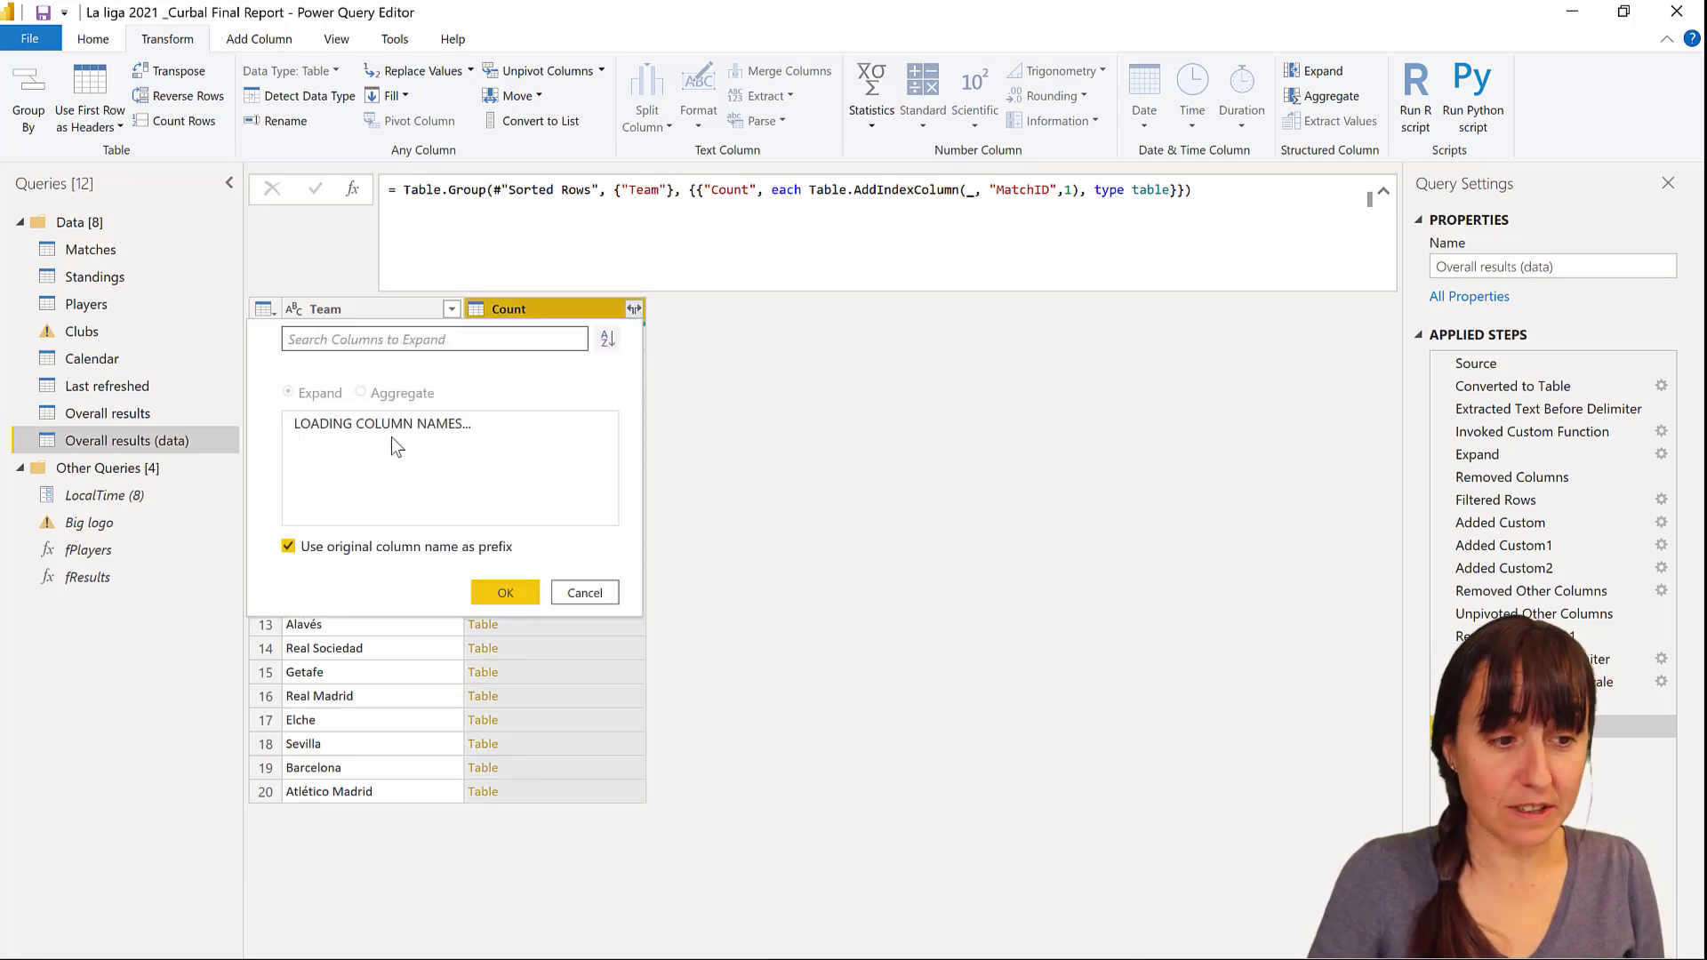
{"action": "left_click", "coordinate": [350, 550]}
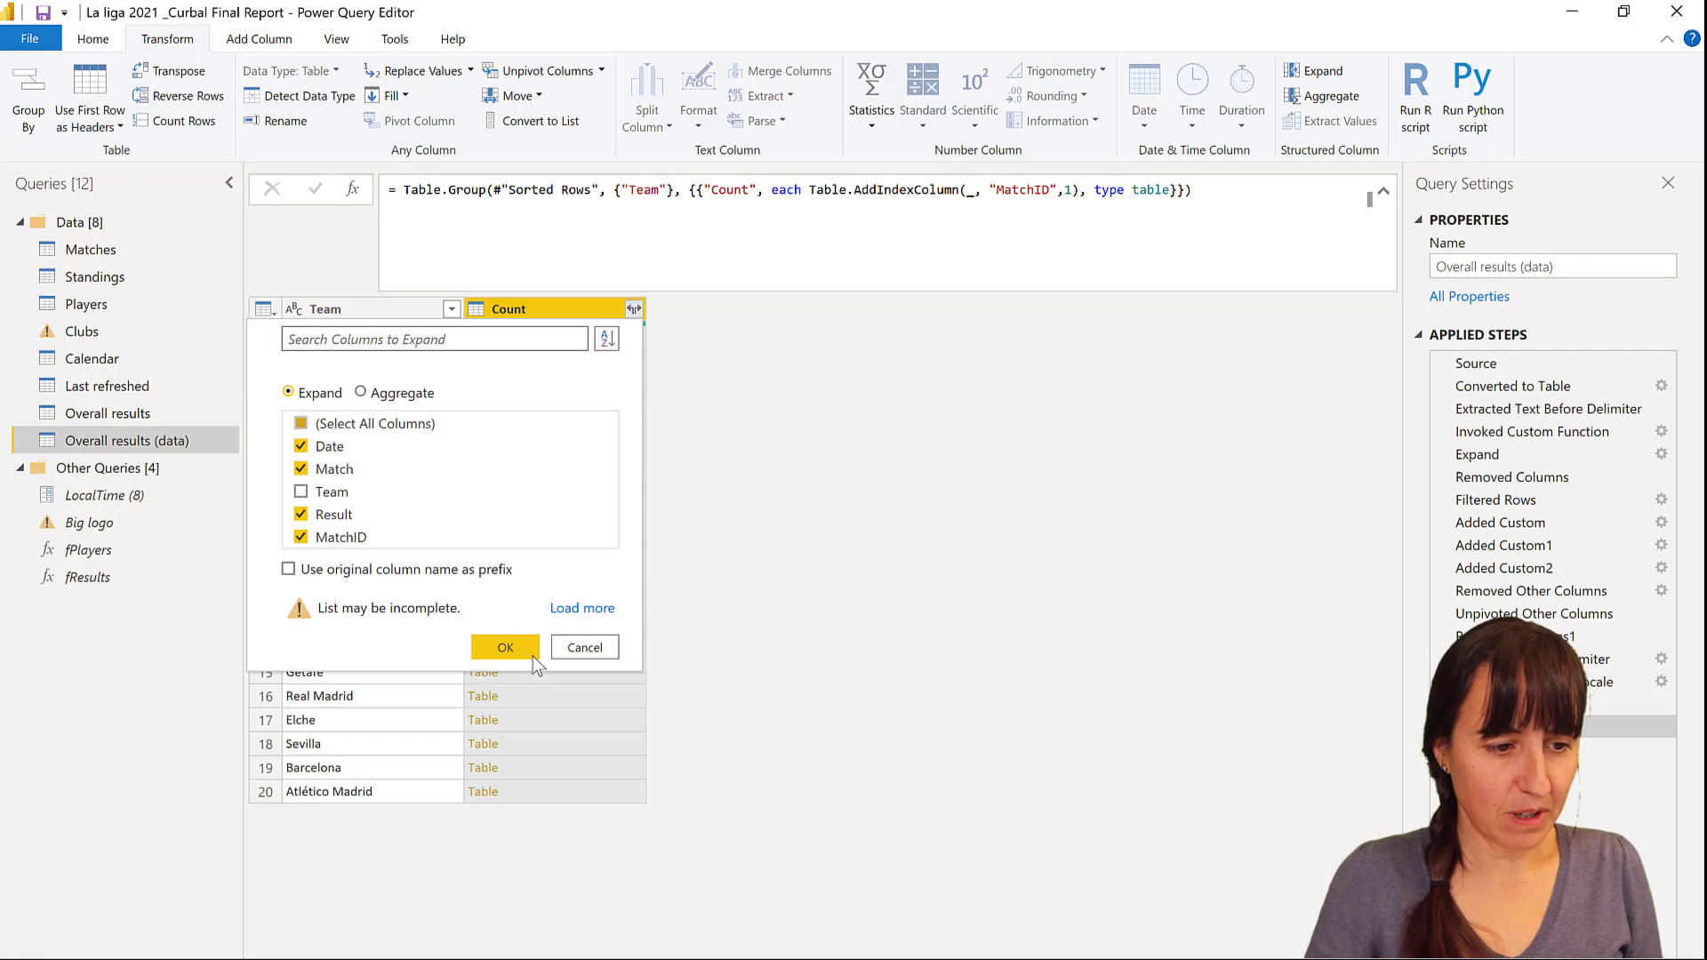
{"action": "left_click", "coordinate": [505, 647]}
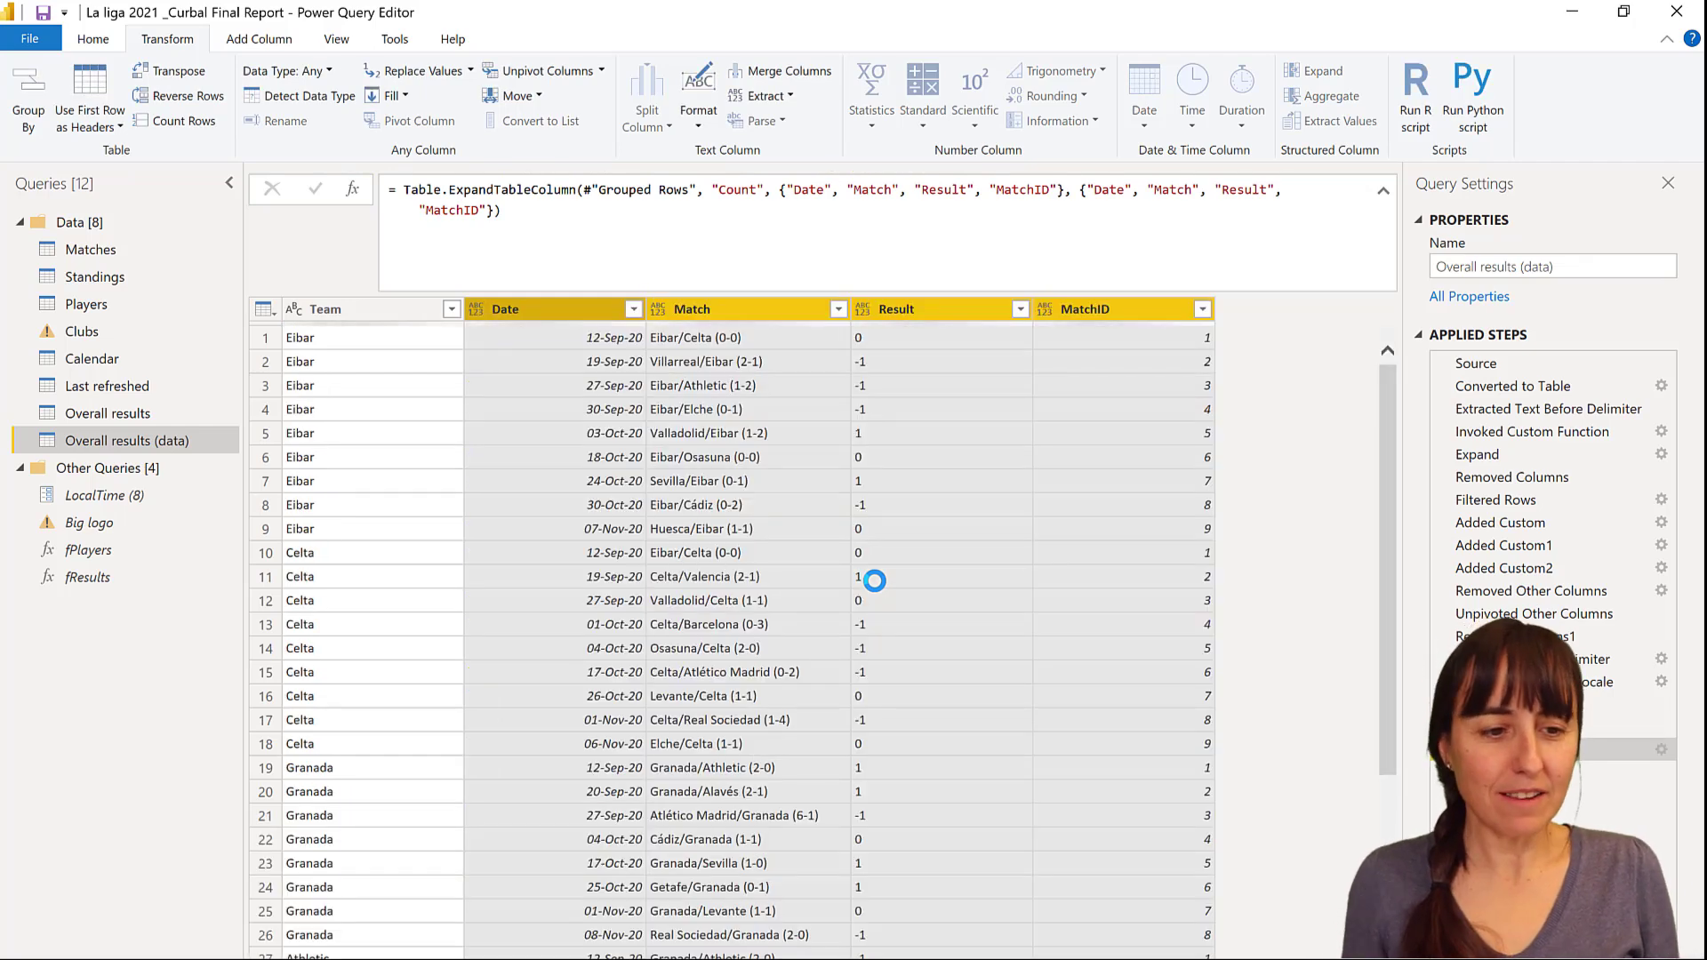
Set the expanded Date column to the Date type and the Match column to Text.
{"action": "left_click", "coordinate": [697, 309]}
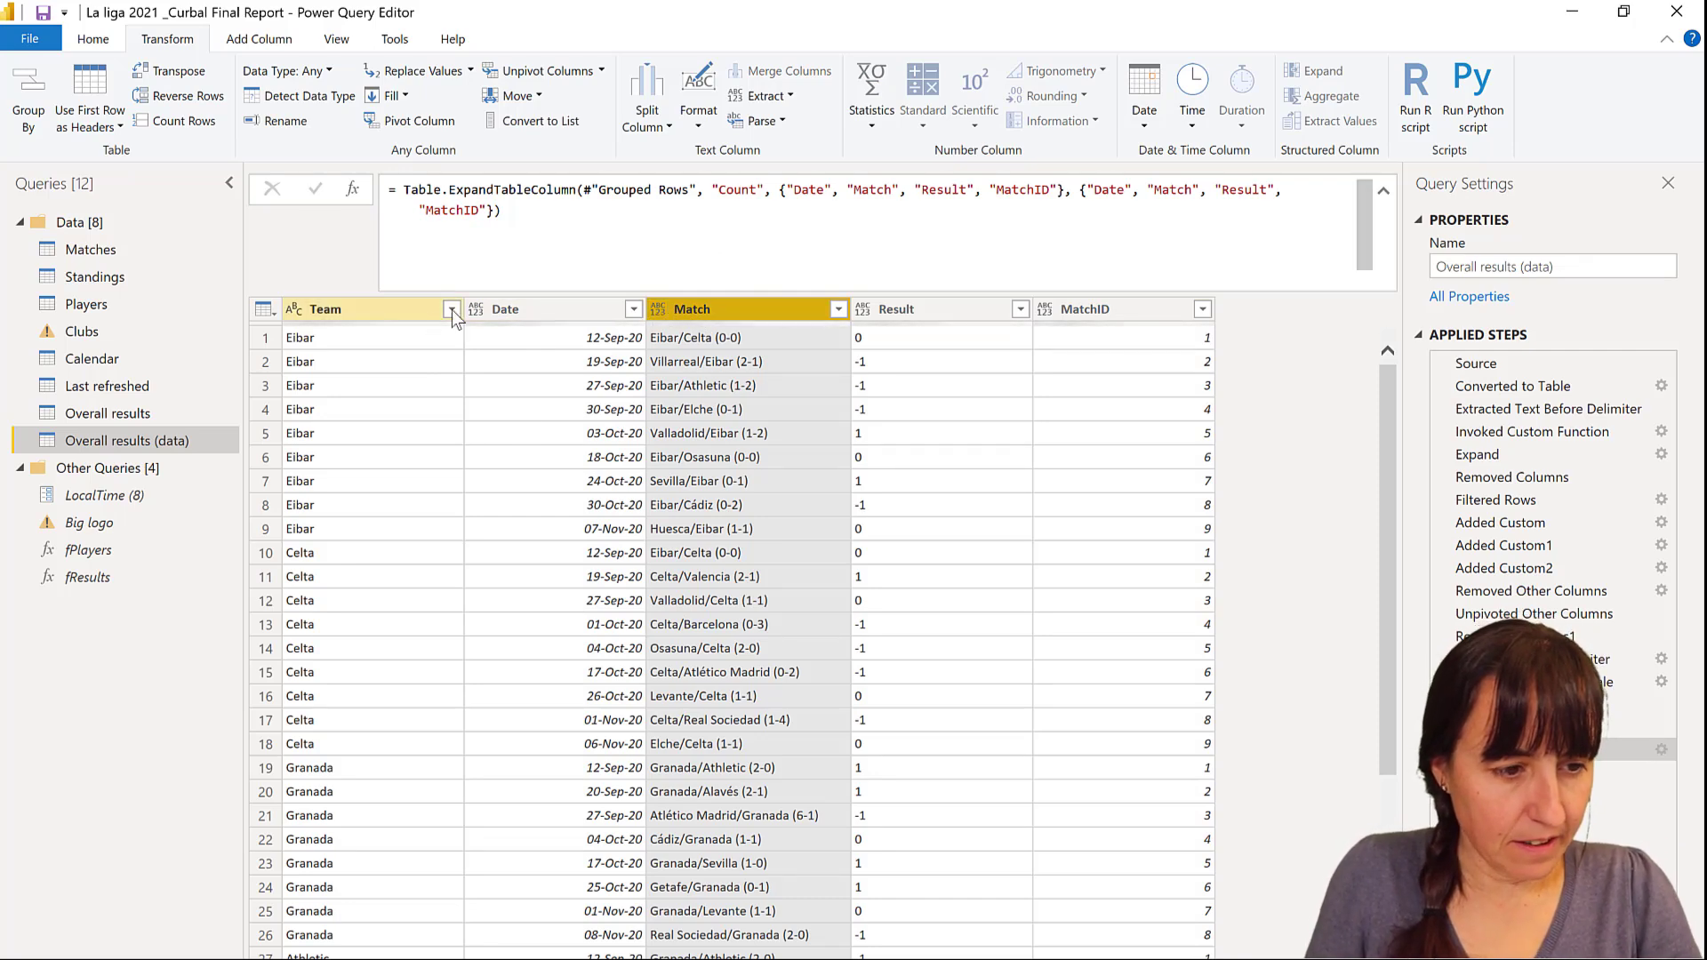
{"action": "left_click", "coordinate": [476, 309]}
{"action": "left_click", "coordinate": [552, 441]}
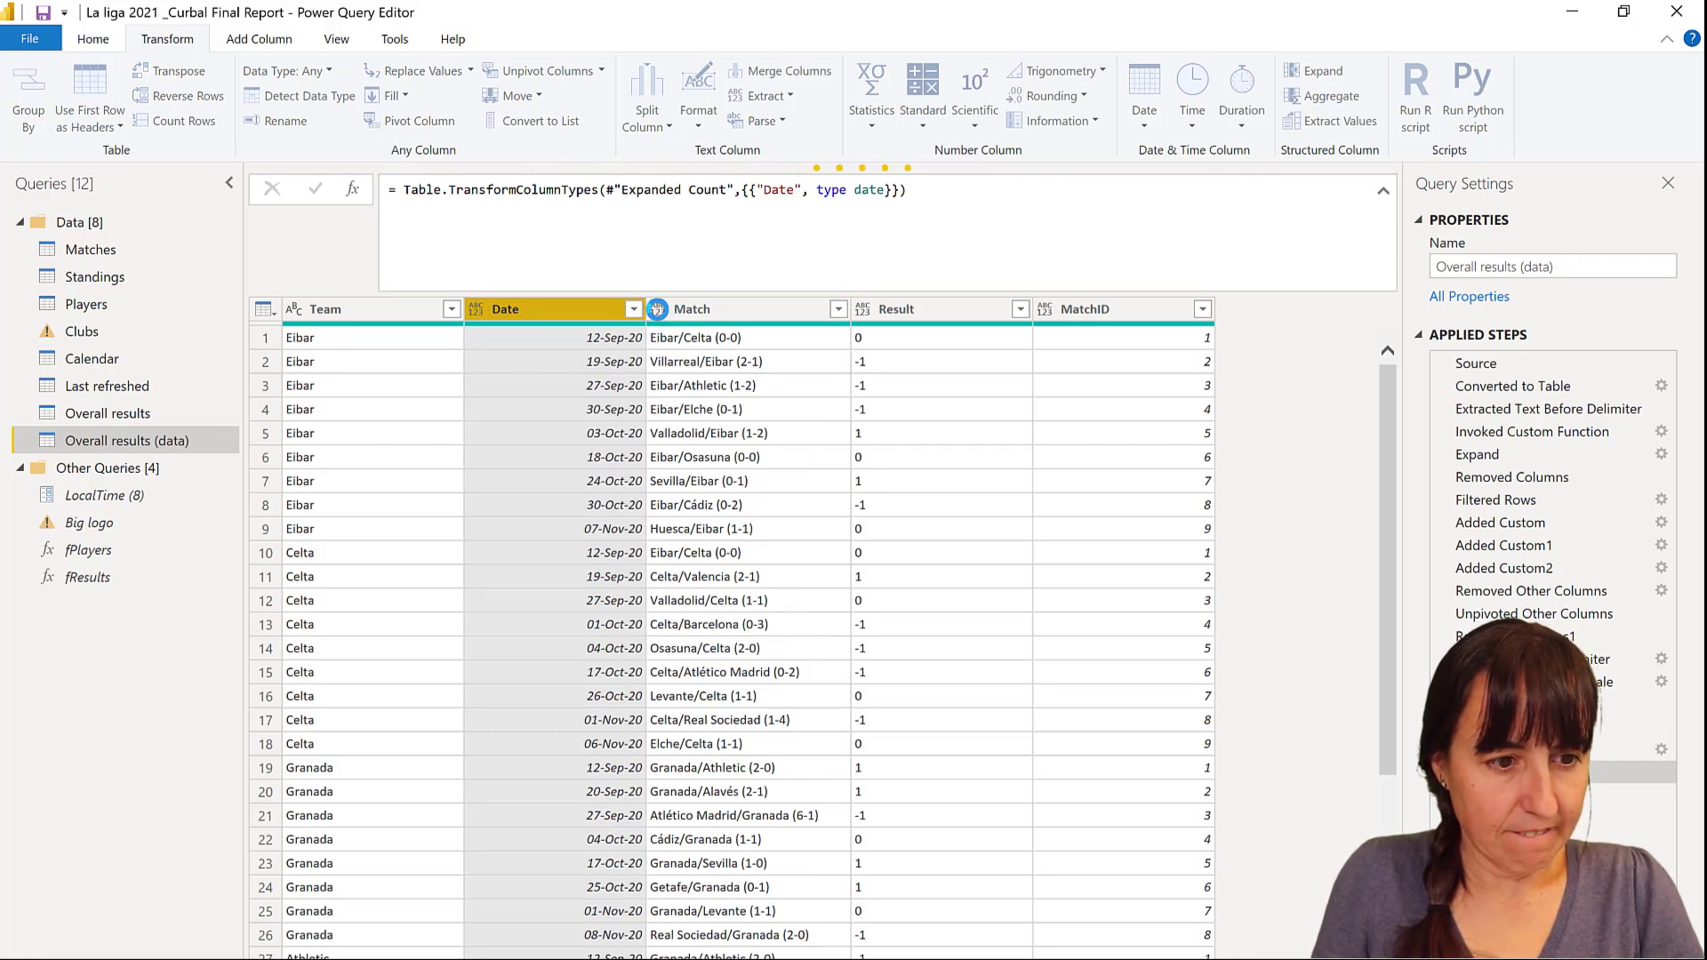
{"action": "left_click", "coordinate": [659, 318]}
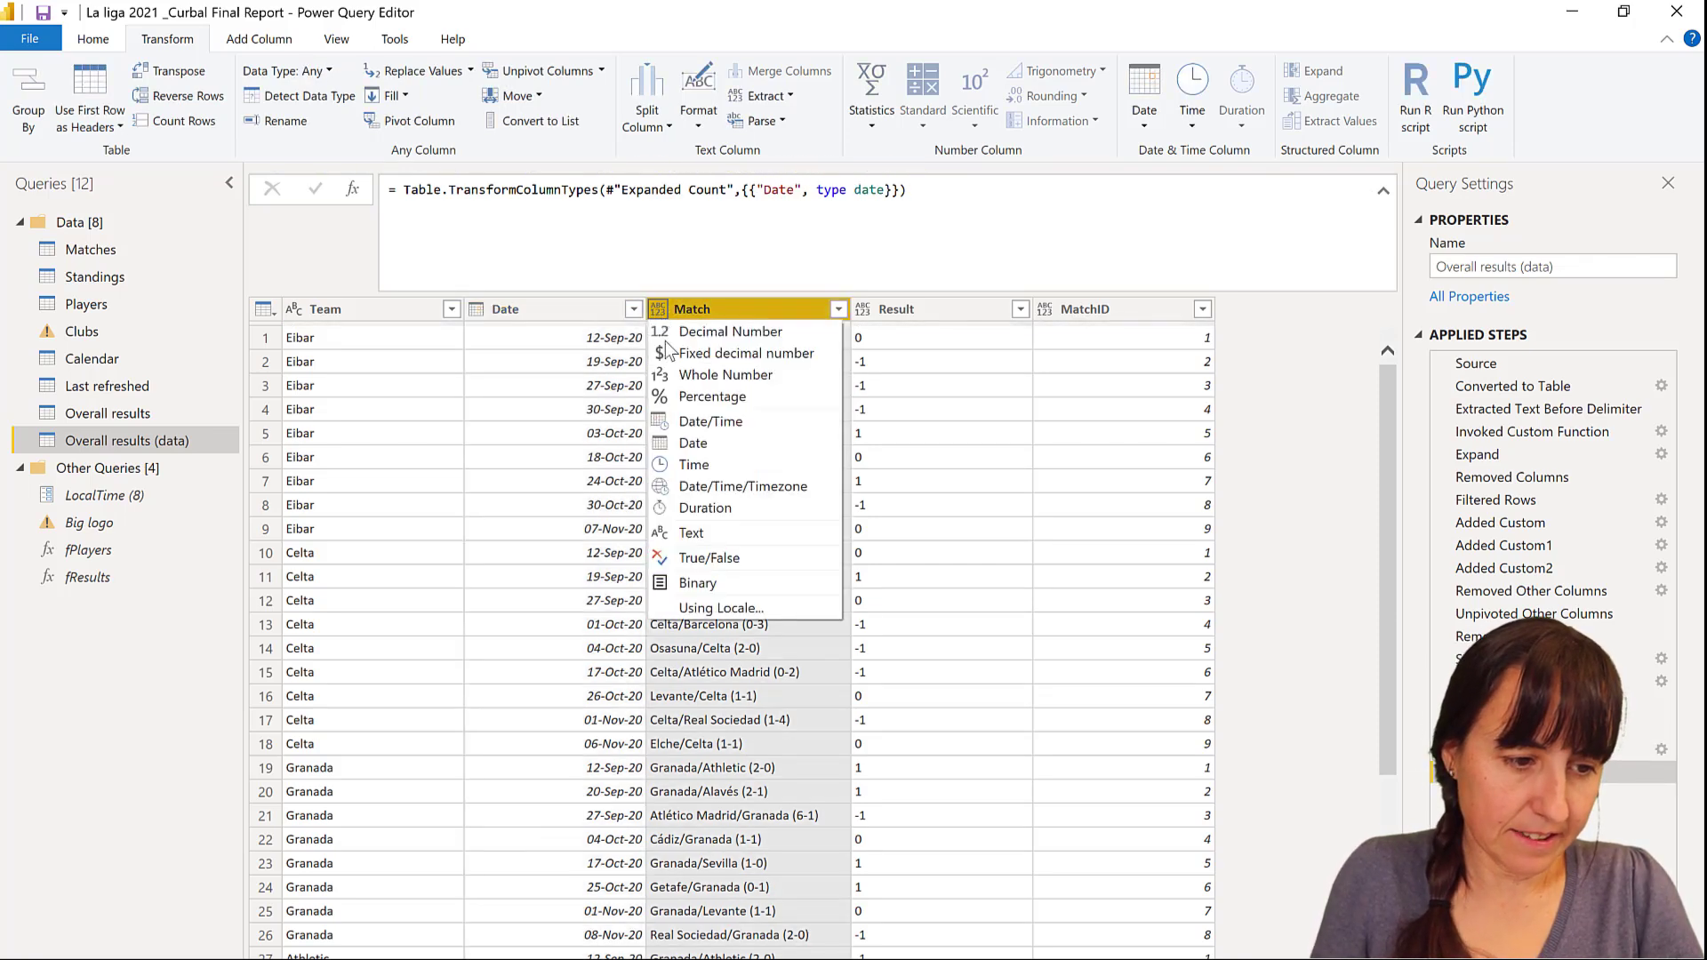
{"action": "left_click", "coordinate": [732, 531]}
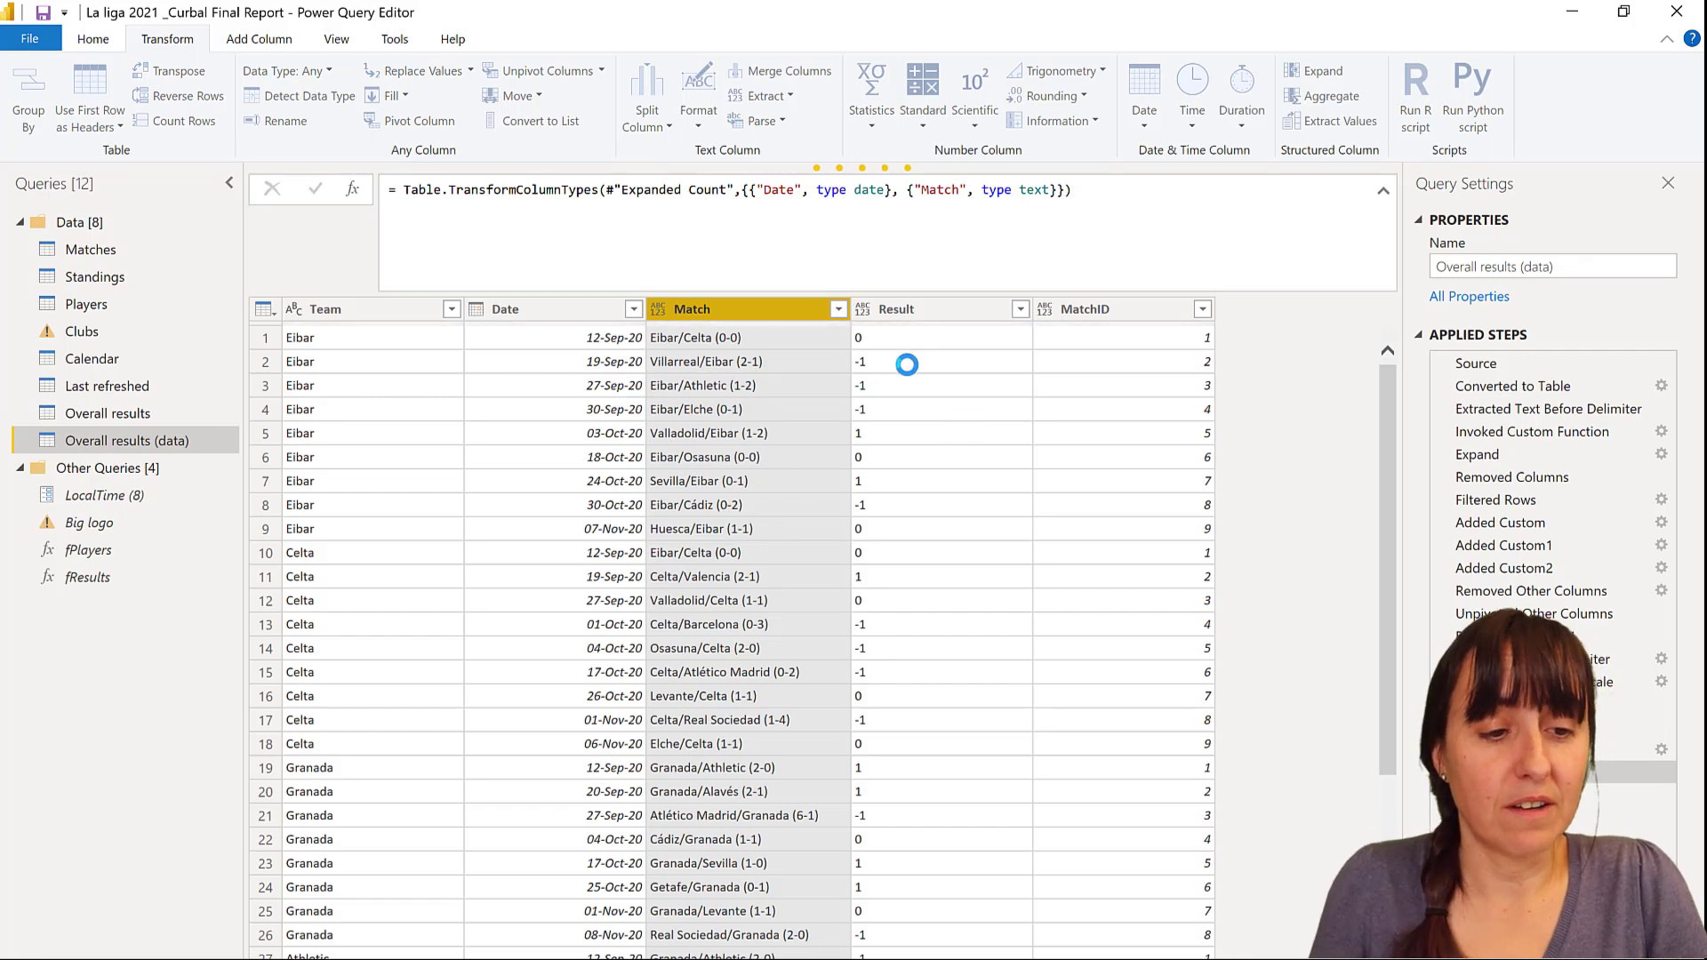
Set the MatchID and Result columns to Whole Number, and close and apply the query changes.
{"action": "left_click", "coordinate": [952, 309]}
{"action": "left_click", "coordinate": [1058, 309], "text": "shift"}
{"action": "left_click", "coordinate": [1047, 310]}
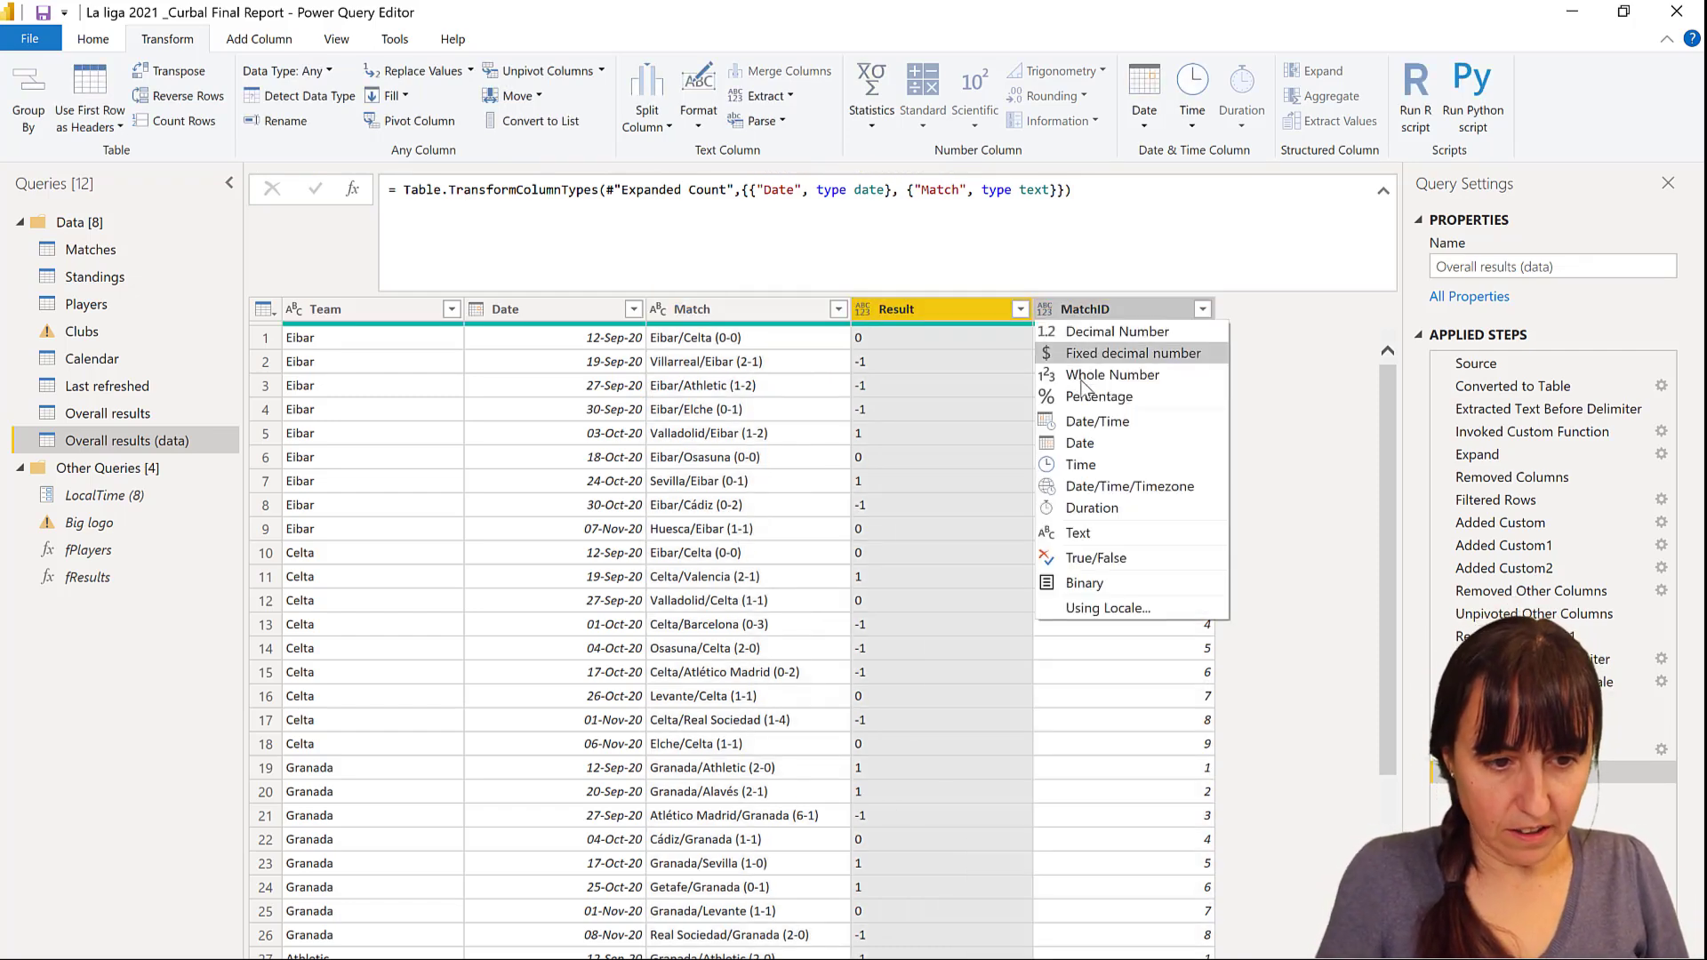
{"action": "left_click", "coordinate": [1049, 317]}
{"action": "left_click", "coordinate": [1047, 310]}
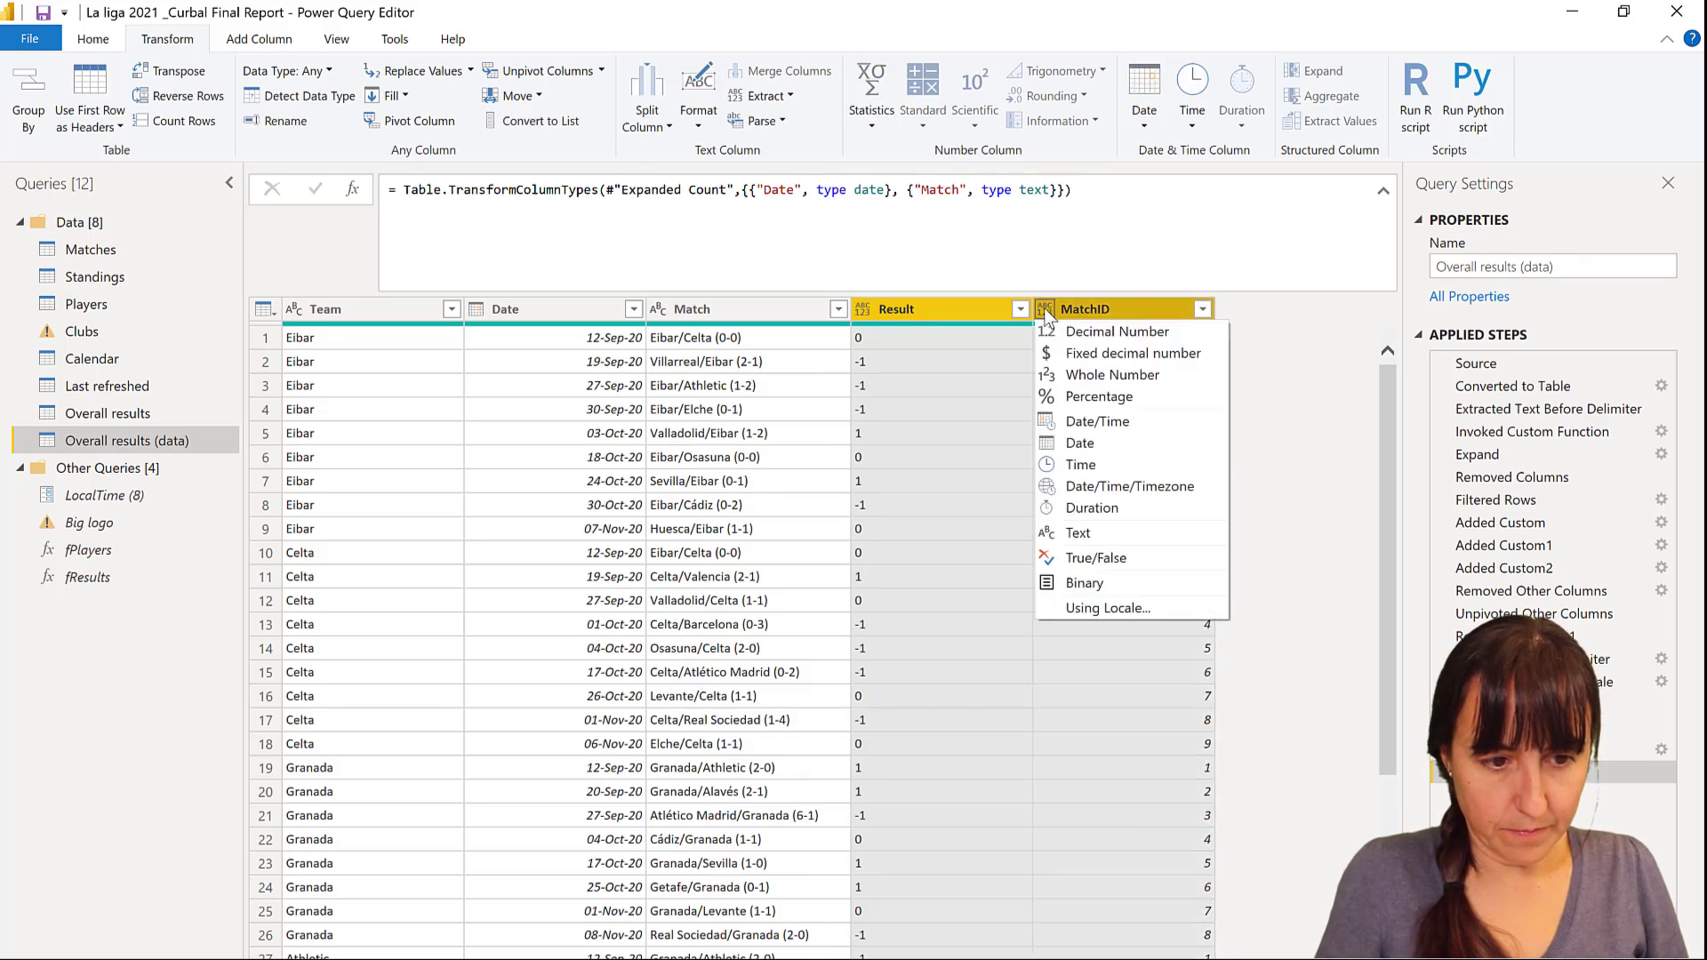
{"action": "left_click", "coordinate": [1051, 308]}
{"action": "left_click", "coordinate": [1051, 308]}
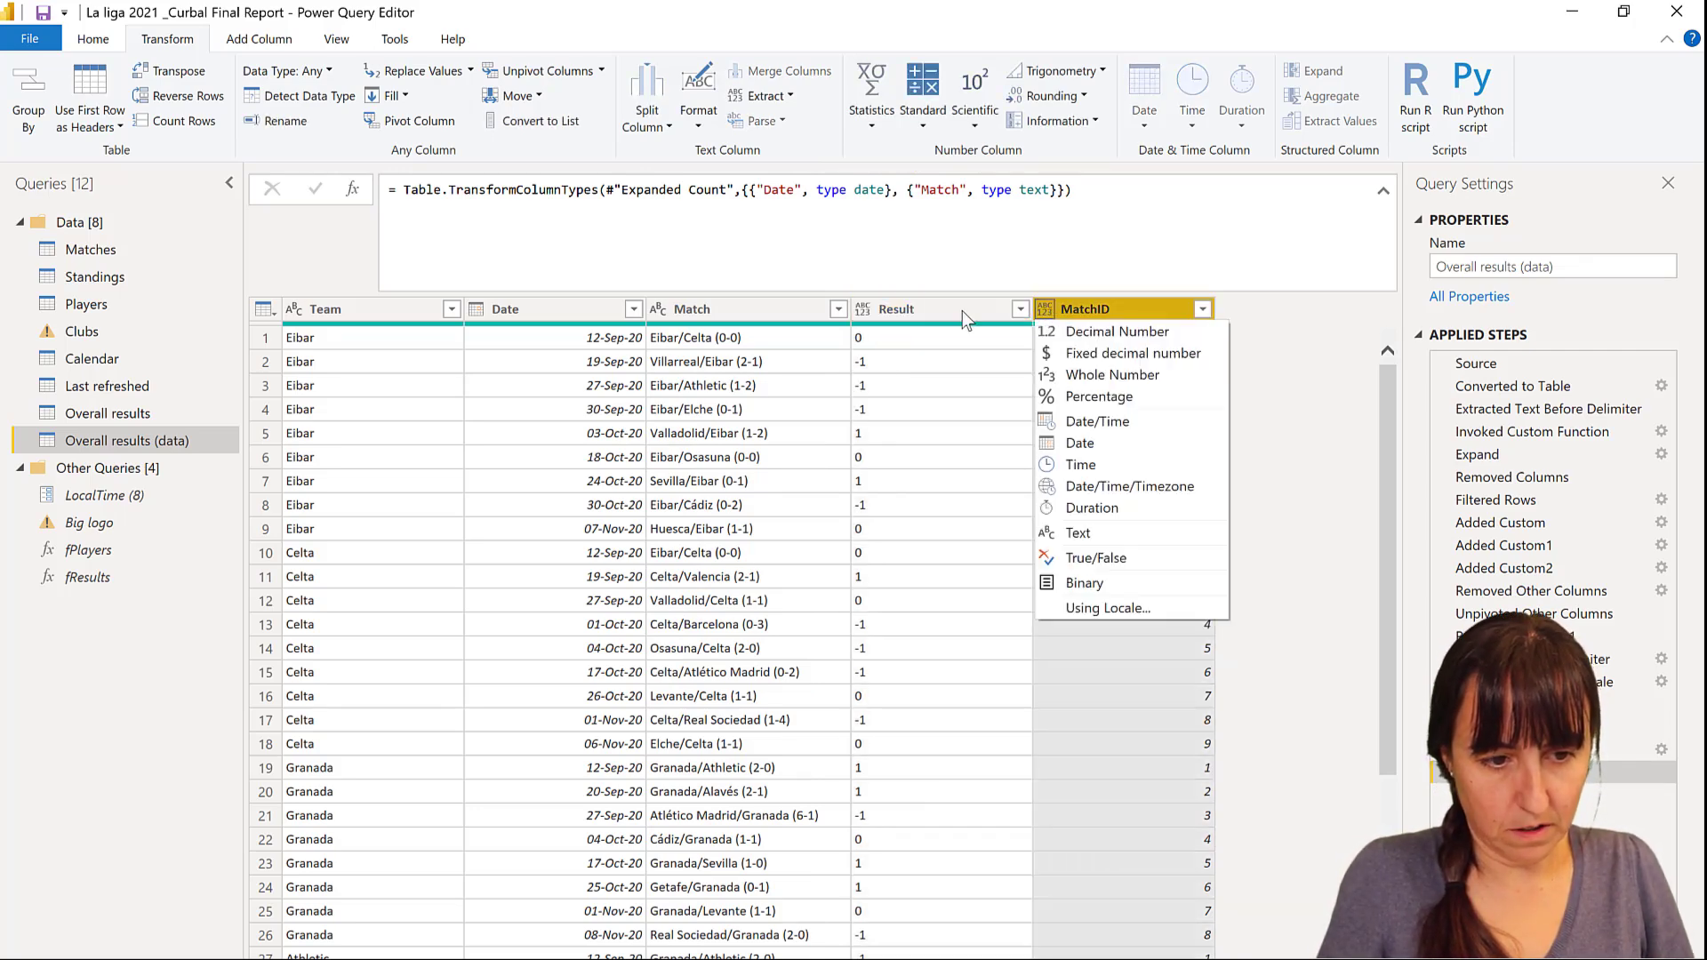
{"action": "left_click", "coordinate": [857, 312]}
{"action": "left_click", "coordinate": [866, 313]}
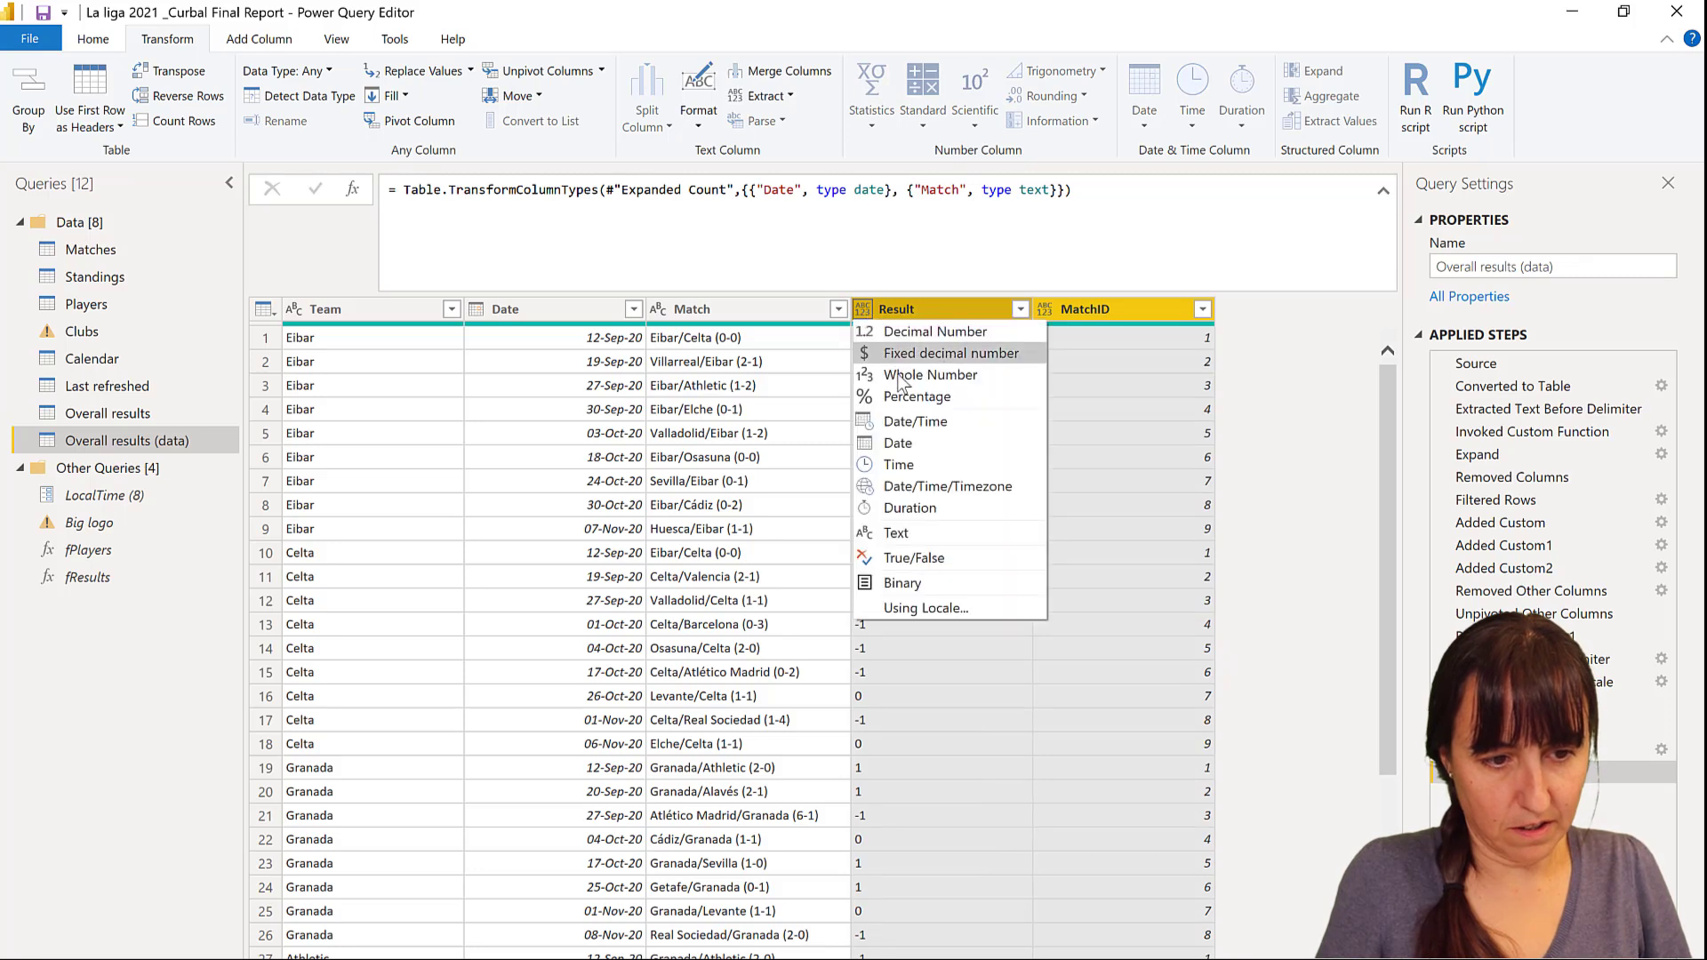
{"action": "left_click", "coordinate": [933, 374]}
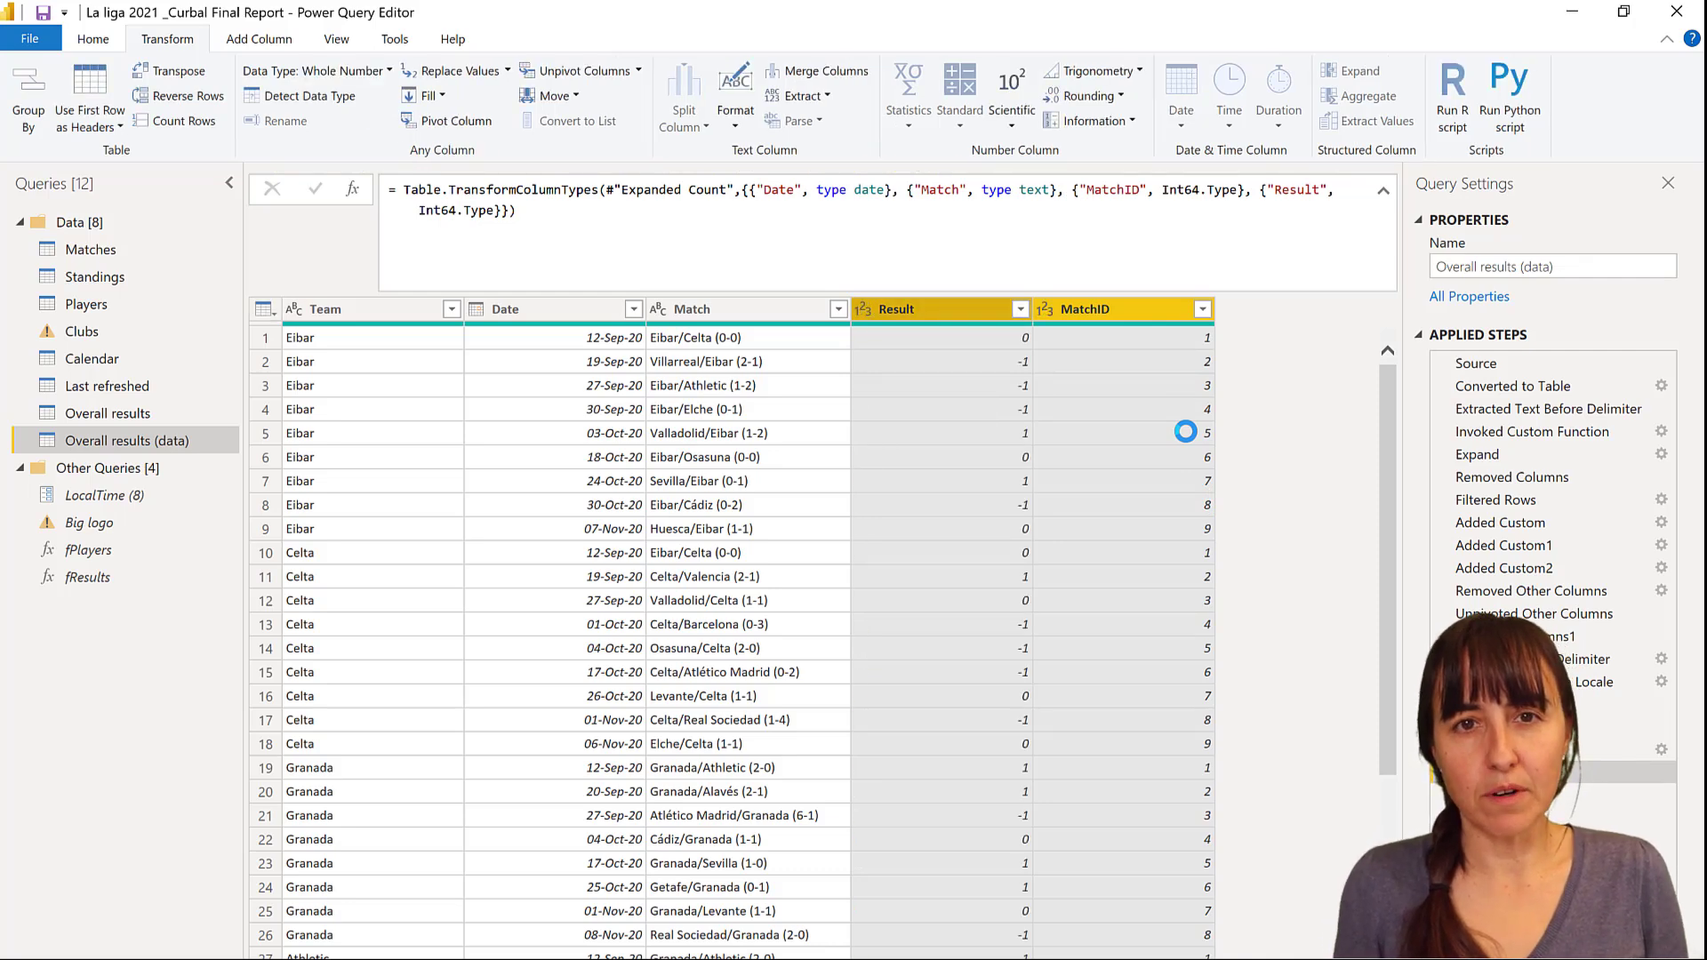
{"action": "left_click", "coordinate": [94, 41]}
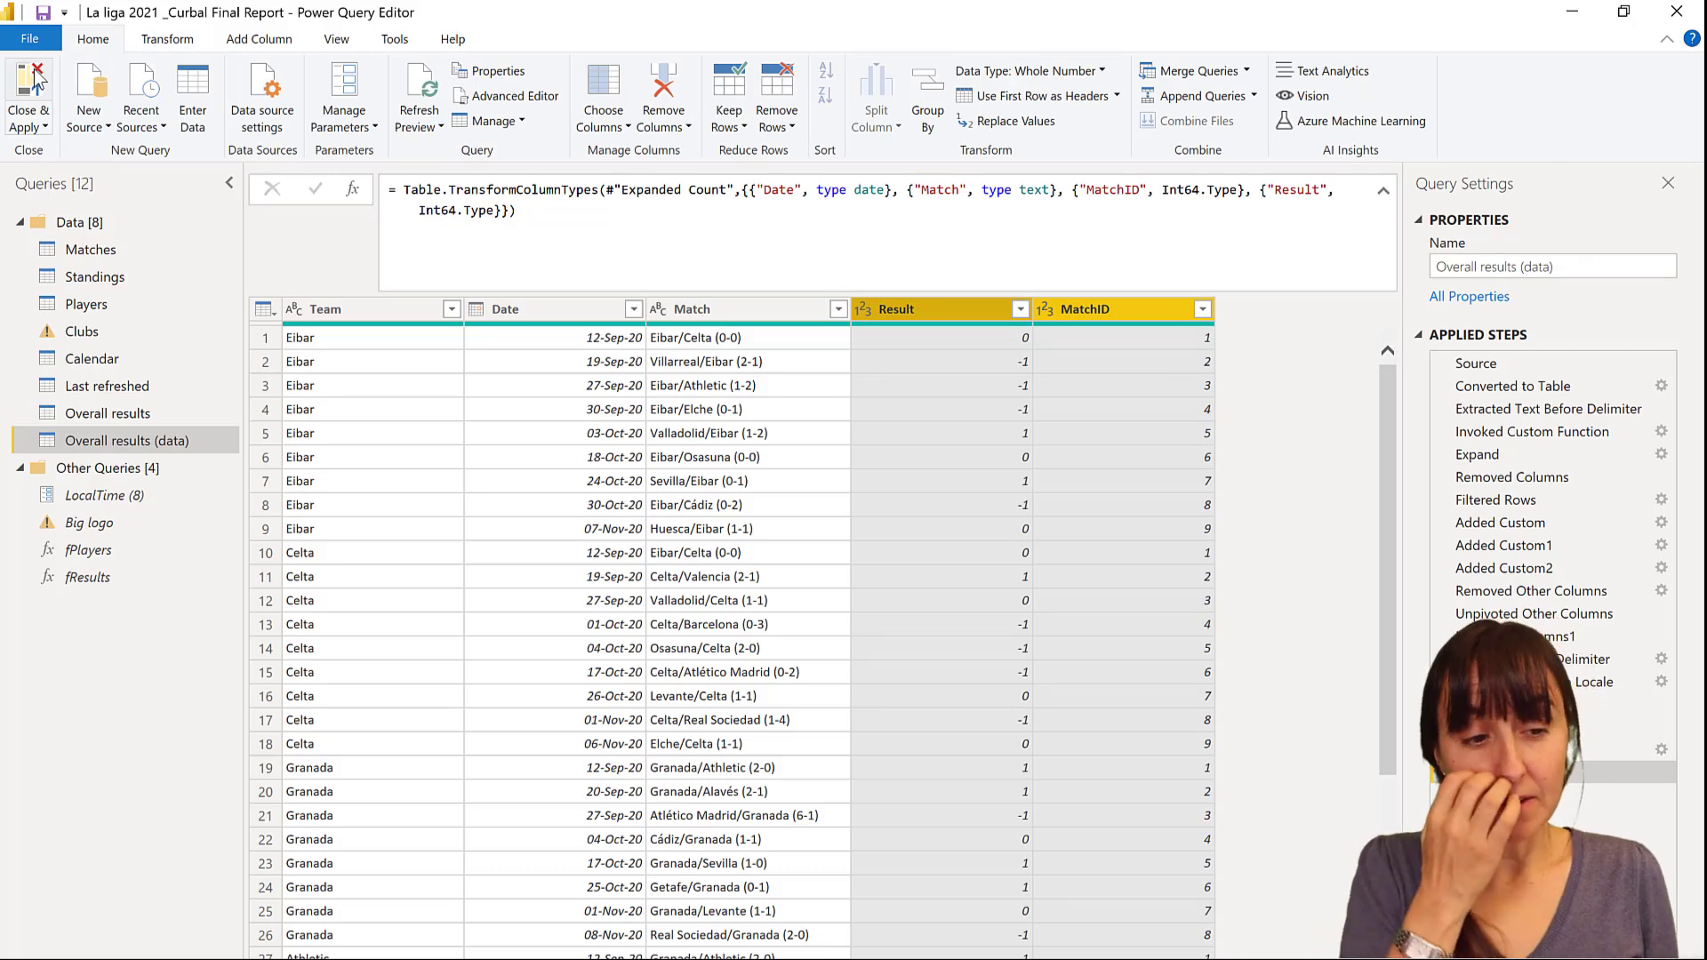
{"action": "left_click", "coordinate": [36, 78]}
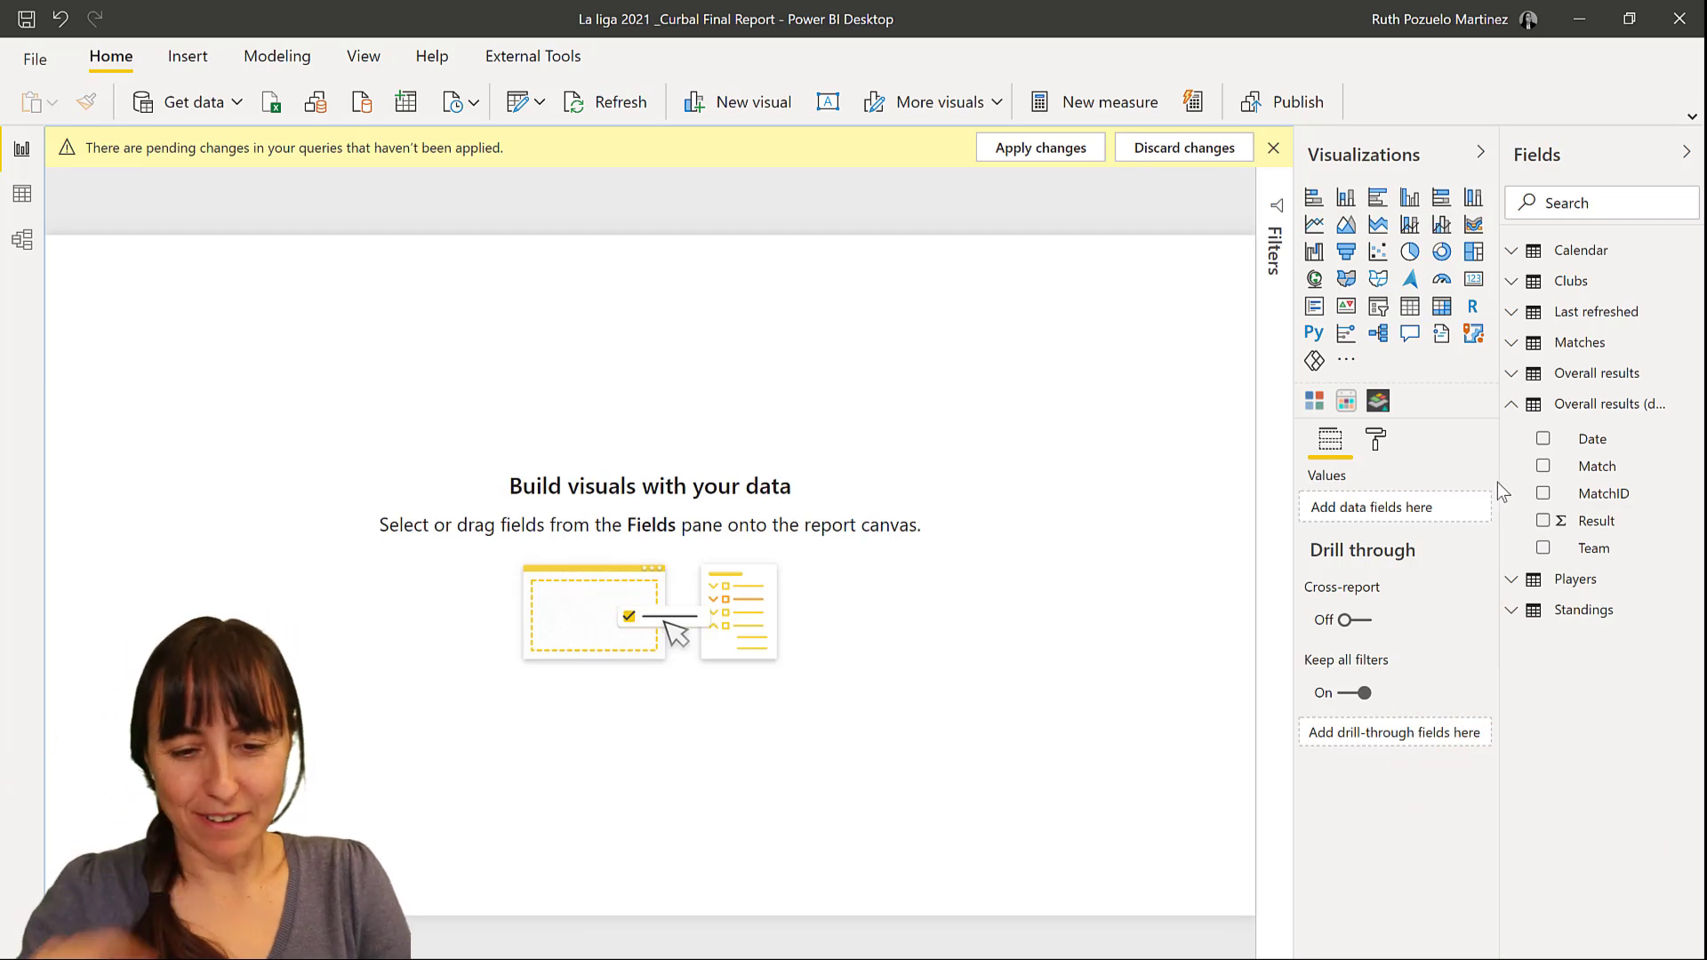
Create a table visual with Team, MatchID and Result from Overall results (data), keeping MatchID's default summarization at Don't summarize.
{"action": "left_click_drag", "start_coordinate": [1223, 549], "coordinate": [818, 495]}
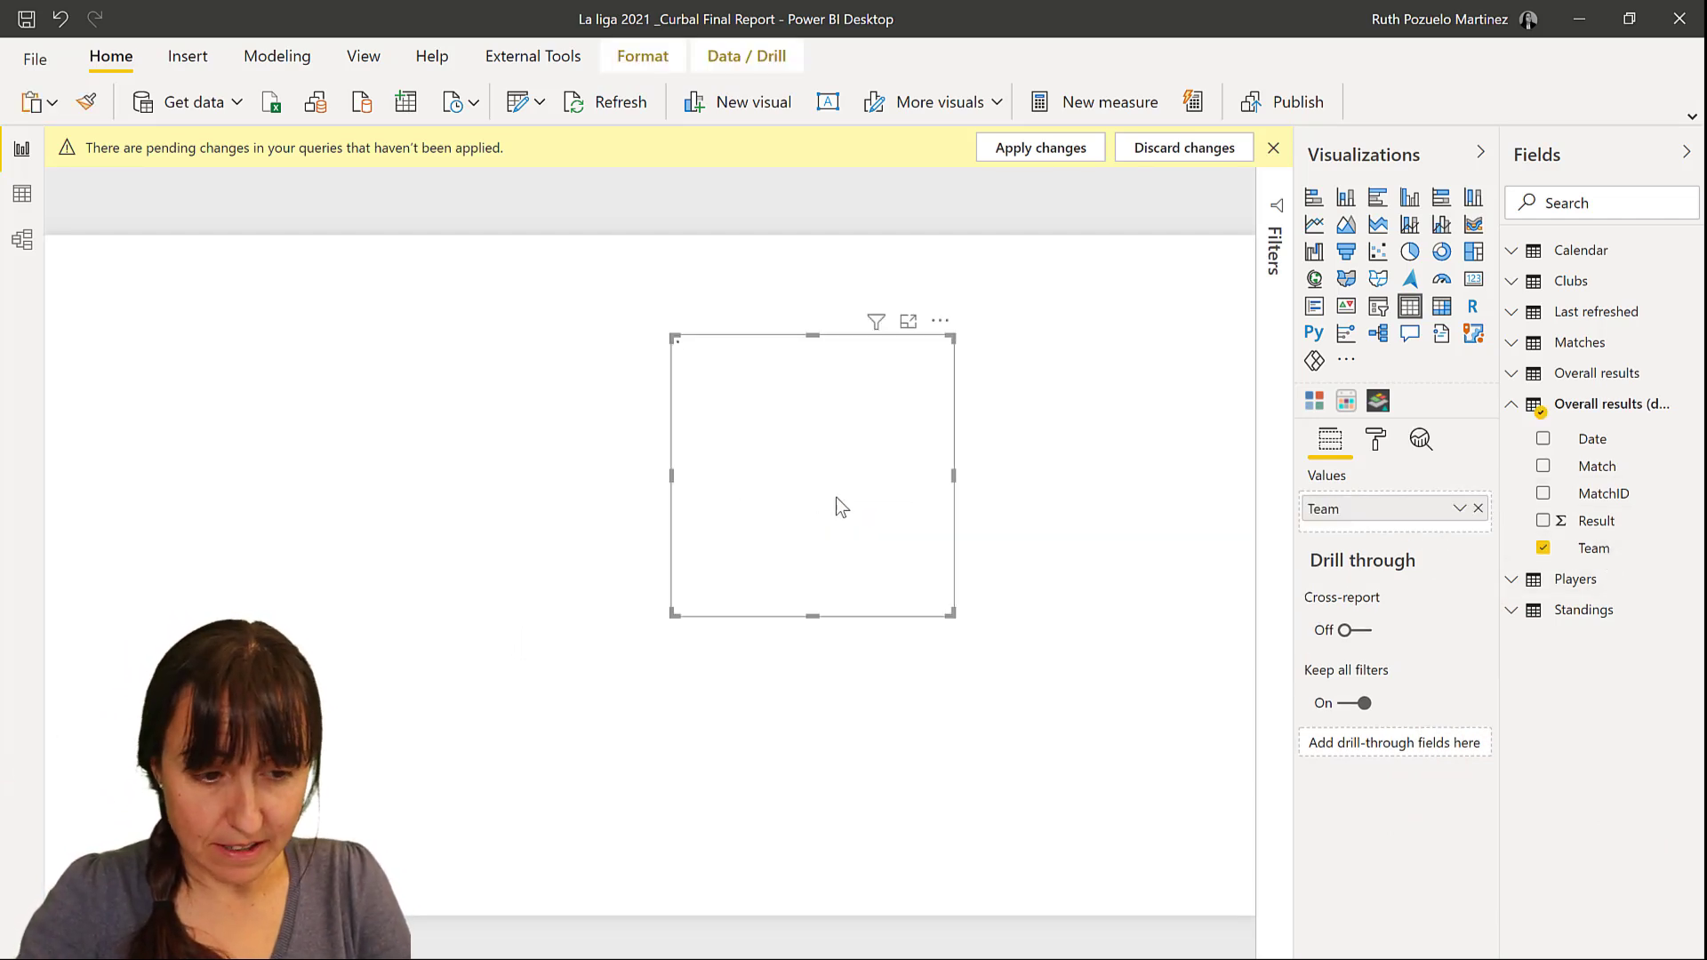
{"action": "left_click", "coordinate": [1609, 494]}
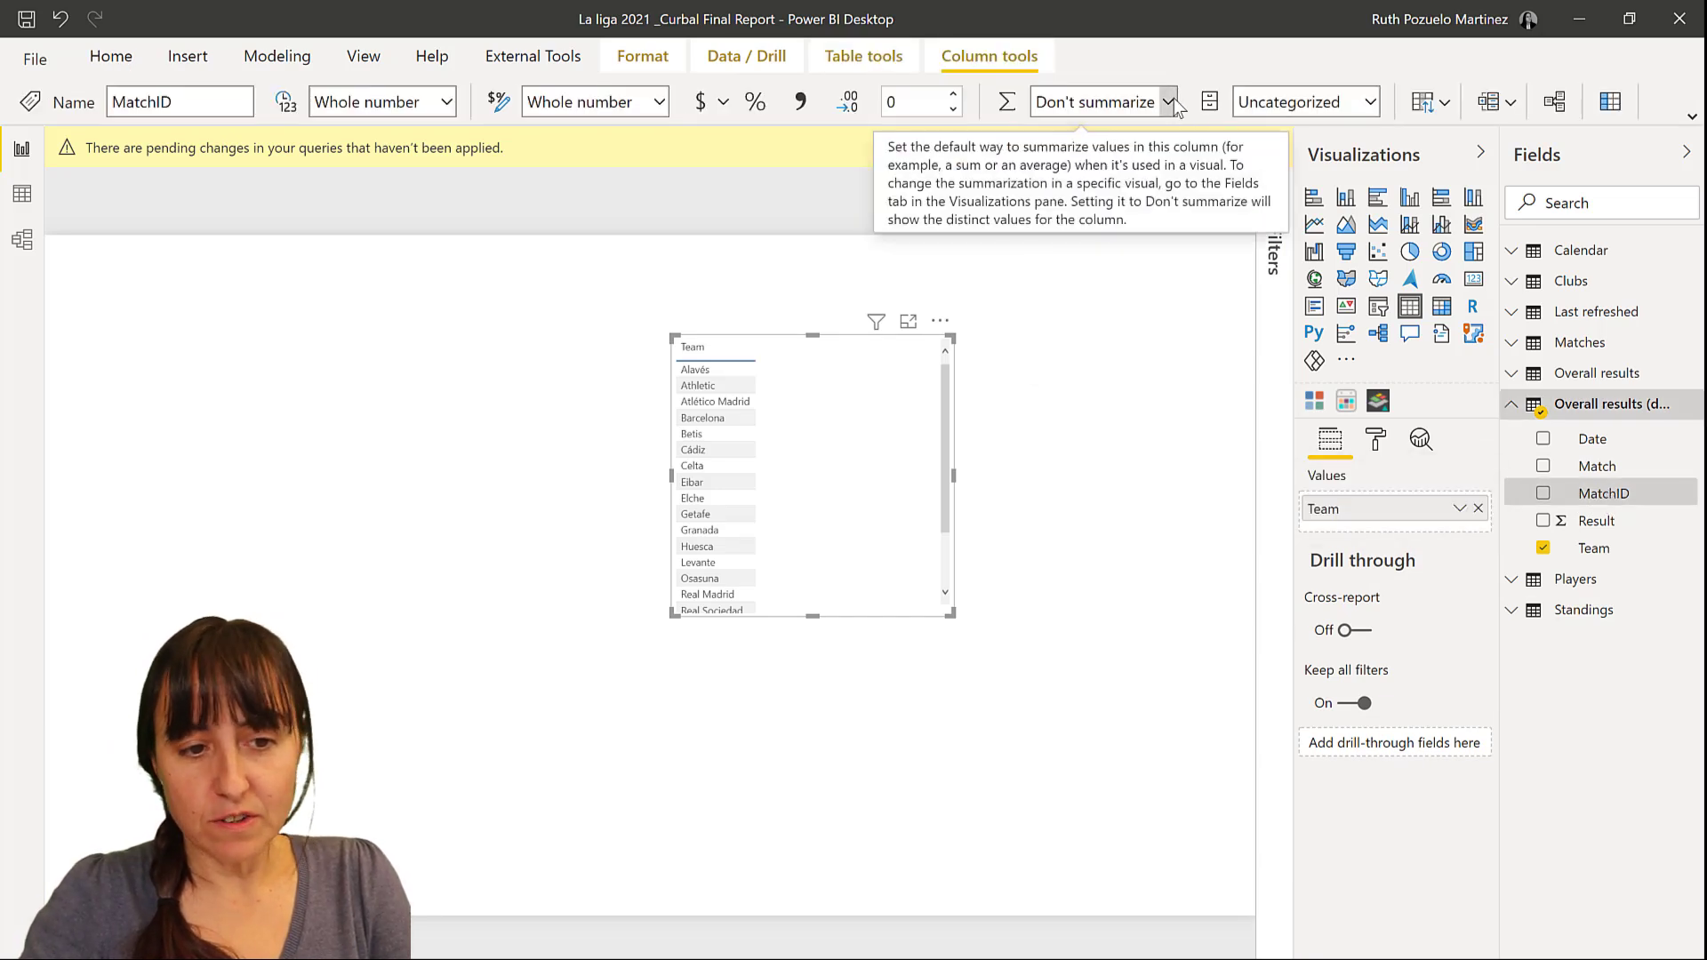
{"action": "left_click", "coordinate": [1170, 102]}
{"action": "left_click", "coordinate": [1160, 141]}
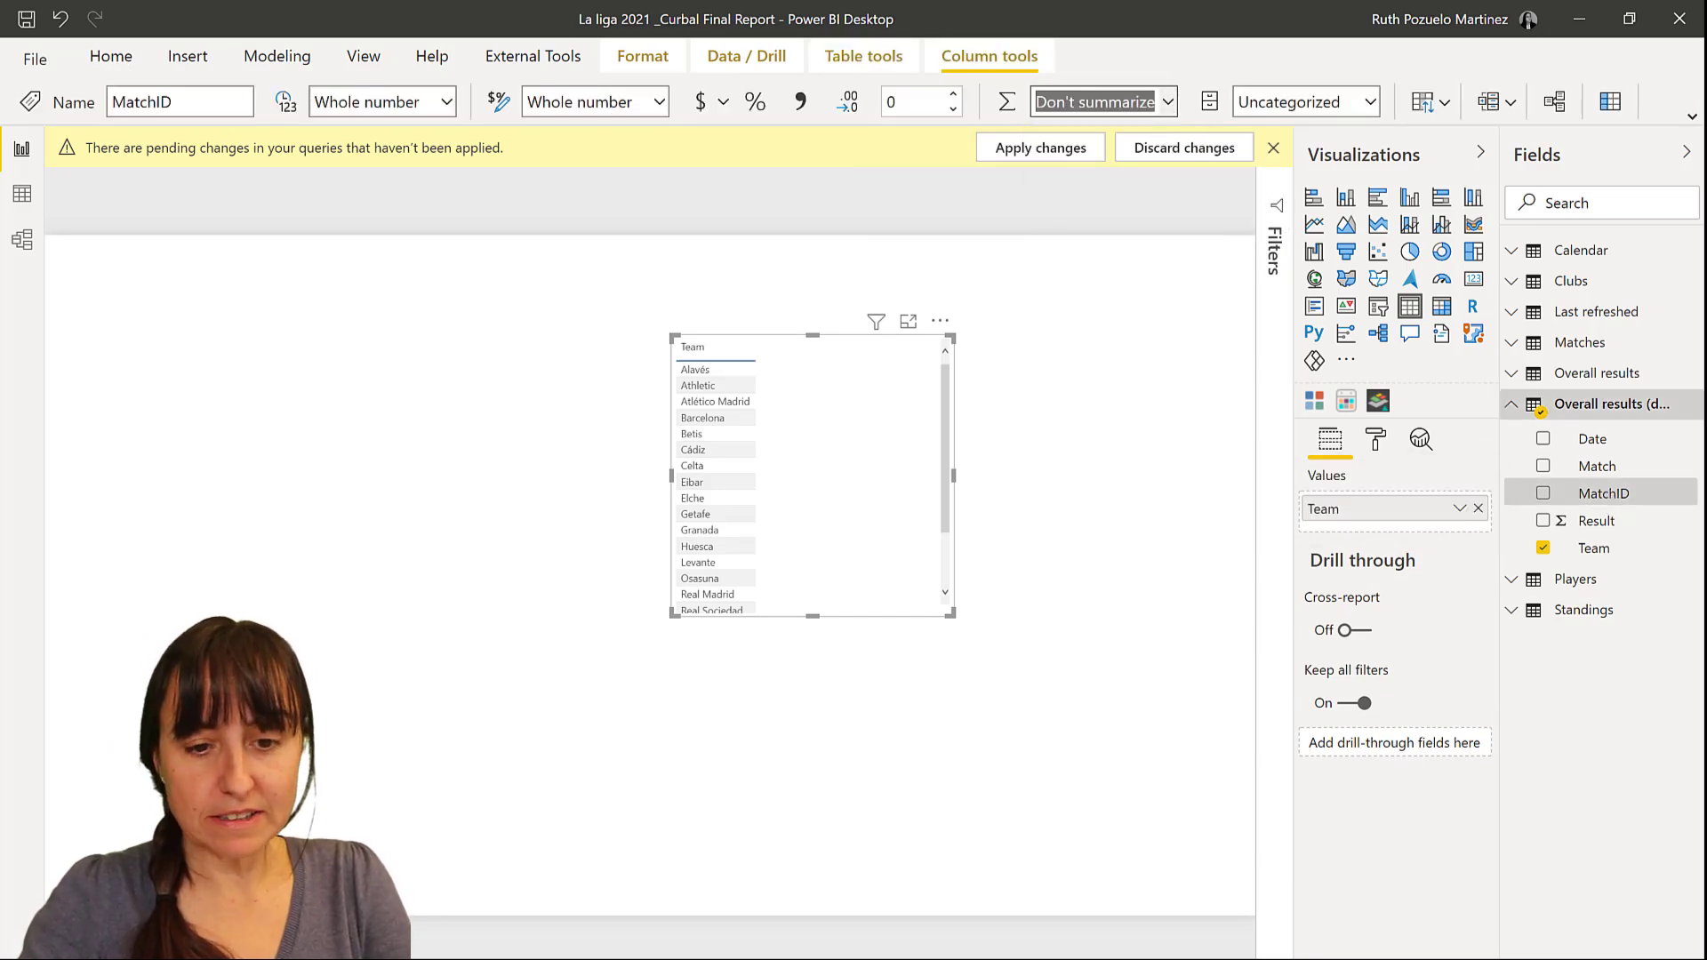
{"action": "left_click_drag", "start_coordinate": [1605, 493], "coordinate": [872, 502]}
Convert the table to a matrix with Team as rows, MatchID as columns and Result as values, enlarged to fit all teams.
{"action": "left_click", "coordinate": [1442, 308]}
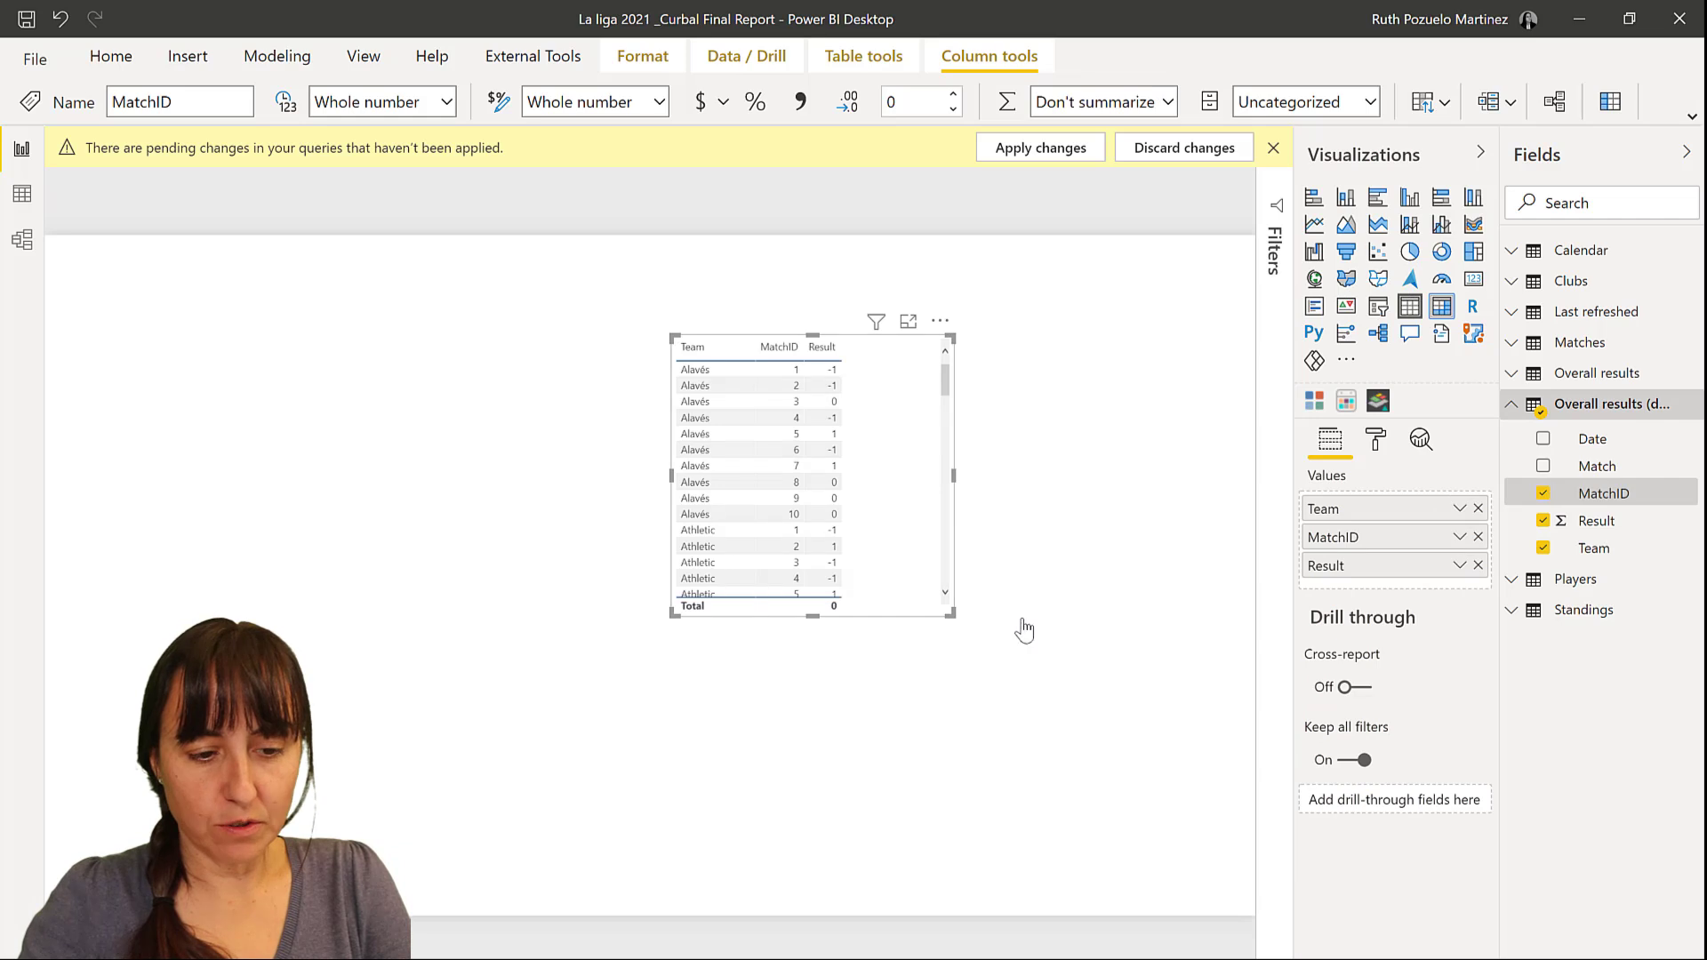
{"action": "mouse_move", "coordinate": [1026, 695]}
{"action": "left_mouse_down"}
{"action": "mouse_move", "coordinate": [1077, 735]}
{"action": "mouse_move", "coordinate": [1057, 687]}
{"action": "left_mouse_up"}
{"action": "left_click_drag", "start_coordinate": [1040, 423], "coordinate": [852, 398]}
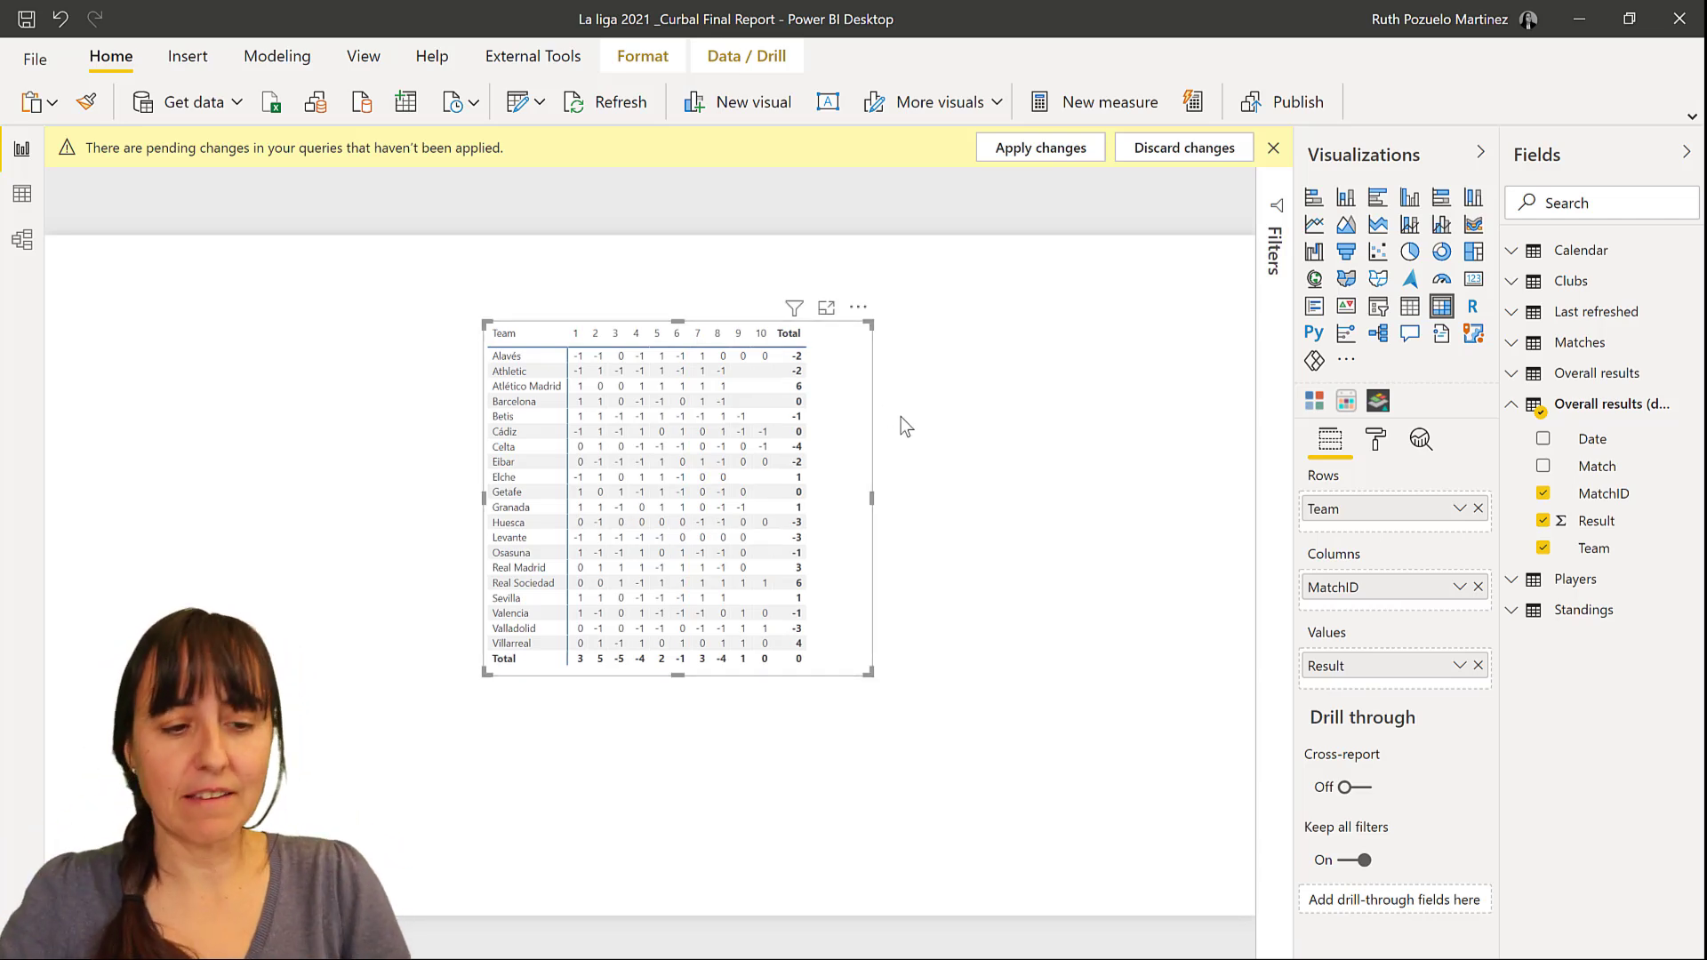
Start background color conditional formatting for the matrix's Result values, formatted by Rules.
{"action": "left_click", "coordinate": [1459, 665]}
{"action": "mouse_move", "coordinate": [1379, 334]}
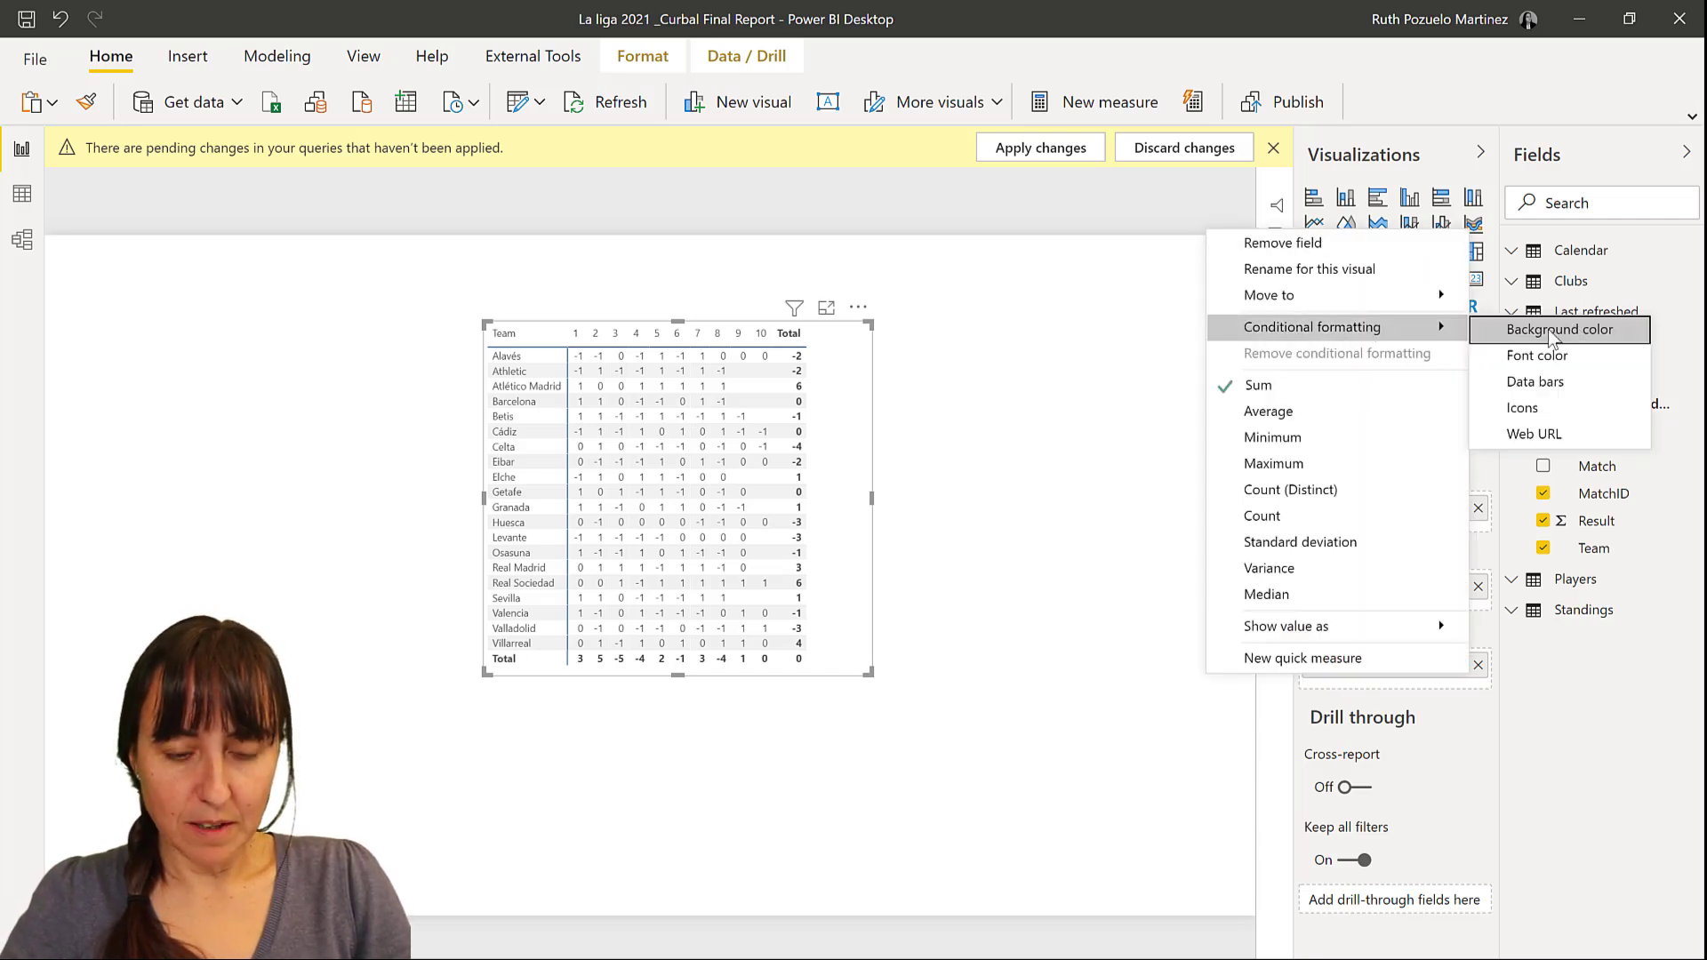
{"action": "left_click", "coordinate": [1566, 333]}
{"action": "left_click", "coordinate": [452, 313]}
{"action": "left_click", "coordinate": [429, 370]}
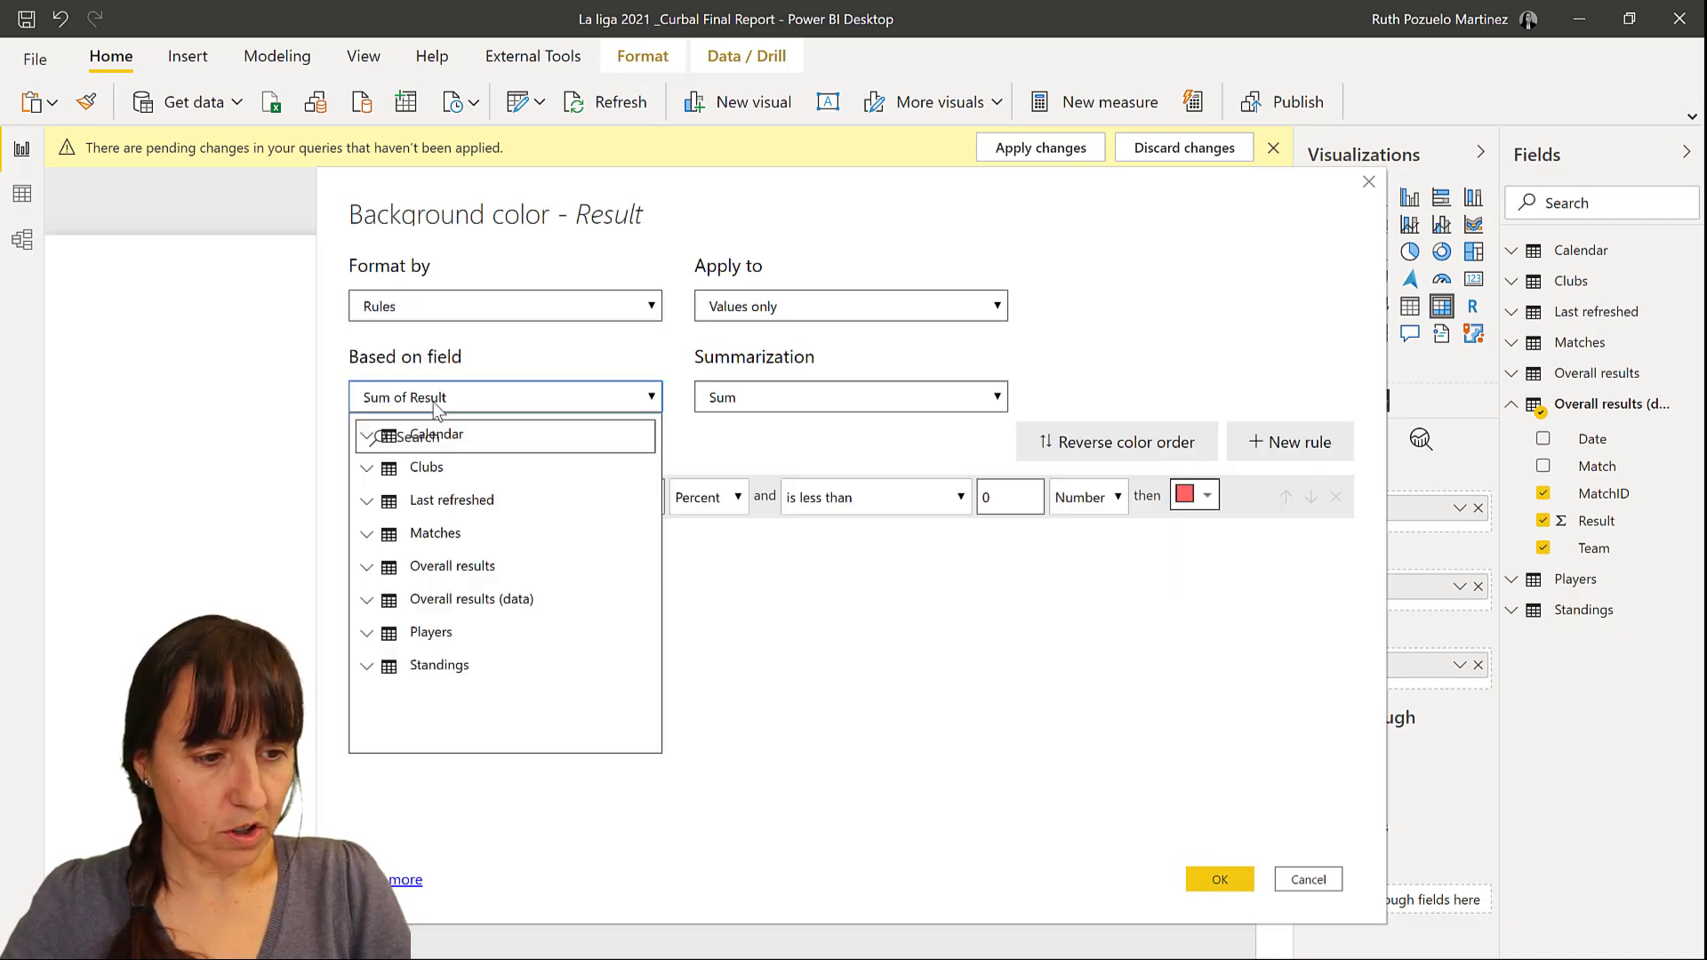
Set the first background color rule to values greater than or equal to -2 Number and less than 0 Number.
{"action": "double_click", "coordinate": [647, 489]}
{"action": "type", "text": "-2"}
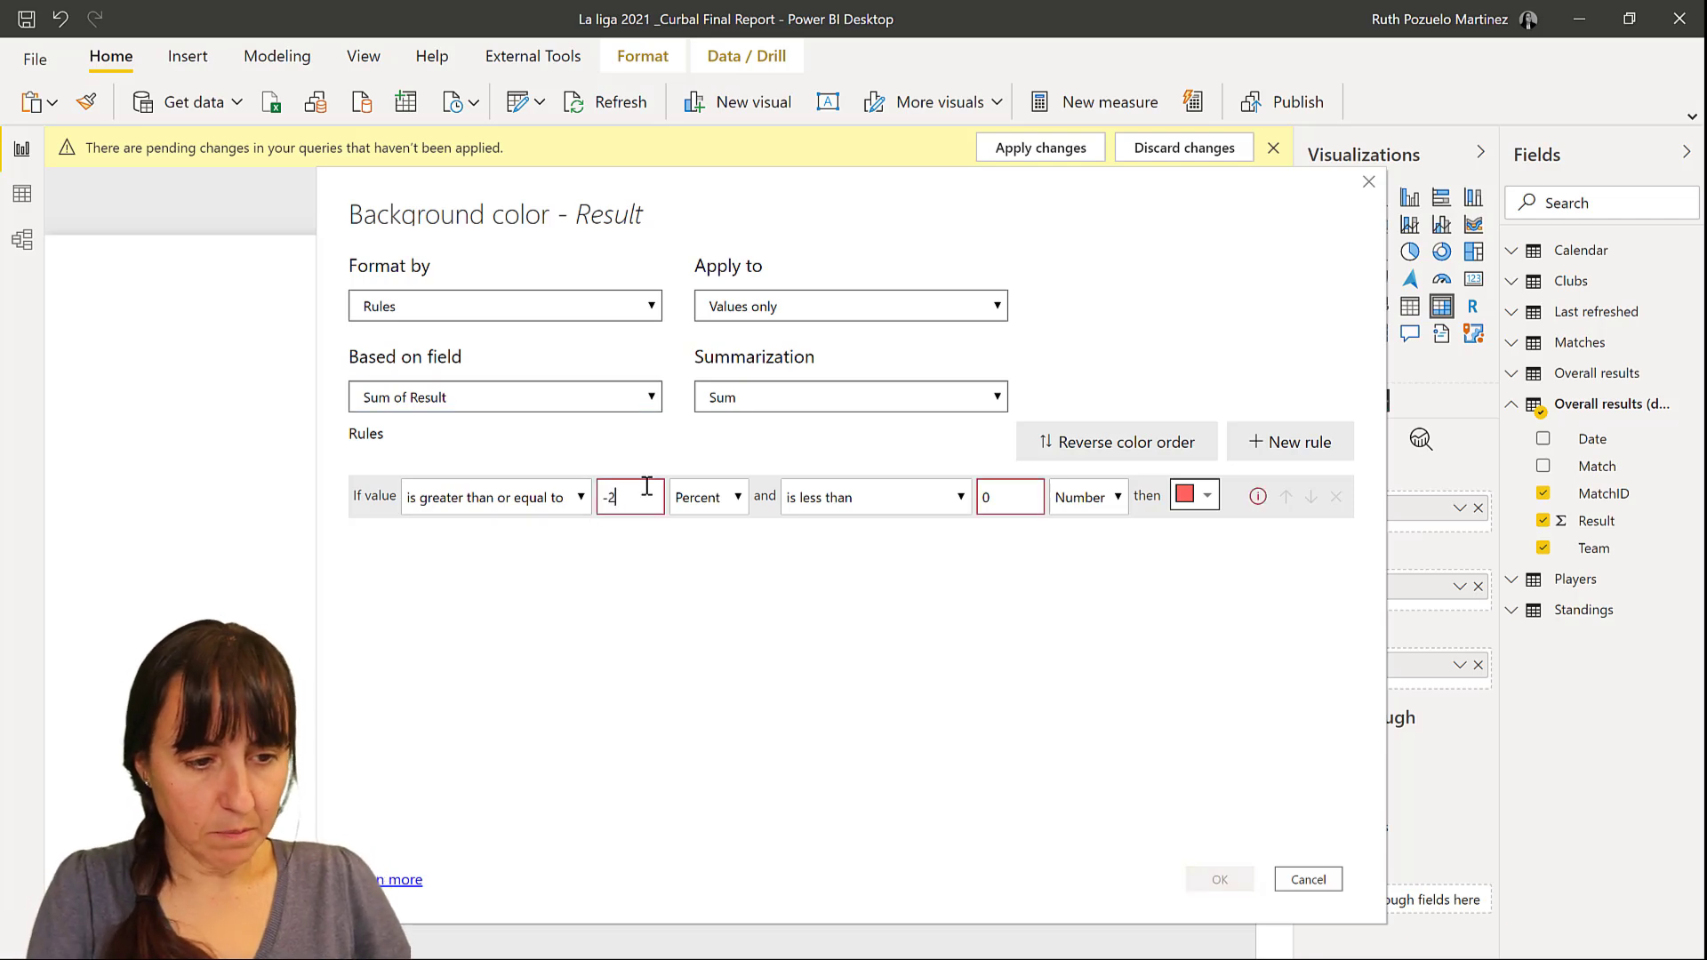
{"action": "key", "text": "Tab"}
{"action": "key", "text": "Down"}
{"action": "key", "text": "Tab"}
{"action": "key", "text": "Tab"}
{"action": "key", "text": "Tab"}
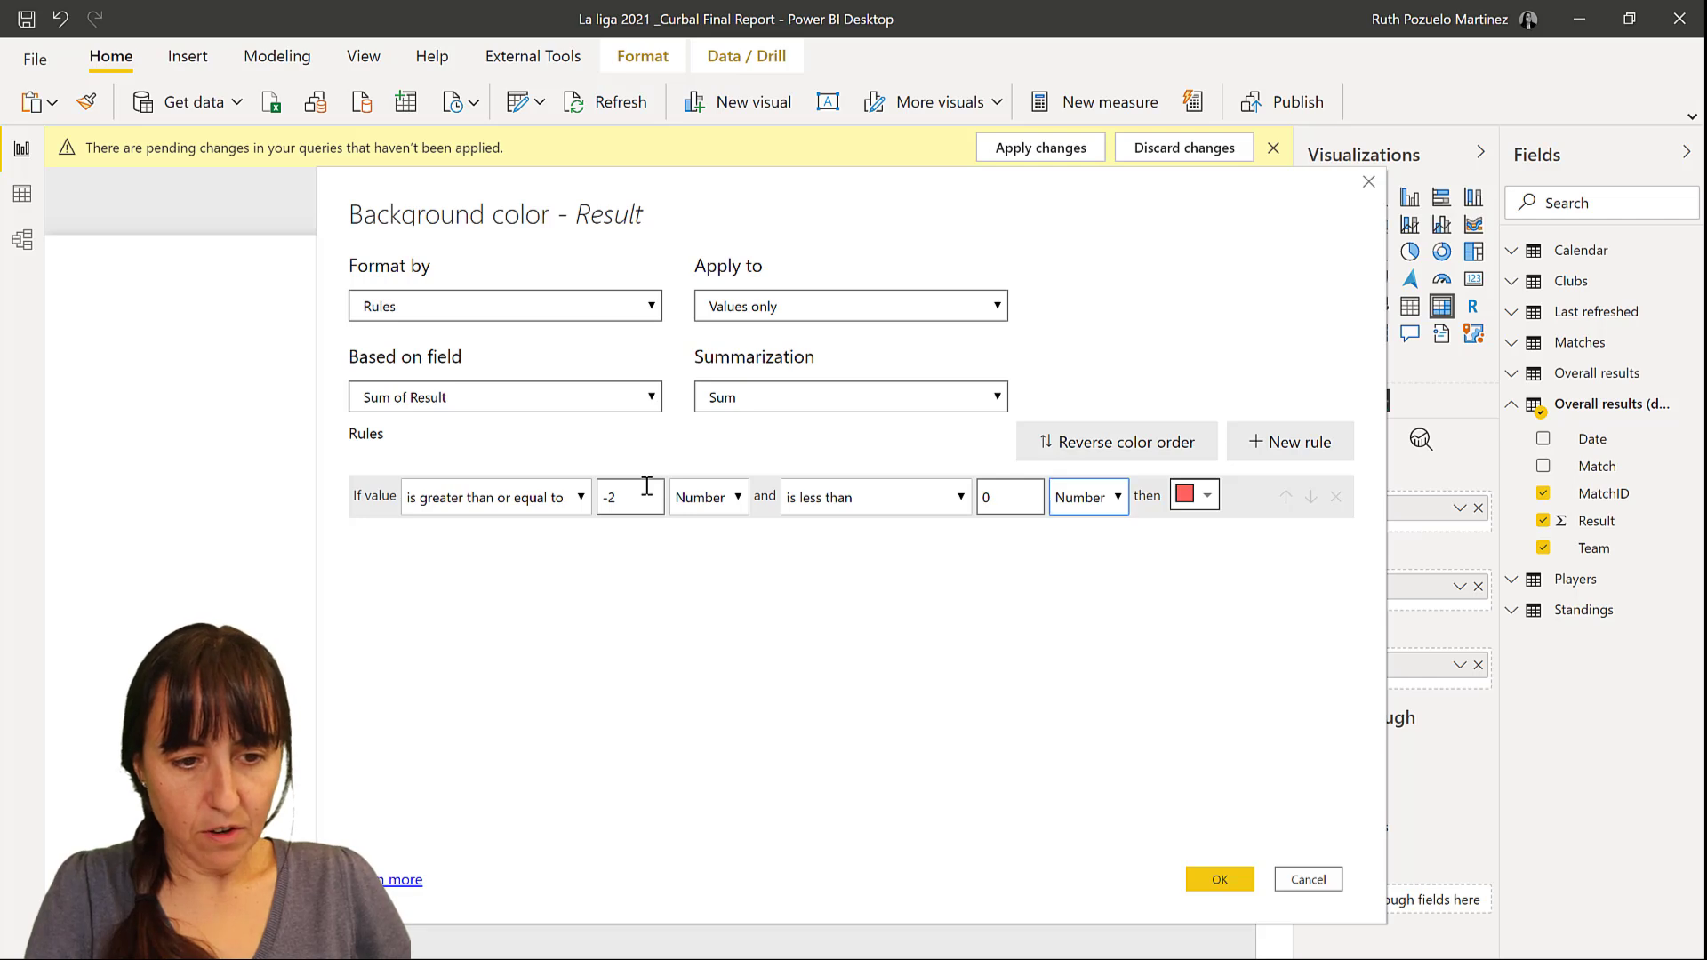
Add a second background color rule giving yellow to values greater than or equal to 0 Number and less than 1 Number.
{"action": "left_click", "coordinate": [1280, 442]}
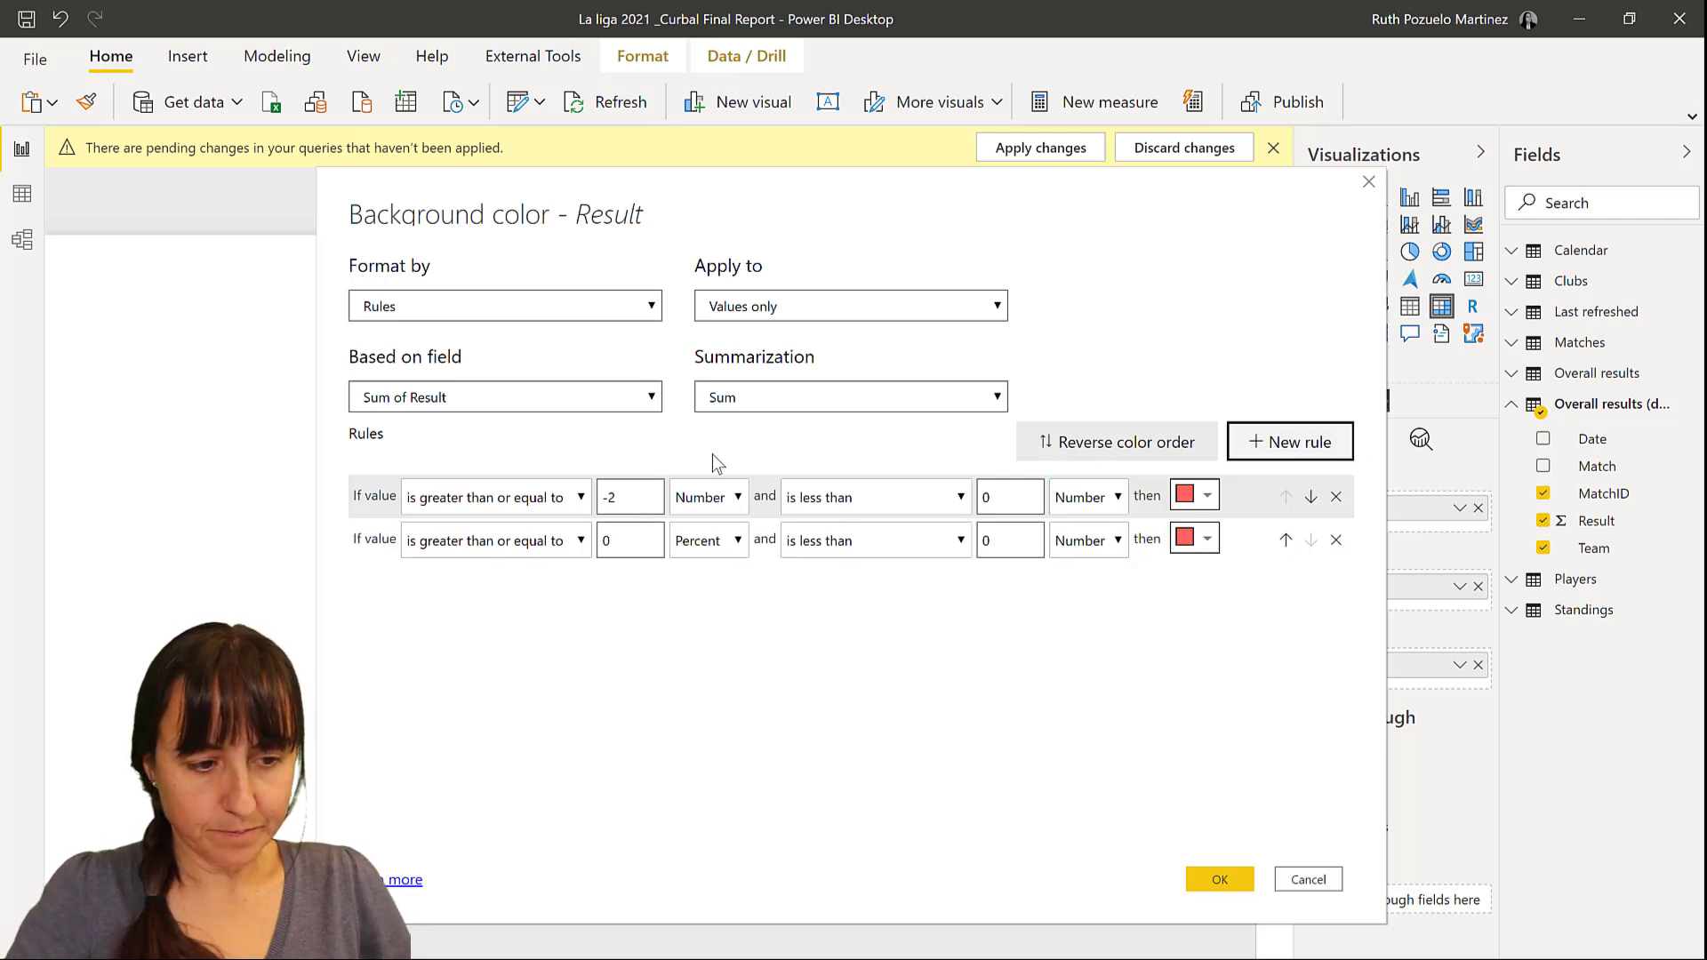
{"action": "left_click", "coordinate": [620, 540]}
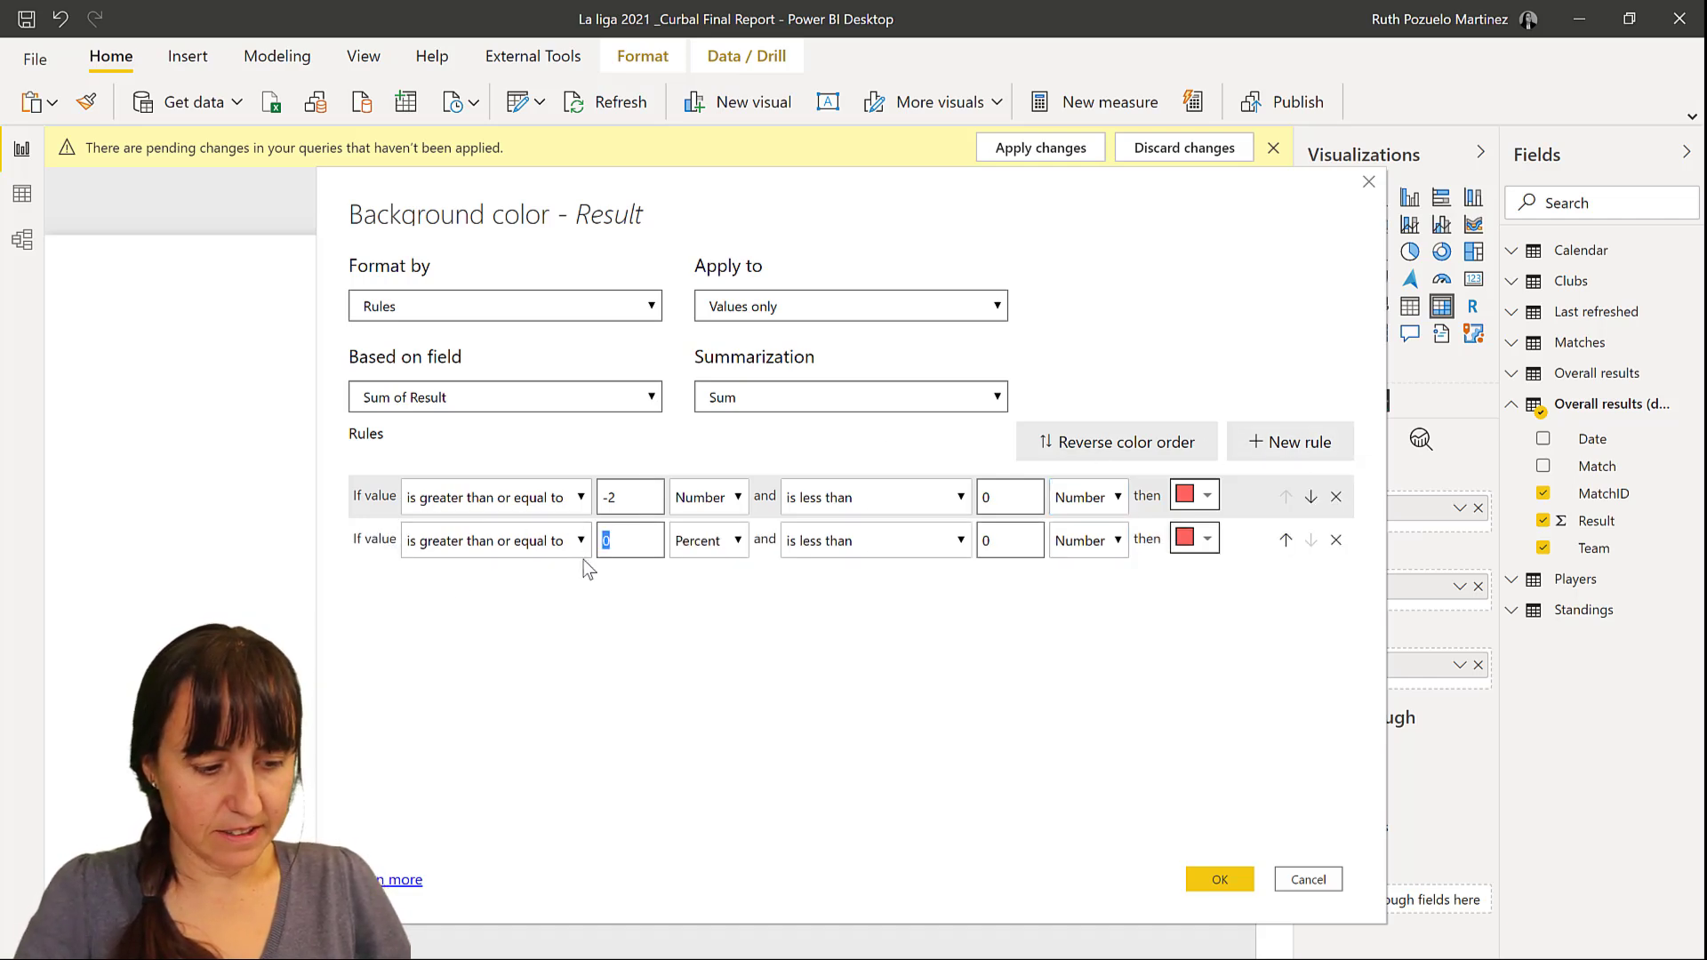
{"action": "key", "text": "Tab"}
{"action": "key", "text": "Down"}
{"action": "key", "text": "Tab"}
{"action": "key", "text": "Tab"}
{"action": "key", "text": "BackSpace"}
{"action": "type", "text": "1"}
{"action": "key", "text": "Tab"}
{"action": "key", "text": "Tab"}
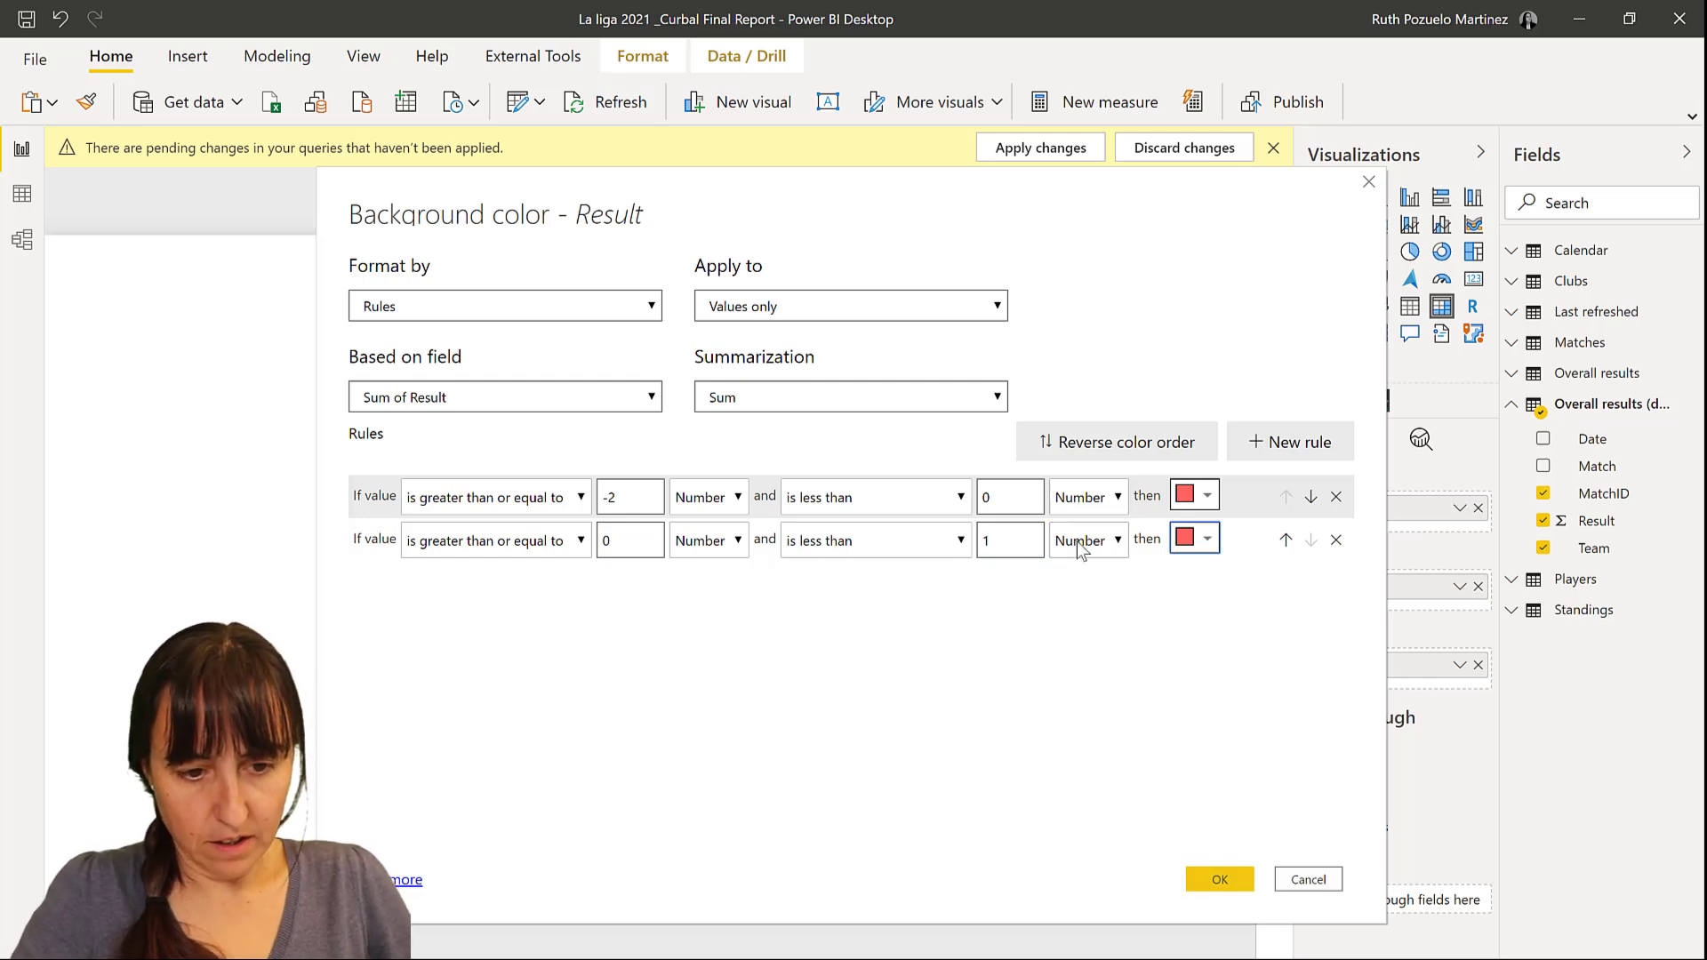
{"action": "left_click", "coordinate": [1205, 540]}
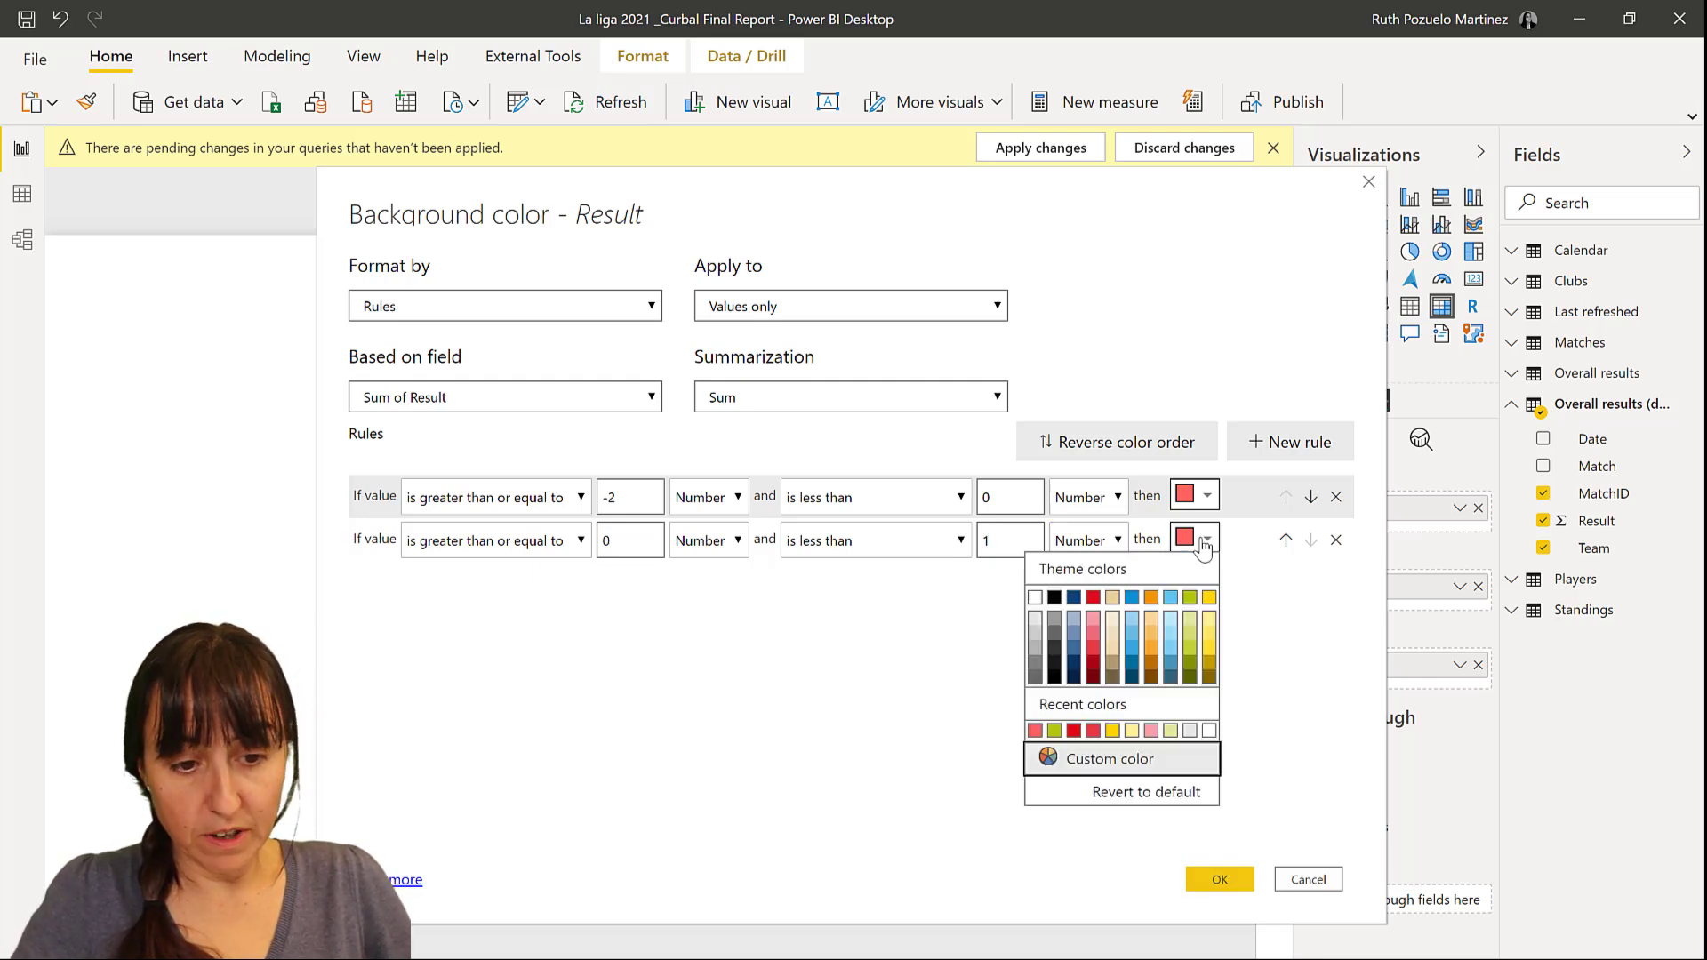
{"action": "left_click", "coordinate": [1209, 597]}
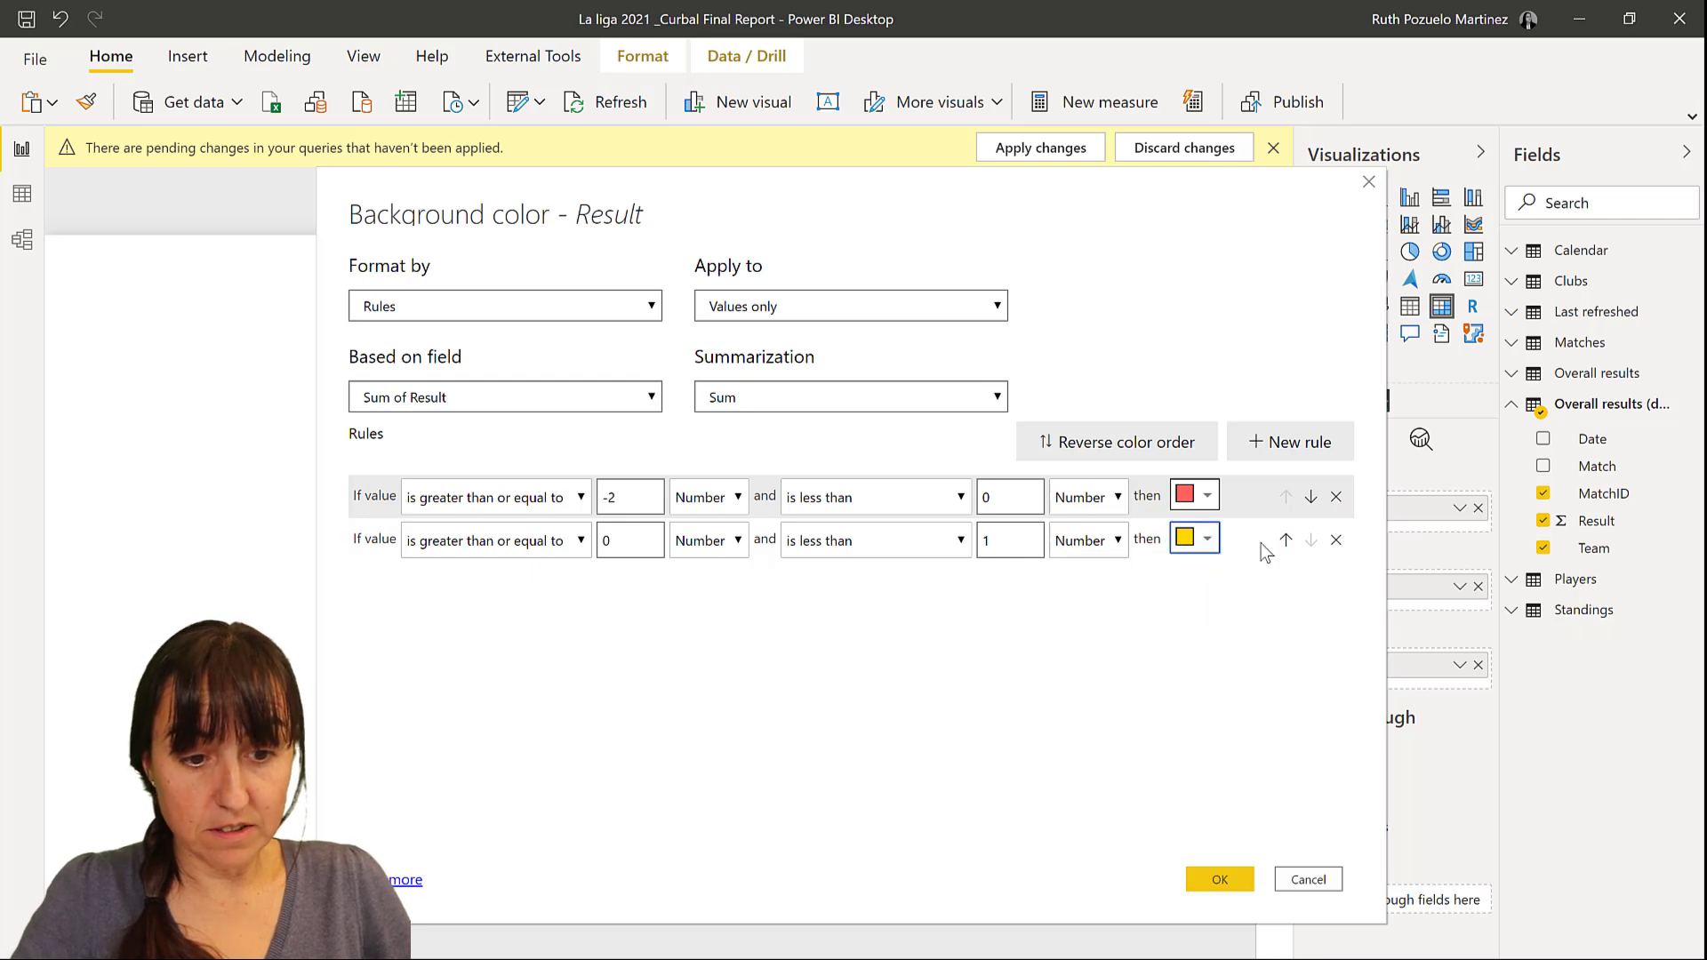
Add a third background color rule giving green to values greater than or equal to 1 Number and less than 2 Number.
{"action": "left_click", "coordinate": [1305, 444]}
{"action": "double_click", "coordinate": [637, 583]}
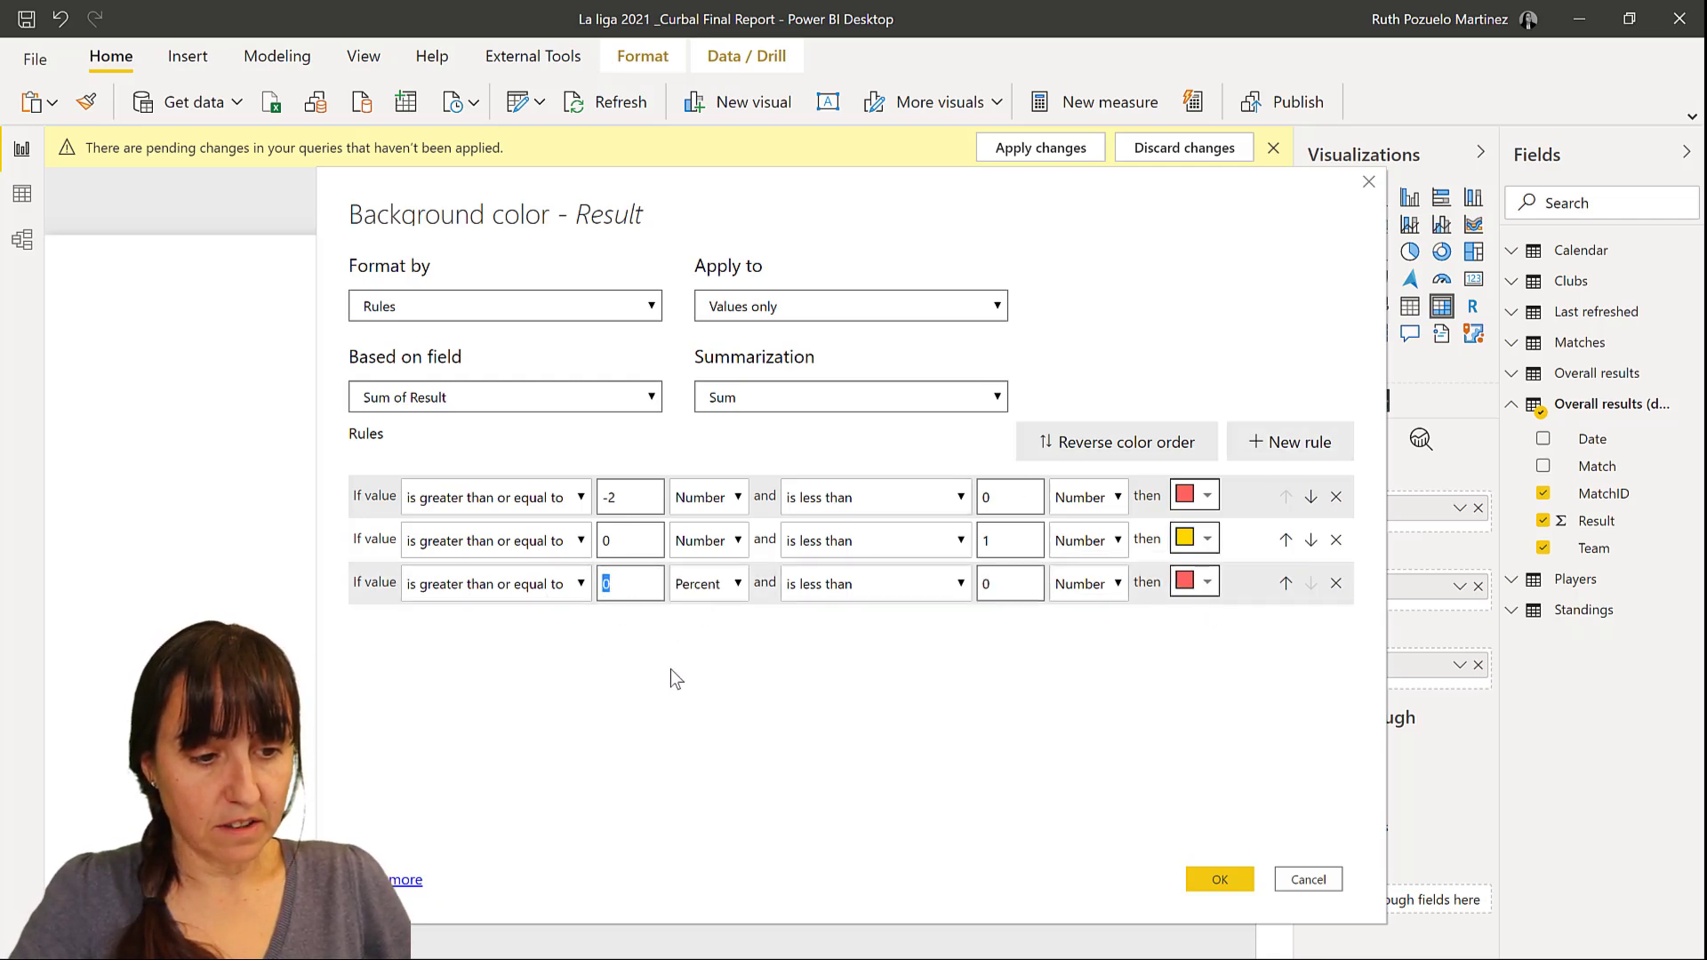
{"action": "type", "text": "1"}
{"action": "key", "text": "Tab"}
{"action": "key", "text": "n"}
{"action": "key", "text": "Tab"}
{"action": "key", "text": "Tab"}
{"action": "key", "text": "BackSpace"}
{"action": "type", "text": "2"}
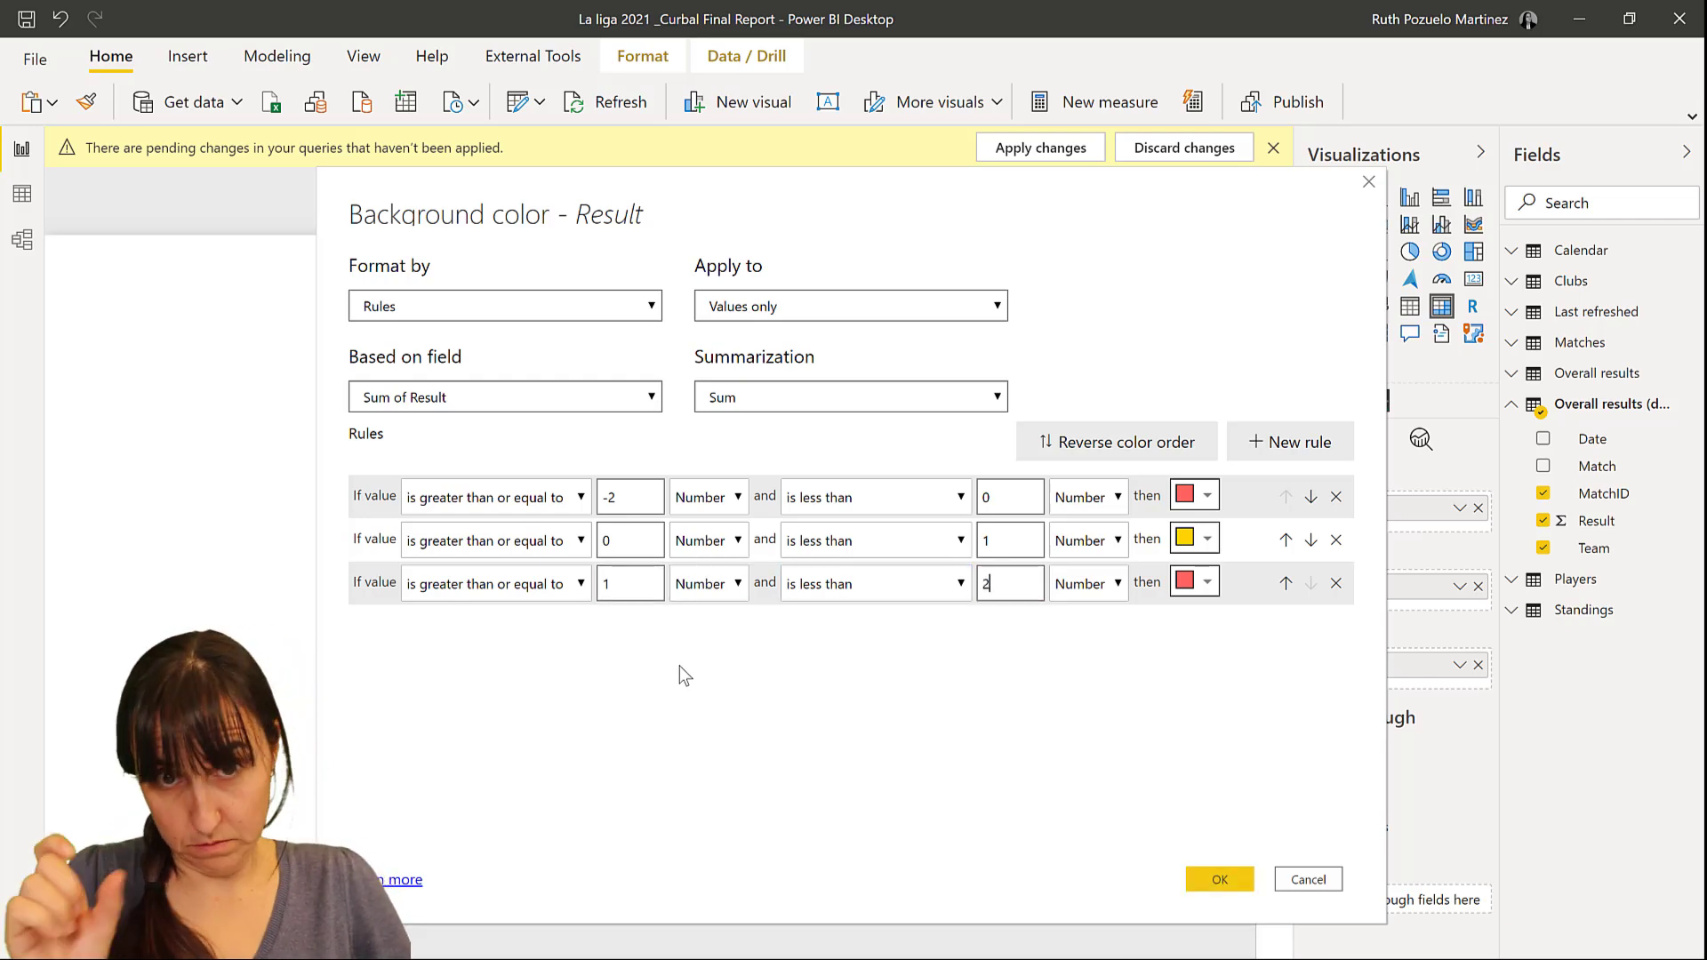
{"action": "left_click", "coordinate": [1196, 582]}
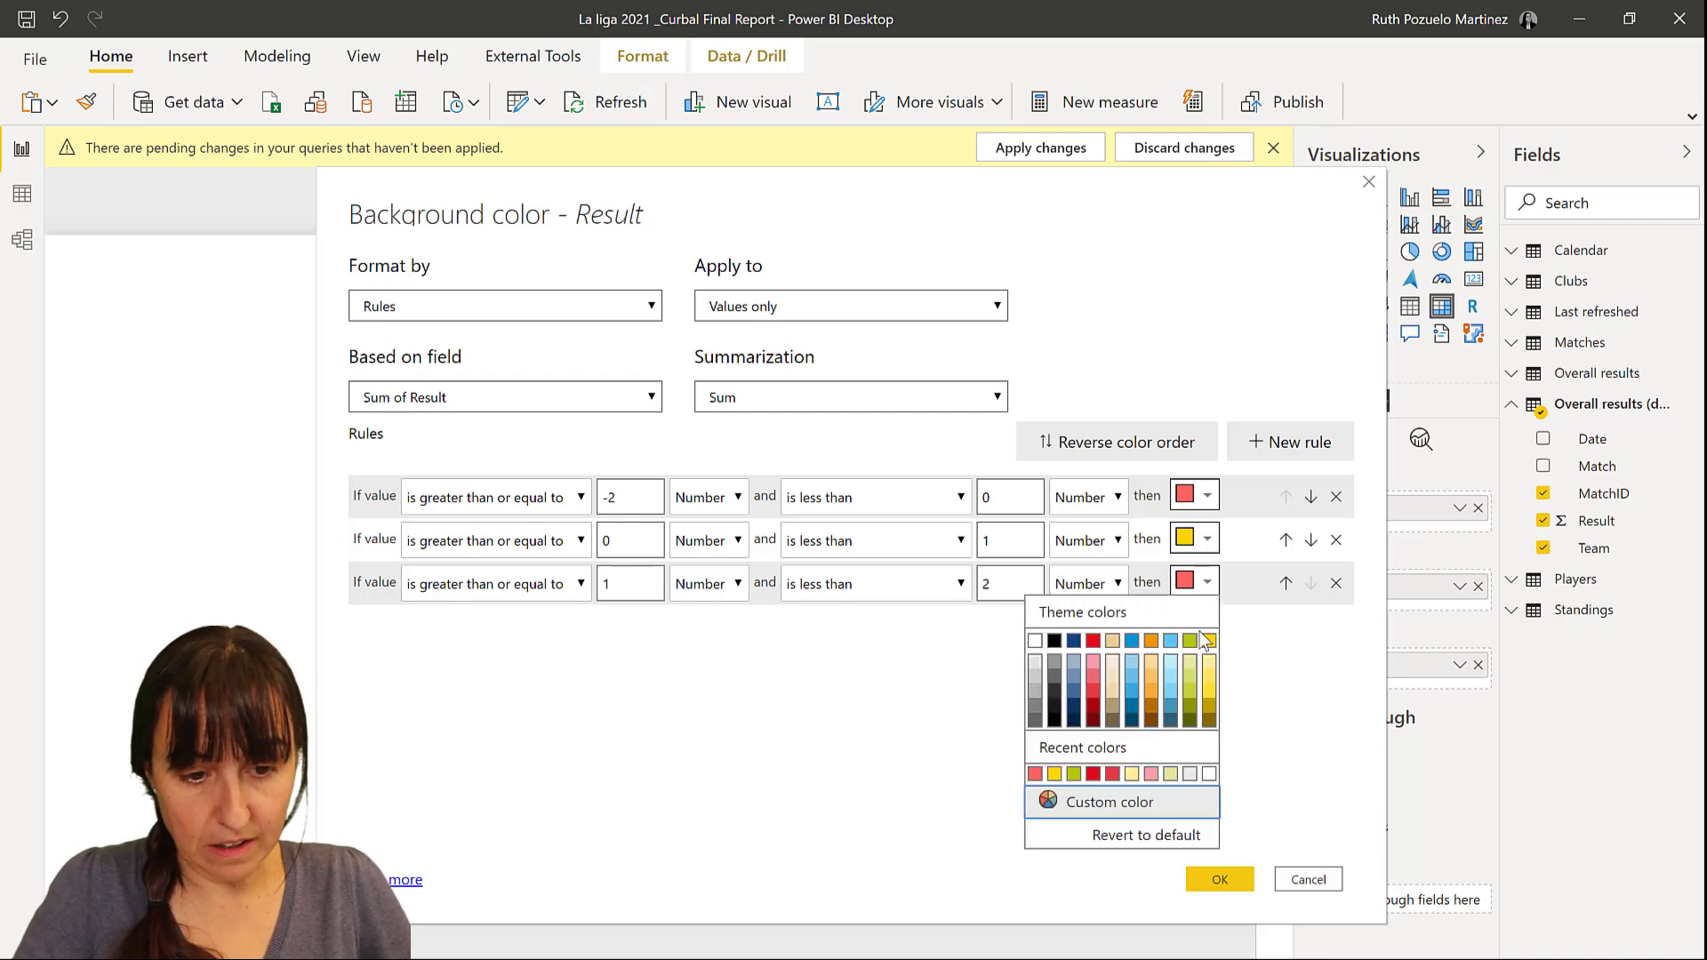
{"action": "left_click", "coordinate": [1192, 656]}
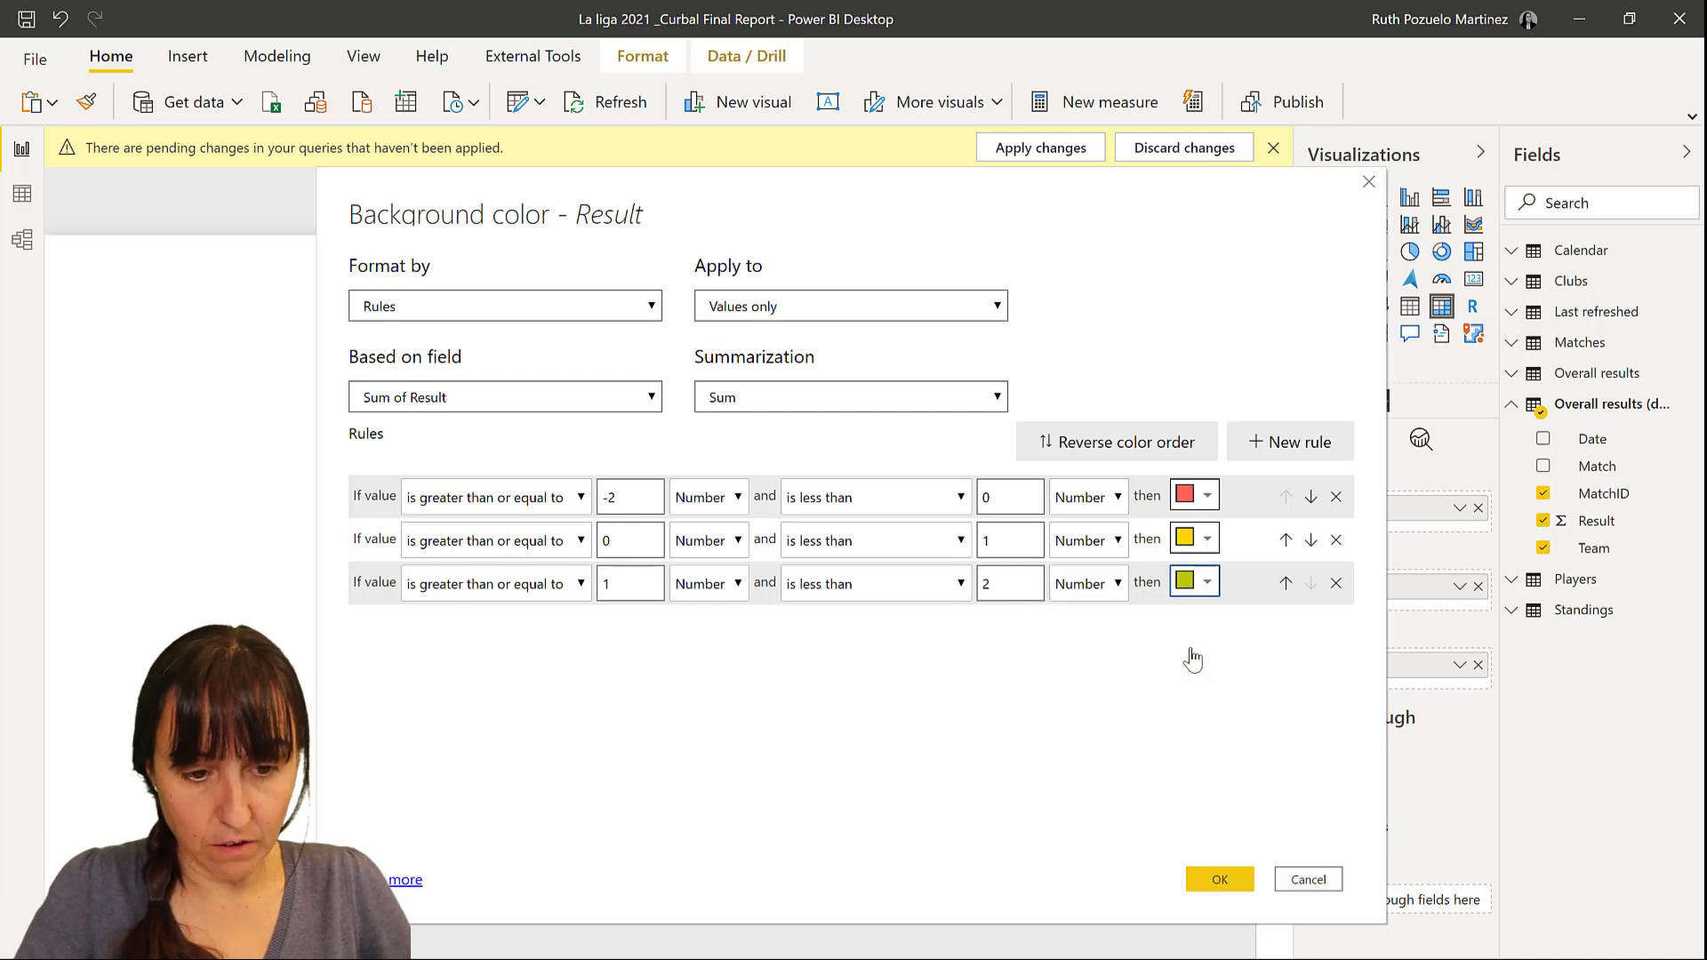
Add a fourth rule giving blank values a light gray background, and apply the background color formatting to the matrix.
{"action": "left_click", "coordinate": [1316, 441]}
{"action": "left_click", "coordinate": [574, 634]}
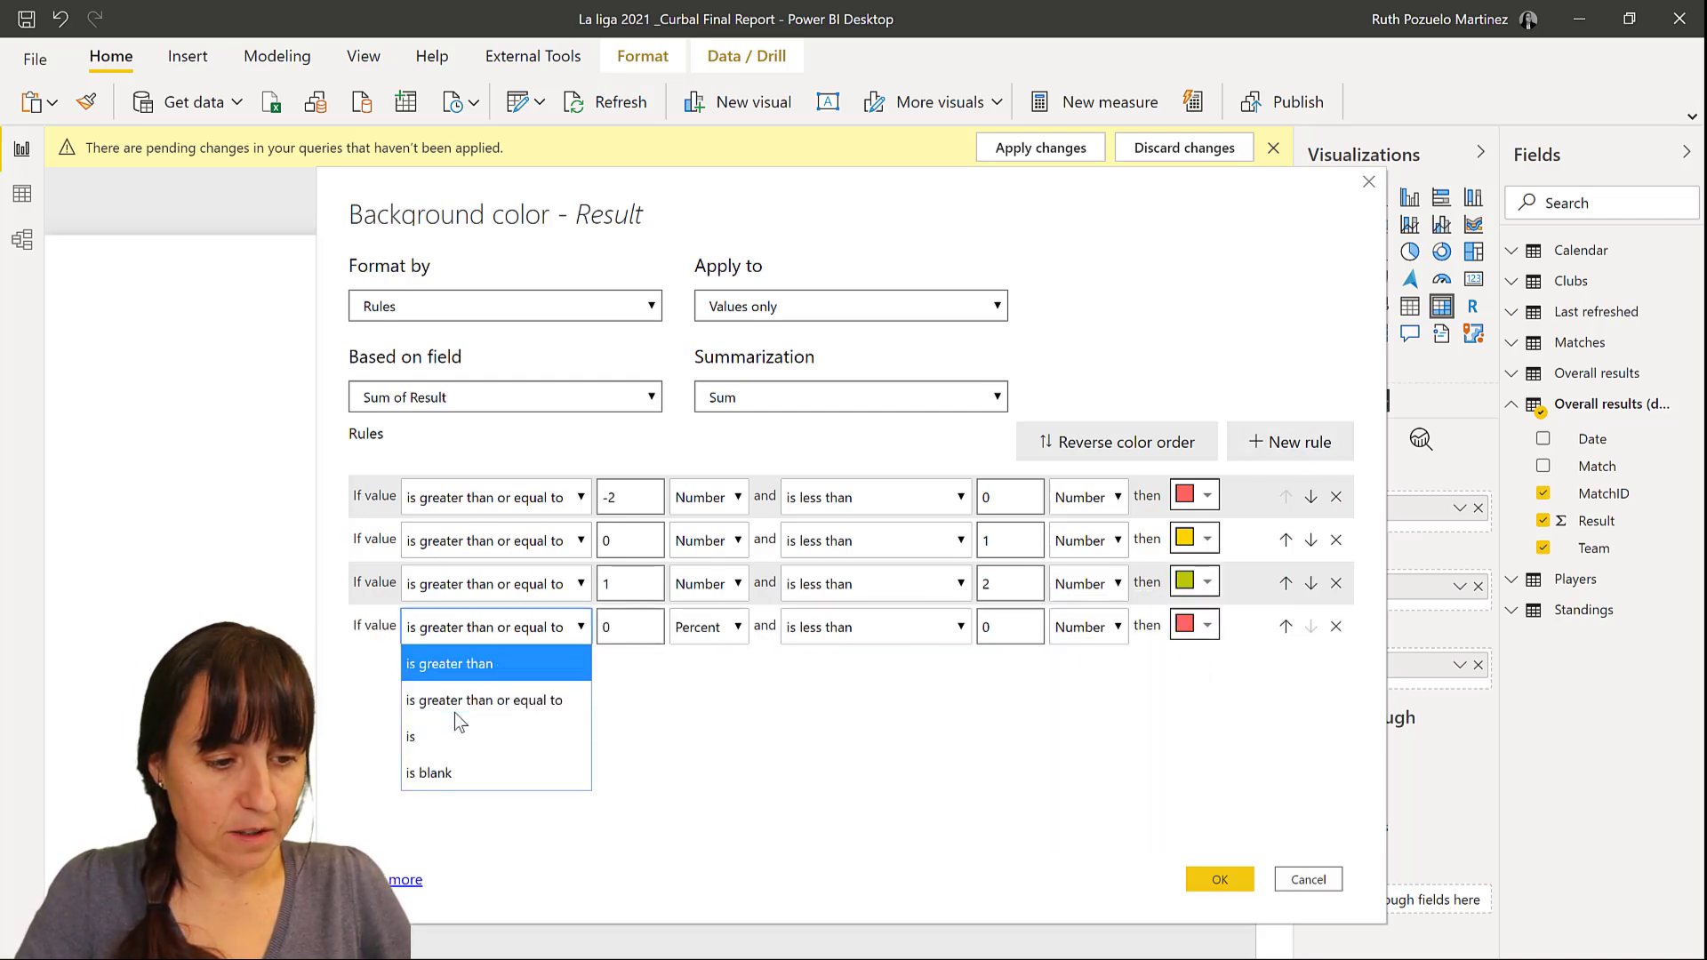
{"action": "left_click", "coordinate": [449, 770]}
{"action": "left_click", "coordinate": [1205, 625]}
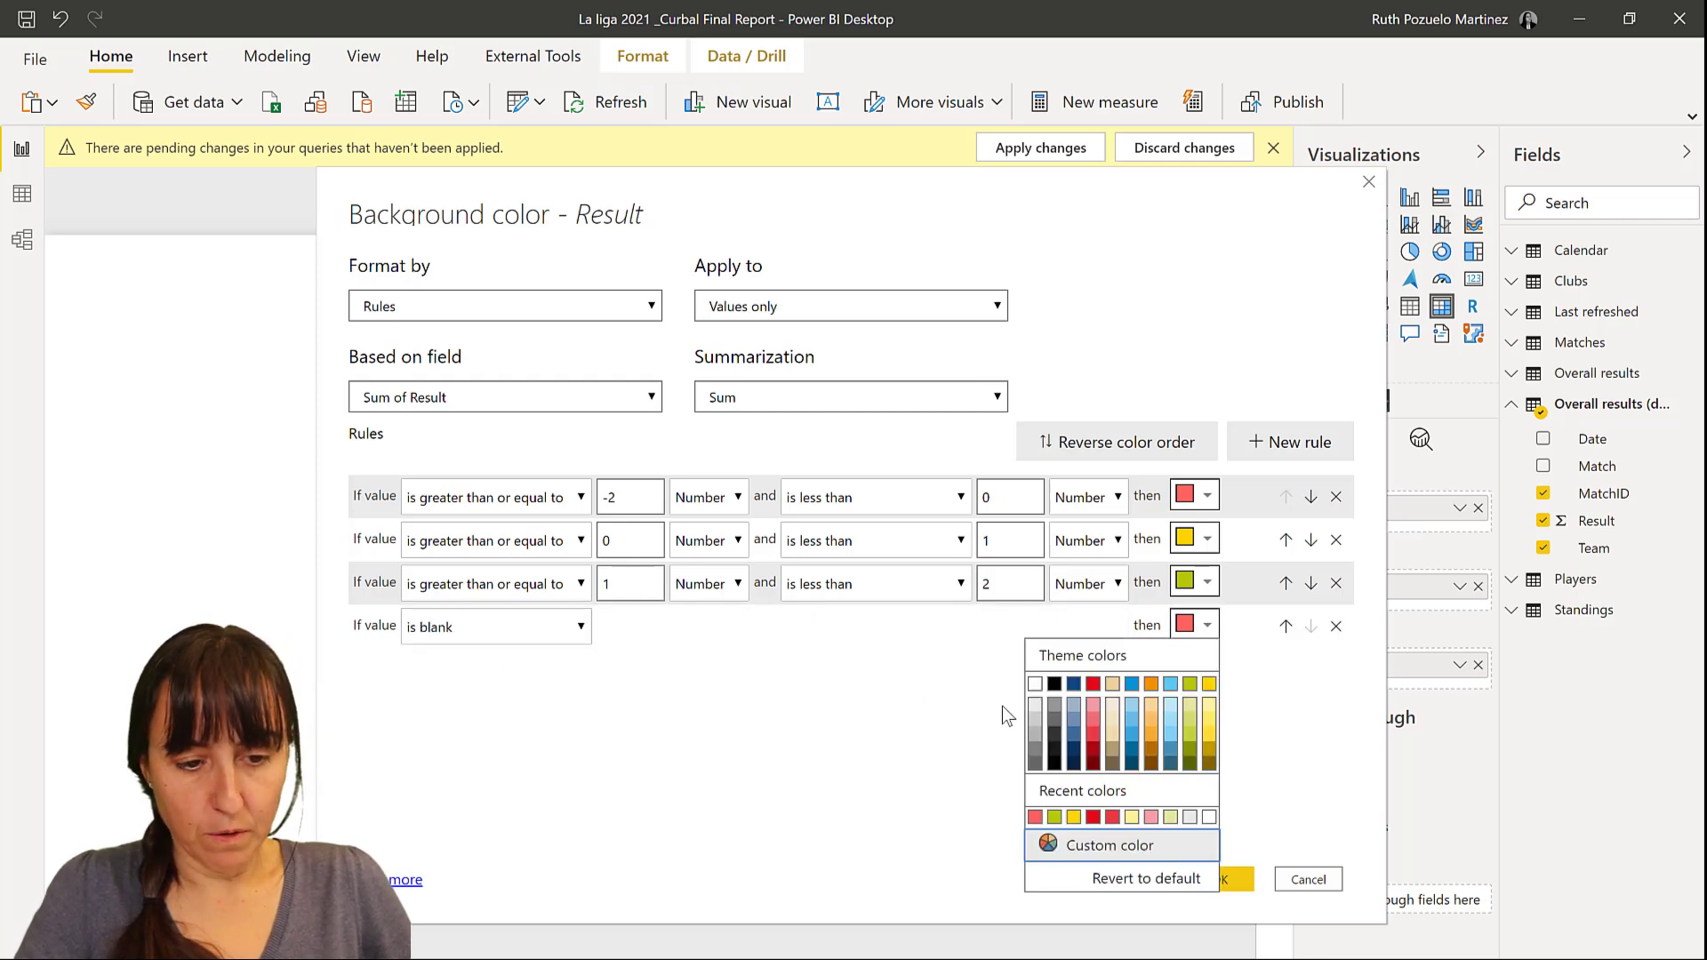
{"action": "left_click", "coordinate": [1210, 816]}
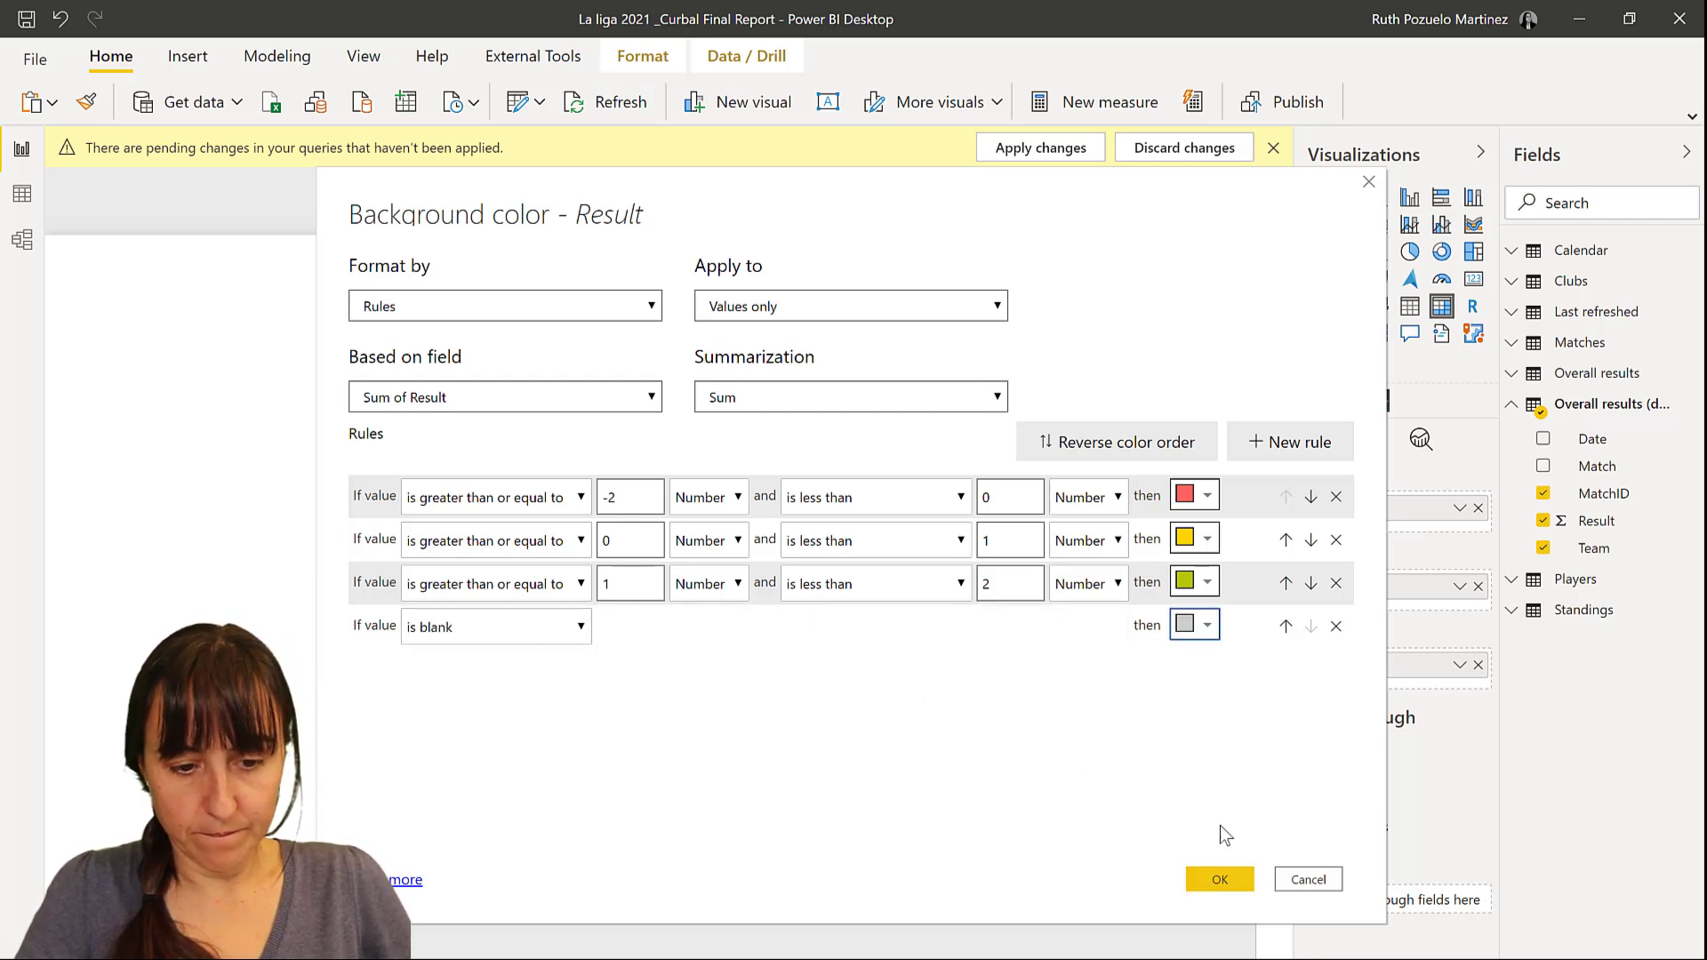
{"action": "left_click", "coordinate": [1224, 878]}
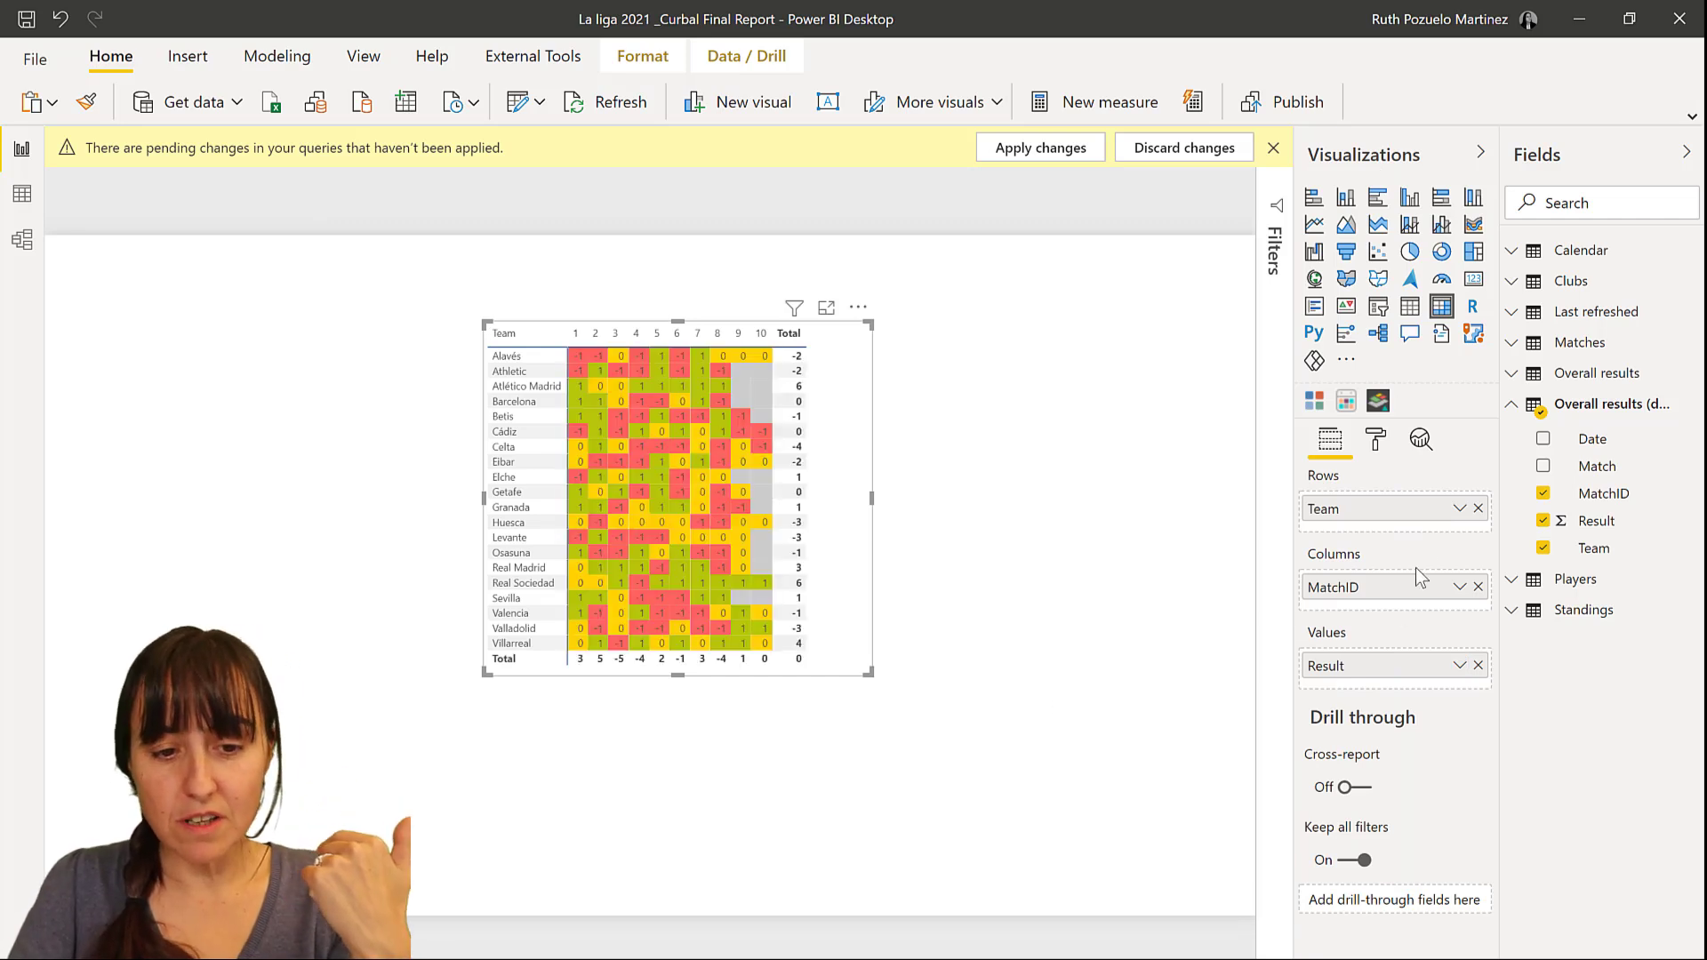
Apply rule-based font colors to Result matching the backgrounds: -2 to 0 red, 0 to 1 yellow, 1 to 2 green, blank gray.
{"action": "left_click", "coordinate": [1460, 667]}
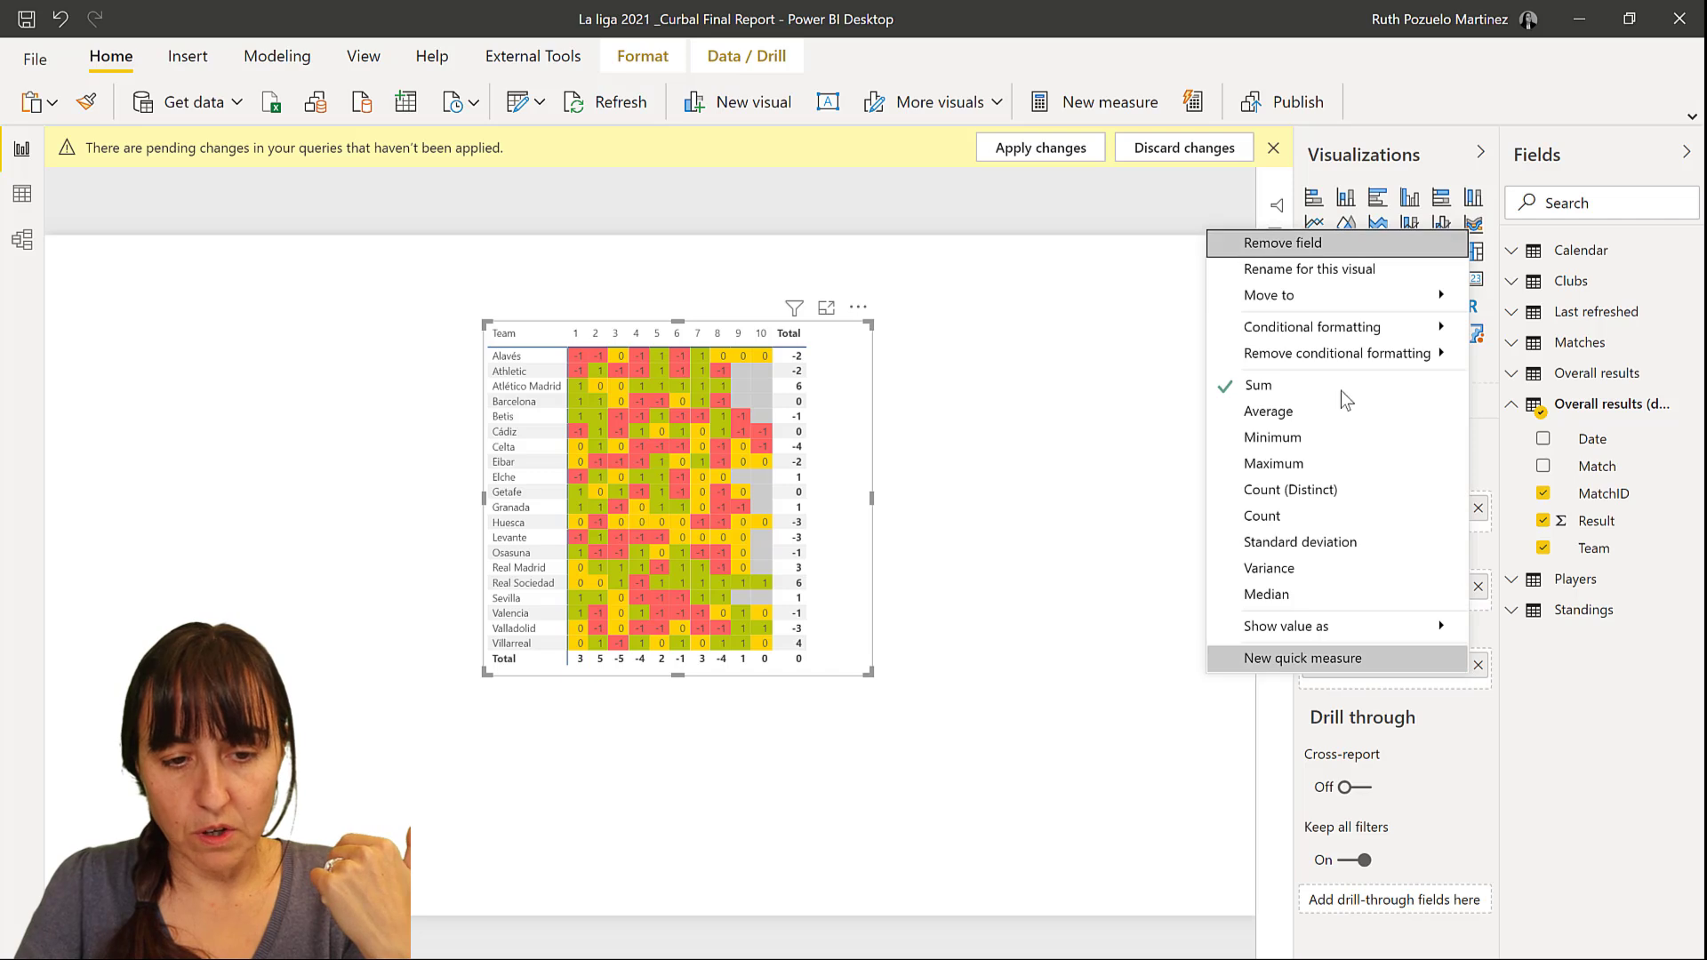
{"action": "mouse_move", "coordinate": [1445, 337]}
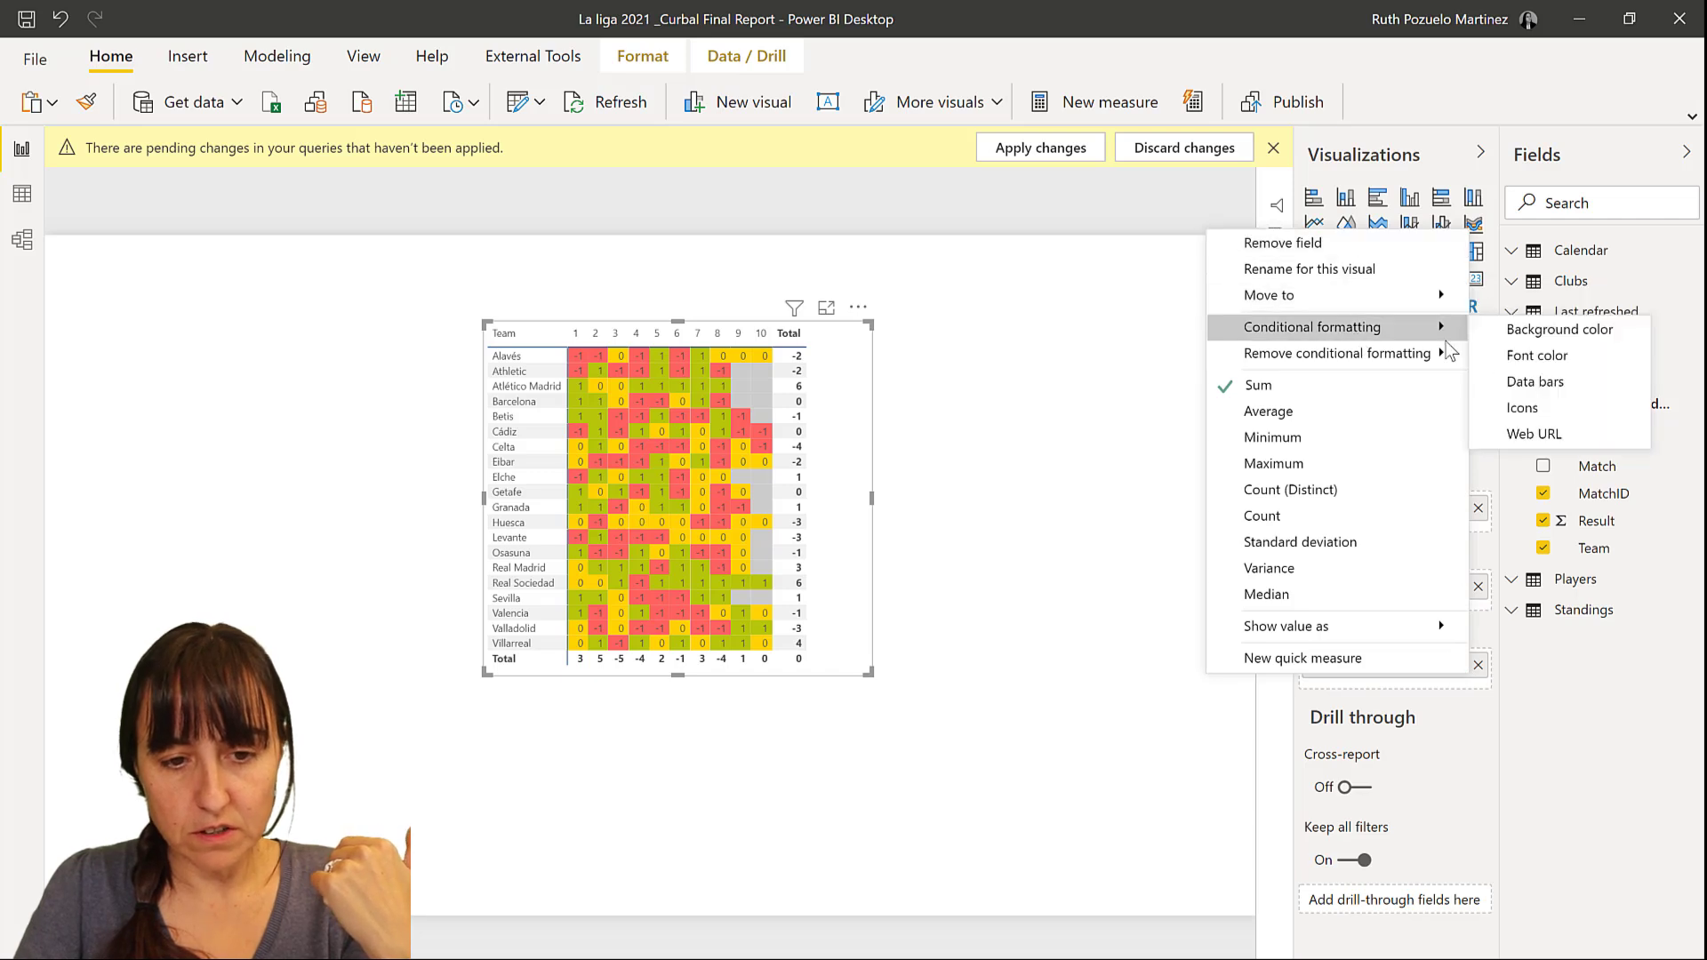
{"action": "left_click", "coordinate": [1579, 355]}
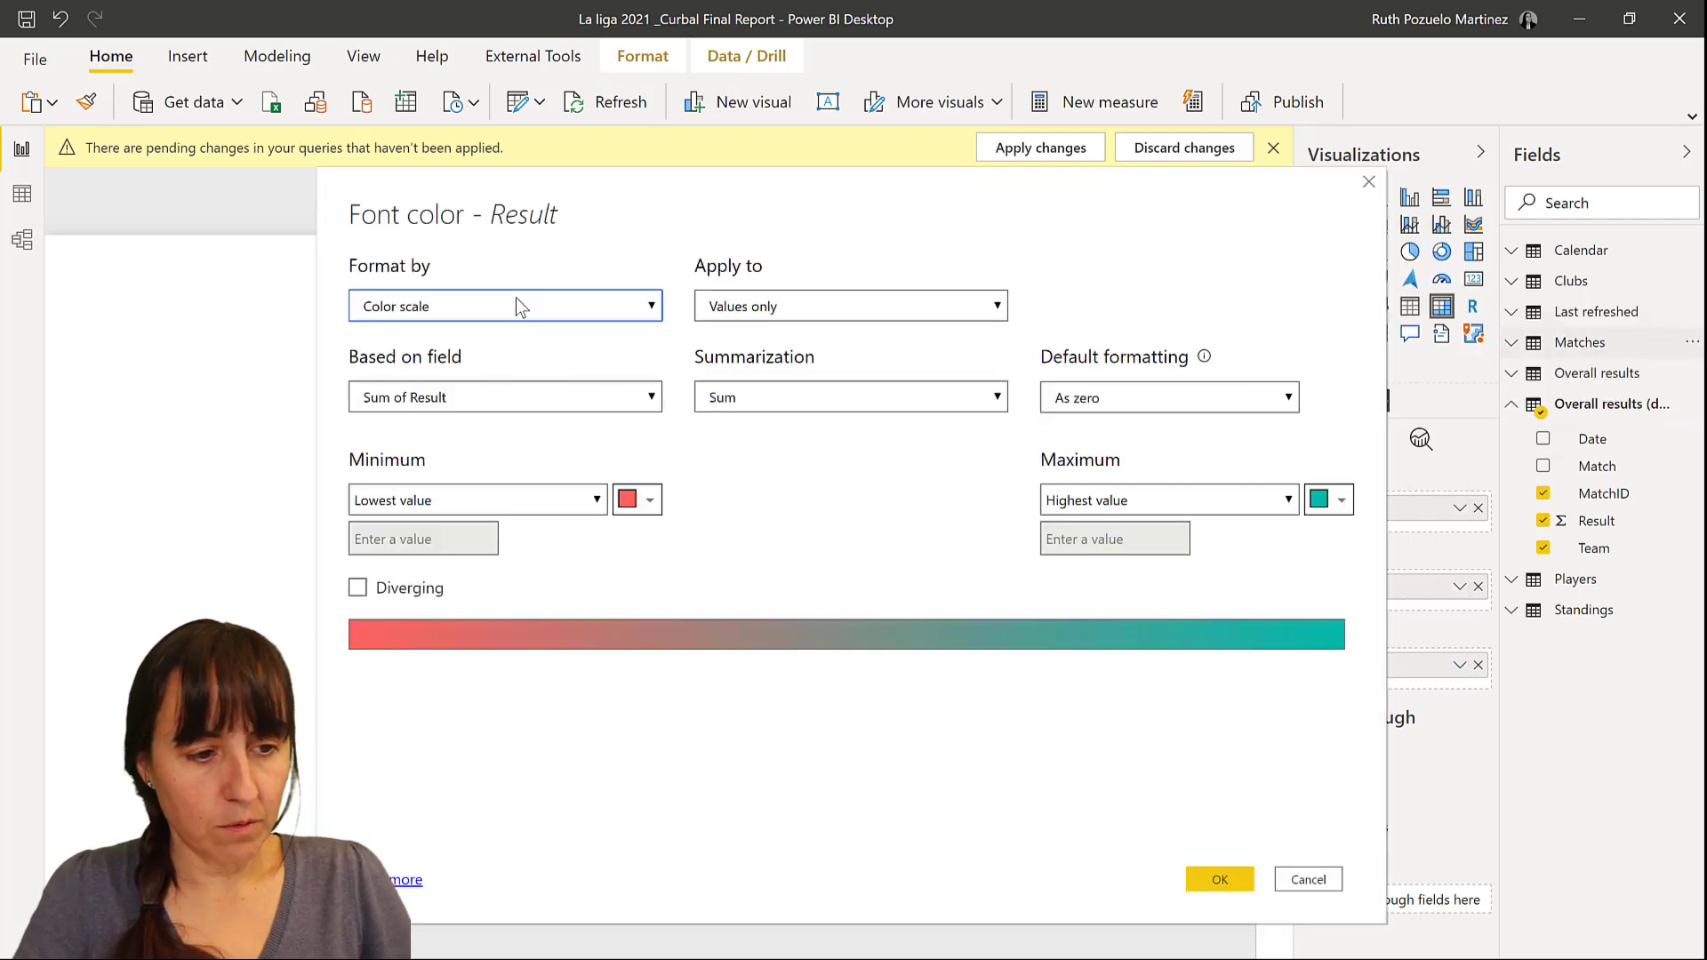
{"action": "left_click", "coordinate": [520, 307]}
{"action": "left_click", "coordinate": [476, 380]}
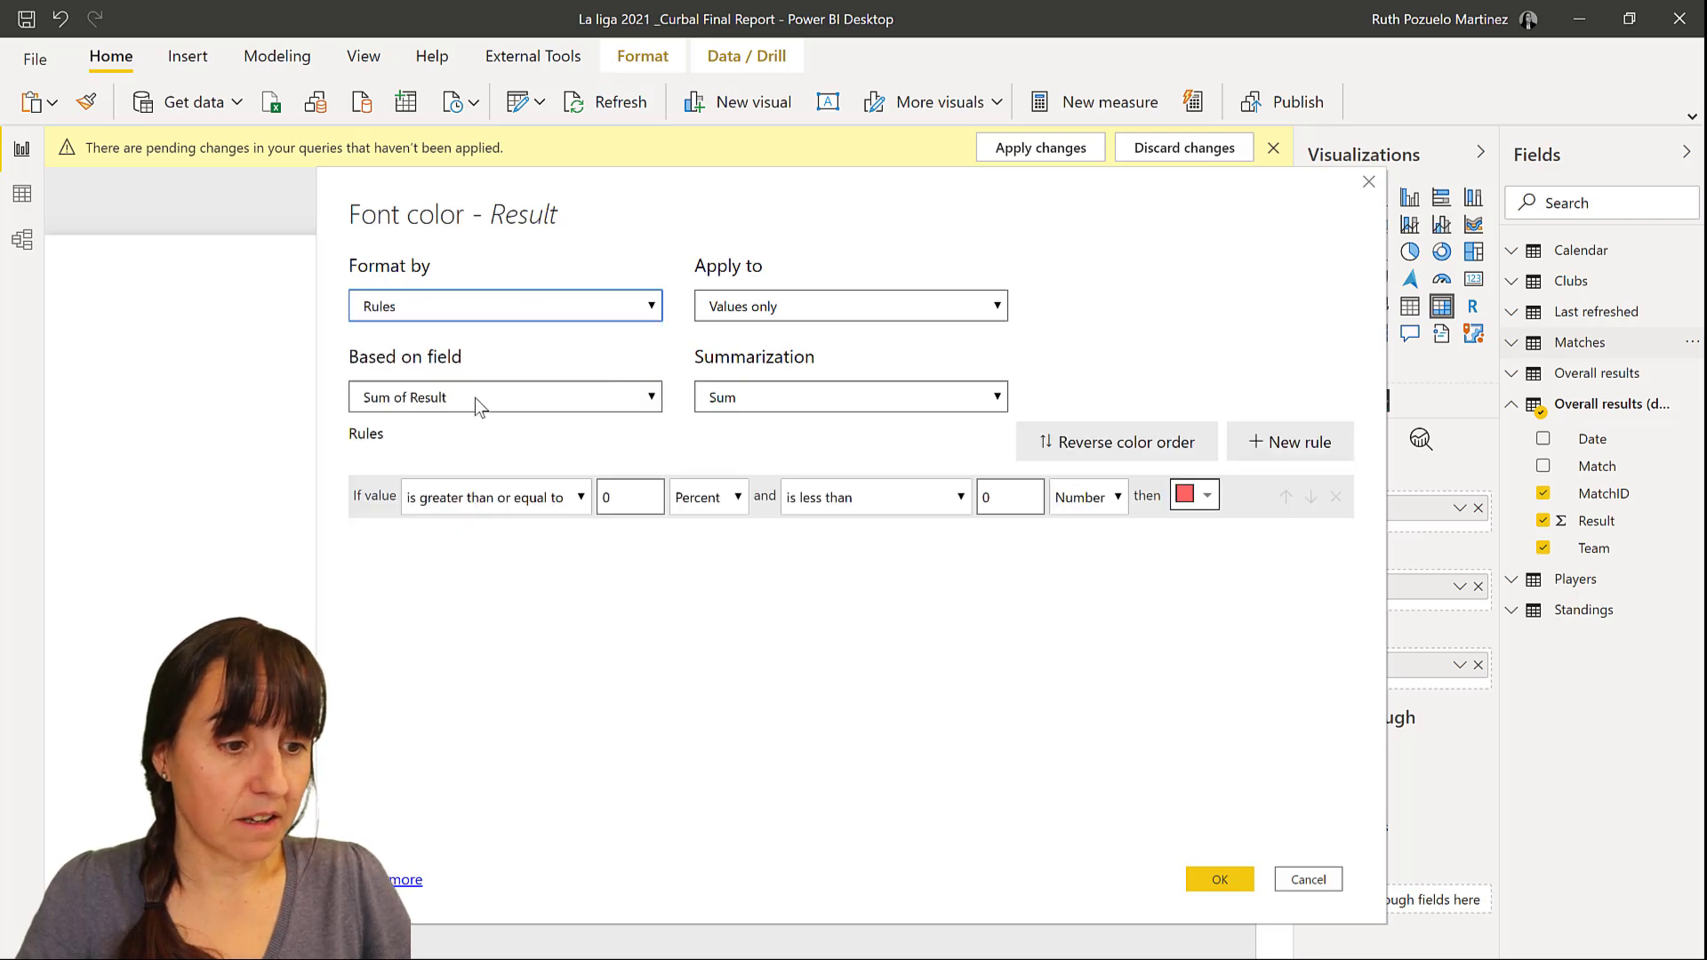
{"action": "double_click", "coordinate": [645, 497]}
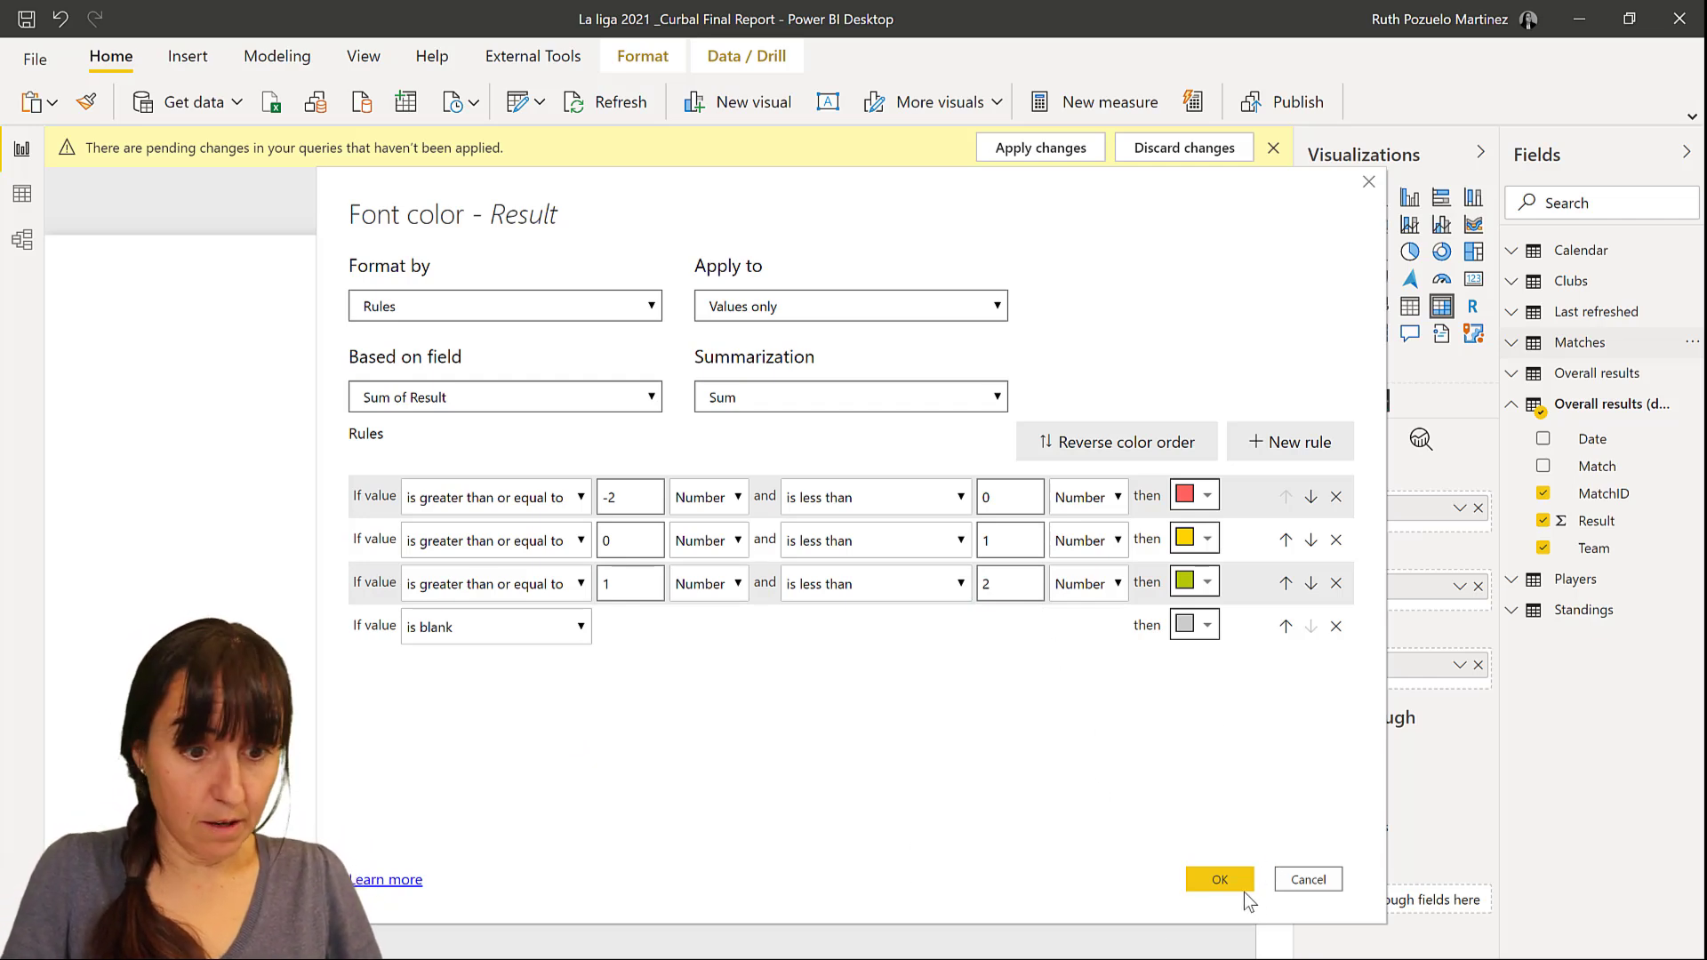
{"action": "left_click", "coordinate": [1220, 879]}
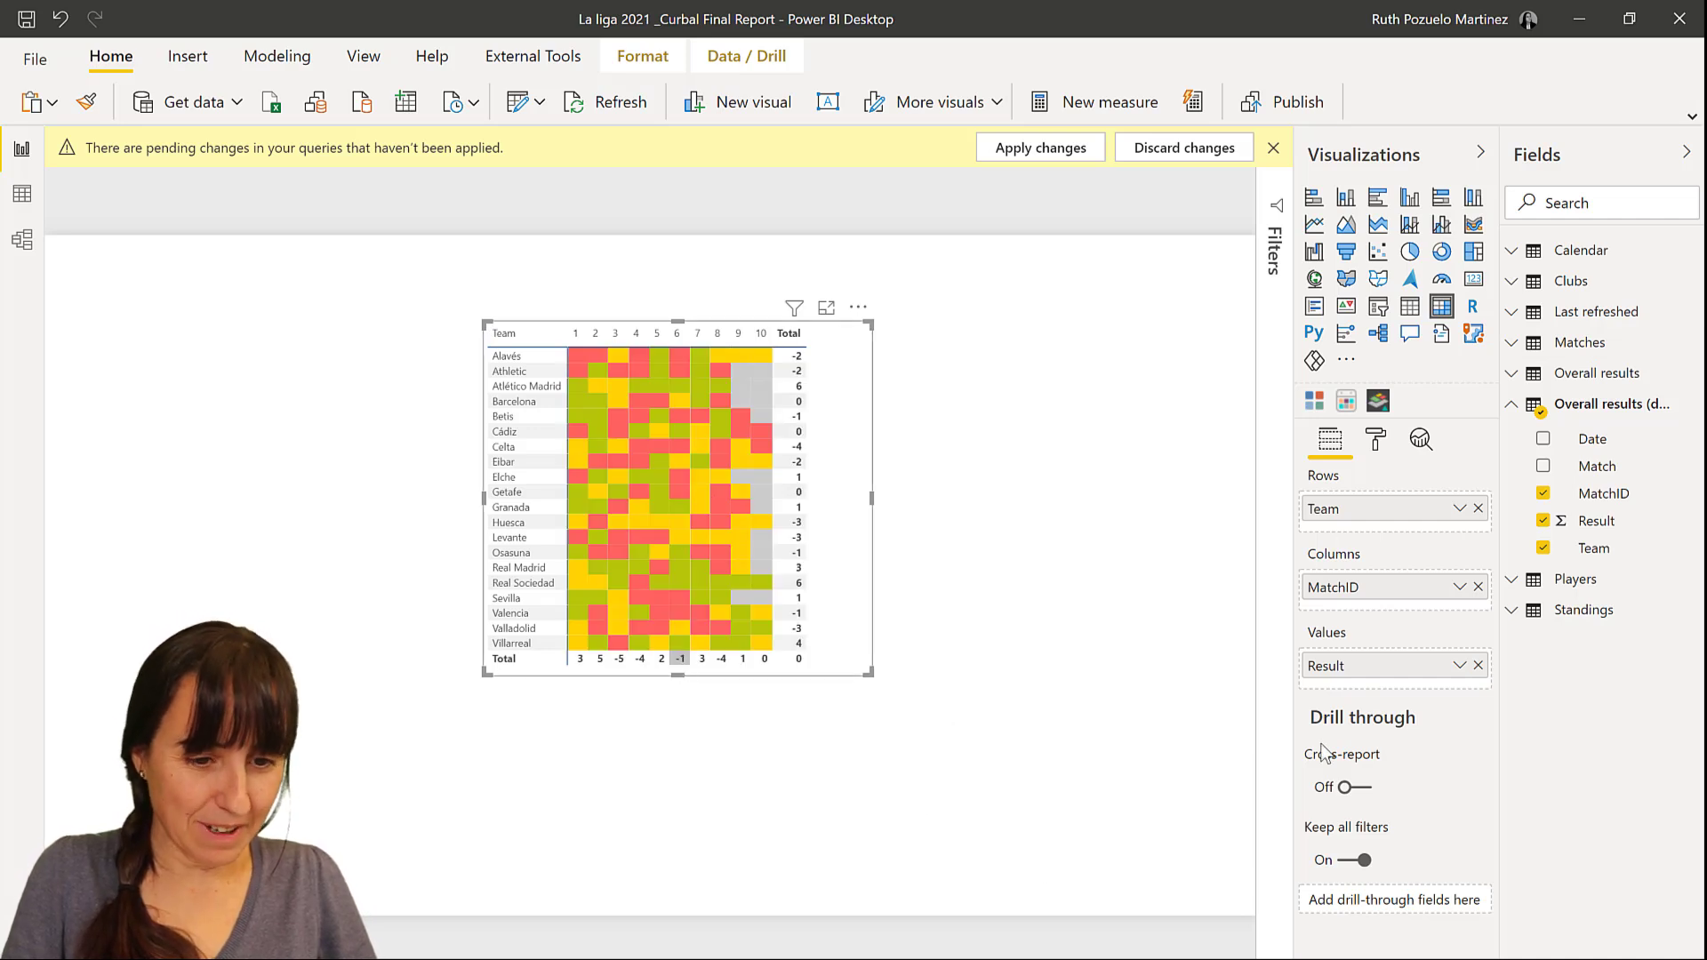
Turn off the matrix's row subtotals and column subtotals.
{"action": "left_click", "coordinate": [1376, 441]}
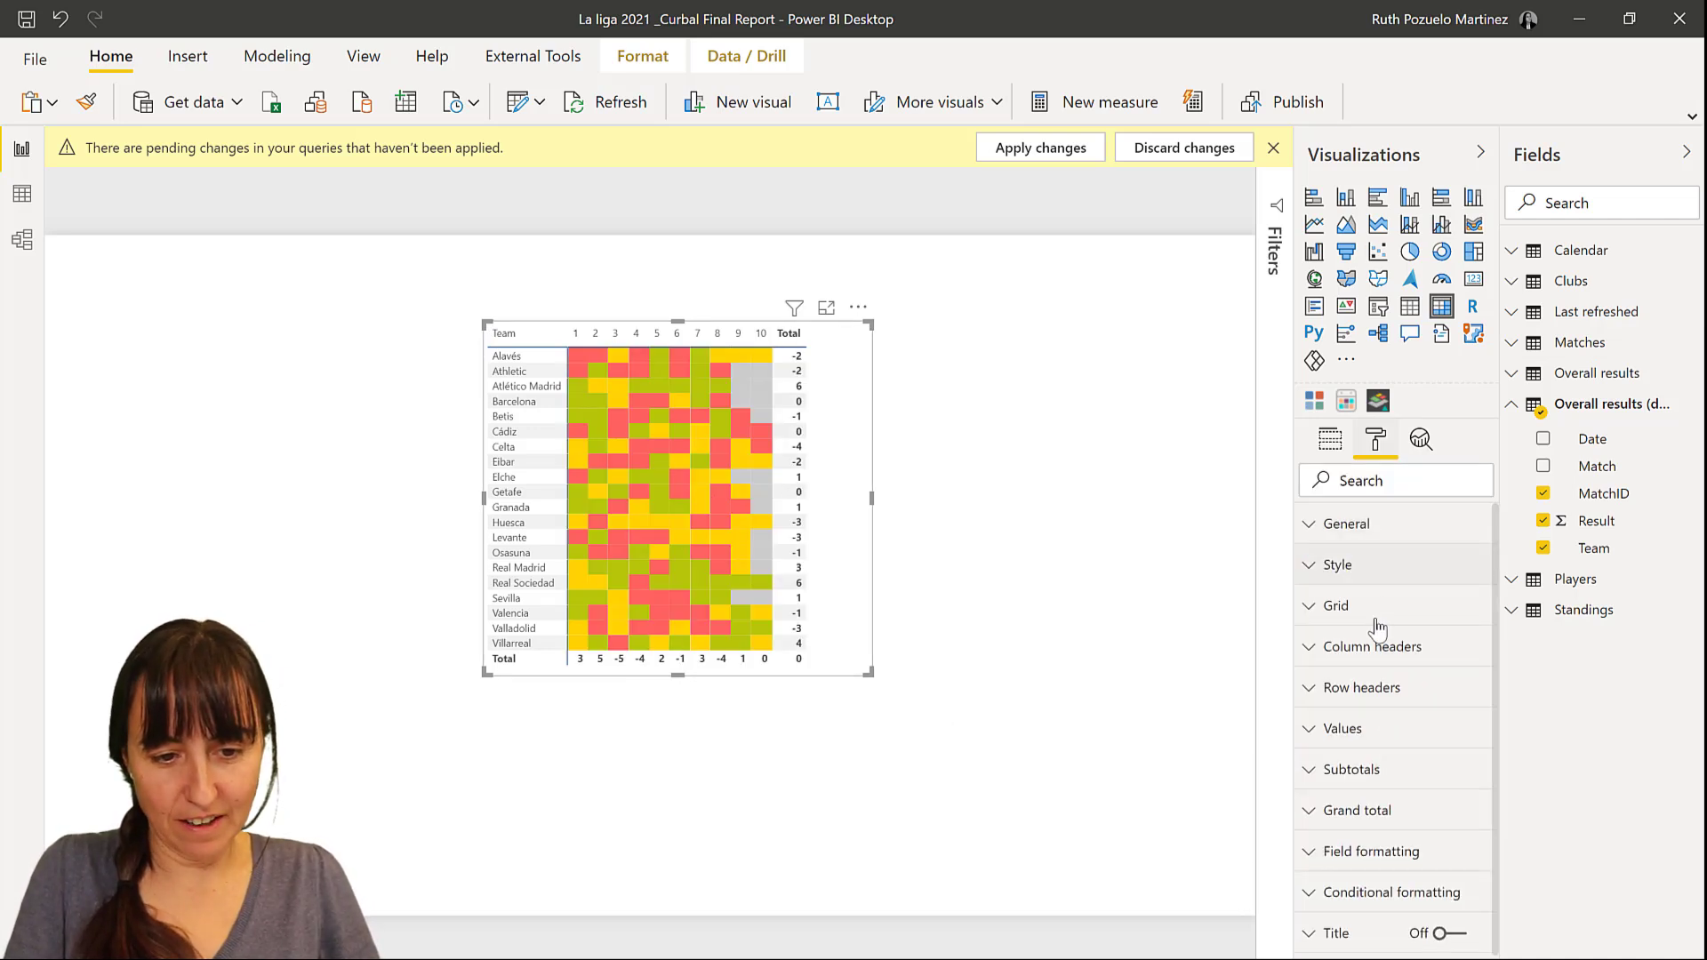
{"action": "left_click", "coordinate": [1385, 780]}
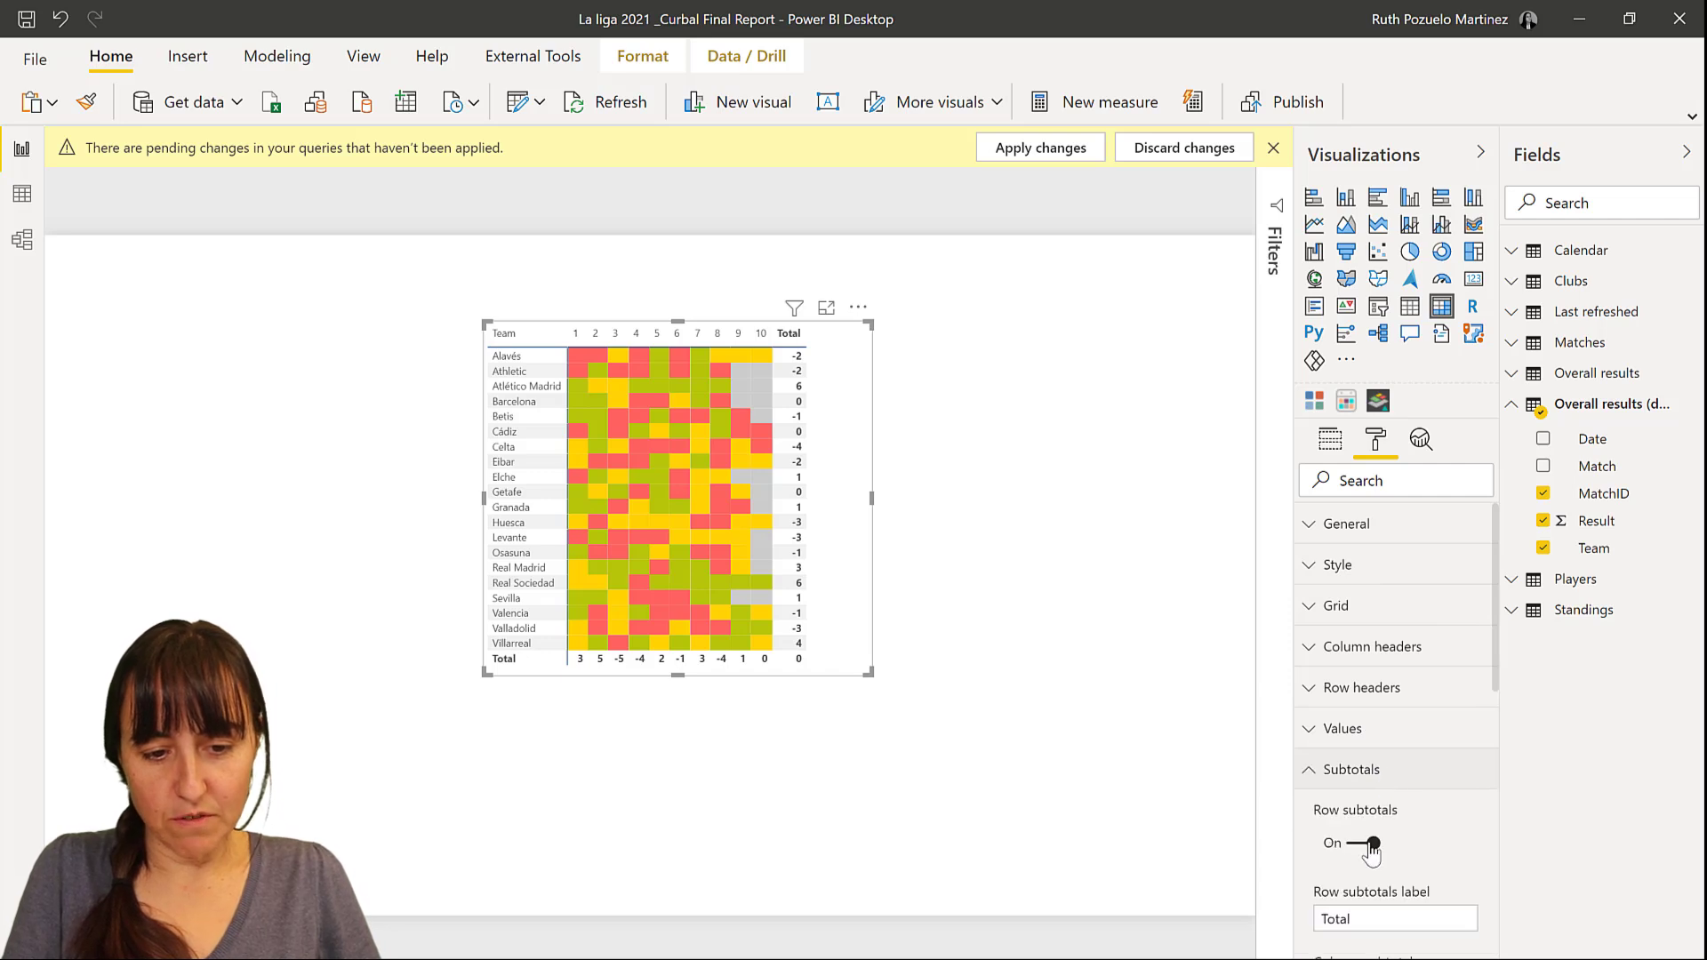
{"action": "left_click", "coordinate": [1360, 845]}
{"action": "scroll", "coordinate": [1414, 814], "scroll_direction": "down", "scroll_amount": 1}
{"action": "left_click", "coordinate": [1363, 813]}
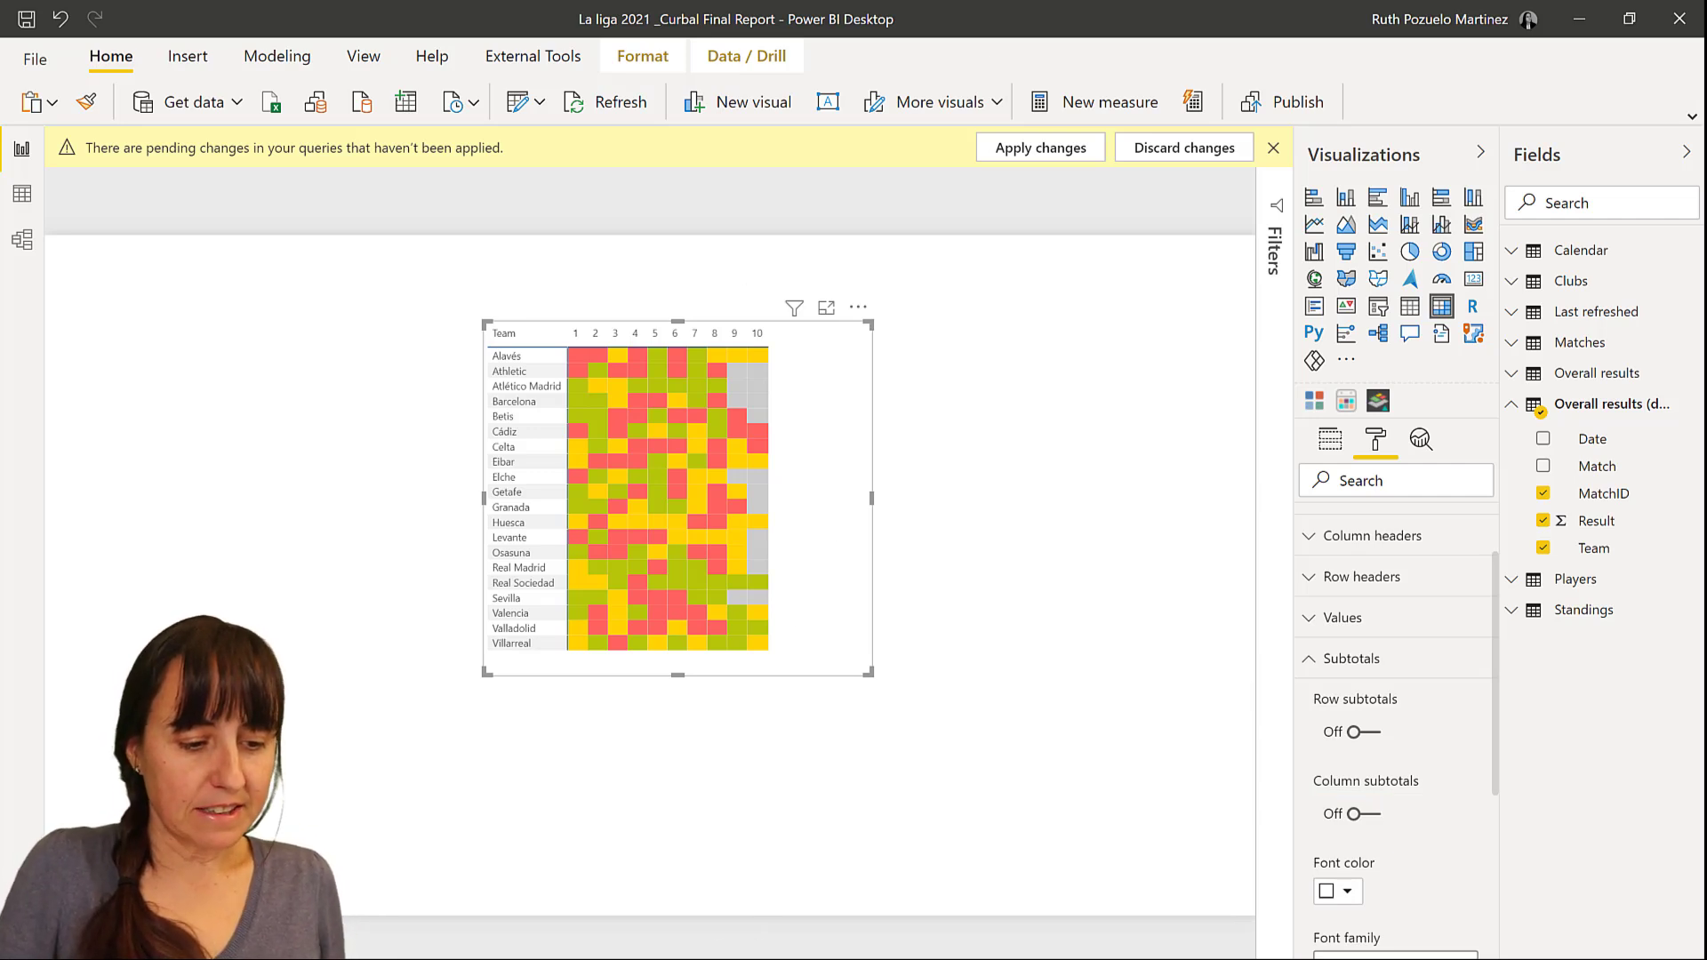
Check the data model's relationships and return to the Match Results report page.
{"action": "key", "text": "Delete"}
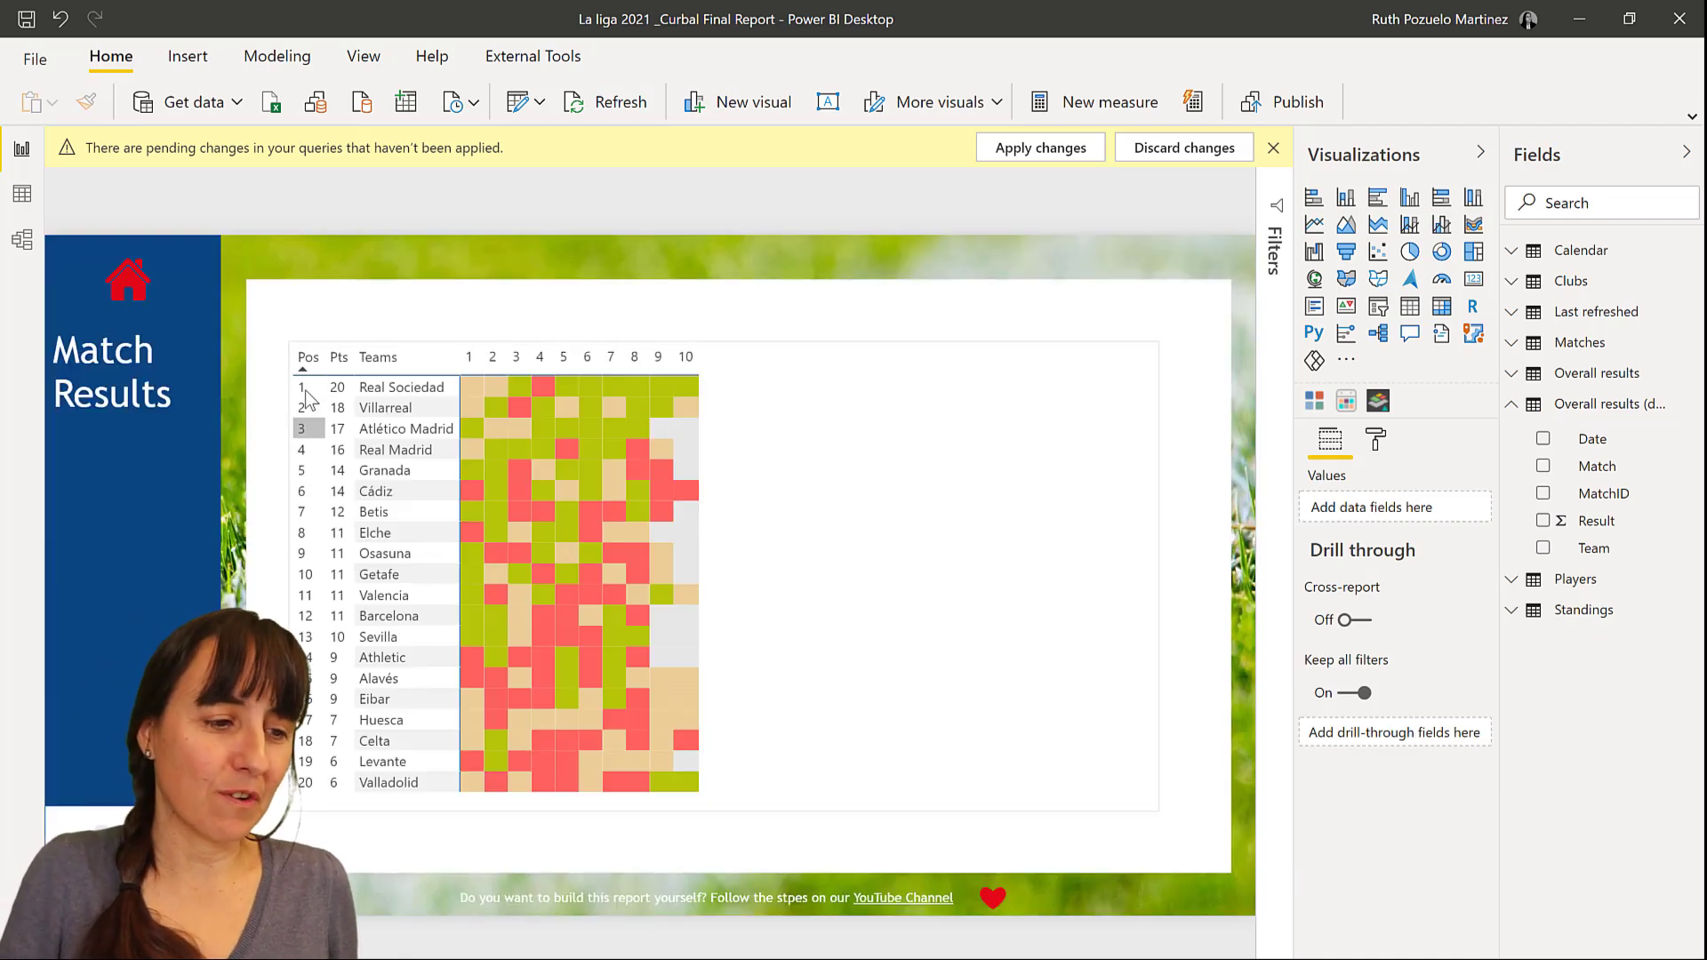
{"action": "left_click", "coordinate": [22, 238]}
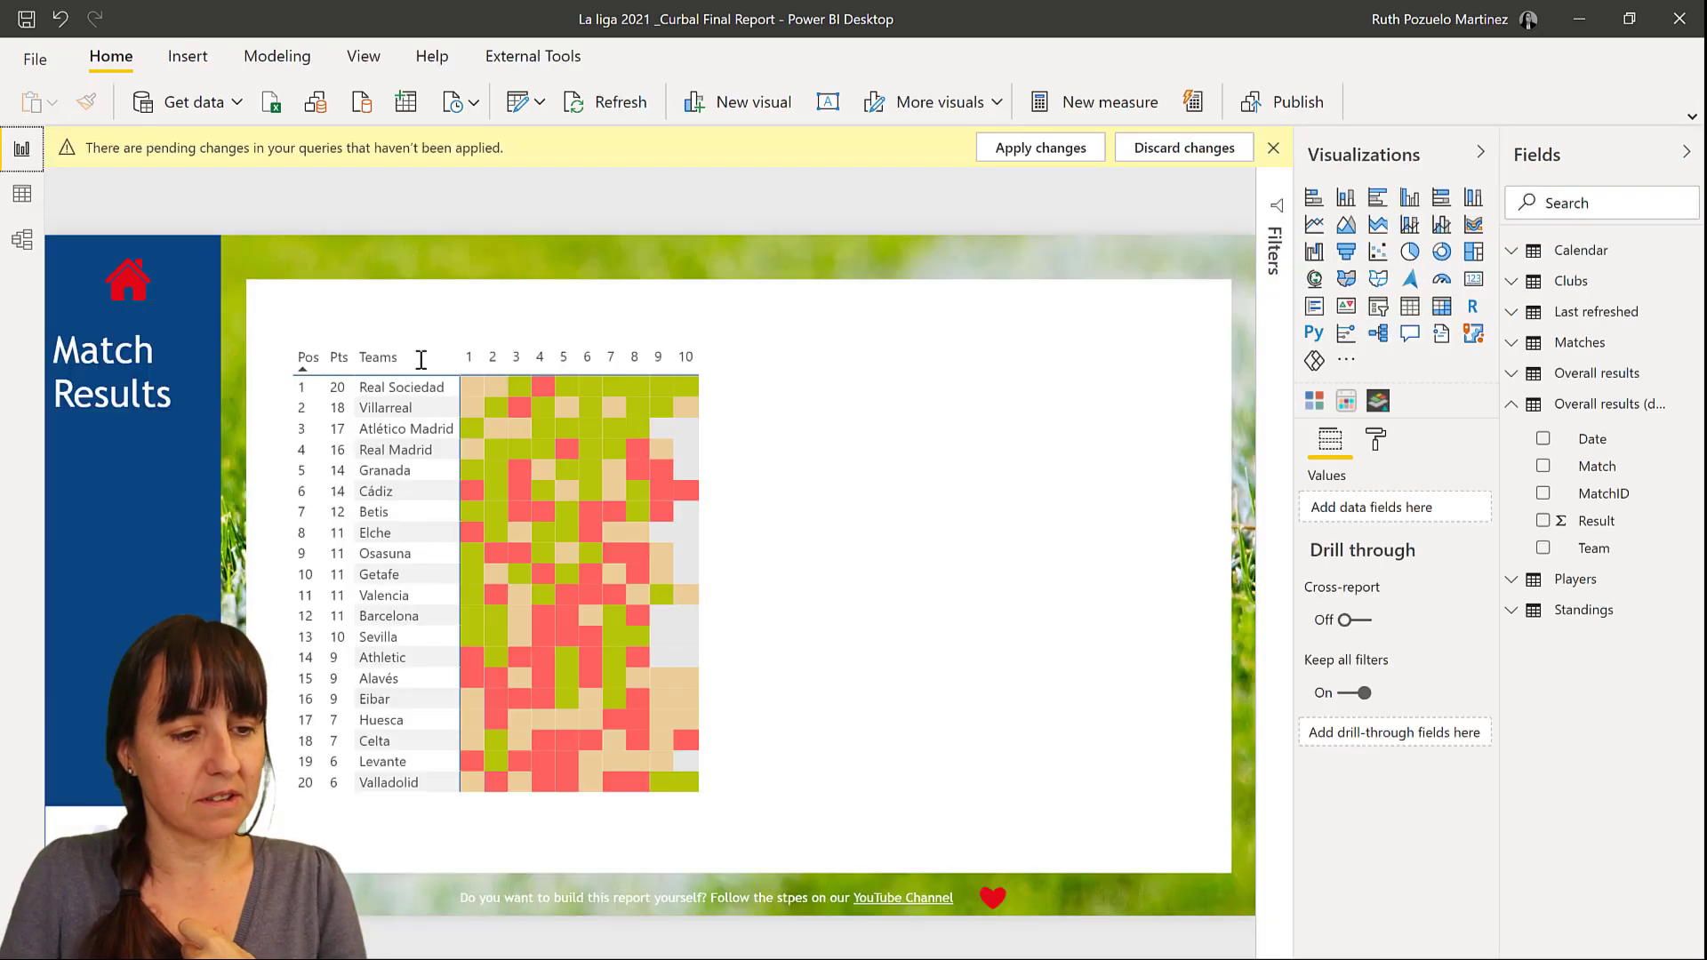
{"action": "left_click", "coordinate": [21, 147]}
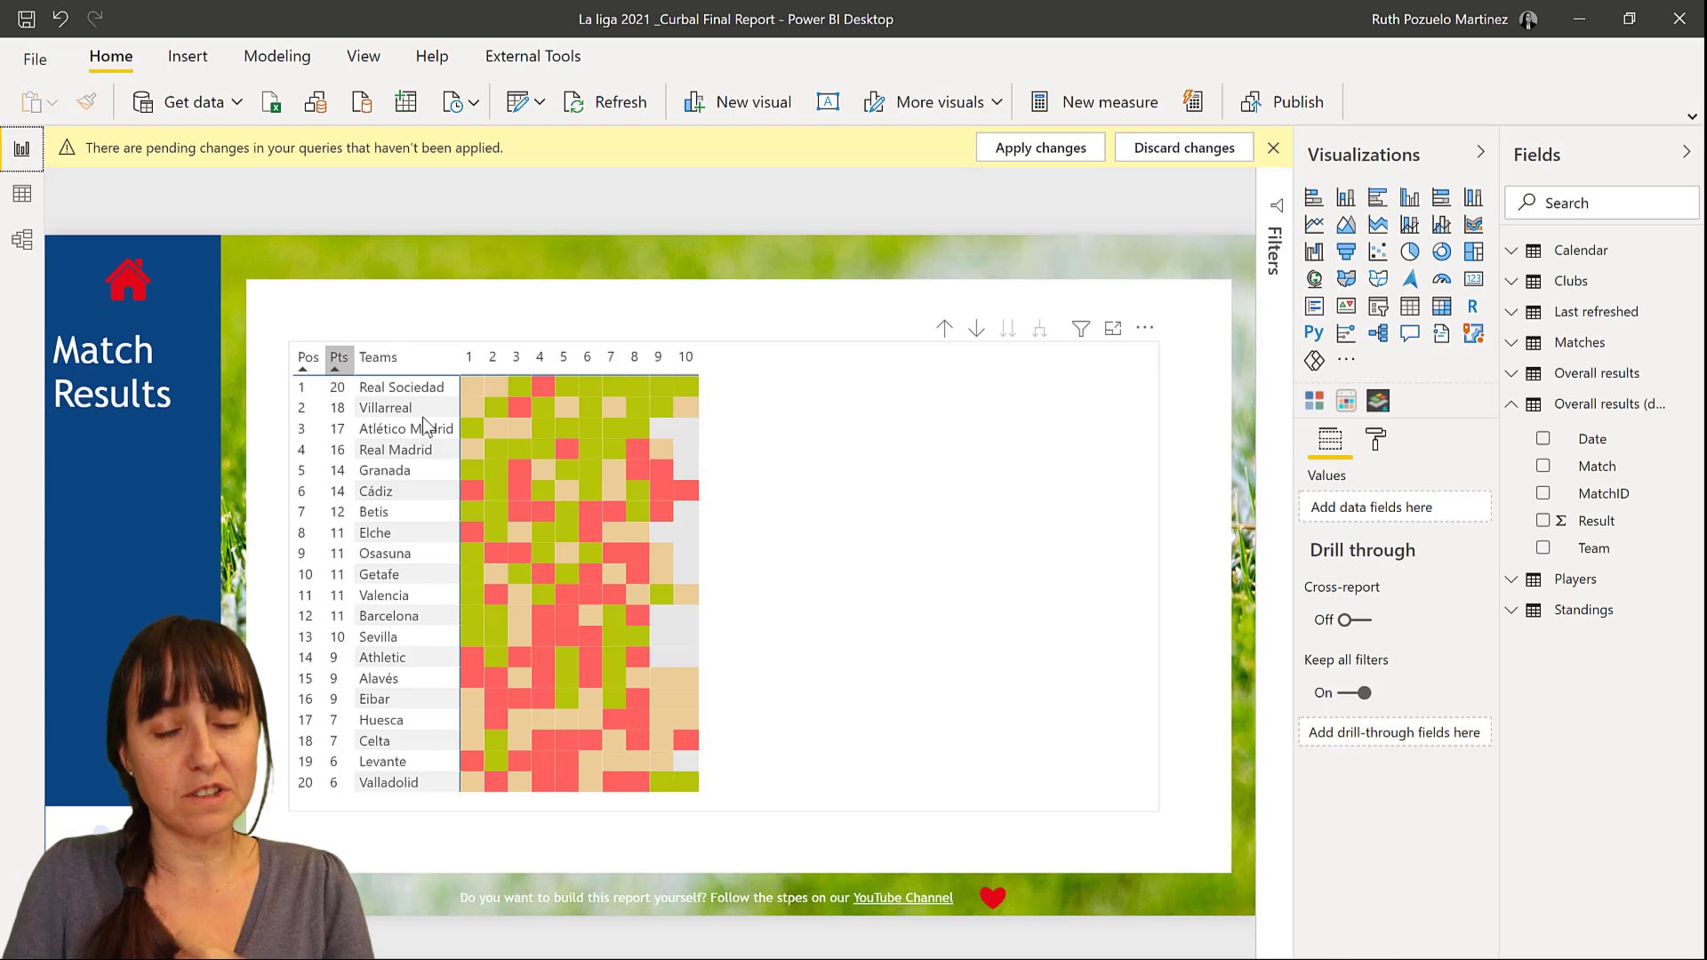